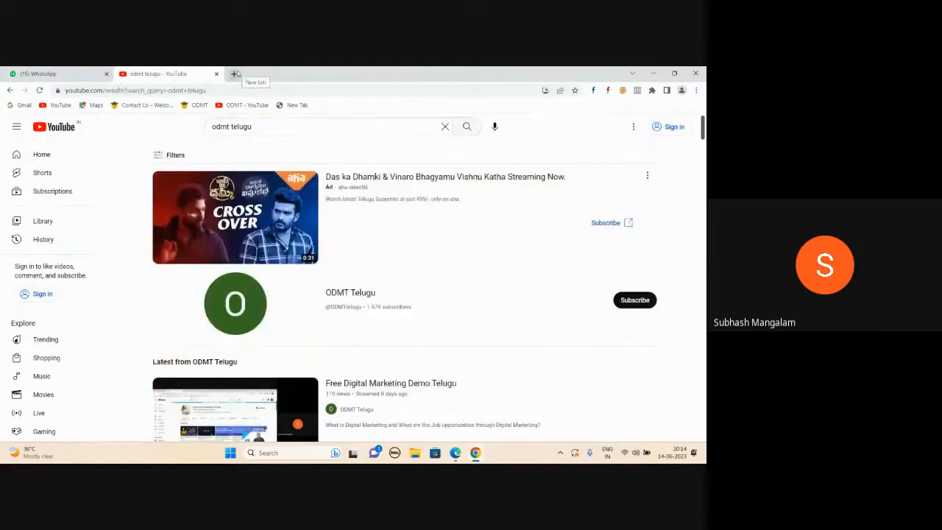
Step: Shorten the YouTube search from "odmt telugu" to "odmt" and run it
{"action": "scroll", "coordinate": [446, 279], "scroll_direction": "down", "scroll_amount": 6}
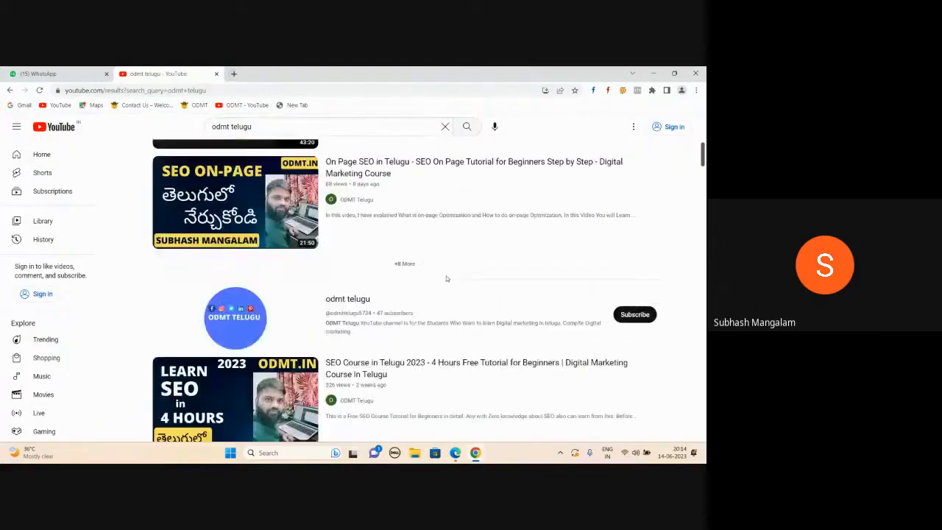
{"action": "scroll", "coordinate": [445, 279], "scroll_direction": "up", "scroll_amount": 6}
{"action": "left_click", "coordinate": [265, 126]}
{"action": "key", "text": "BackSpace"}
{"action": "key", "text": "BackSpace"}
{"action": "key", "text": "BackSpace"}
{"action": "key", "text": "BackSpace"}
{"action": "key", "text": "BackSpace"}
{"action": "key", "text": "BackSpace"}
{"action": "key", "text": "BackSpace"}
{"action": "key", "text": "Return"}
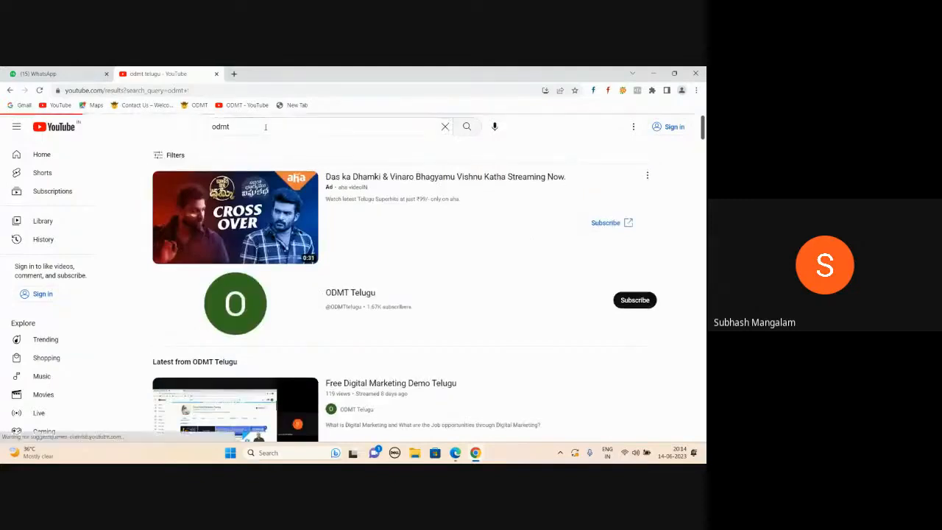
Step: Open the Online Digital Marketing Training channel from the search results and show its list of videos
{"action": "scroll", "coordinate": [468, 250], "scroll_direction": "down", "scroll_amount": 2}
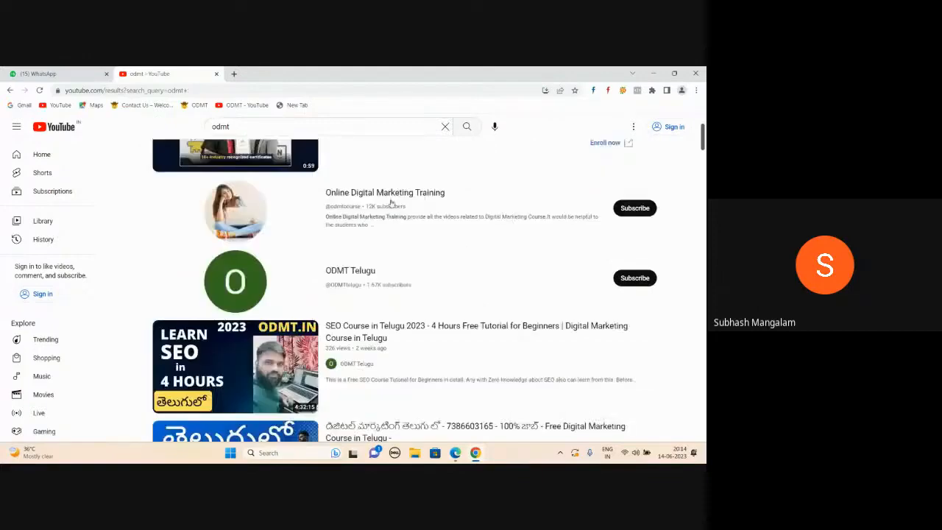
{"action": "left_click", "coordinate": [386, 192]}
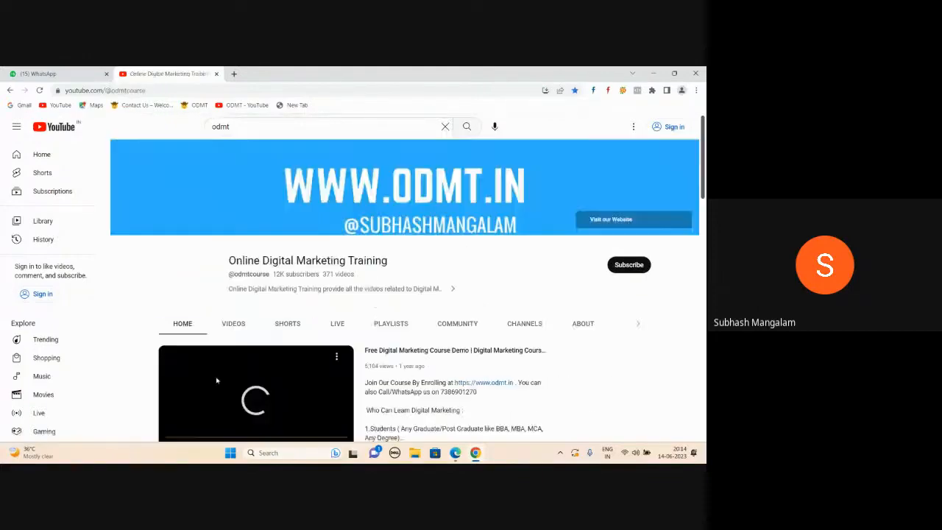
{"action": "scroll", "coordinate": [209, 353], "scroll_direction": "down", "scroll_amount": 2}
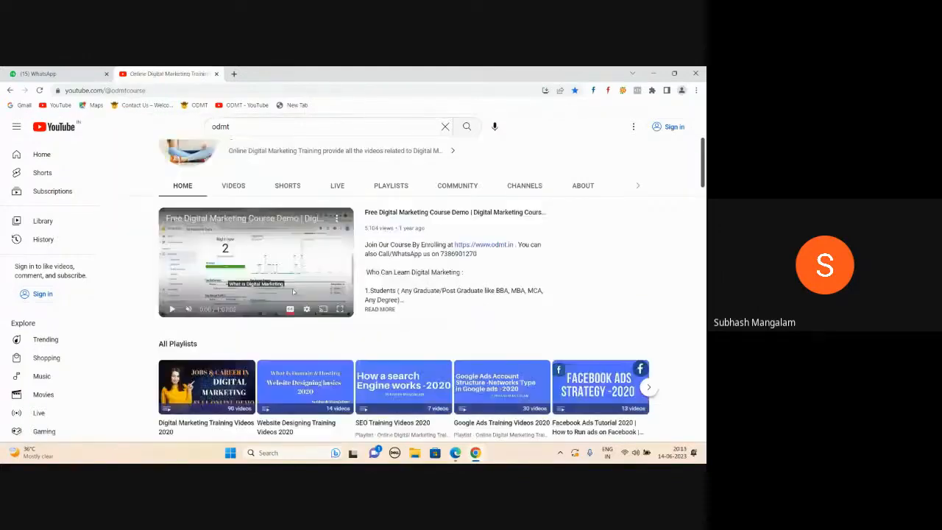
{"action": "left_click", "coordinate": [234, 185]}
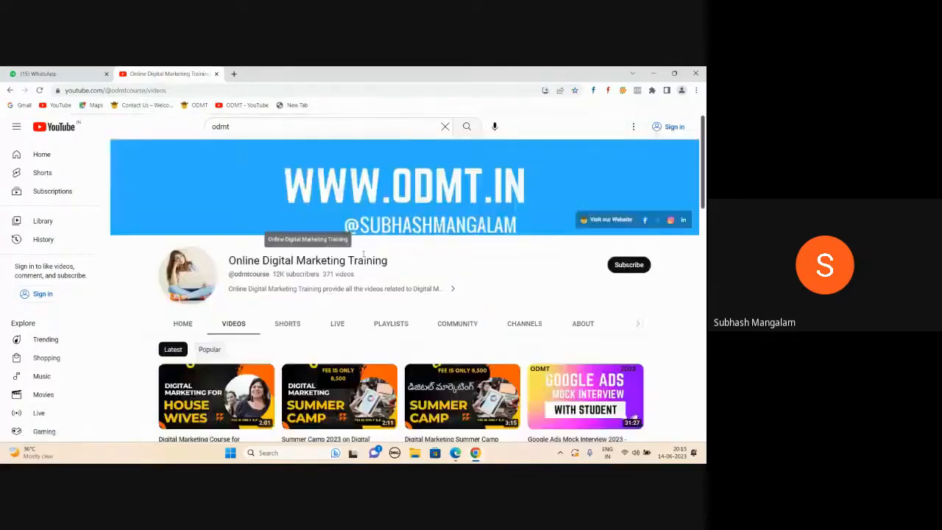
Step: Play the channel's Summer Camp and Housewives course videos and the "Summer Camp 2023" short in turn to look for an ad
{"action": "scroll", "coordinate": [346, 287], "scroll_direction": "down", "scroll_amount": 2}
{"action": "left_click", "coordinate": [322, 311]}
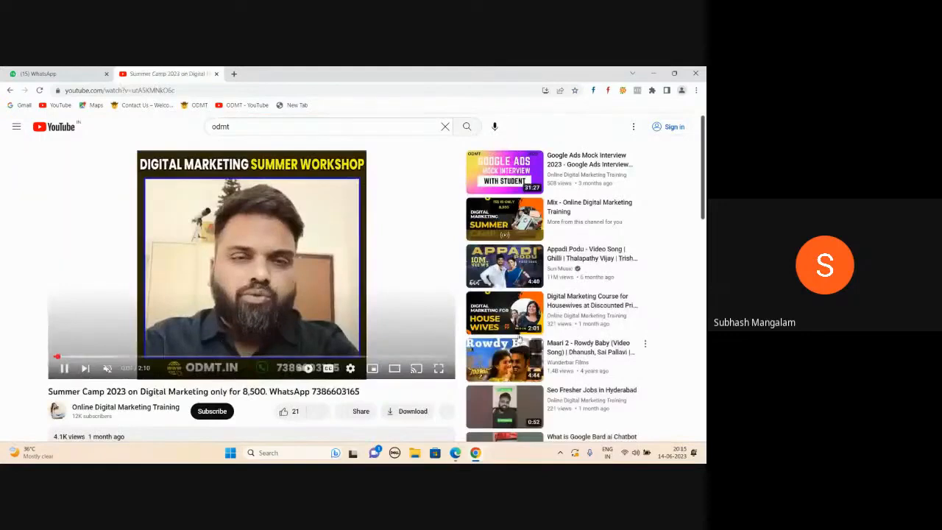
{"action": "left_click", "coordinate": [569, 297]}
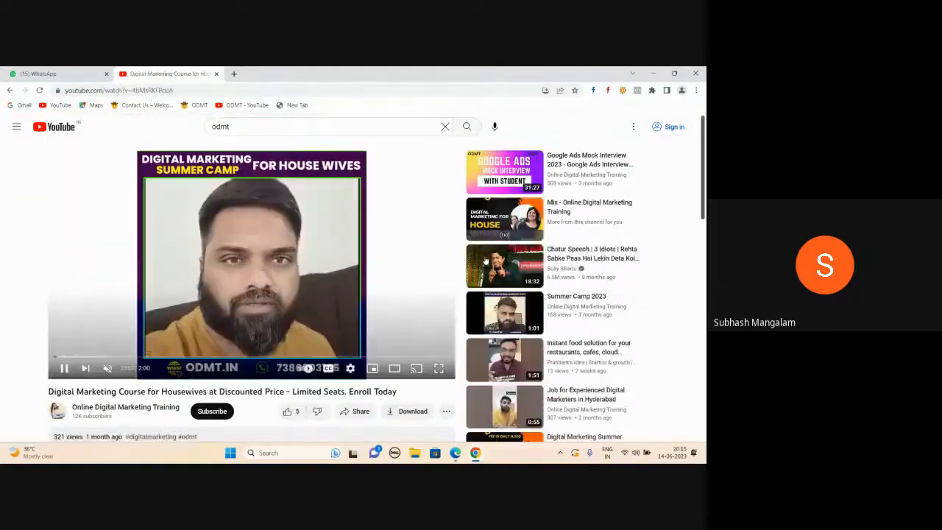
{"action": "left_click", "coordinate": [571, 298]}
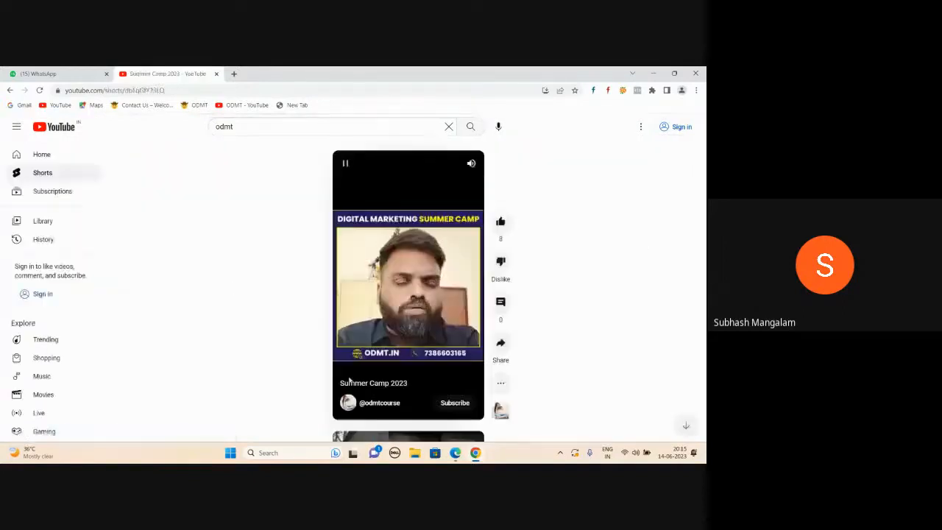
Step: From the channel's videos, open "Submit Website to Google Search Console and Google Analytics" and pause the ad playing before it
{"action": "left_click", "coordinate": [375, 402]}
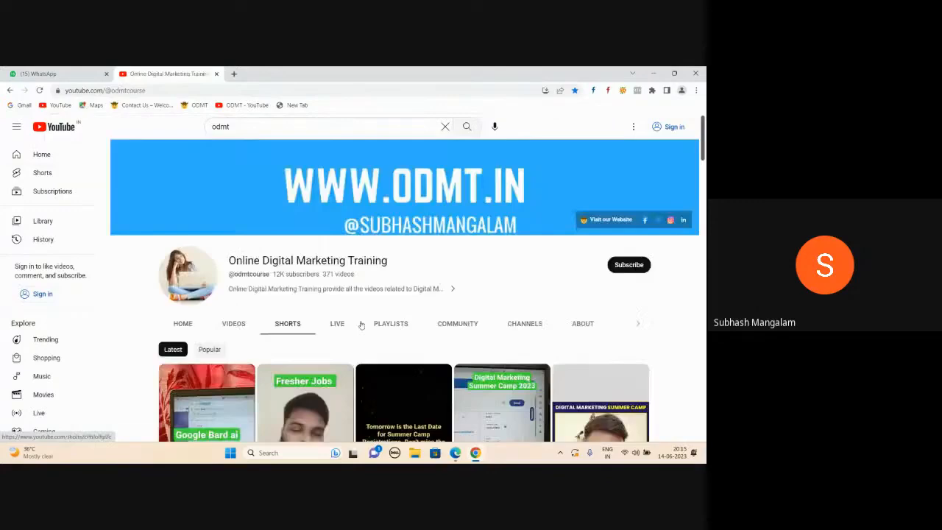
{"action": "scroll", "coordinate": [403, 291], "scroll_direction": "down", "scroll_amount": 3}
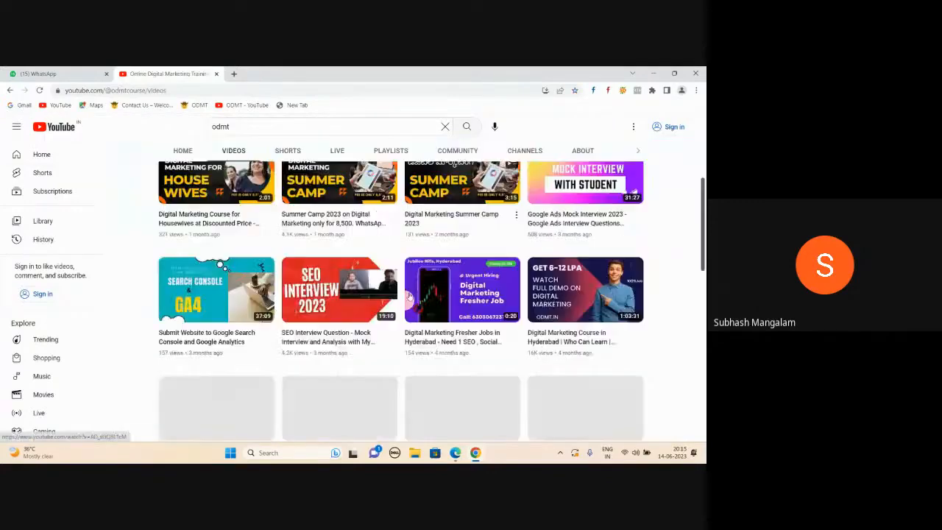
{"action": "left_click", "coordinate": [213, 331]}
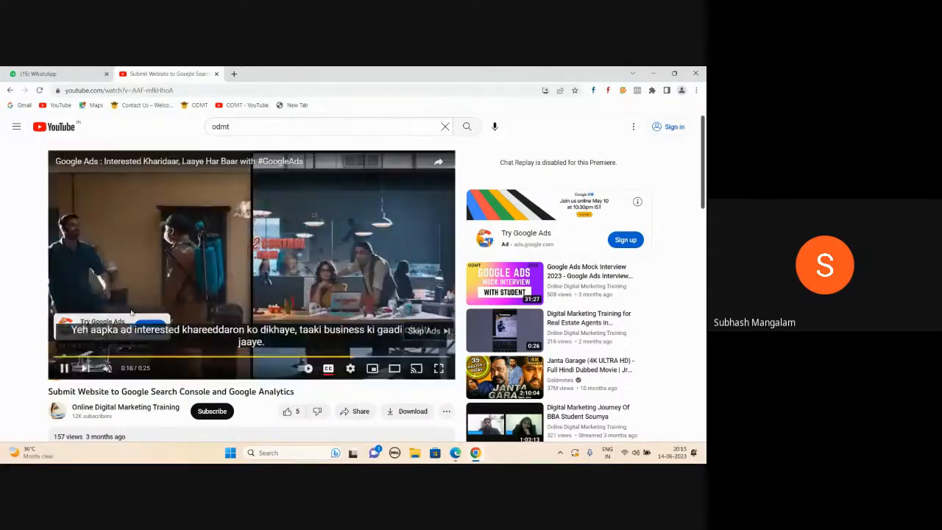
{"action": "left_click", "coordinate": [65, 368]}
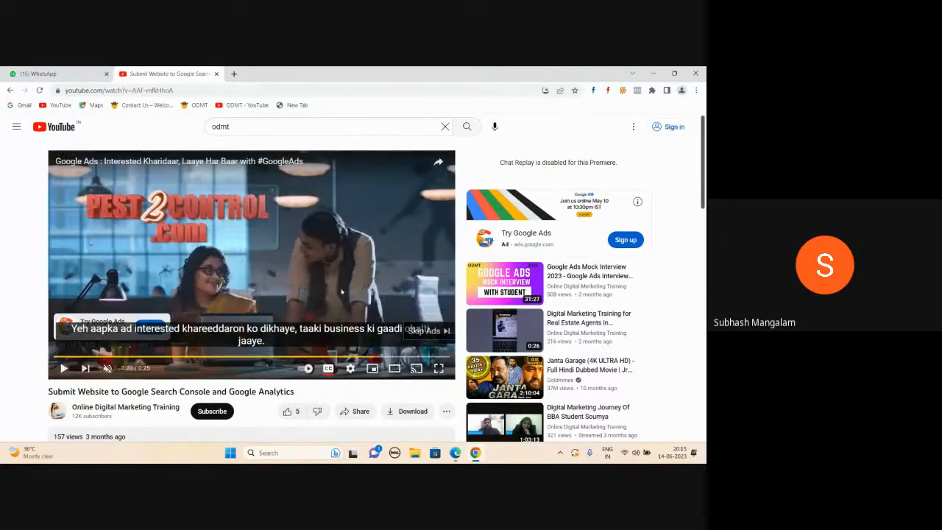
Step: Switch to Edge, close the ad preview page, and replace the Meet call's Recording pane with the in-call messages
{"action": "left_click", "coordinate": [654, 74]}
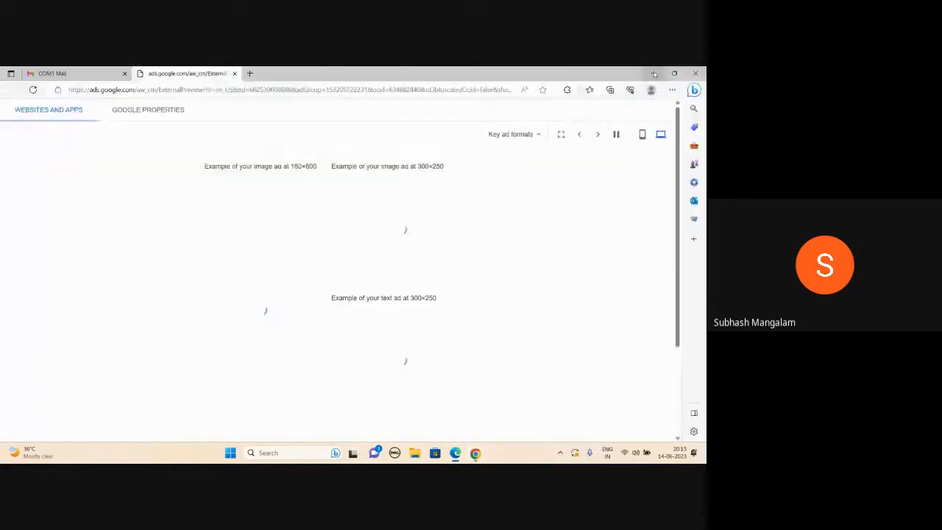
{"action": "left_click", "coordinate": [235, 74]}
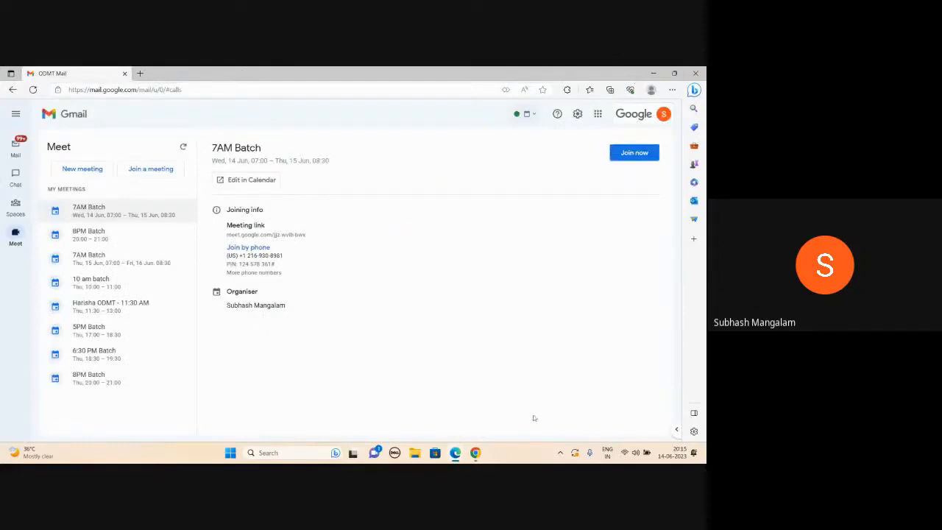
{"action": "left_click", "coordinate": [442, 408]}
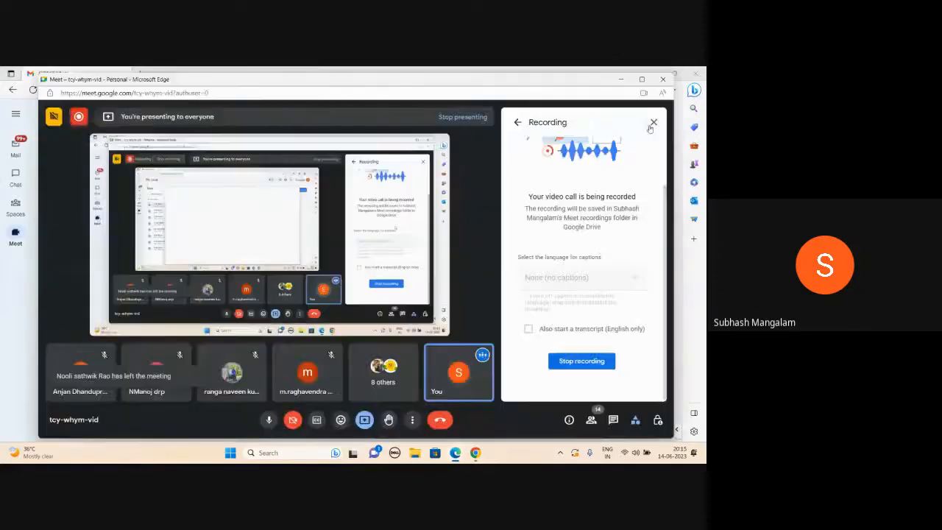
{"action": "left_click", "coordinate": [652, 122]}
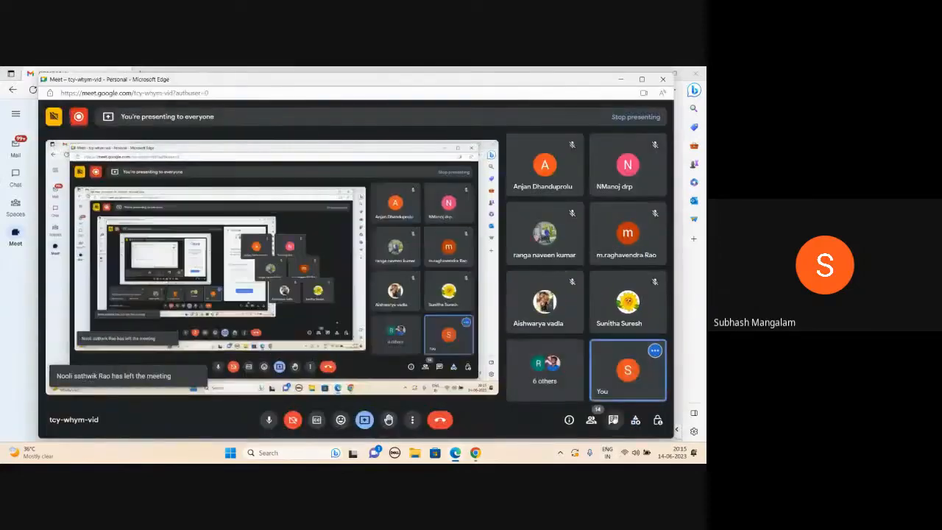
{"action": "left_click", "coordinate": [612, 419]}
{"action": "scroll", "coordinate": [587, 247], "scroll_direction": "up", "scroll_amount": 6}
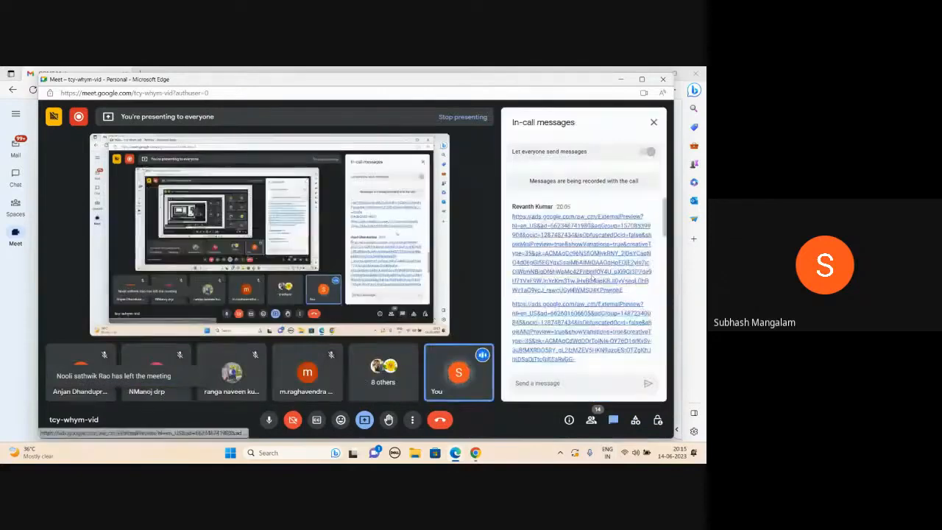
Step: Open the first ad preview link in the chat, show the desktop formats and examine its image, text and native ads
{"action": "left_click", "coordinate": [590, 278]}
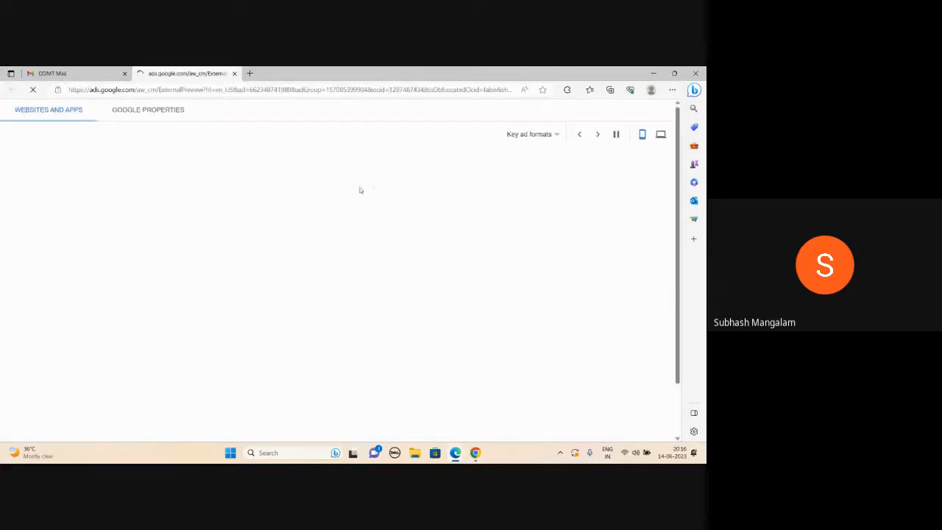
{"action": "left_click", "coordinate": [656, 136]}
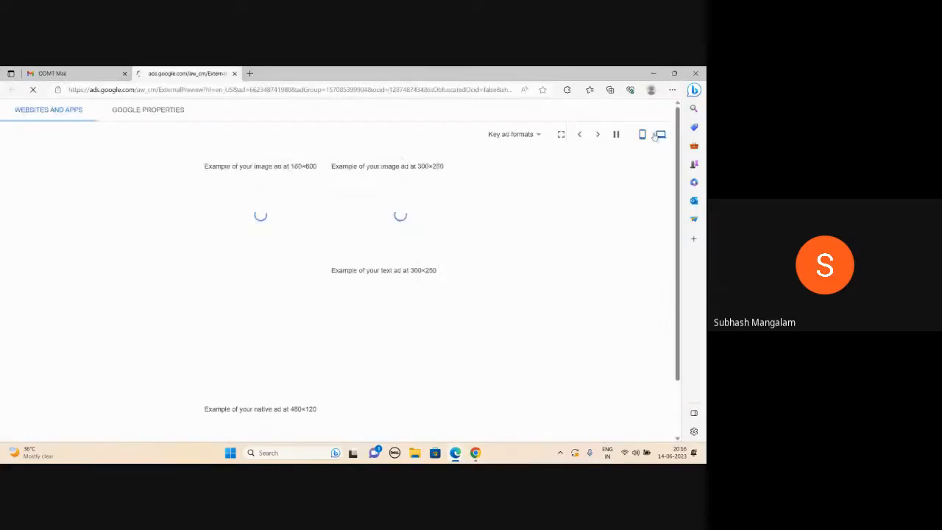
{"action": "scroll", "coordinate": [308, 294], "scroll_direction": "down", "scroll_amount": 2}
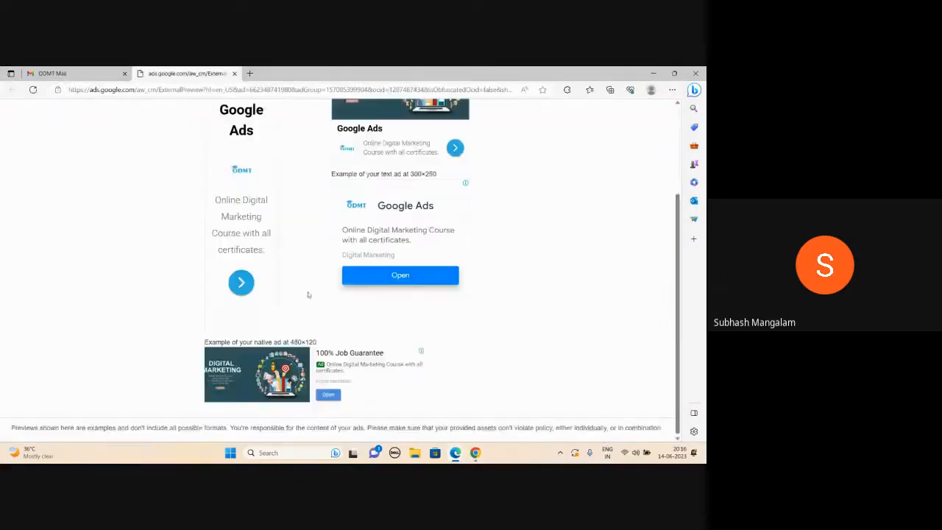
{"action": "scroll", "coordinate": [572, 175], "scroll_direction": "up", "scroll_amount": 2}
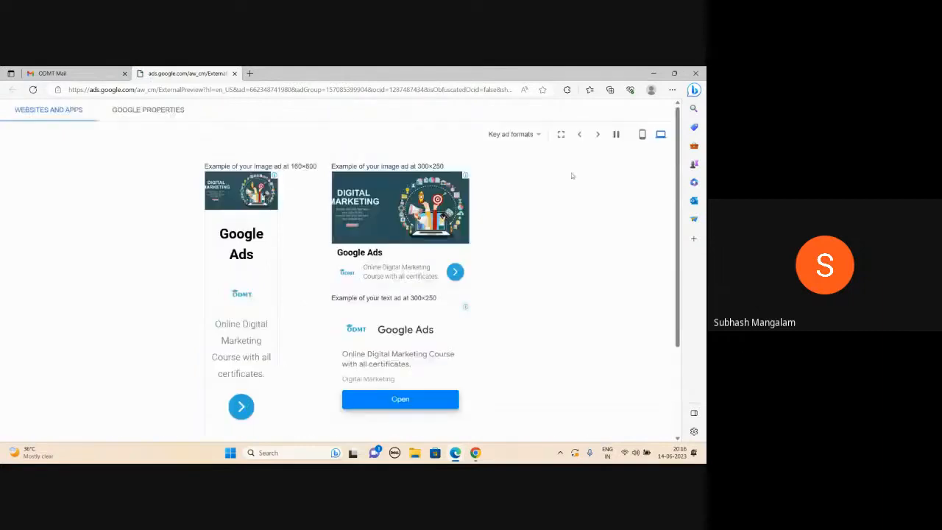
{"action": "left_click", "coordinate": [595, 138]}
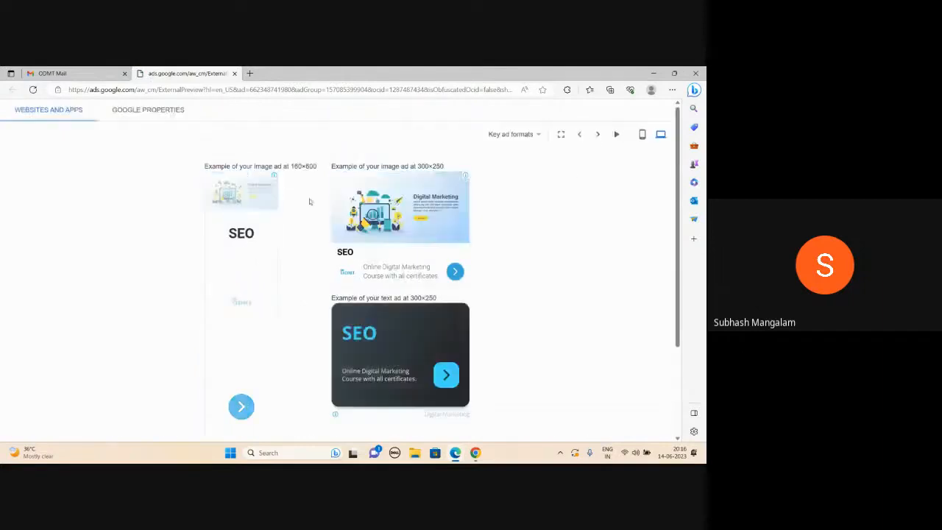
Step: Close the ad preview page and minimise the Edge and Meet windows to reach the desktop
{"action": "left_click", "coordinate": [234, 73]}
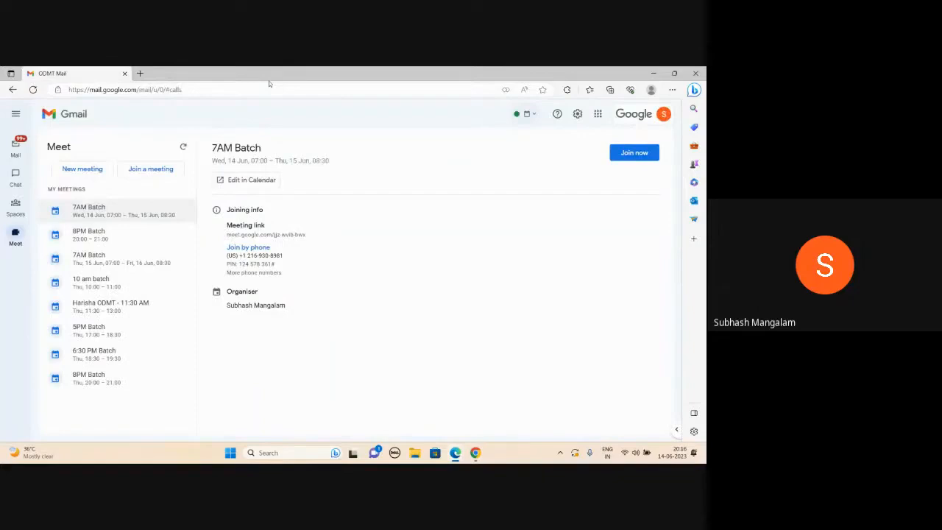
{"action": "left_click", "coordinate": [653, 74]}
{"action": "left_click", "coordinate": [621, 79]}
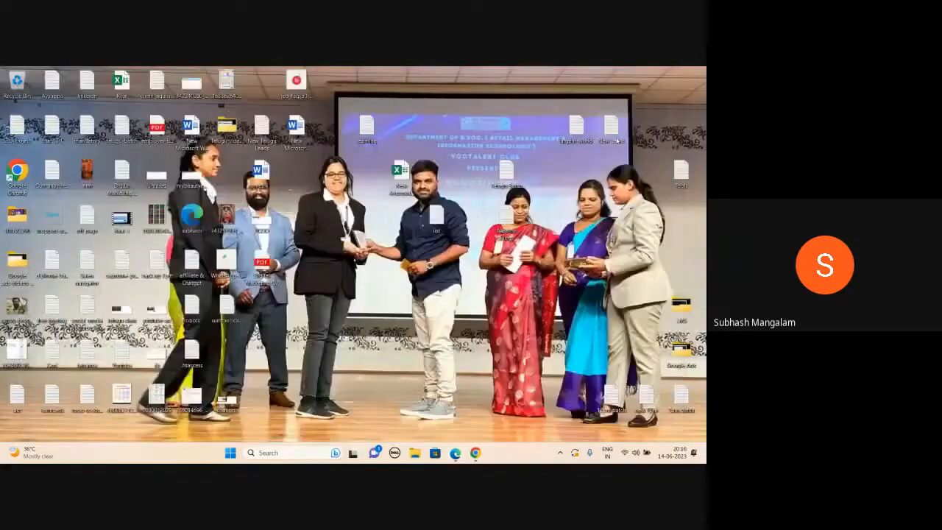
Step: Open the urgent-works text file from the desktop and delete all of its contents
{"action": "double_click", "coordinate": [575, 129]}
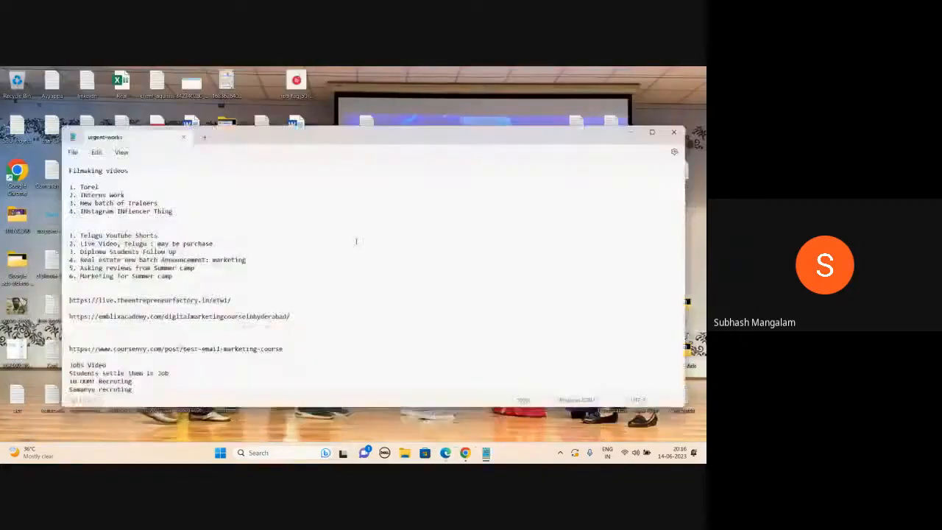
{"action": "key", "text": "ctrl+a"}
{"action": "scroll", "coordinate": [356, 240], "scroll_direction": "up", "scroll_amount": 3}
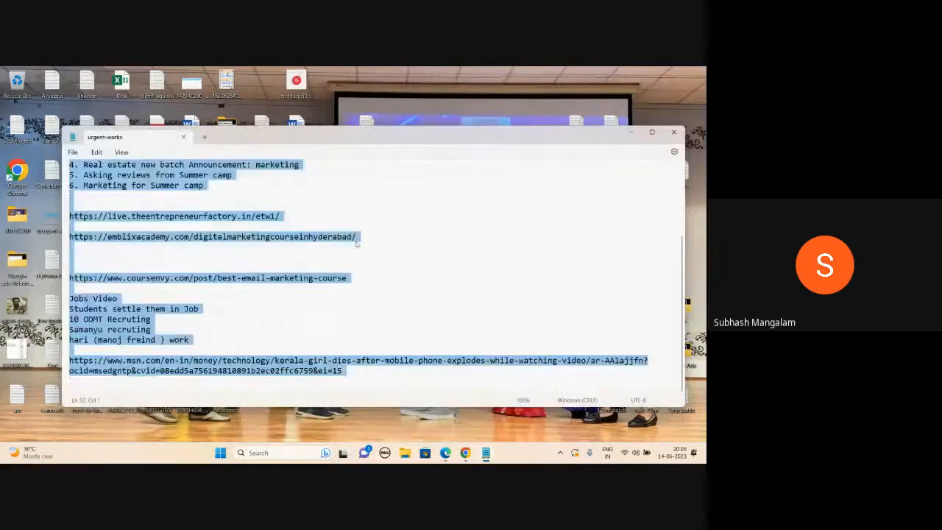
{"action": "key", "text": "Delete"}
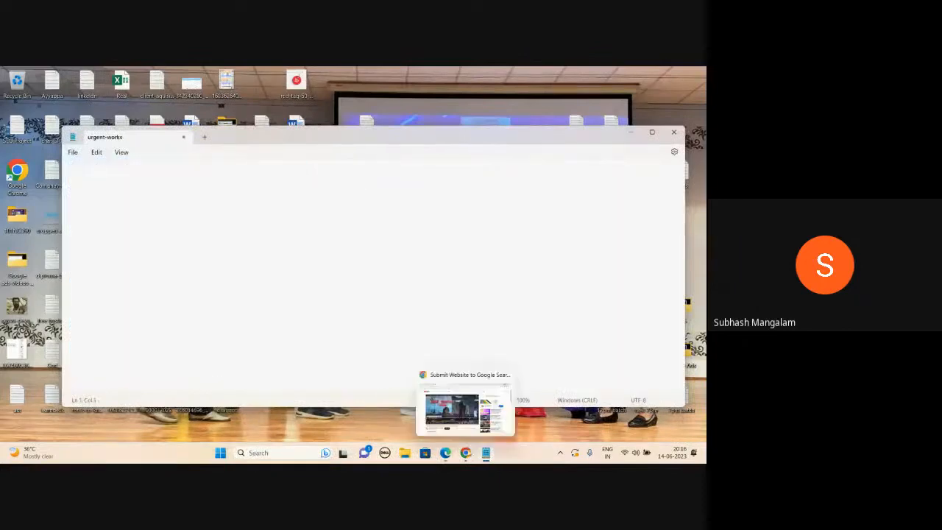
Step: Return to the YouTube video in Chrome, resume the Google Ads ad briefly and pause it again
{"action": "left_click", "coordinate": [465, 452]}
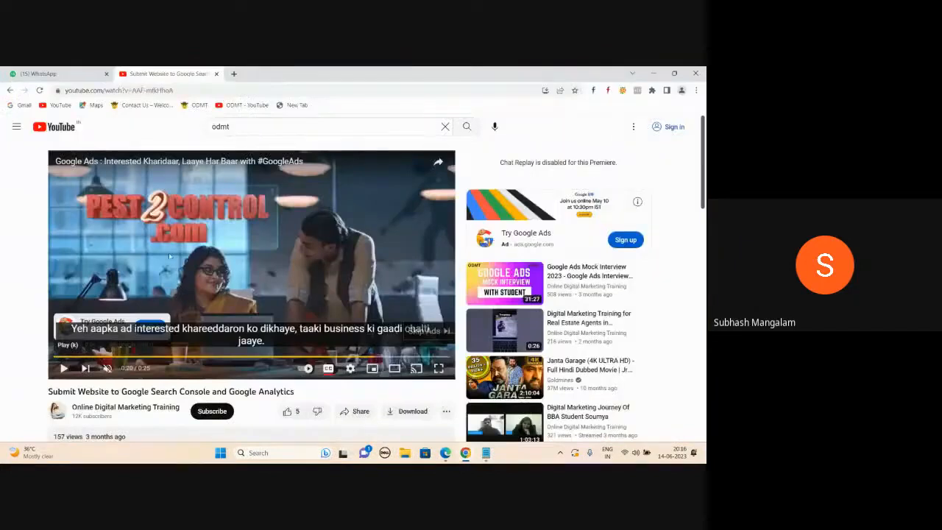
{"action": "left_click", "coordinate": [73, 372]}
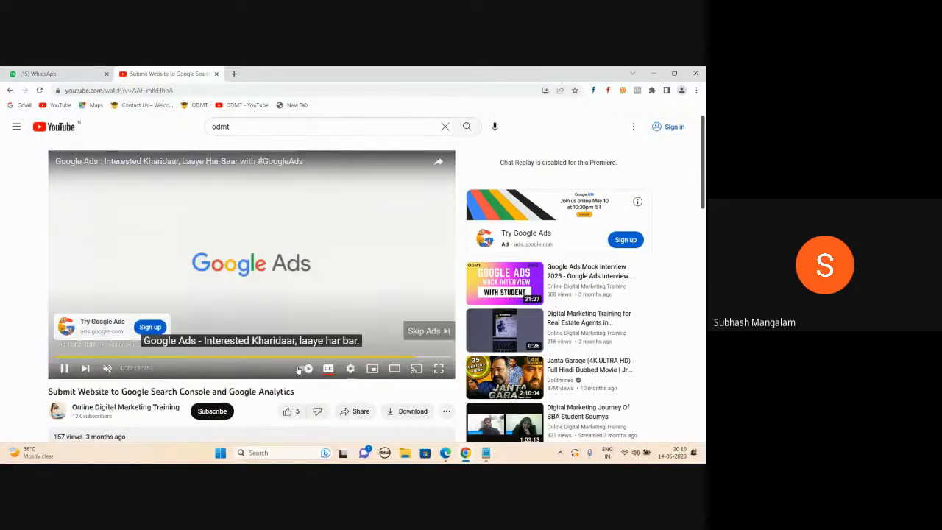
{"action": "left_click", "coordinate": [64, 370]}
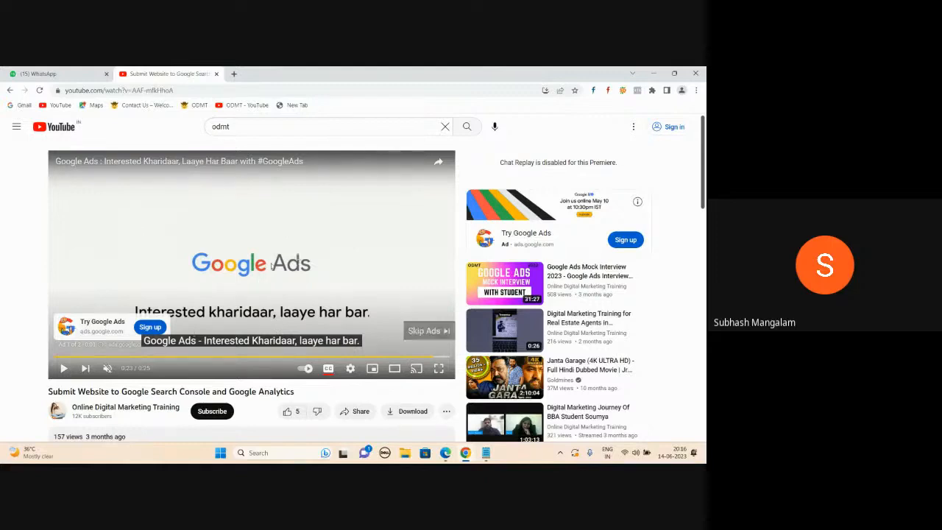
Step: Switch to the urgent-works note and write "In stream Ads : Skippable and No skippable" in enlarged text
{"action": "left_click", "coordinate": [486, 453]}
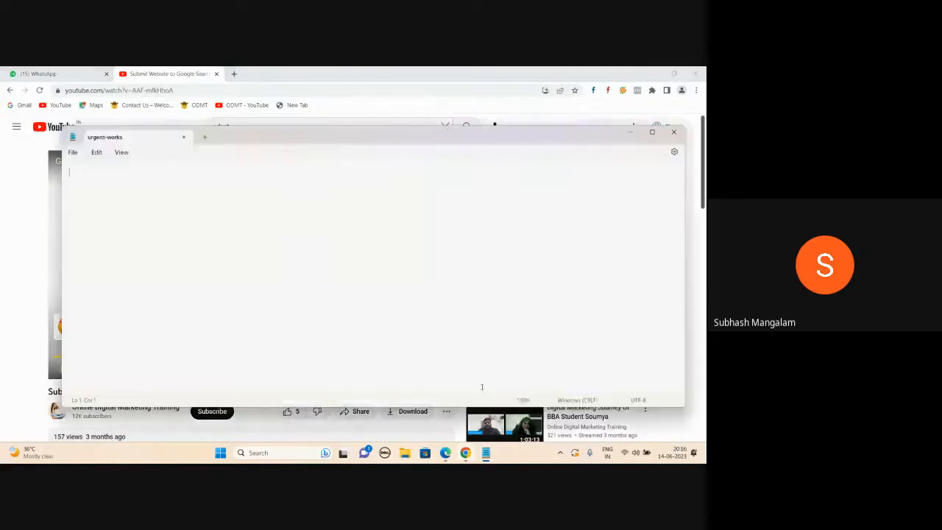
{"action": "type", "text": "Instream"}
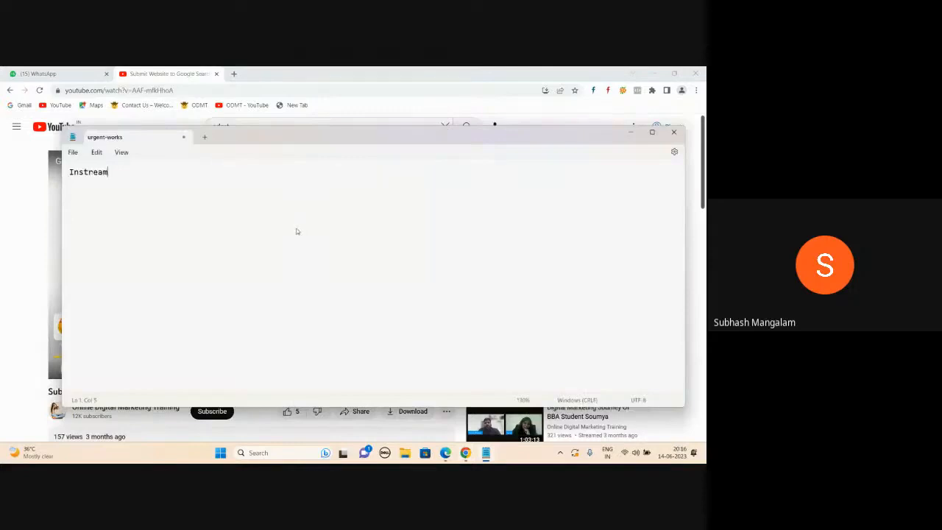
{"action": "type", "text": " Ads"}
{"action": "left_click", "coordinate": [79, 171]}
{"action": "left_click", "coordinate": [158, 174]}
{"action": "key", "text": "ctrl+plus"}
{"action": "type", "text": ": Skipp"}
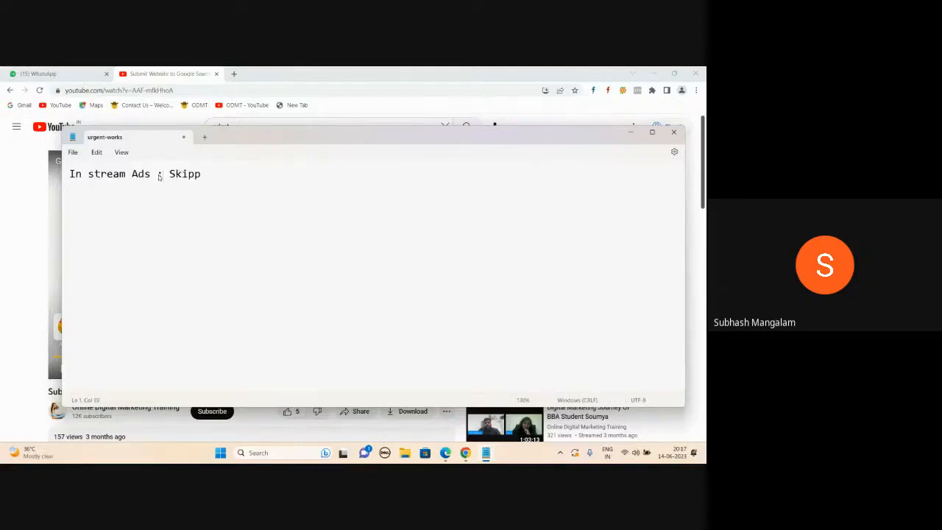
{"action": "type", "text": "able and No skippa"}
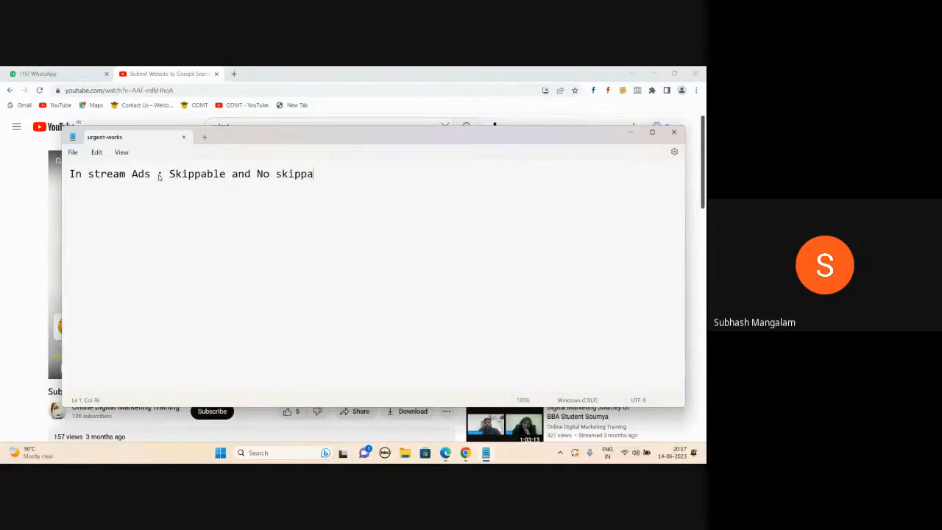
{"action": "type", "text": "ble"}
{"action": "key", "text": "alt+Tab"}
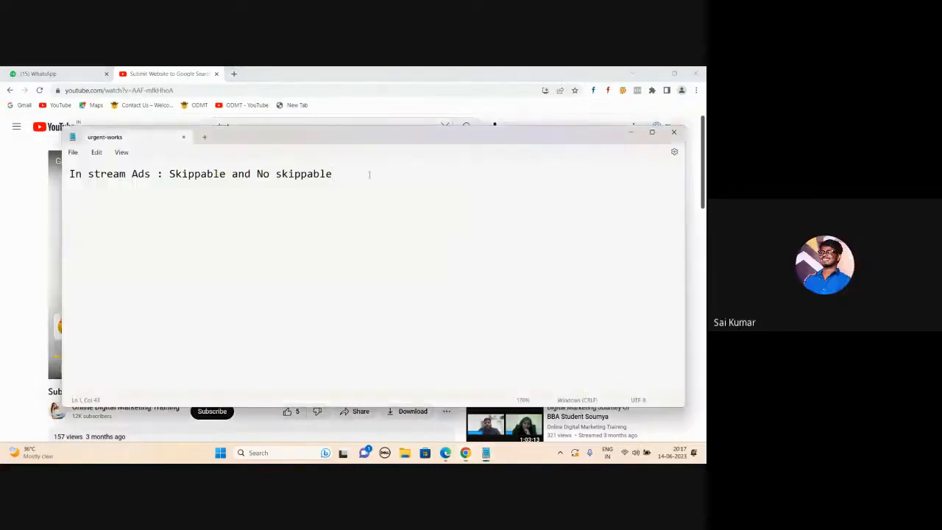
Step: Add the non-skippable lengths "( 6 (bumper ad), 15)" to the end of the in-stream ads line
{"action": "type", "text": "("}
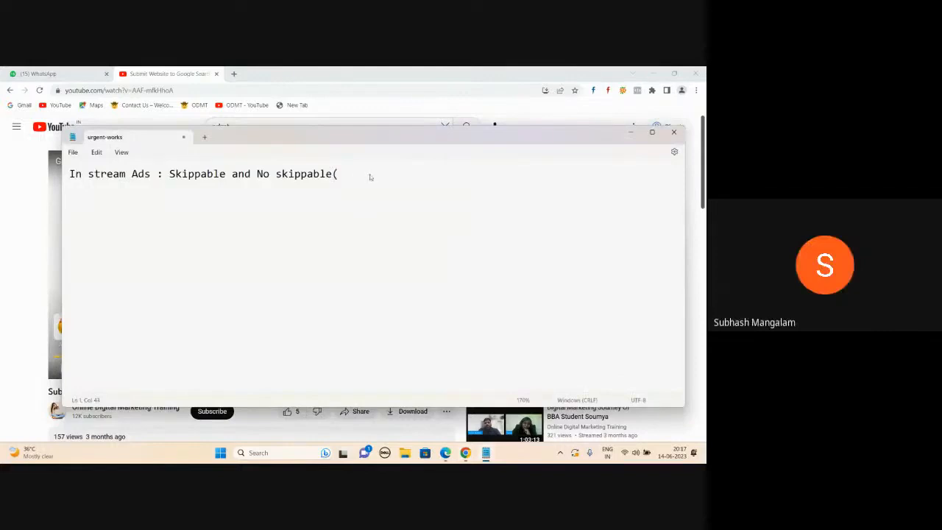
{"action": "type", "text": " 6, 15)"}
{"action": "key", "text": "Left"}
{"action": "key", "text": "Left"}
{"action": "key", "text": "Left"}
{"action": "key", "text": "Left"}
{"action": "type", "text": "(bumper ad"}
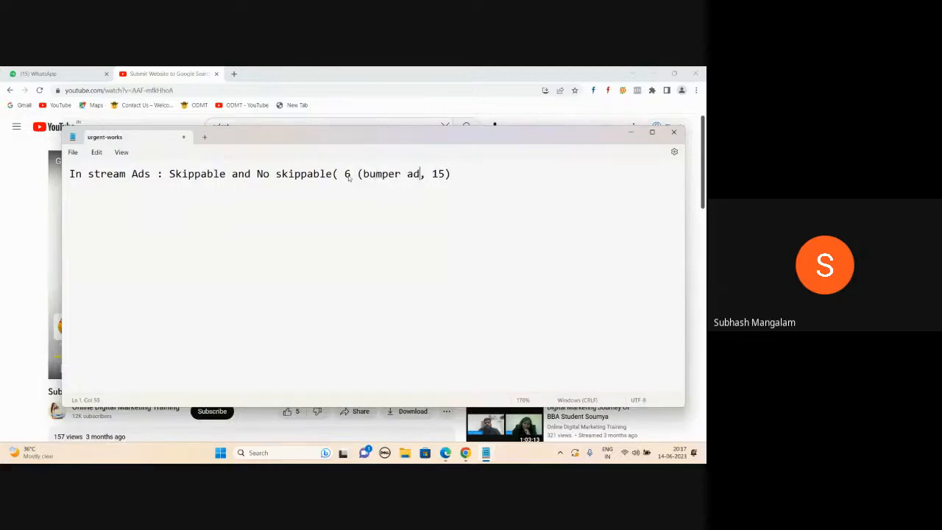
{"action": "type", "text": ")"}
{"action": "left_click", "coordinate": [348, 175]}
Step: Append ": business" as the purpose at the end of the in-stream ads line
{"action": "left_click_drag", "start_coordinate": [119, 174], "coordinate": [158, 174]}
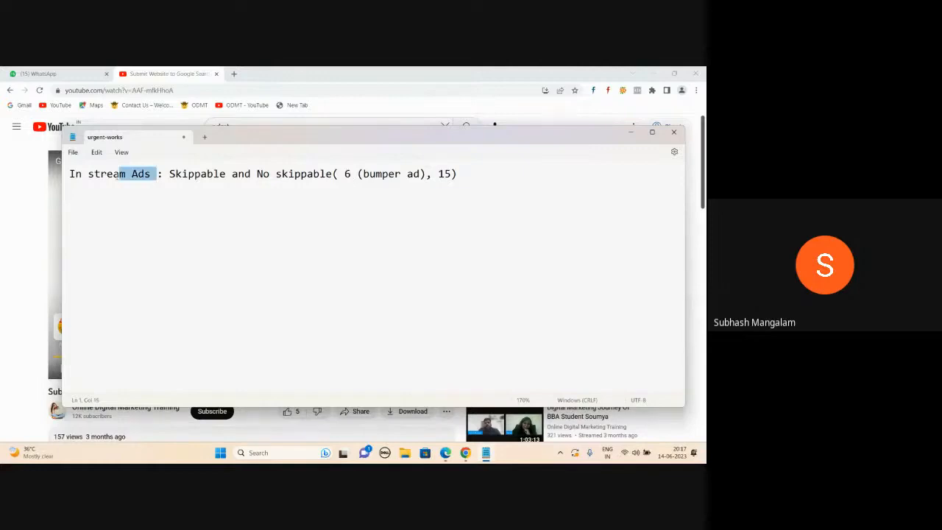
{"action": "key", "text": "shift+Home"}
{"action": "left_click", "coordinate": [630, 133]}
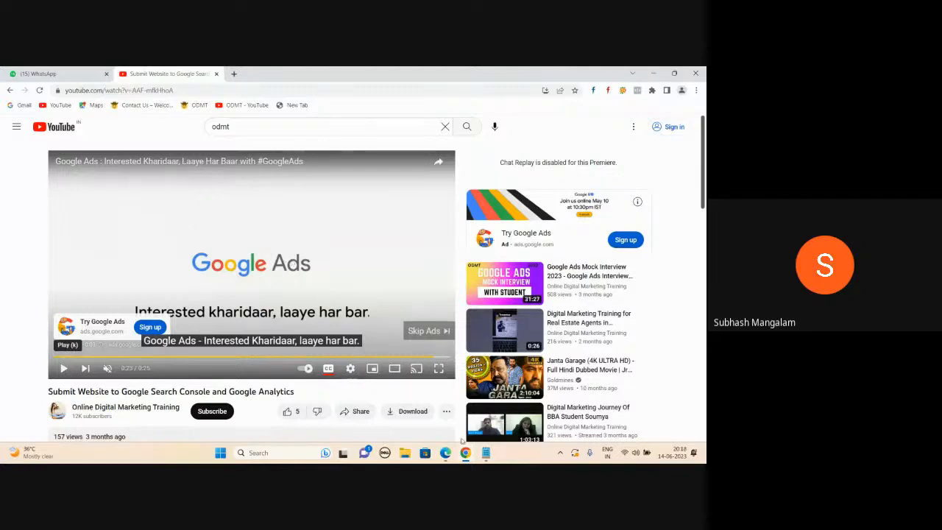
{"action": "left_click", "coordinate": [485, 452]}
{"action": "left_click", "coordinate": [462, 174]}
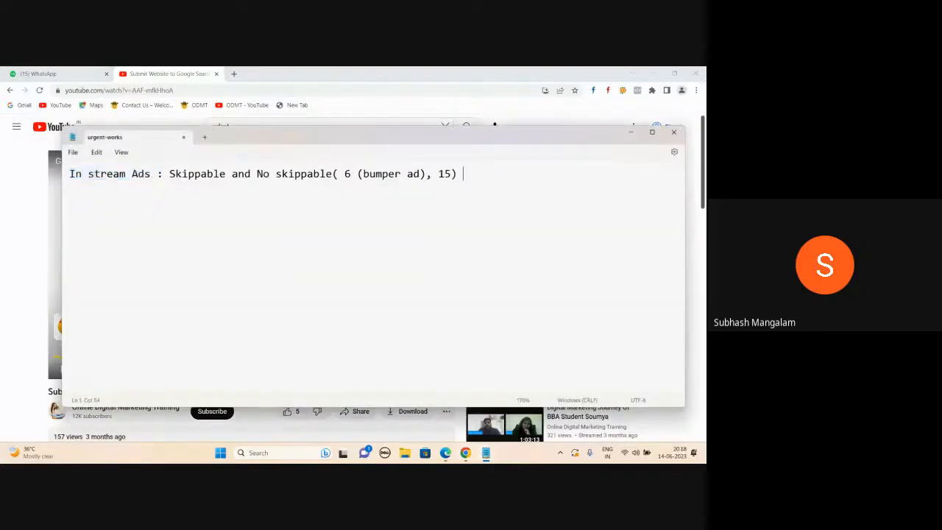
{"action": "type", "text": ": b"}
{"action": "type", "text": "usiness"}
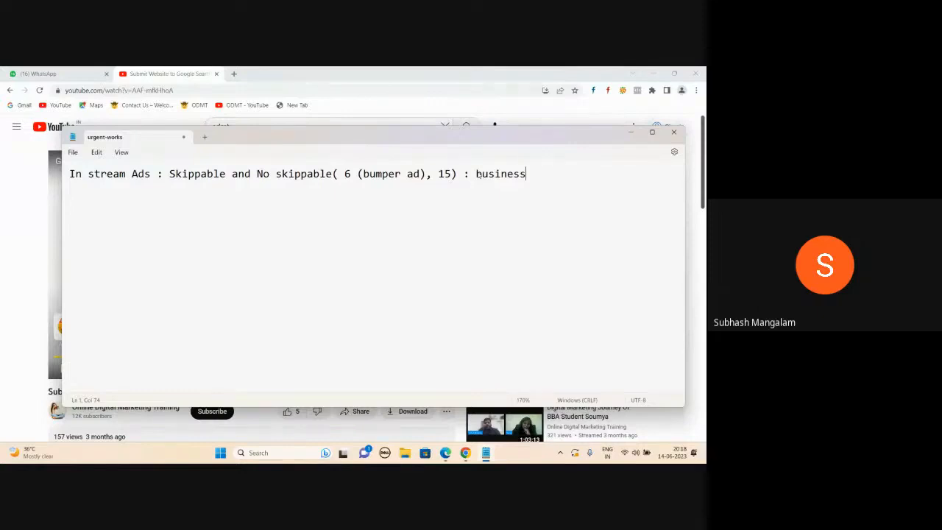
Step: Add a second line to the note reading "In feed ad (Discovery ads)"
{"action": "key", "text": "Return"}
{"action": "type", "text": "Discovery ads"}
{"action": "key", "text": "Left"}
{"action": "key", "text": "Left"}
{"action": "key", "text": "Left"}
{"action": "key", "text": "Home"}
{"action": "type", "text": "In feed ad "}
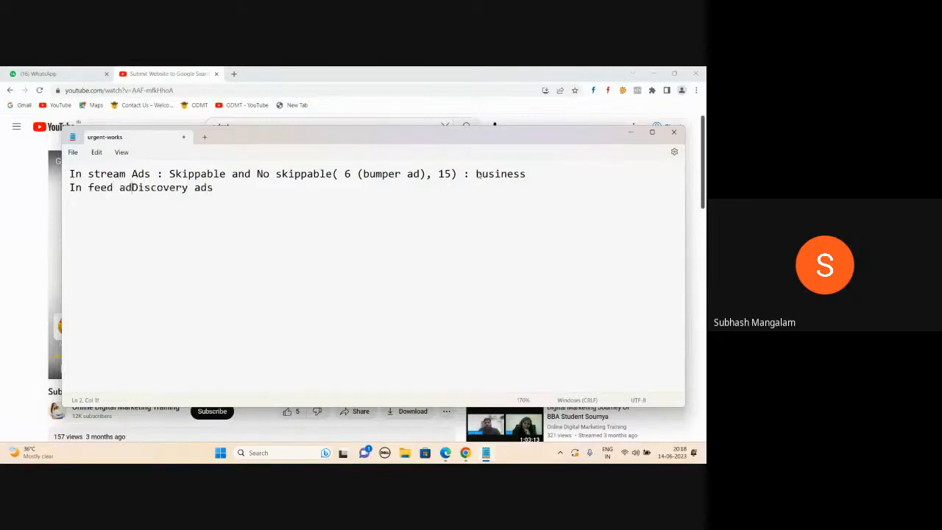
{"action": "type", "text": "("}
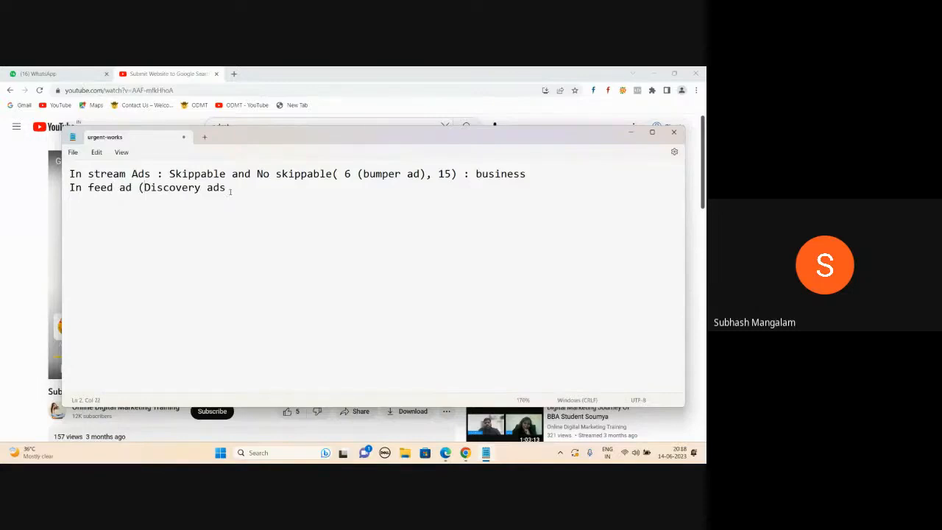
Step: Switch to YouTube, go to its home page, clear the search text and look through the recommended videos
{"action": "key", "text": "alt+Tab"}
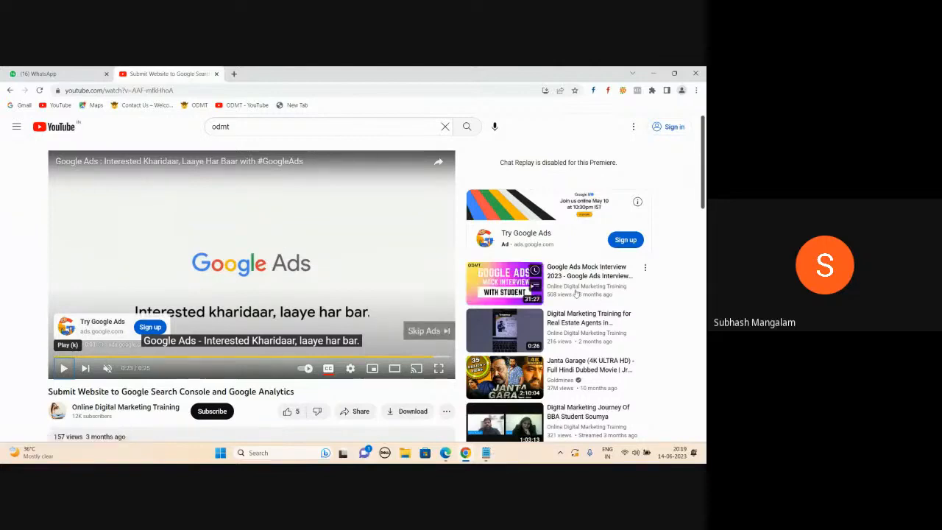
{"action": "left_click", "coordinate": [54, 127]}
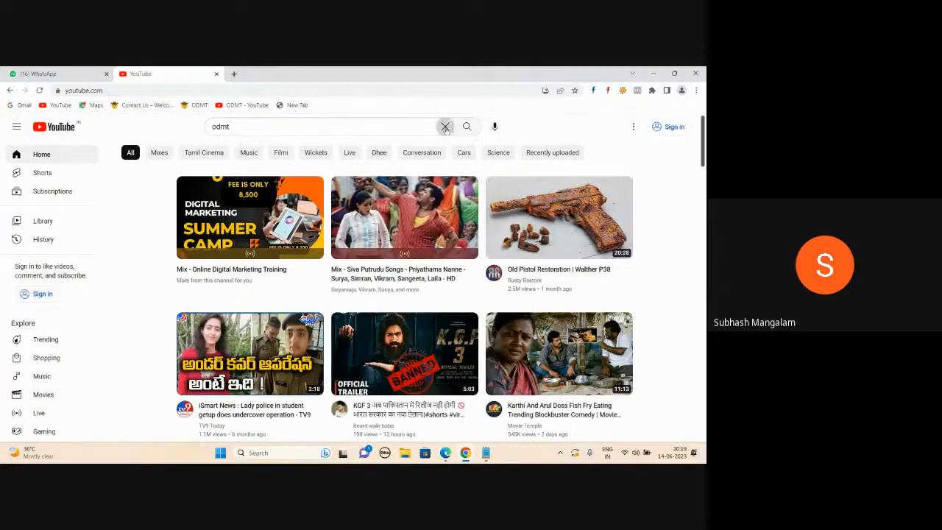
{"action": "left_click", "coordinate": [445, 126]}
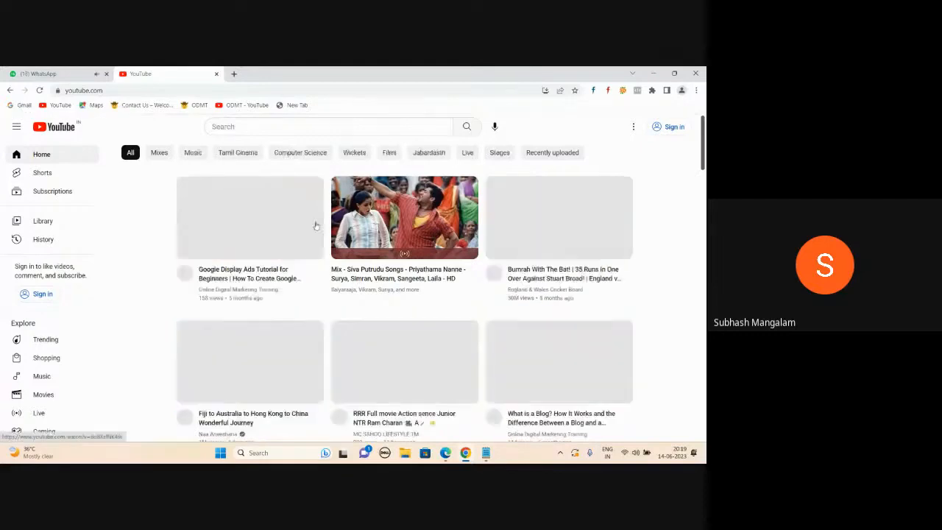
{"action": "scroll", "coordinate": [317, 226], "scroll_direction": "down", "scroll_amount": 1}
{"action": "scroll", "coordinate": [411, 283], "scroll_direction": "down", "scroll_amount": 3}
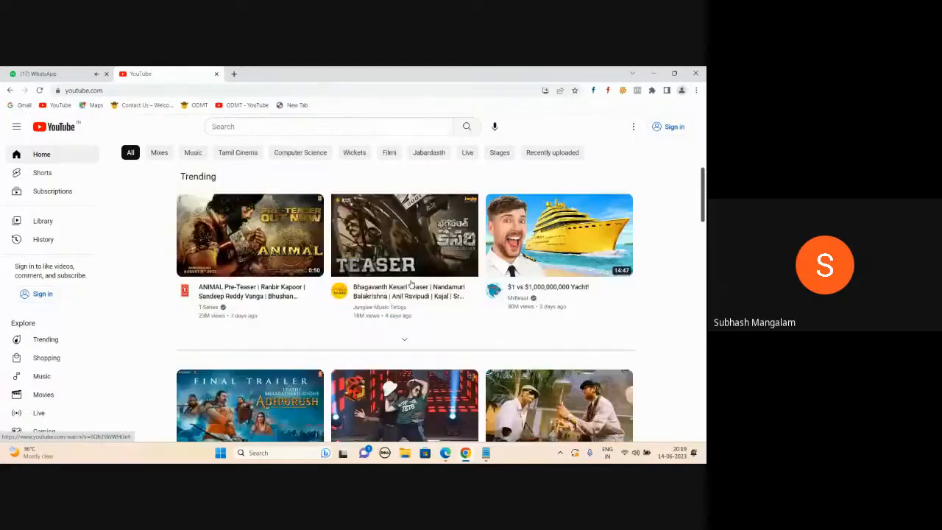
{"action": "scroll", "coordinate": [328, 282], "scroll_direction": "down", "scroll_amount": 3}
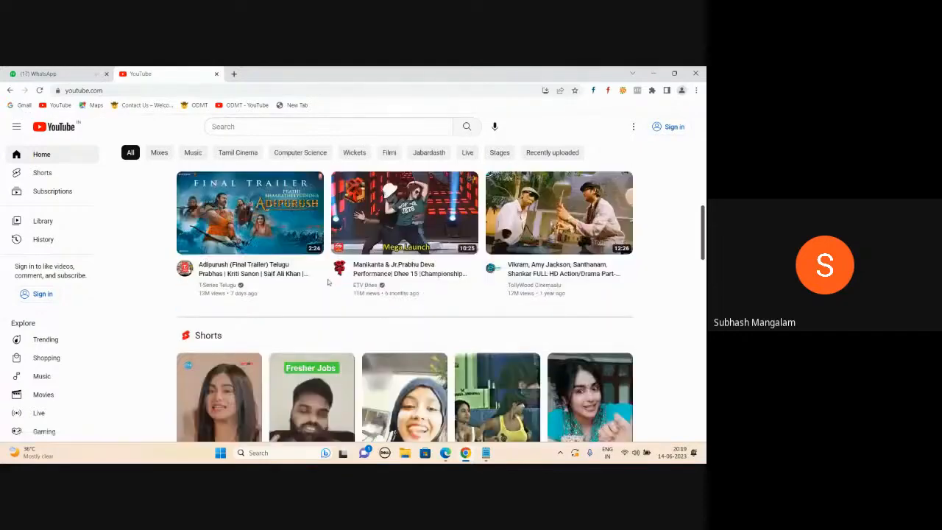
{"action": "scroll", "coordinate": [328, 282], "scroll_direction": "up", "scroll_amount": 5}
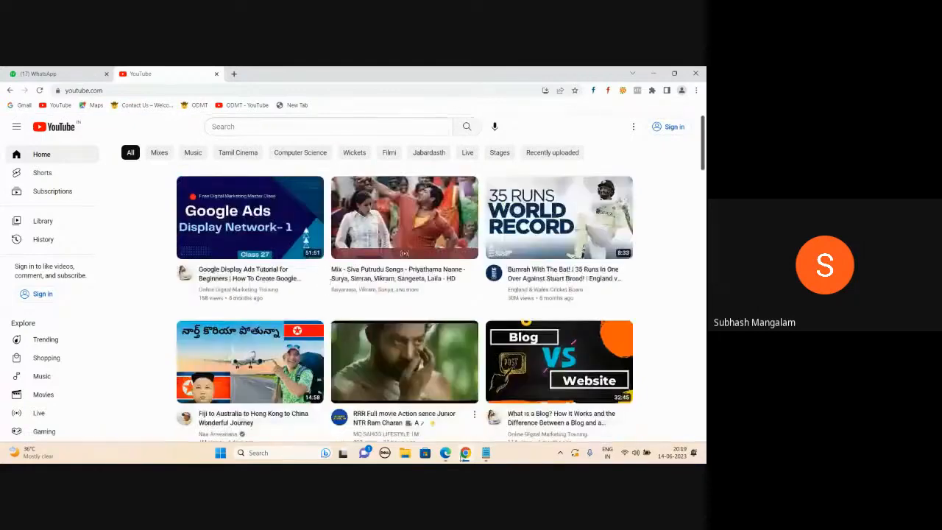
Step: Return to the note and append ": Youtube channel ( subscribers, views)" to the in-feed ad line
{"action": "left_click", "coordinate": [486, 453]}
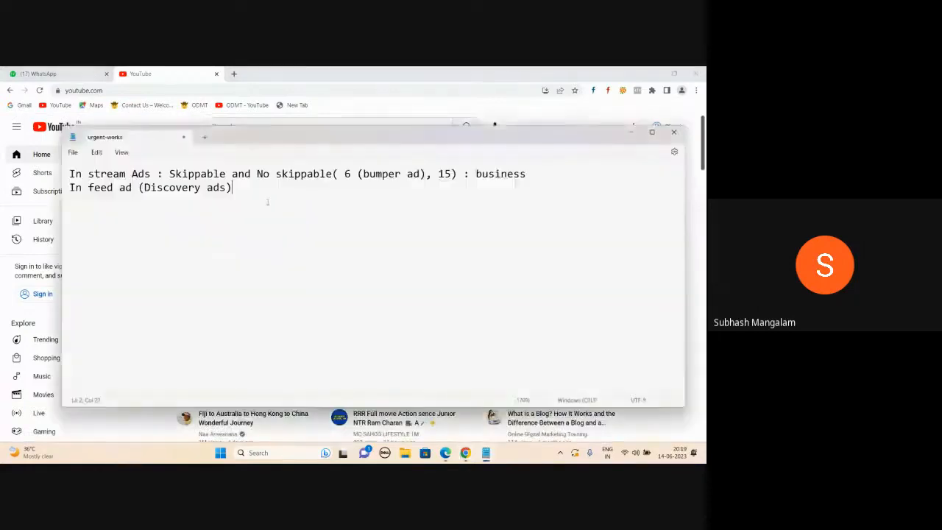
{"action": "type", "text": ": "}
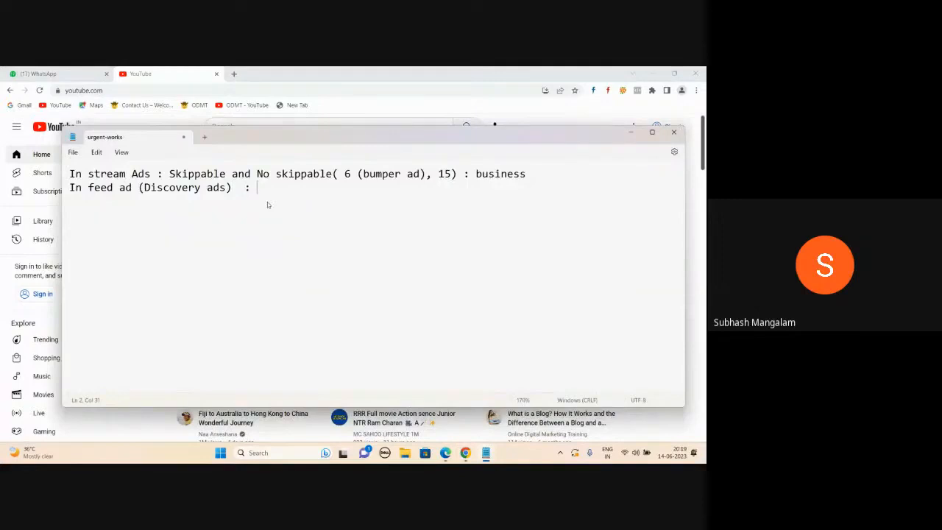
{"action": "type", "text": "Youtube channel ( subscribers, "}
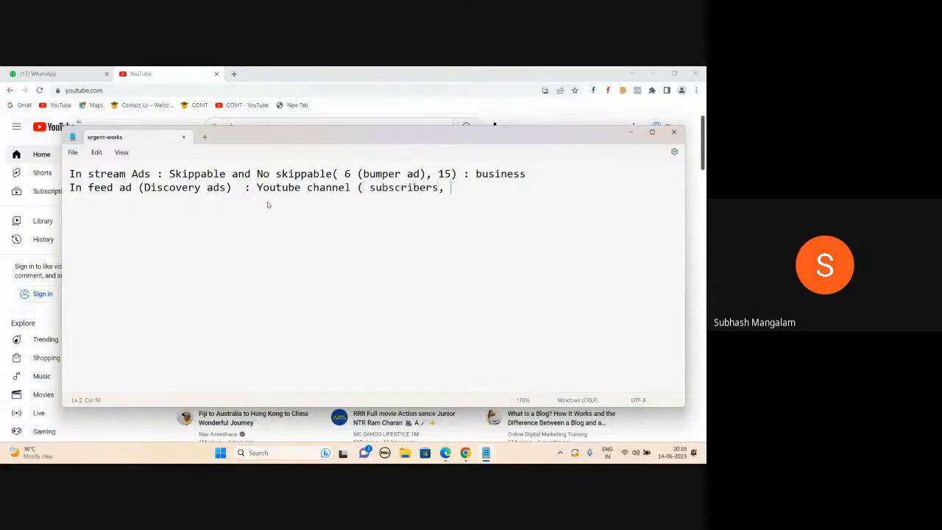
{"action": "type", "text": "views)"}
Step: Append ": branding" to the in-stream ads line and minimise the note
{"action": "left_click_drag", "start_coordinate": [164, 173], "coordinate": [562, 173]}
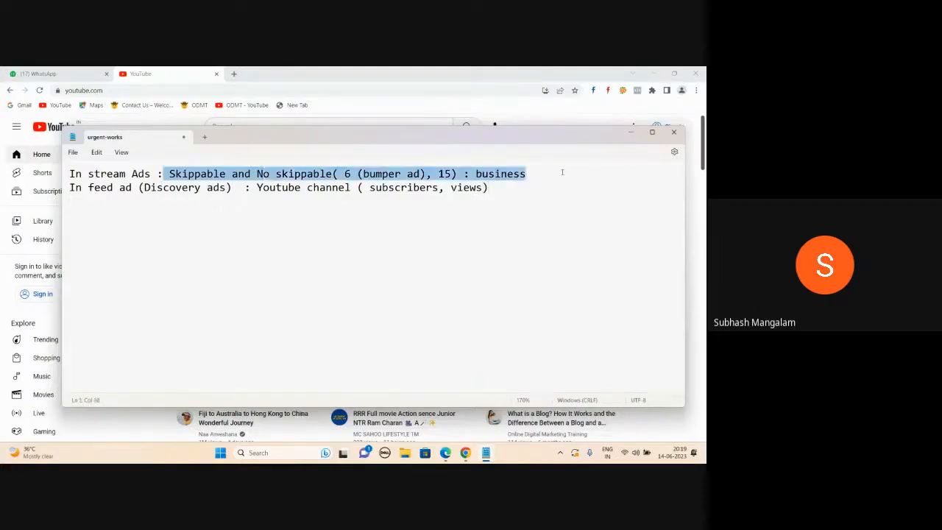
{"action": "left_click", "coordinate": [539, 179]}
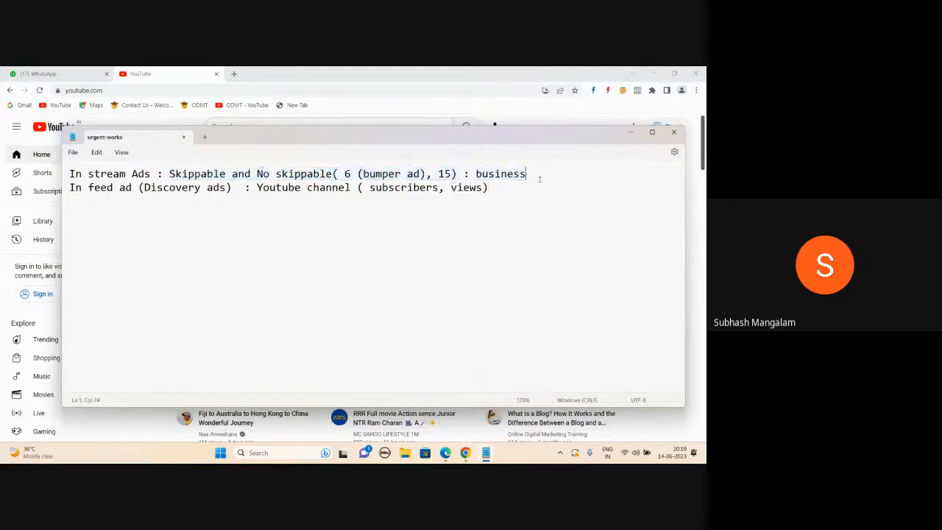
{"action": "type", "text": ": branding"}
{"action": "left_click", "coordinate": [631, 133]}
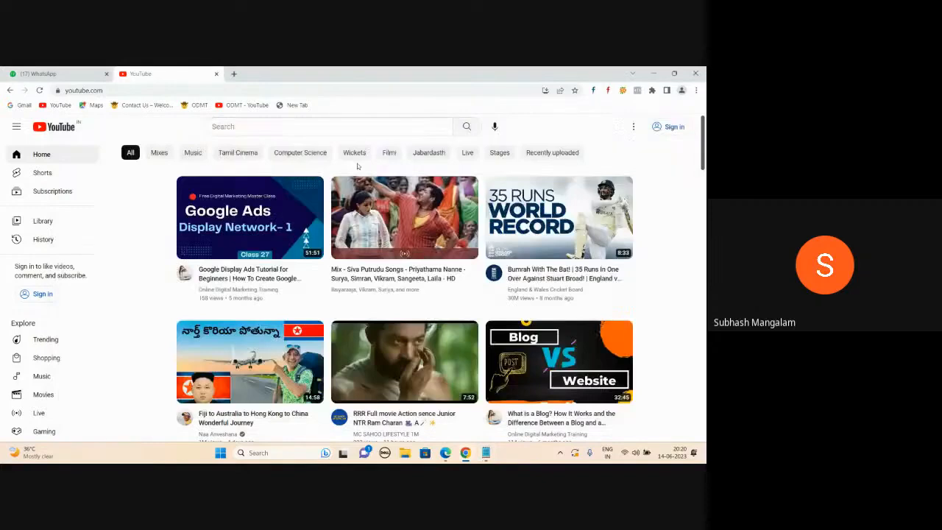
Step: Search YouTube for "odmt telugu" and open the ODMT Telugu channel
{"action": "left_click", "coordinate": [283, 131]}
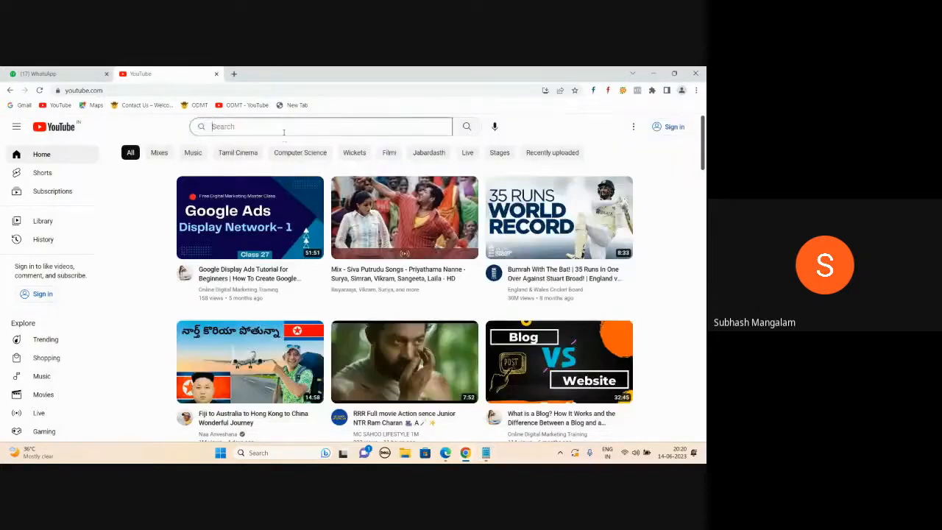
{"action": "type", "text": "odmt telugu"}
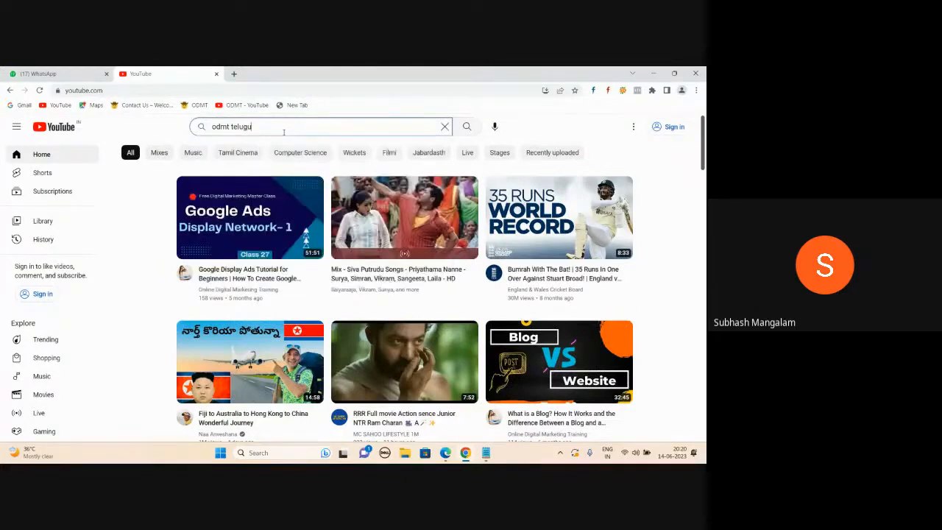
{"action": "key", "text": "Return"}
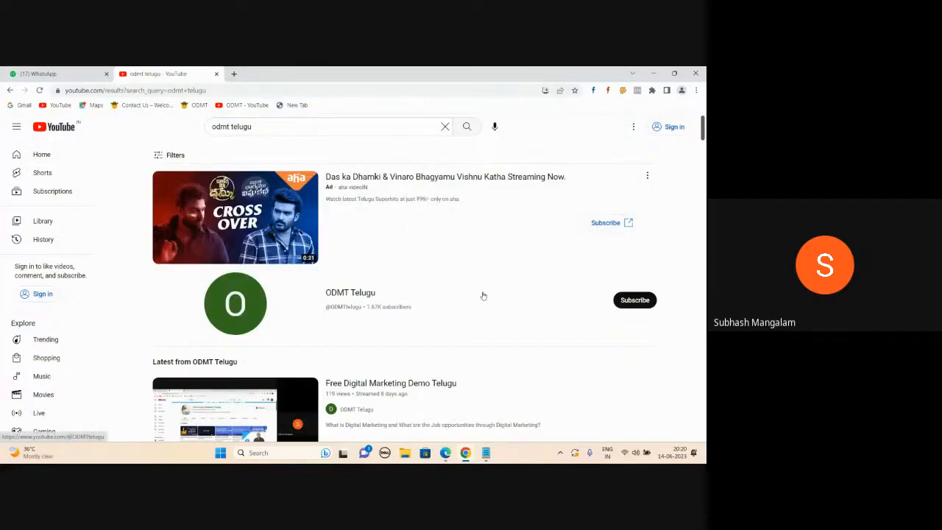
{"action": "scroll", "coordinate": [374, 262], "scroll_direction": "down", "scroll_amount": 1}
{"action": "left_click", "coordinate": [374, 262]}
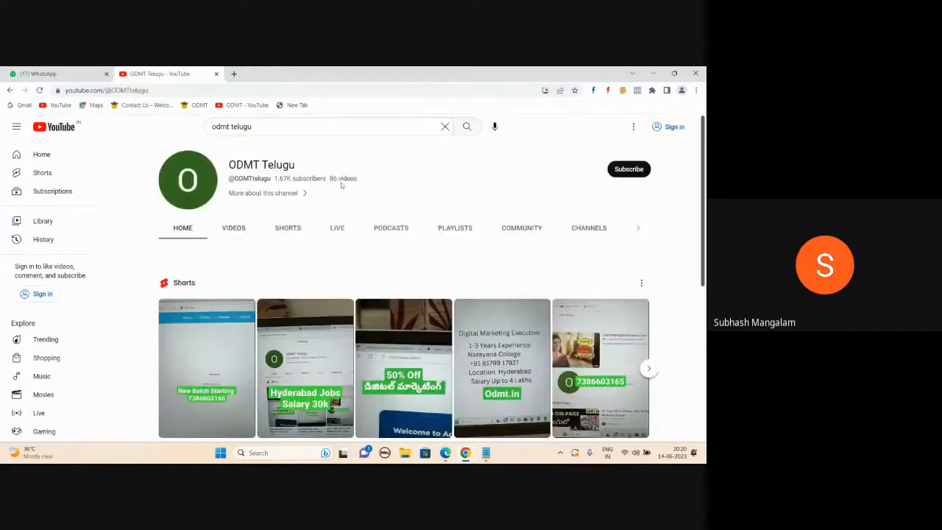
Step: Open the channel's full list of videos and look through it from the latest to the oldest uploads
{"action": "left_click", "coordinate": [233, 228]}
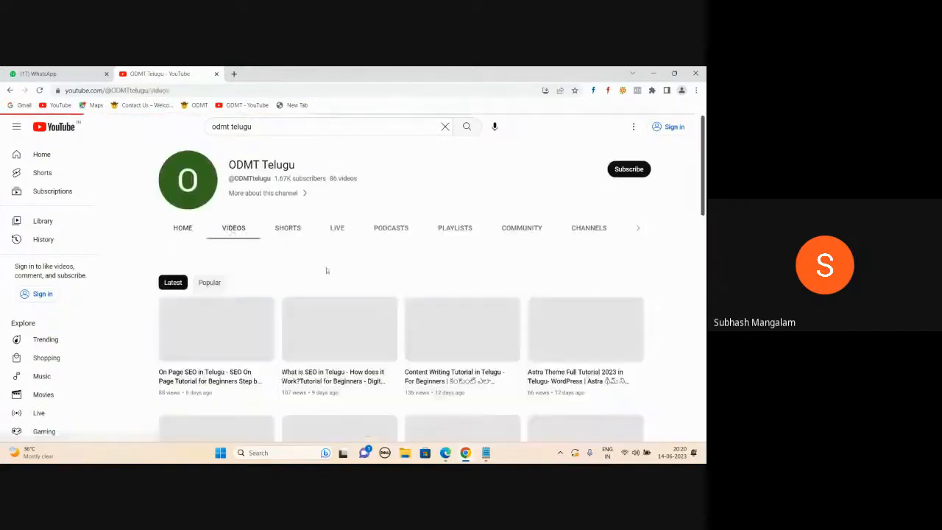
{"action": "scroll", "coordinate": [497, 293], "scroll_direction": "down", "scroll_amount": 4}
{"action": "scroll", "coordinate": [497, 293], "scroll_direction": "down", "scroll_amount": 5}
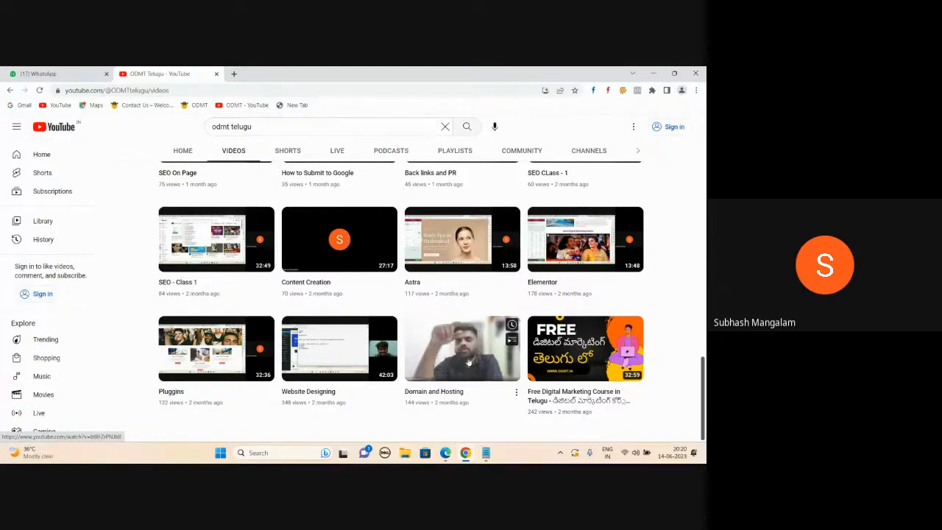
{"action": "scroll", "coordinate": [494, 351], "scroll_direction": "up", "scroll_amount": 1}
{"action": "scroll", "coordinate": [494, 352], "scroll_direction": "up", "scroll_amount": 8}
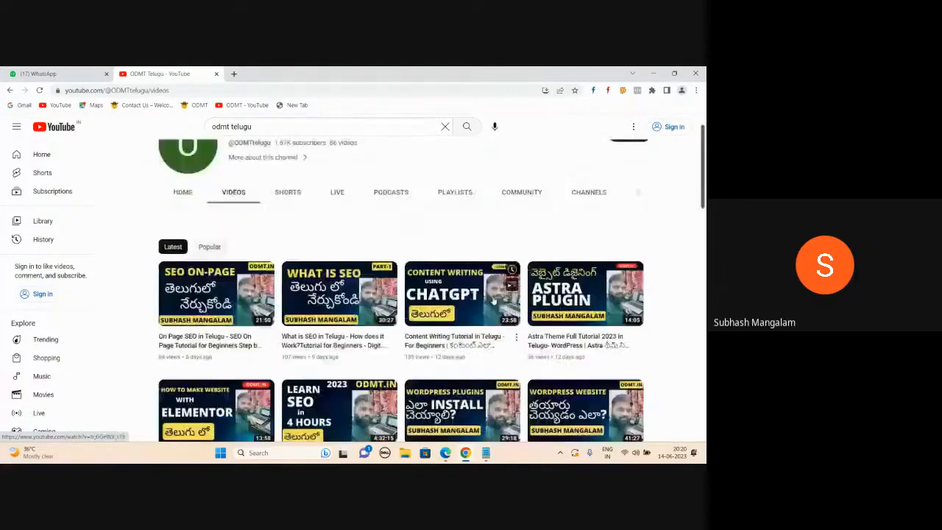
{"action": "scroll", "coordinate": [484, 273], "scroll_direction": "up", "scroll_amount": 1}
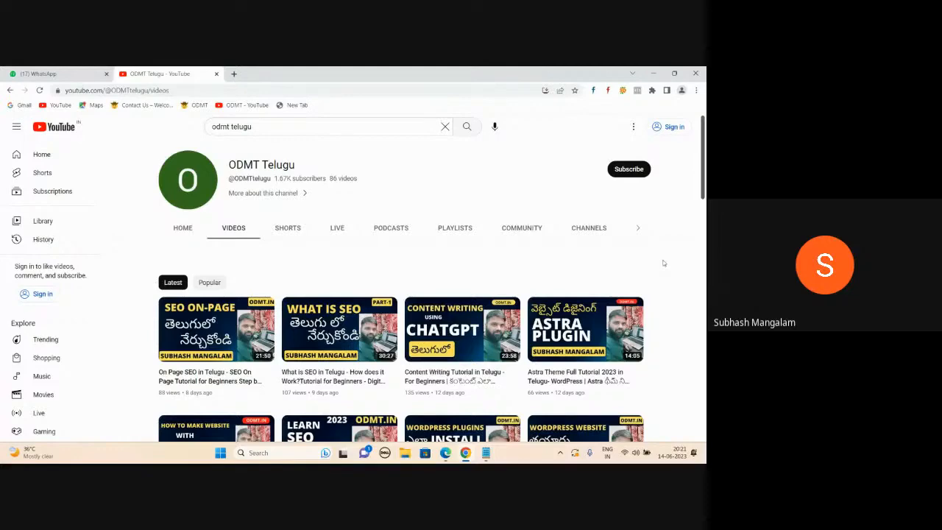
{"action": "scroll", "coordinate": [663, 262], "scroll_direction": "down", "scroll_amount": 3}
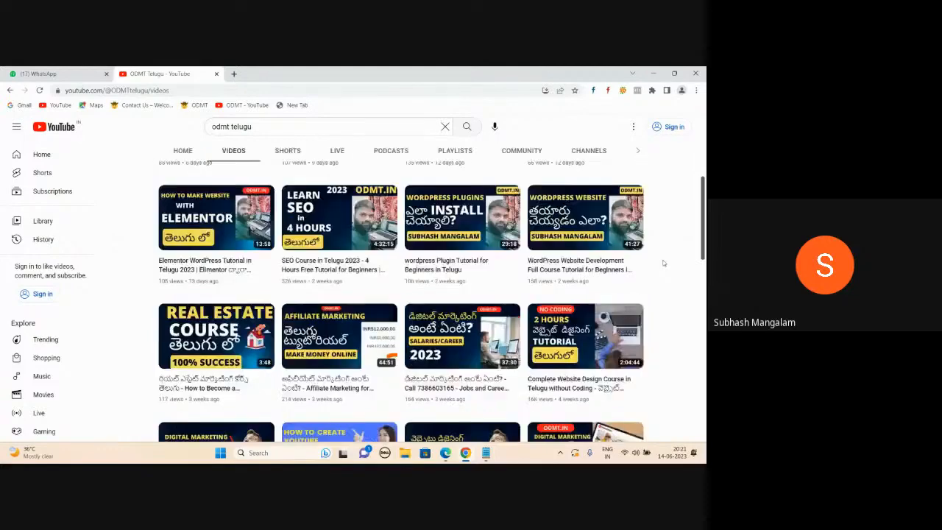
{"action": "scroll", "coordinate": [663, 263], "scroll_direction": "down", "scroll_amount": 15}
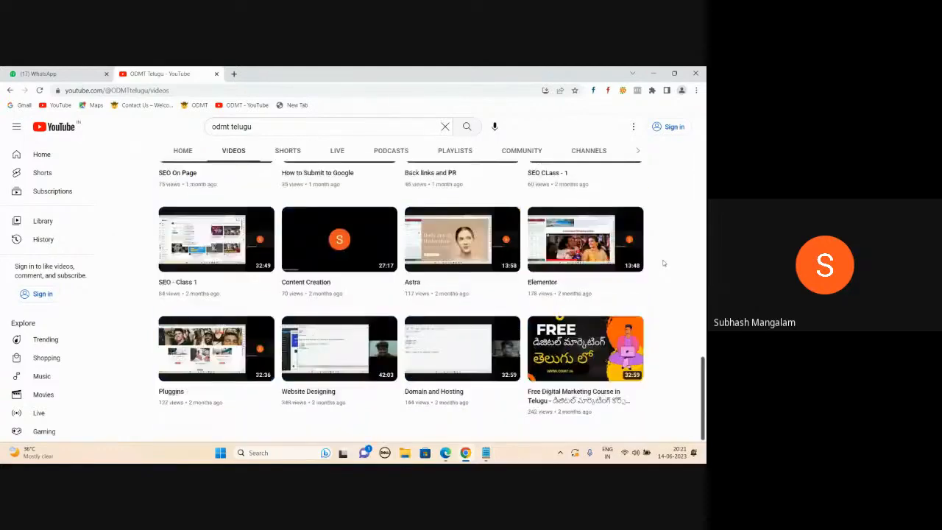
Step: Find the 31:08 Telugu digital marketing course video in the channel's uploads and check its view count
{"action": "scroll", "coordinate": [662, 263], "scroll_direction": "up", "scroll_amount": 10}
{"action": "mouse_move", "coordinate": [454, 299]}
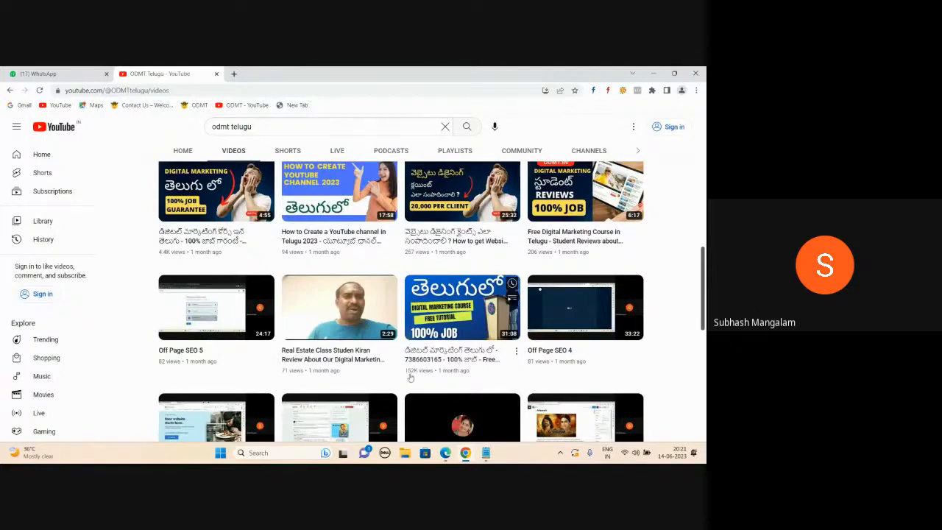
{"action": "mouse_move", "coordinate": [410, 376]}
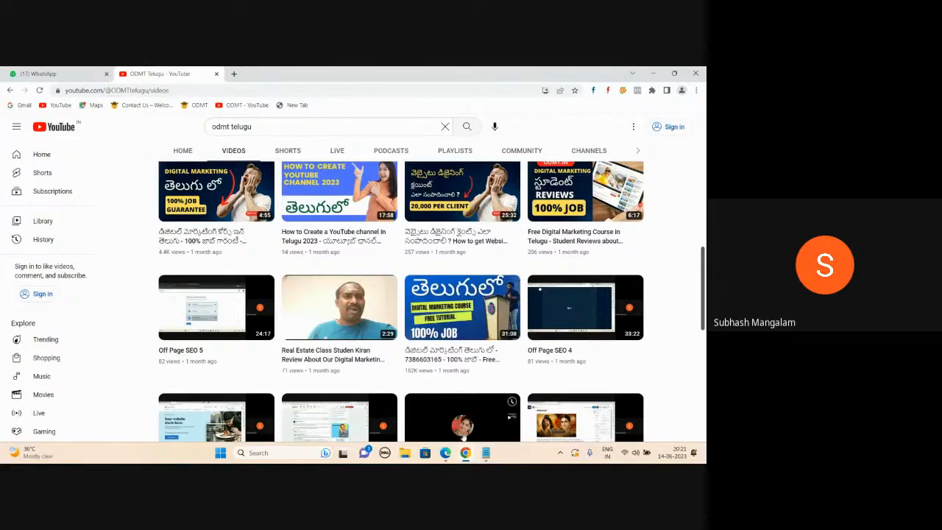
{"action": "mouse_move", "coordinate": [466, 456]}
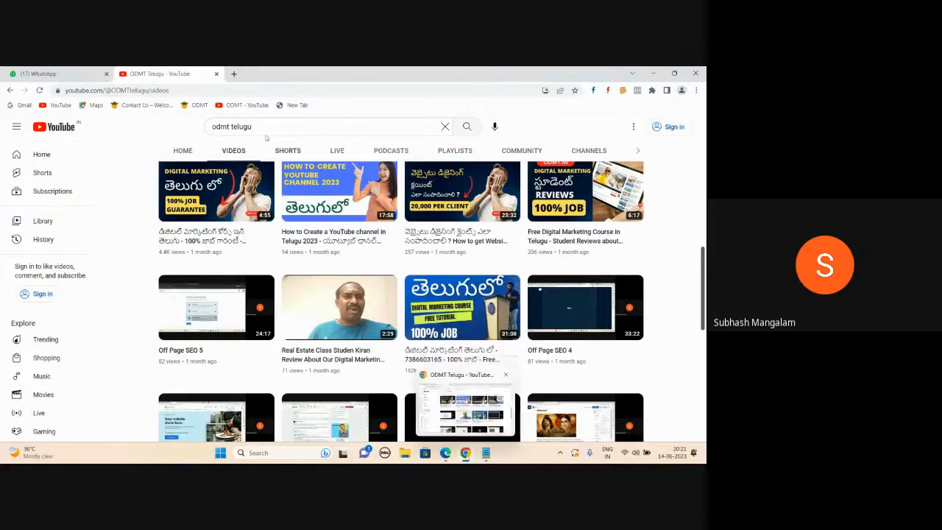
Step: Open Gmail's sign-in page in a new tab and submit the channel account's e-mail
{"action": "left_click", "coordinate": [232, 74]}
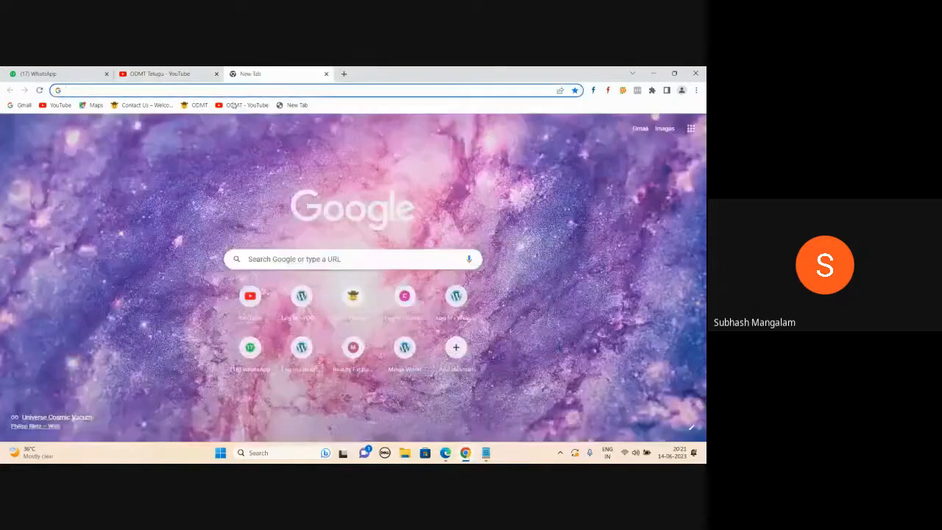
{"action": "left_click", "coordinate": [639, 129]}
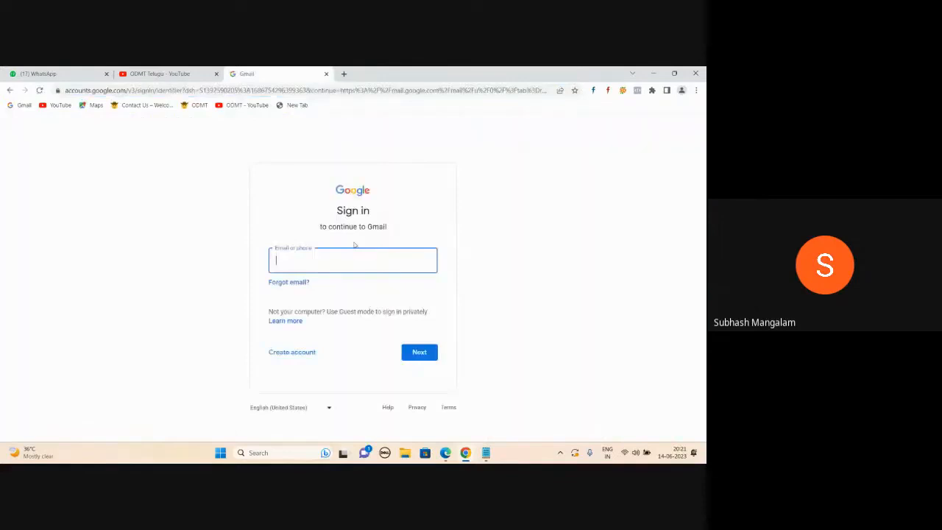
{"action": "type", "text": "odm"}
{"action": "key", "text": "Down"}
{"action": "key", "text": "Return"}
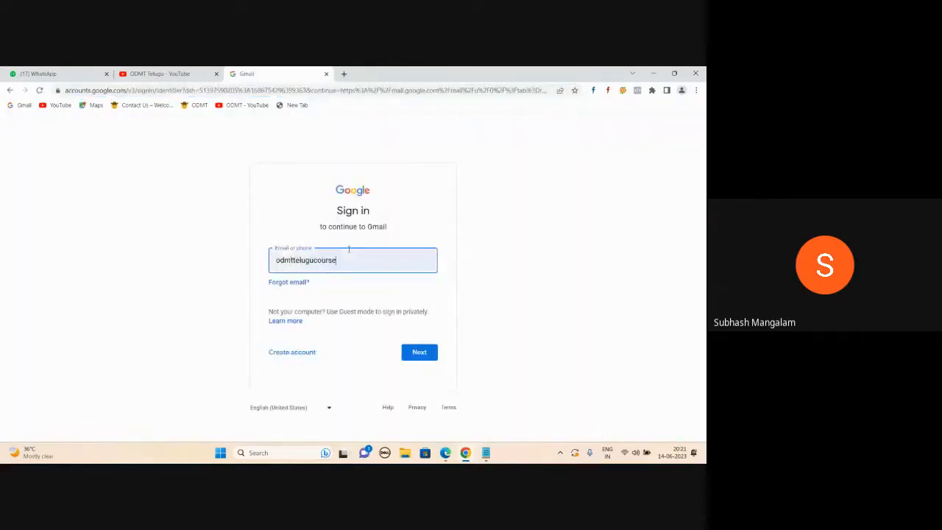
{"action": "key", "text": "Return"}
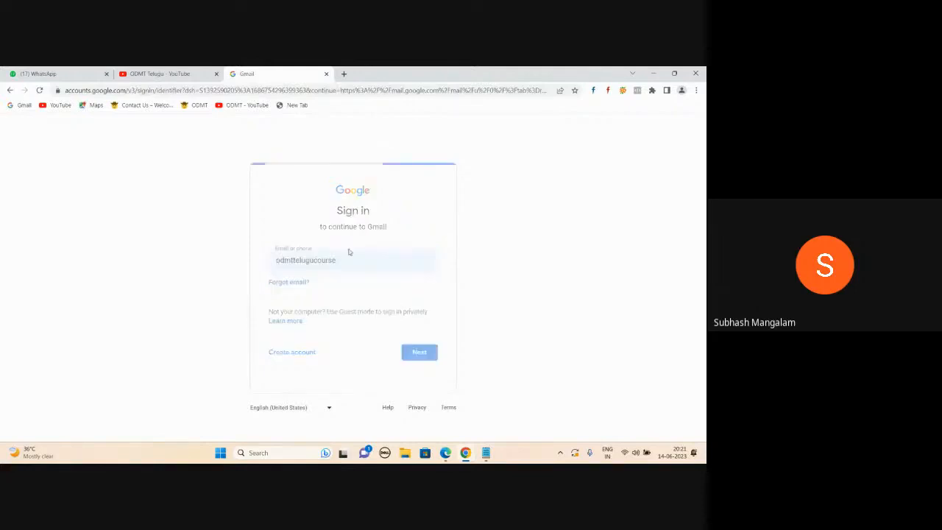
Step: Try to sign in with the account password, and clear the second password entry
{"action": "type", "text": "•••••••"}
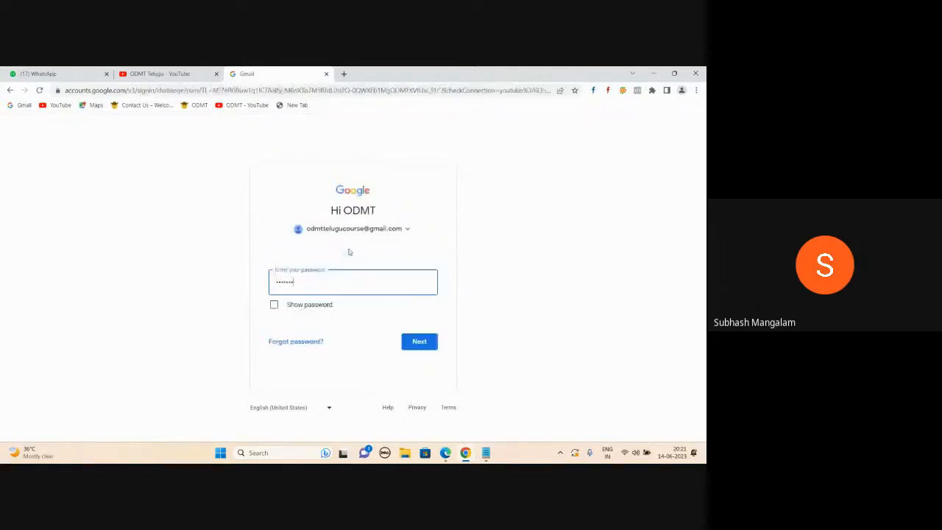
{"action": "type", "text": "•••"}
{"action": "key", "text": "Return"}
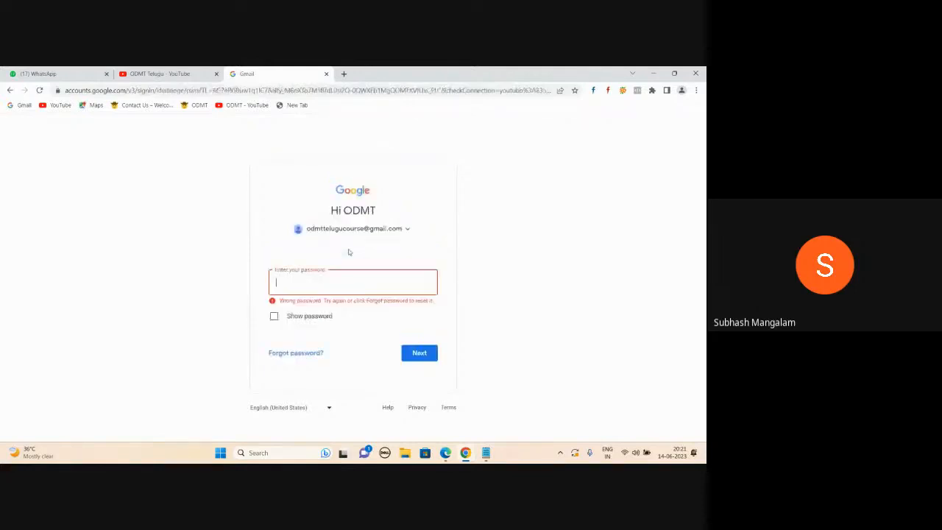
{"action": "type", "text": "••••••••"}
{"action": "key", "text": "BackSpace"}
{"action": "key", "text": "BackSpace"}
{"action": "key", "text": "BackSpace"}
{"action": "key", "text": "BackSpace"}
{"action": "key", "text": "BackSpace"}
{"action": "key", "text": "BackSpace"}
{"action": "key", "text": "BackSpace"}
{"action": "key", "text": "BackSpace"}
Step: Enter the account password again and continue without updating it
{"action": "type", "text": "•••••••••"}
{"action": "key", "text": "Return"}
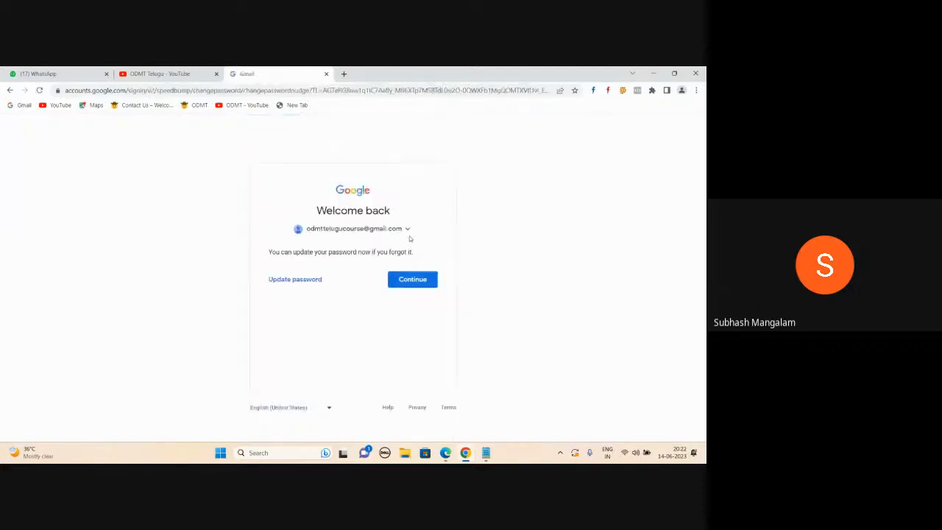
{"action": "left_click", "coordinate": [409, 279]}
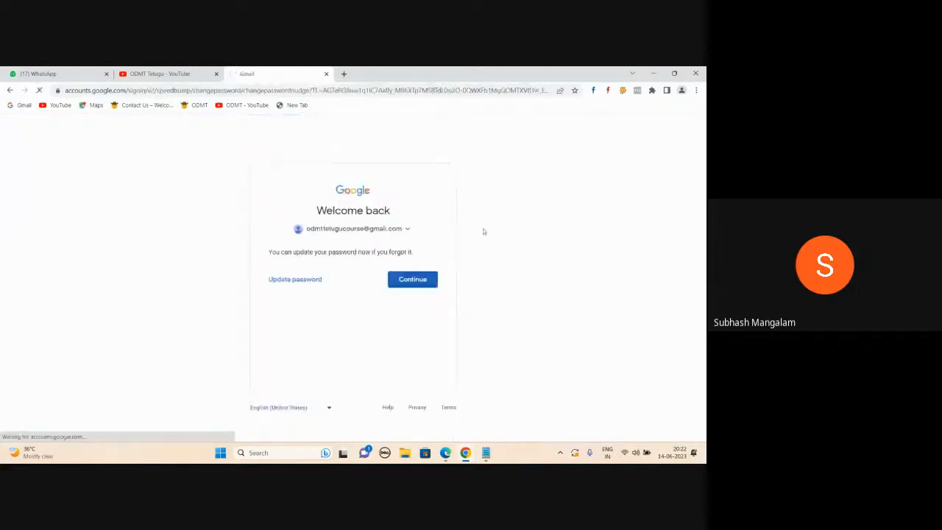
Step: Return to the ODMT Telugu channel page on YouTube, reload it and sign in with the Google account
{"action": "left_click", "coordinate": [160, 73]}
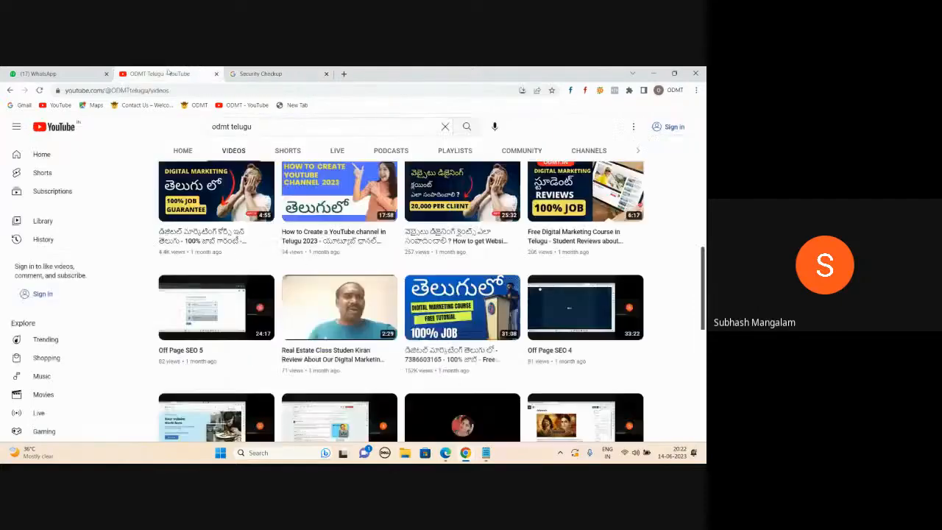
{"action": "left_click", "coordinate": [41, 90]}
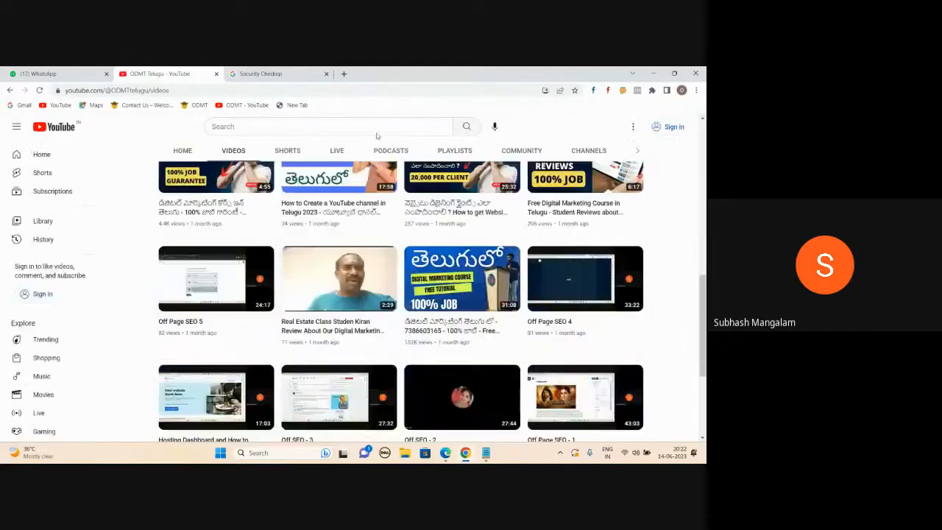
{"action": "left_click", "coordinate": [665, 129]}
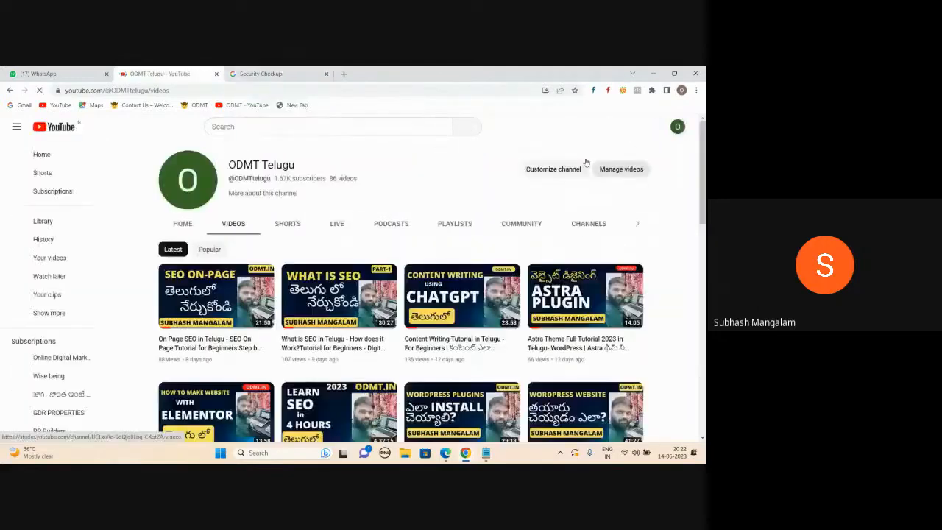
Step: Open the signed-in account's own channel and go to its video management in YouTube Studio
{"action": "left_click", "coordinate": [676, 127]}
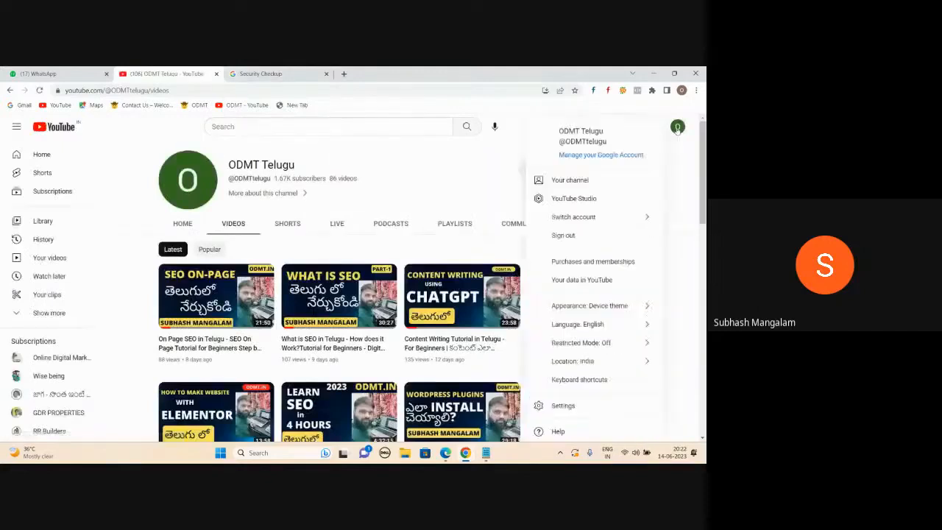
{"action": "left_click", "coordinate": [570, 179]}
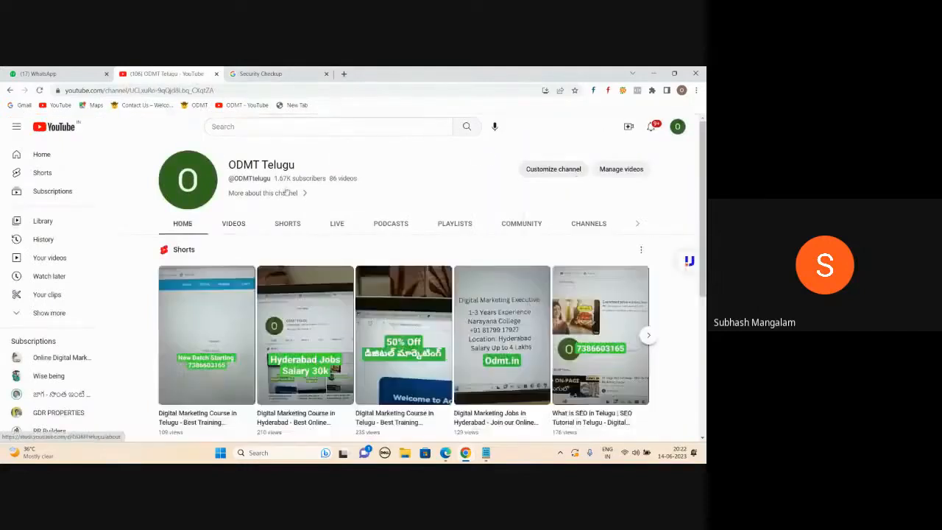
{"action": "left_click", "coordinate": [618, 171]}
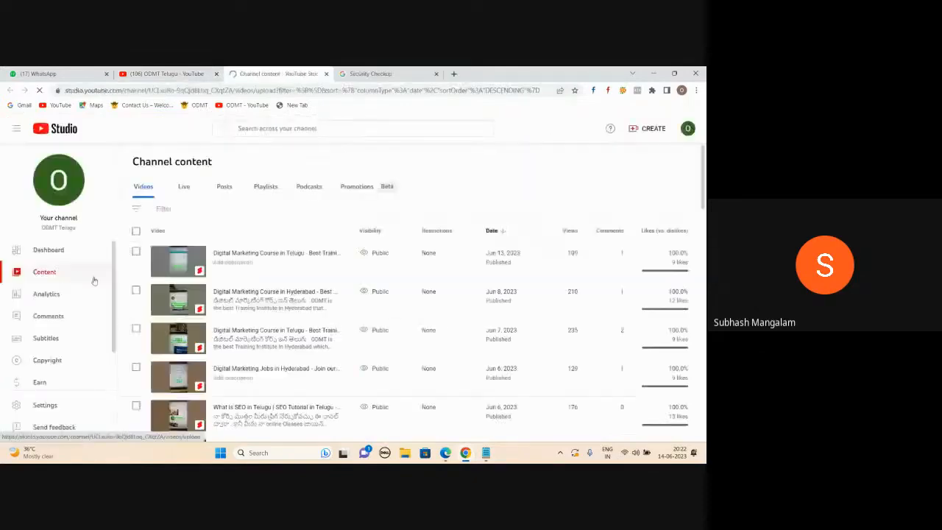
Step: Find the 31:08 Telugu digital marketing course video on the second page of channel content and open its analytics
{"action": "scroll", "coordinate": [267, 321], "scroll_direction": "down", "scroll_amount": 6}
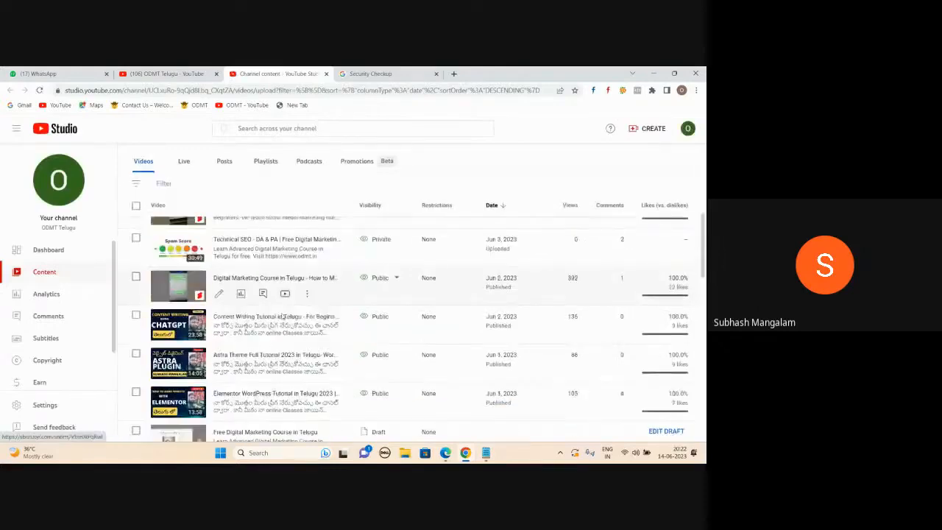
{"action": "scroll", "coordinate": [292, 310], "scroll_direction": "down", "scroll_amount": 10}
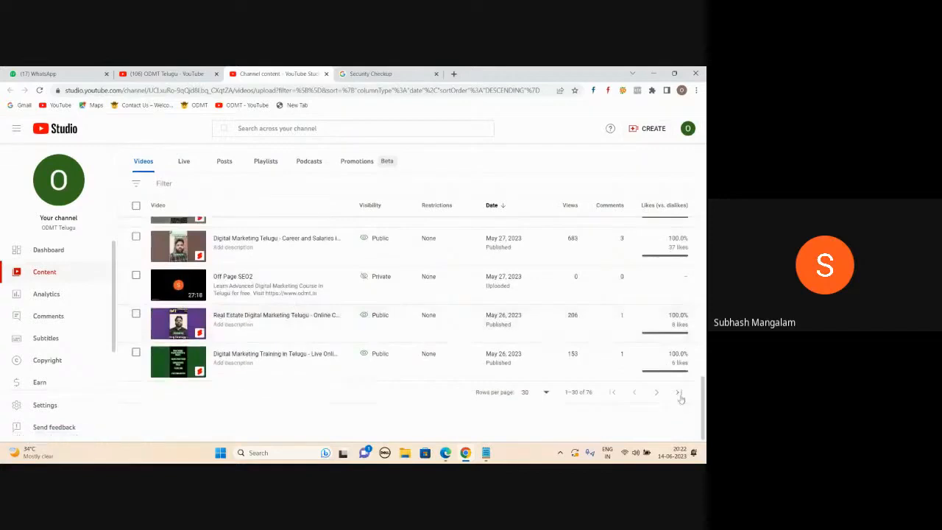
{"action": "left_click", "coordinate": [659, 391]}
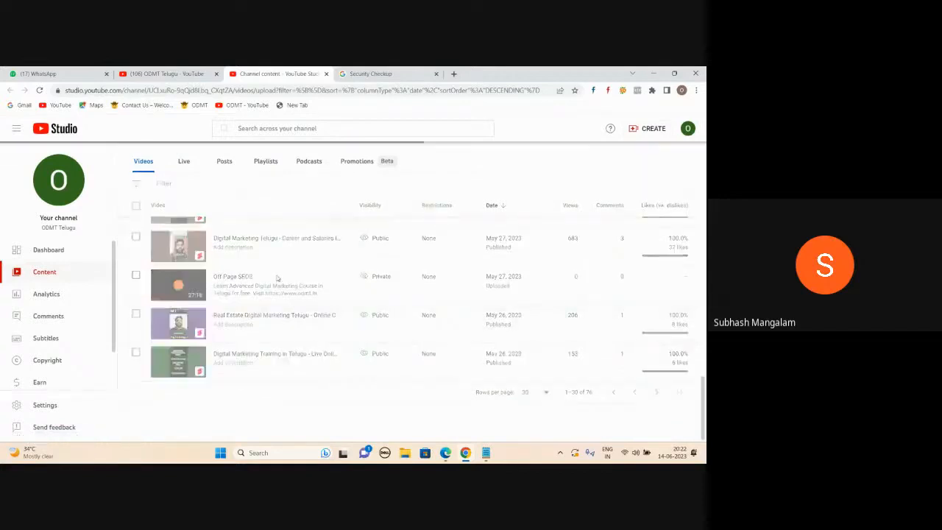
{"action": "scroll", "coordinate": [279, 275], "scroll_direction": "down", "scroll_amount": 4}
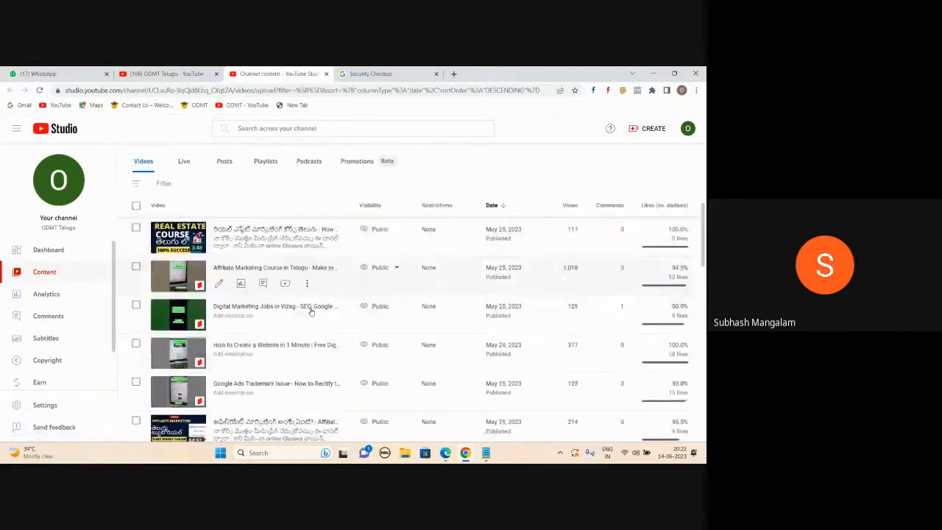
{"action": "scroll", "coordinate": [311, 312], "scroll_direction": "down", "scroll_amount": 5}
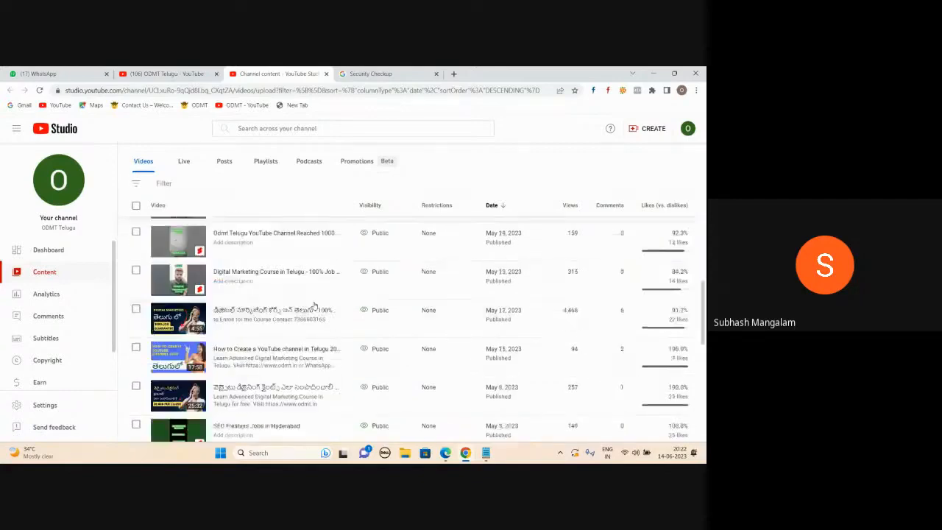
{"action": "scroll", "coordinate": [314, 305], "scroll_direction": "down", "scroll_amount": 10}
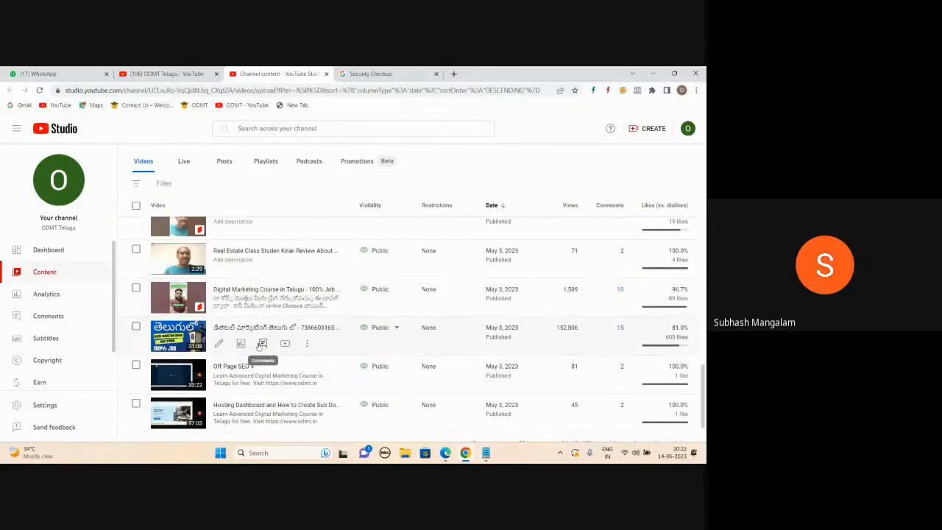
{"action": "left_click", "coordinate": [240, 343]}
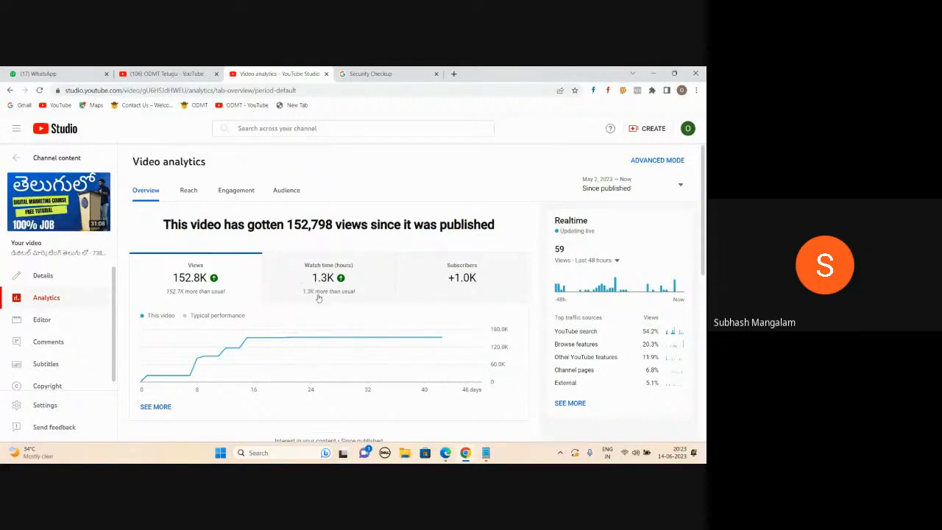
Step: Examine the video's overview analytics down to the audience retention chart
{"action": "mouse_move", "coordinate": [53, 203]}
{"action": "scroll", "coordinate": [283, 325], "scroll_direction": "down", "scroll_amount": 8}
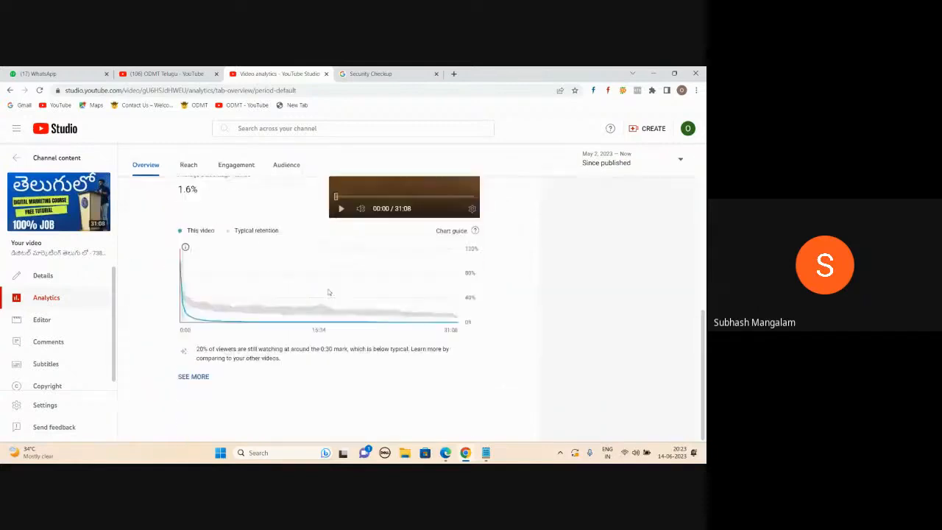
{"action": "scroll", "coordinate": [329, 292], "scroll_direction": "up", "scroll_amount": 8}
Step: Open the video's Reach analytics and examine its traffic sources, impressions and views
{"action": "left_click", "coordinate": [188, 190]}
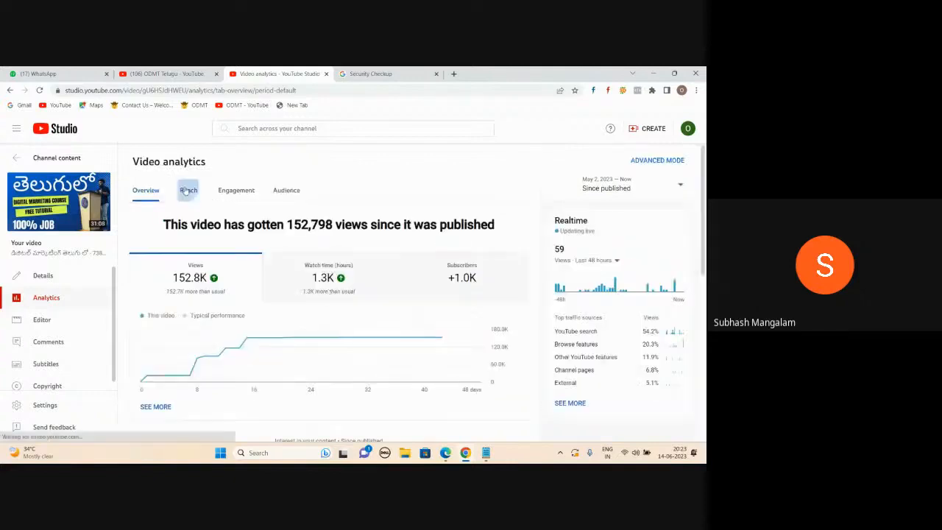
{"action": "scroll", "coordinate": [235, 293], "scroll_direction": "down", "scroll_amount": 5}
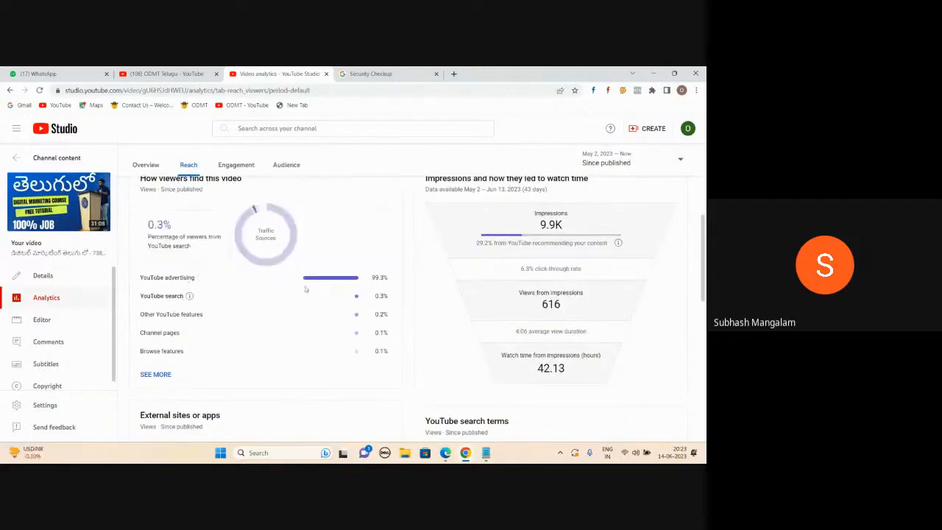
{"action": "scroll", "coordinate": [312, 296], "scroll_direction": "up", "scroll_amount": 1}
{"action": "scroll", "coordinate": [313, 294], "scroll_direction": "up", "scroll_amount": 1}
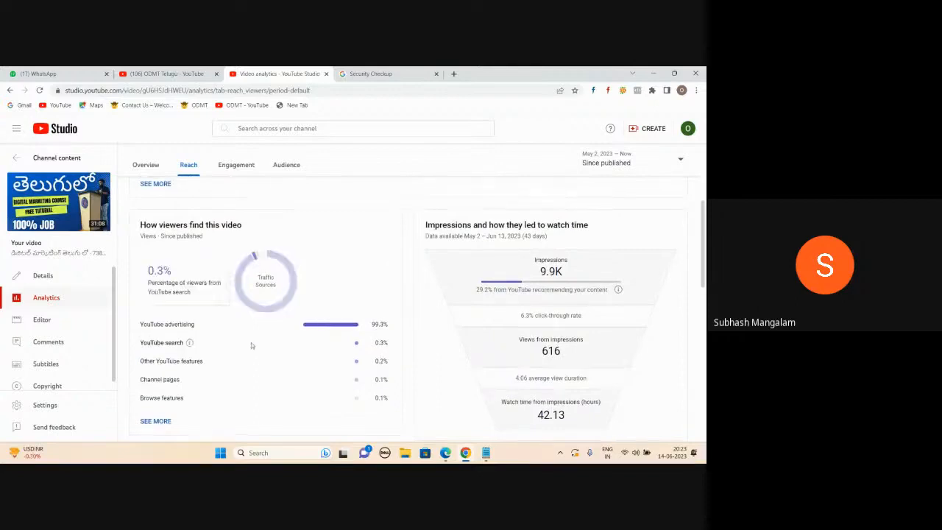
{"action": "scroll", "coordinate": [298, 369], "scroll_direction": "up", "scroll_amount": 1}
{"action": "scroll", "coordinate": [361, 280], "scroll_direction": "down", "scroll_amount": 2}
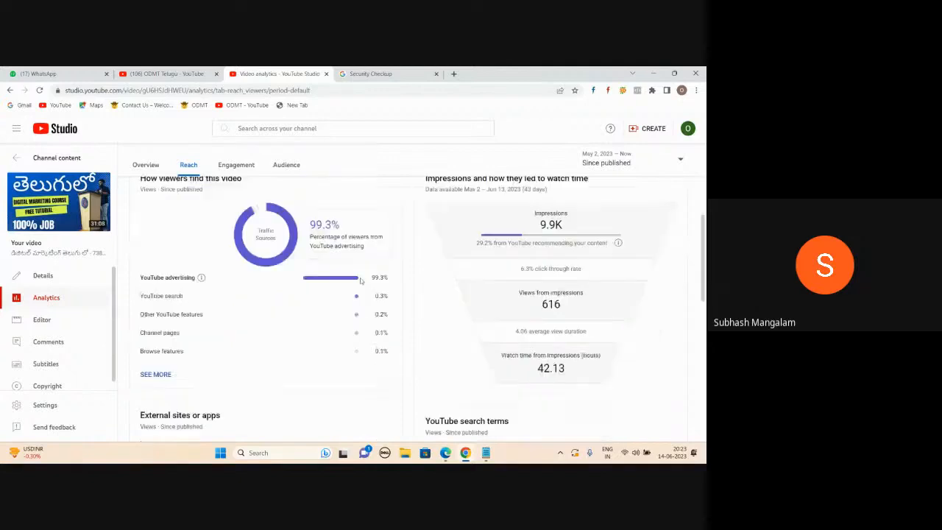
{"action": "scroll", "coordinate": [408, 308], "scroll_direction": "up", "scroll_amount": 4}
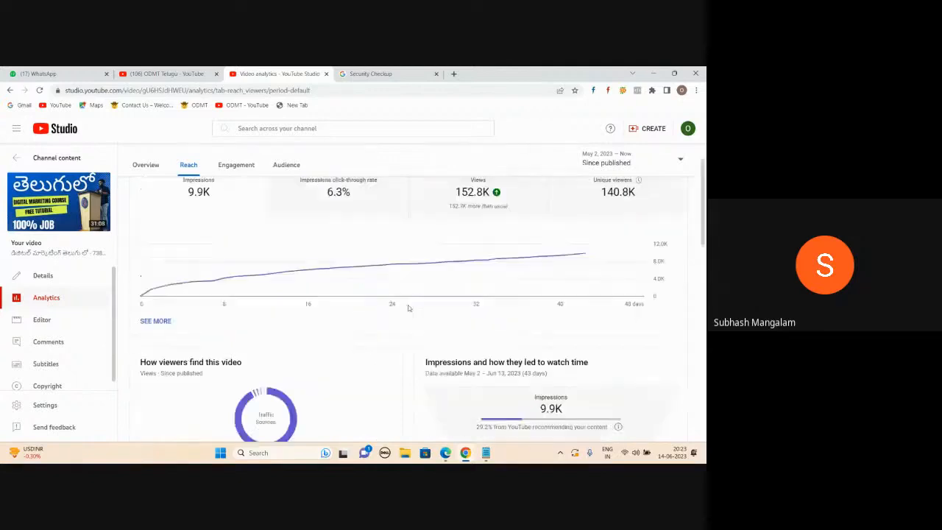
{"action": "scroll", "coordinate": [409, 308], "scroll_direction": "up", "scroll_amount": 1}
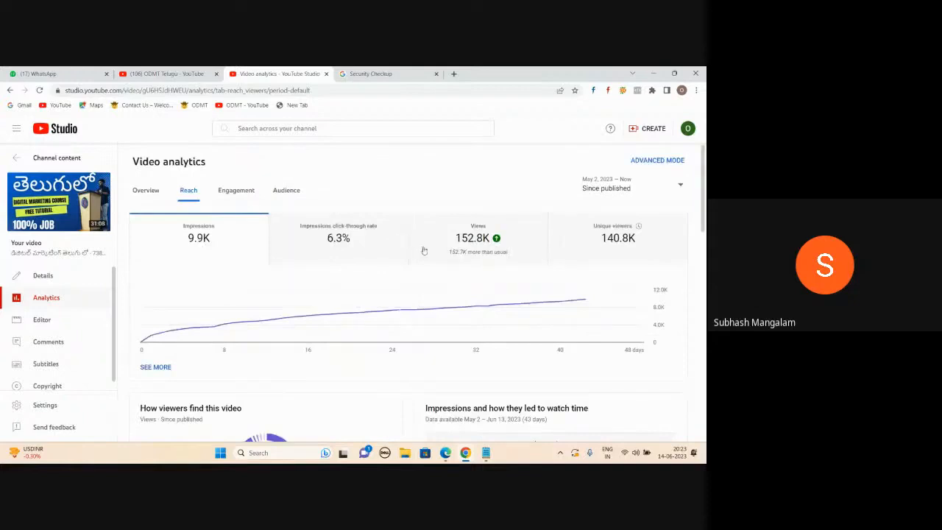
Step: Check the subscribers gained in the video's overview and in the channel-wide analytics for the last 28 days
{"action": "left_click", "coordinate": [134, 192]}
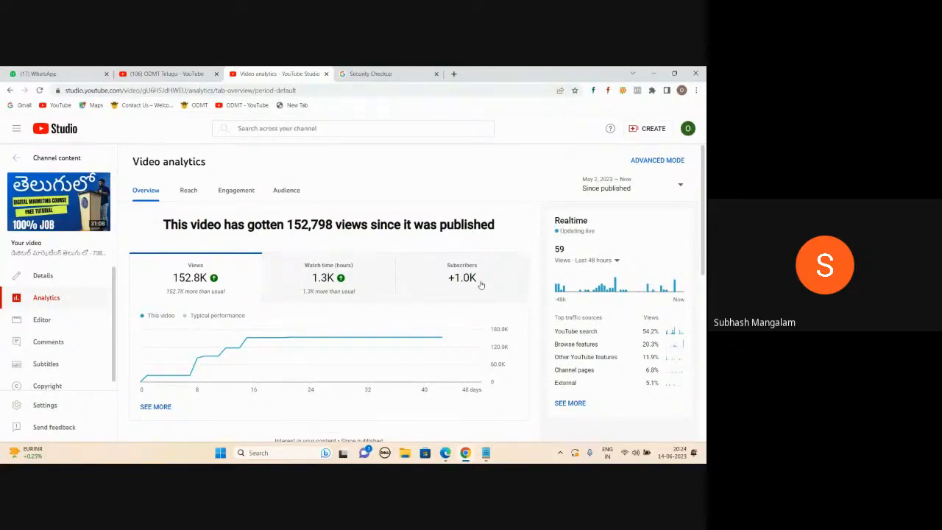
{"action": "left_click", "coordinate": [14, 158]}
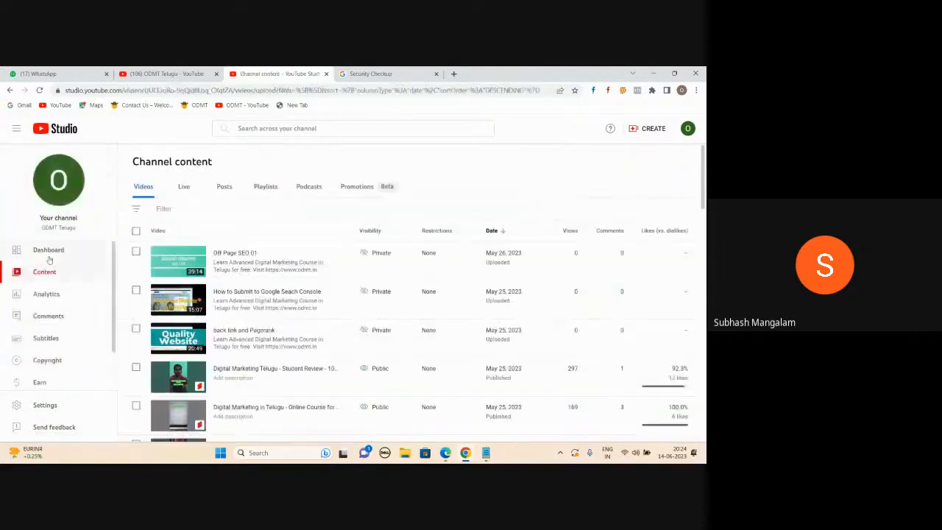
{"action": "left_click", "coordinate": [46, 294]}
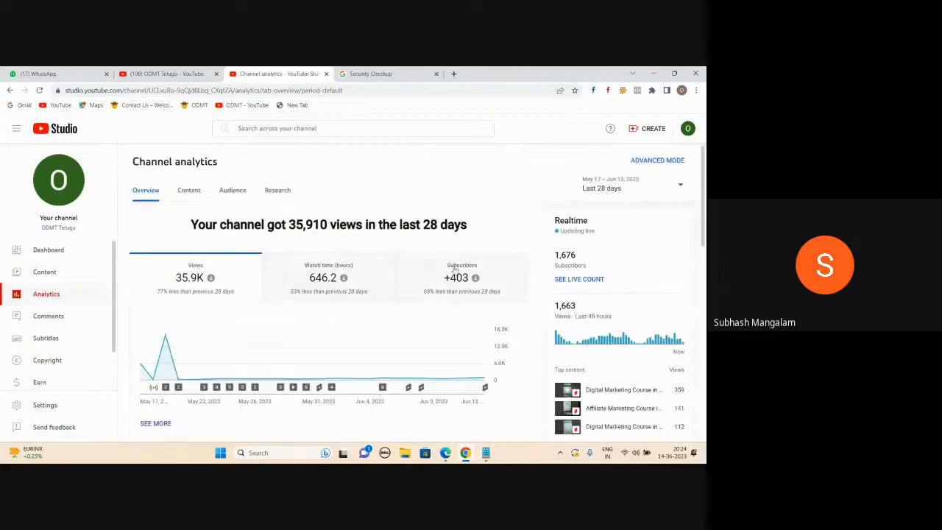
{"action": "mouse_move", "coordinate": [465, 285]}
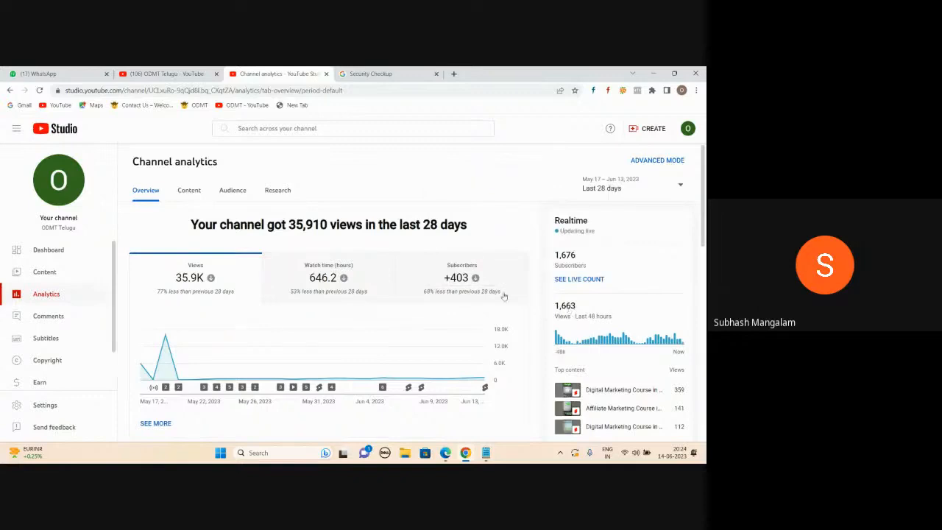
Step: Examine the daily subscriber chart in the channel analytics for the last 28 days, including the June 13, 2023 point
{"action": "scroll", "coordinate": [529, 287], "scroll_direction": "down", "scroll_amount": 1}
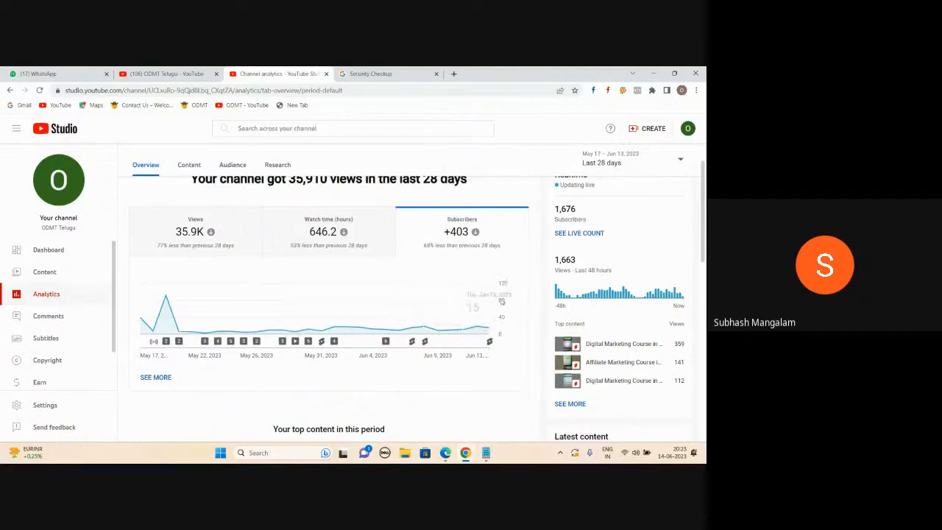
{"action": "scroll", "coordinate": [515, 298], "scroll_direction": "up", "scroll_amount": 1}
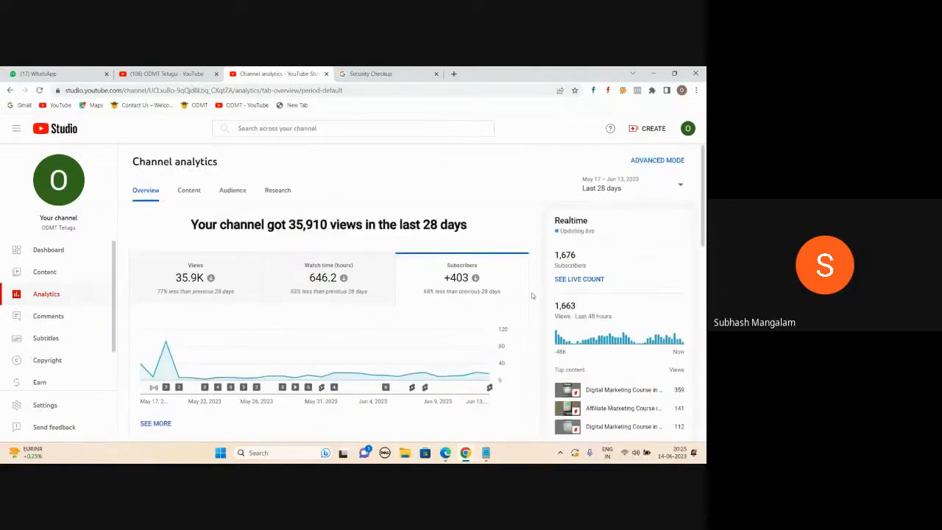
{"action": "scroll", "coordinate": [530, 302], "scroll_direction": "down", "scroll_amount": 1}
{"action": "mouse_move", "coordinate": [487, 330]}
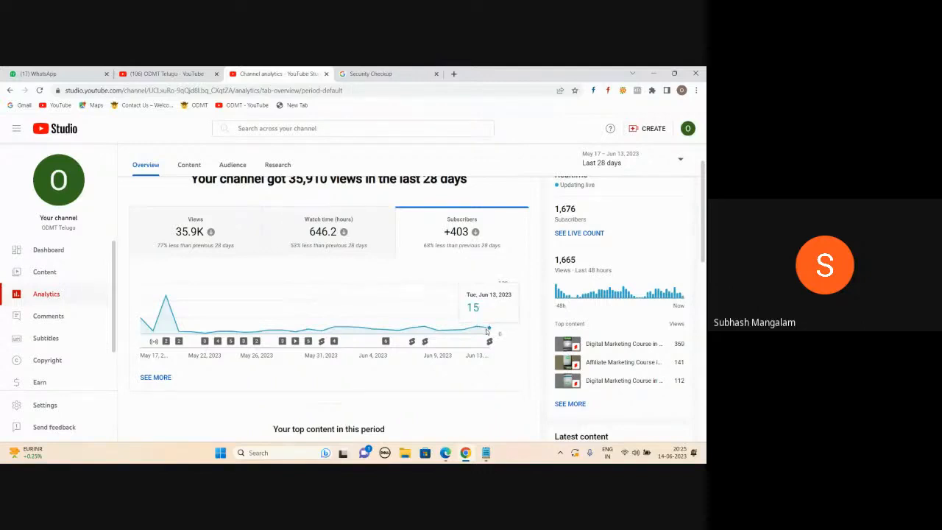
{"action": "scroll", "coordinate": [517, 213], "scroll_direction": "up", "scroll_amount": 1}
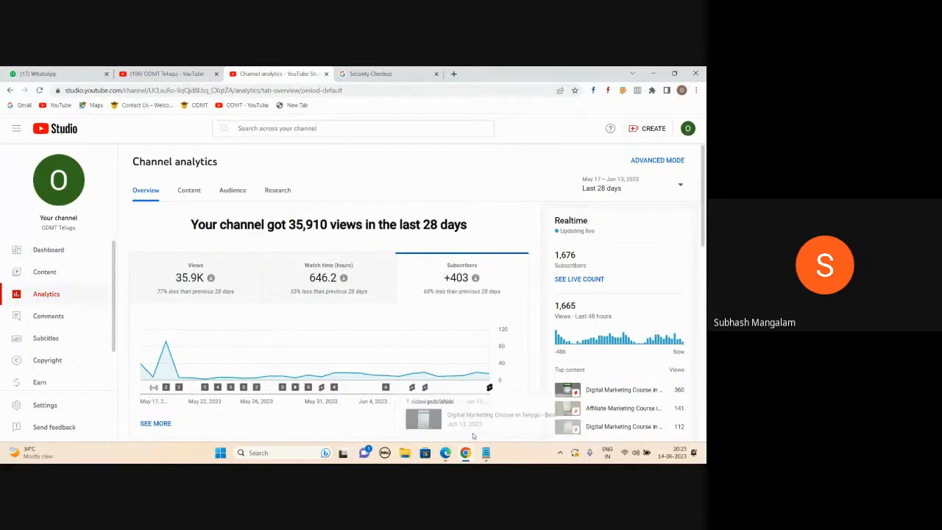
Step: Switch to the urgent-works notes and review the in-feed and in-stream ad lines
{"action": "left_click", "coordinate": [472, 432]}
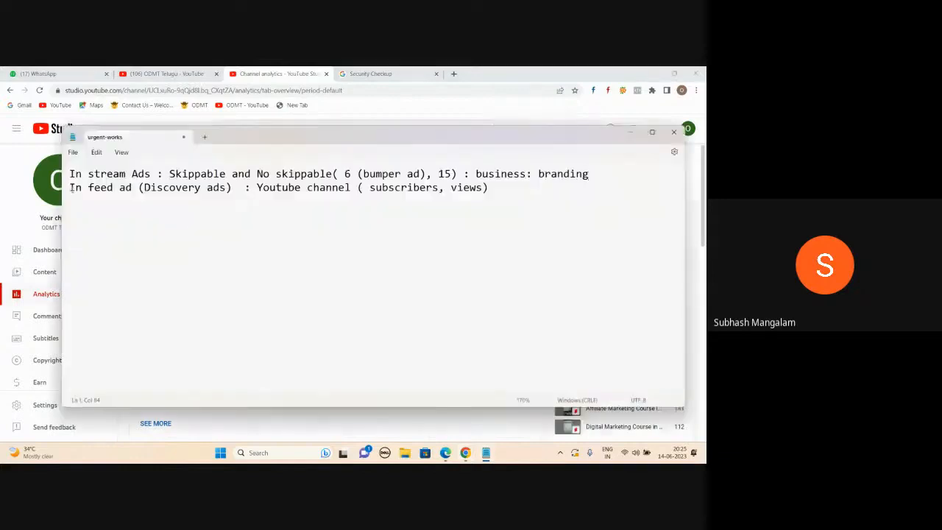
{"action": "left_click_drag", "start_coordinate": [70, 187], "coordinate": [133, 188]}
{"action": "left_click", "coordinate": [194, 188]}
{"action": "left_click", "coordinate": [439, 187]}
{"action": "left_click", "coordinate": [151, 174]}
{"action": "left_click", "coordinate": [631, 133]}
Step: Bring up the ODMT Telugu channel page, check the Google Meet call window in Edge, and return to Chrome
{"action": "left_click", "coordinate": [137, 70]}
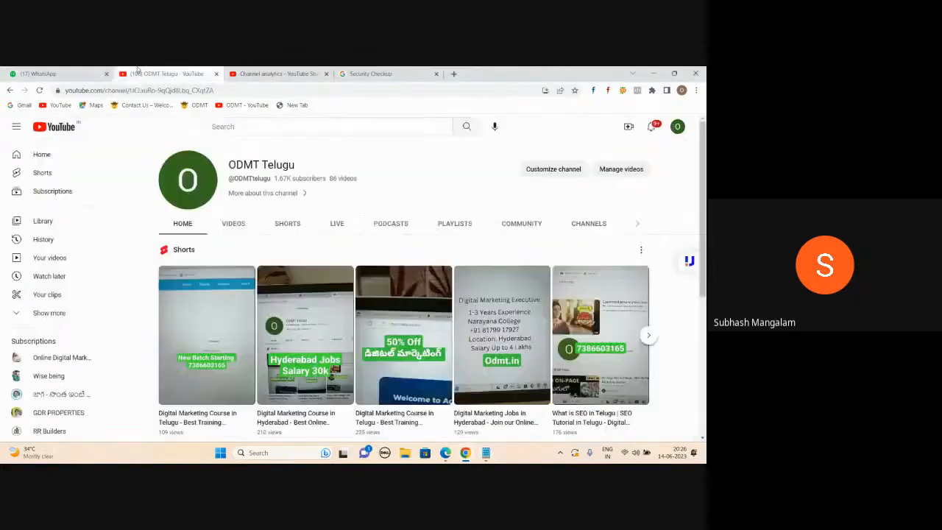
{"action": "left_click", "coordinate": [444, 453]}
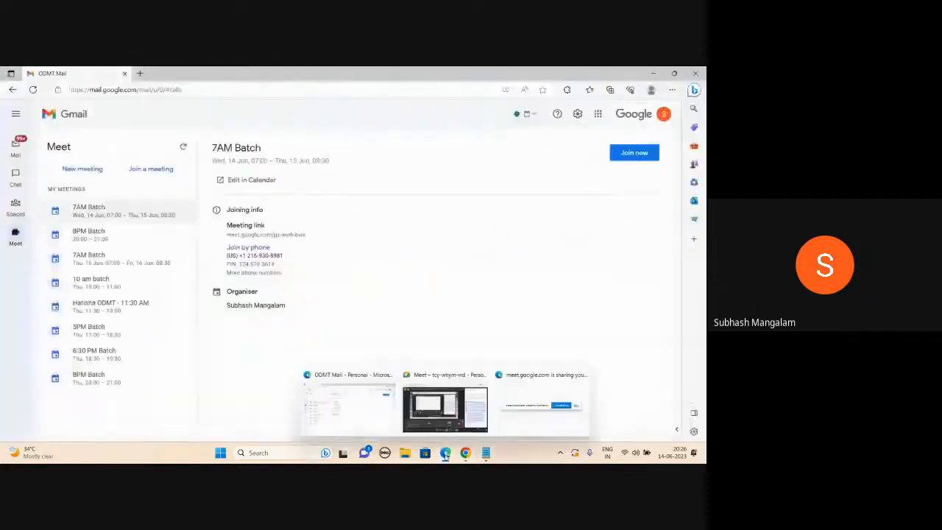
{"action": "left_click", "coordinate": [444, 409]}
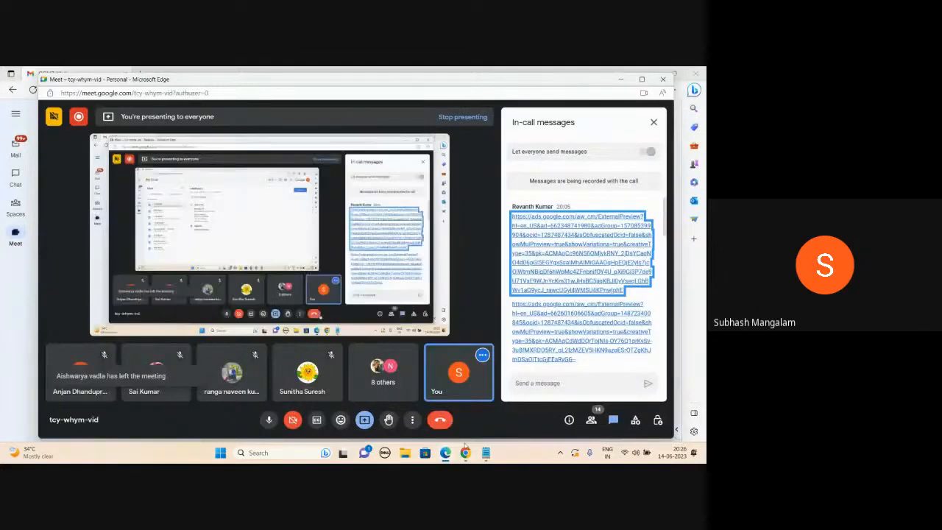
{"action": "left_click", "coordinate": [465, 452]}
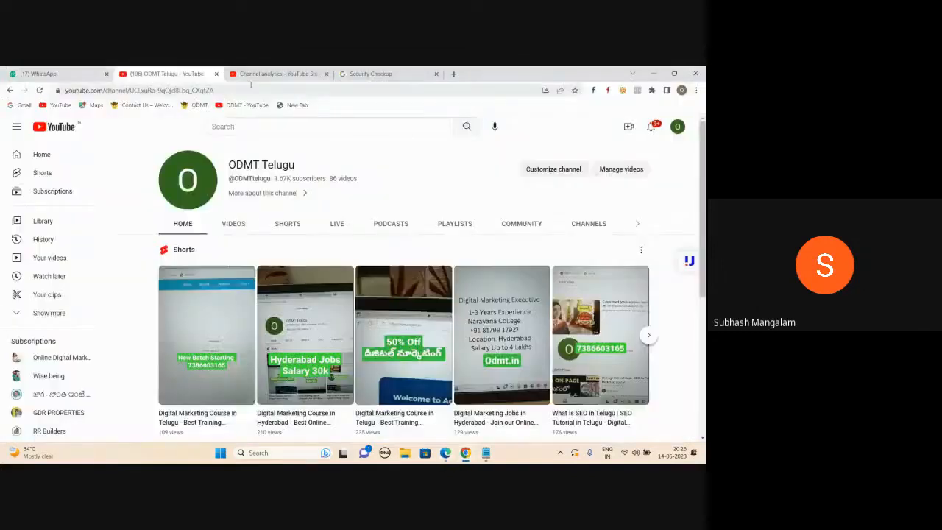
Step: Search YouTube for "odmt" and open the Online Digital Marketing Training channel
{"action": "left_click", "coordinate": [244, 128]}
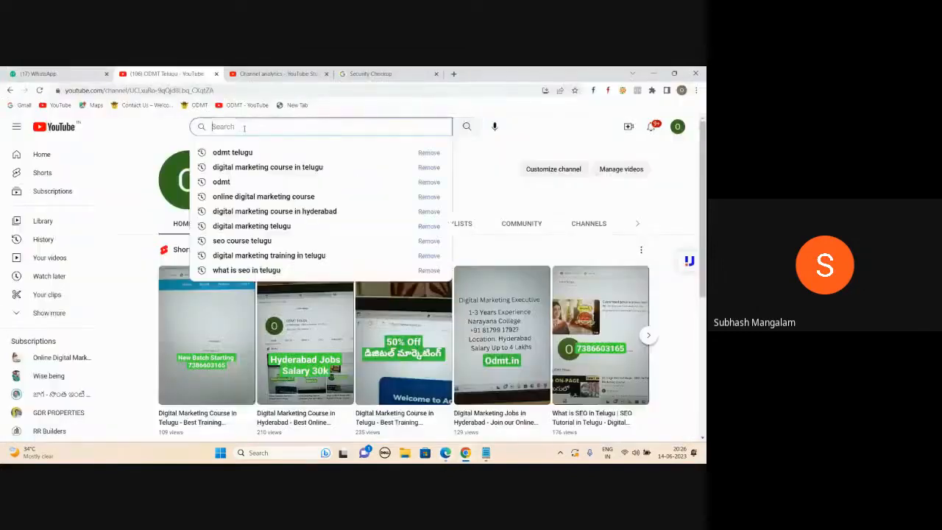
{"action": "type", "text": "odmt"}
{"action": "key", "text": "Return"}
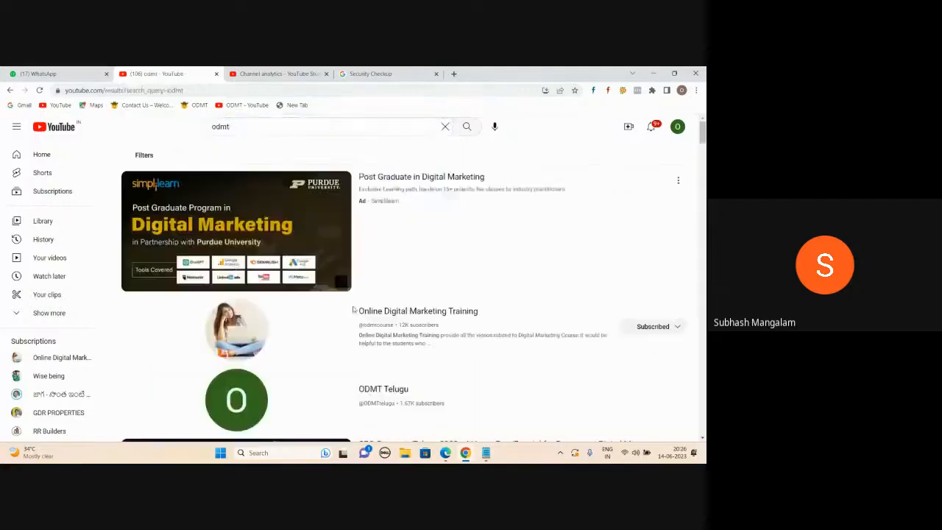
{"action": "left_click", "coordinate": [383, 313]}
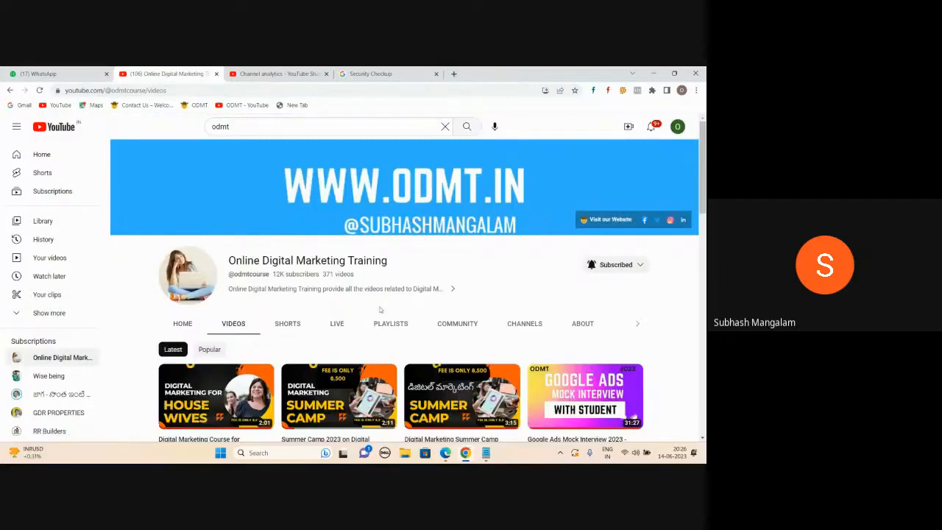
Step: Find the video "What is Influencer Marketing | Tutorial for Beginners" on the channel, play it, and pause its skippable in-stream ad
{"action": "scroll", "coordinate": [381, 310], "scroll_direction": "down", "scroll_amount": 6}
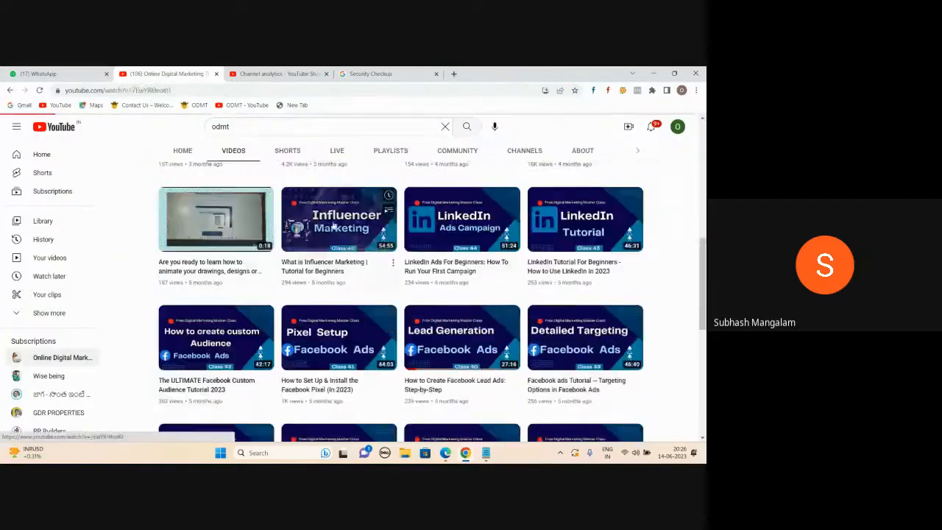
{"action": "left_click", "coordinate": [334, 225]}
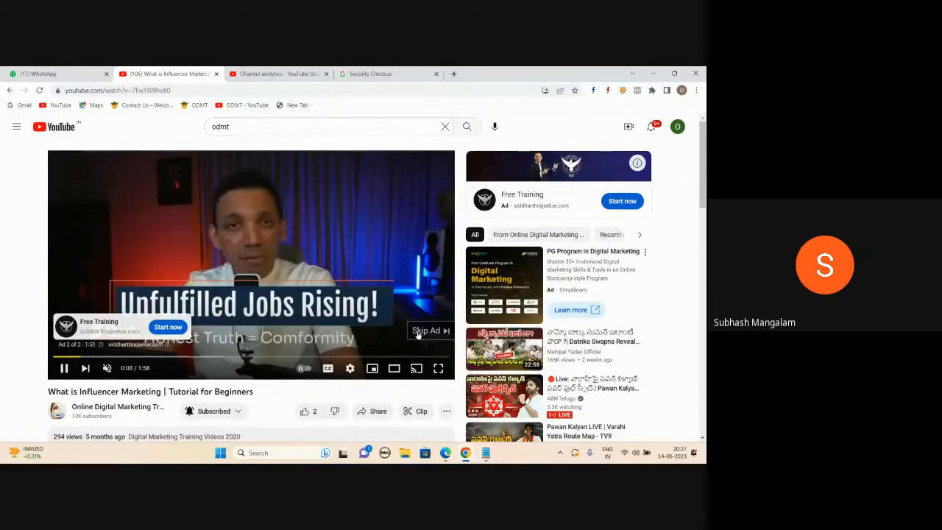
{"action": "left_click", "coordinate": [415, 334]}
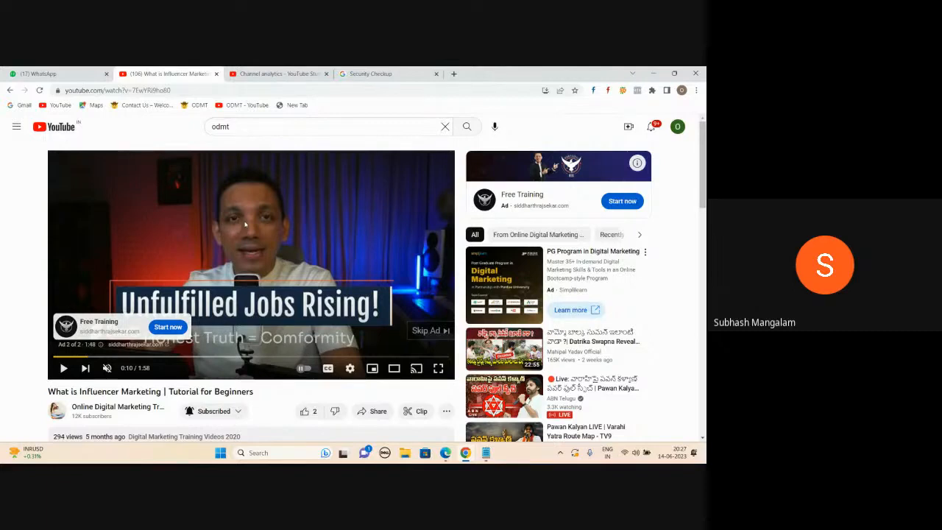
Step: Switch to the urgent-works notes and add the line "Impressions" a few lines below the in-feed ad note
{"action": "left_click", "coordinate": [485, 452]}
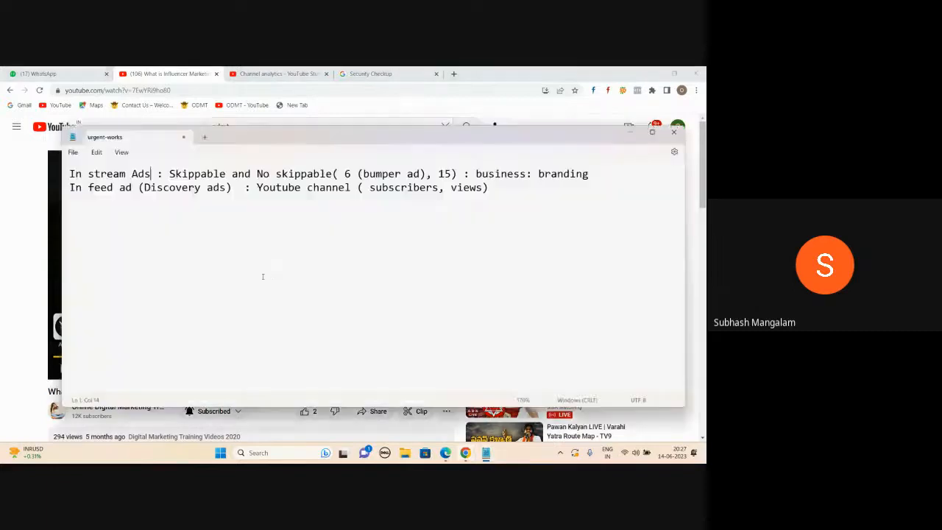
{"action": "left_click", "coordinate": [506, 187]}
{"action": "key", "text": "Return"}
{"action": "key", "text": "Return"}
{"action": "key", "text": "Return"}
{"action": "type", "text": "Impressi"}
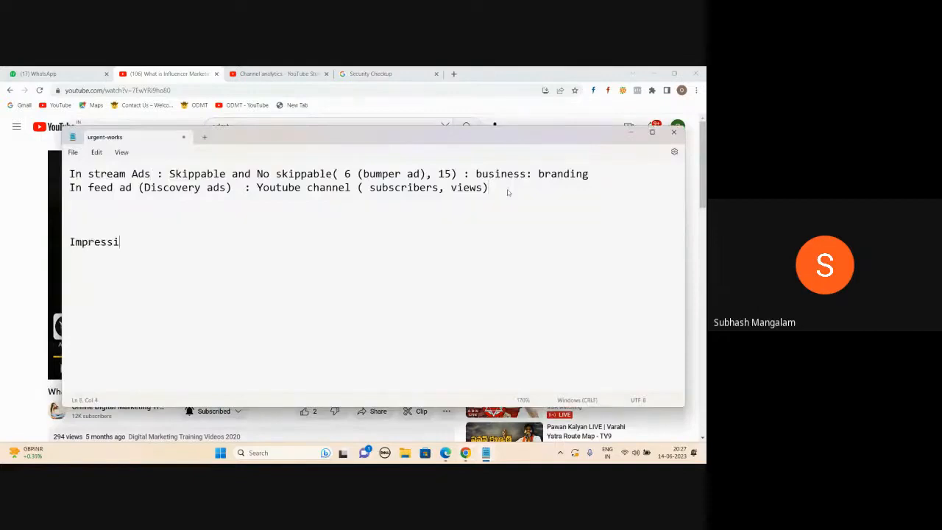
{"action": "type", "text": "ons"}
Step: Look back at the paused ad and add the line "View" under "Impressions" in the notes
{"action": "key", "text": "alt+Tab"}
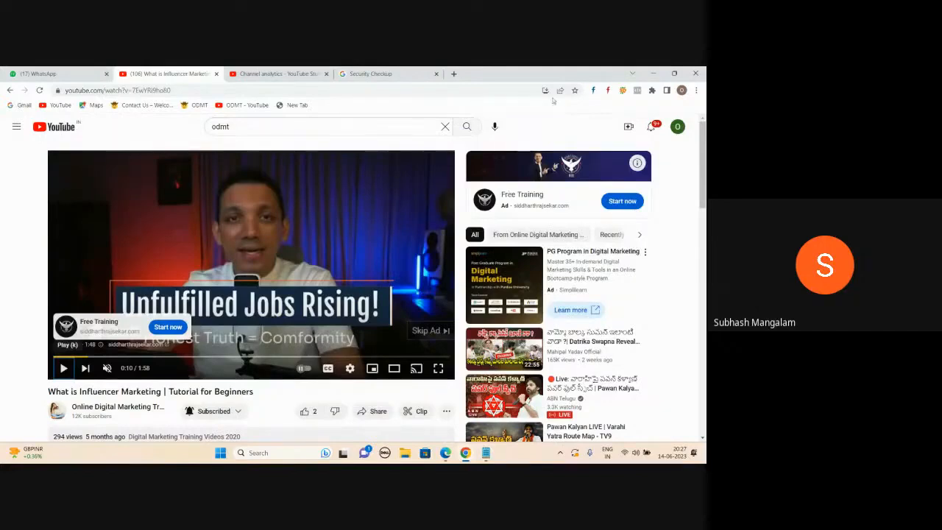
{"action": "key", "text": "alt+Tab"}
{"action": "key", "text": "Return"}
{"action": "type", "text": "View"}
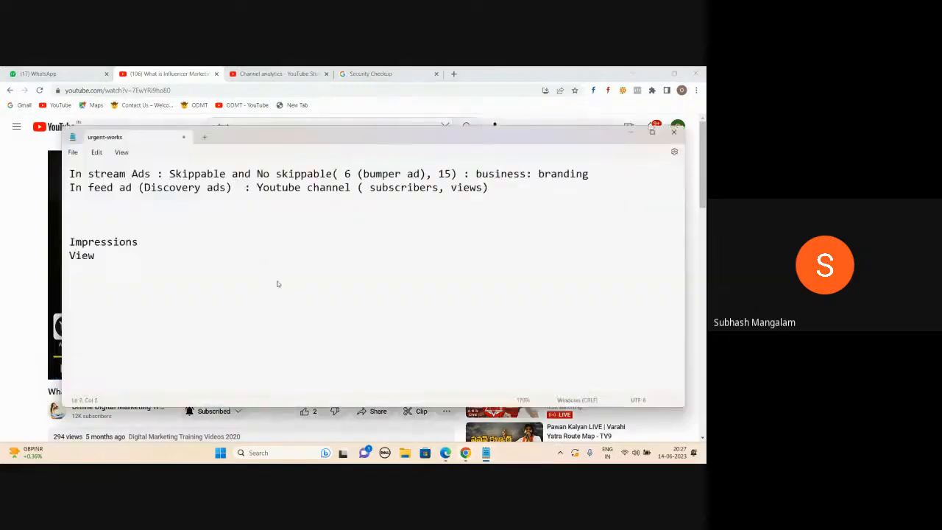
Step: Extend the "View" line in the notes to read "True View : 30 seconds"
{"action": "key", "text": "alt+Tab"}
{"action": "key", "text": "alt+Tab"}
{"action": "left_click", "coordinate": [74, 255]}
{"action": "type", "text": "T"}
{"action": "key", "text": "alt+Tab"}
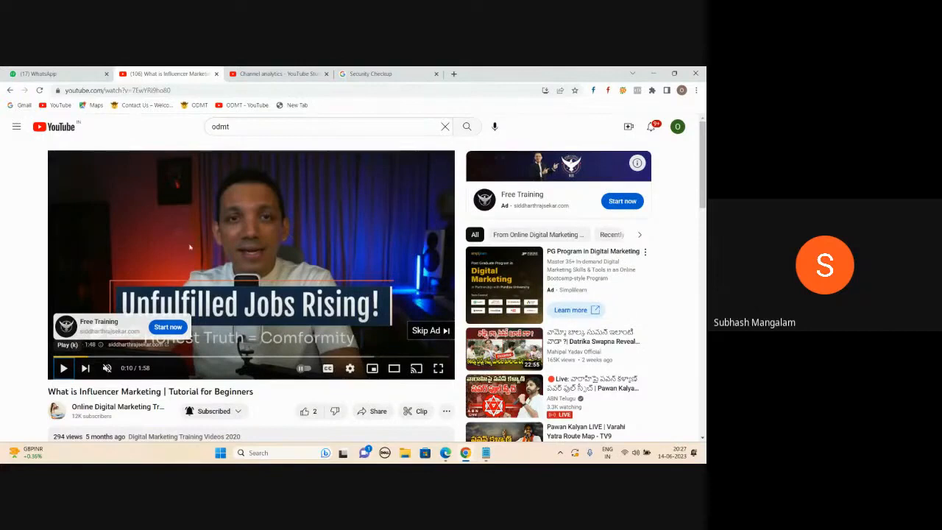
{"action": "key", "text": "alt+Tab"}
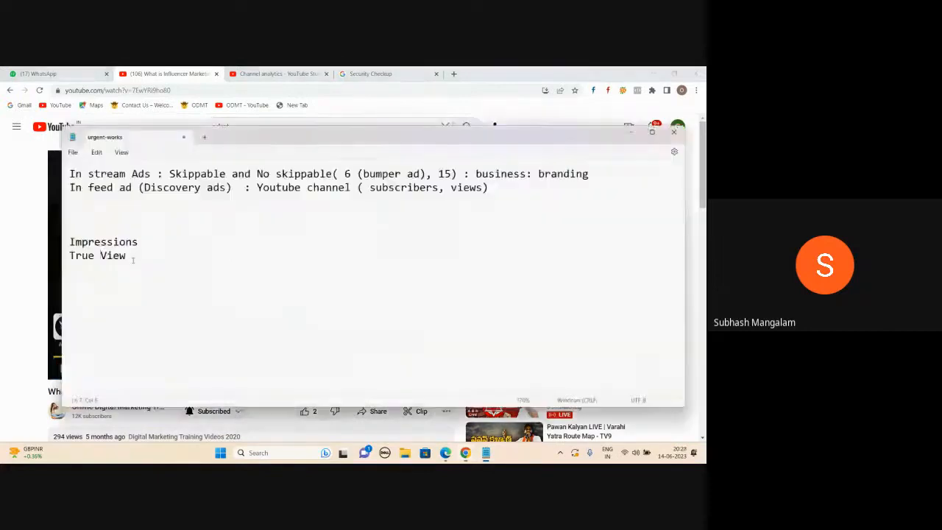
{"action": "type", "text": ": 30 seconds"}
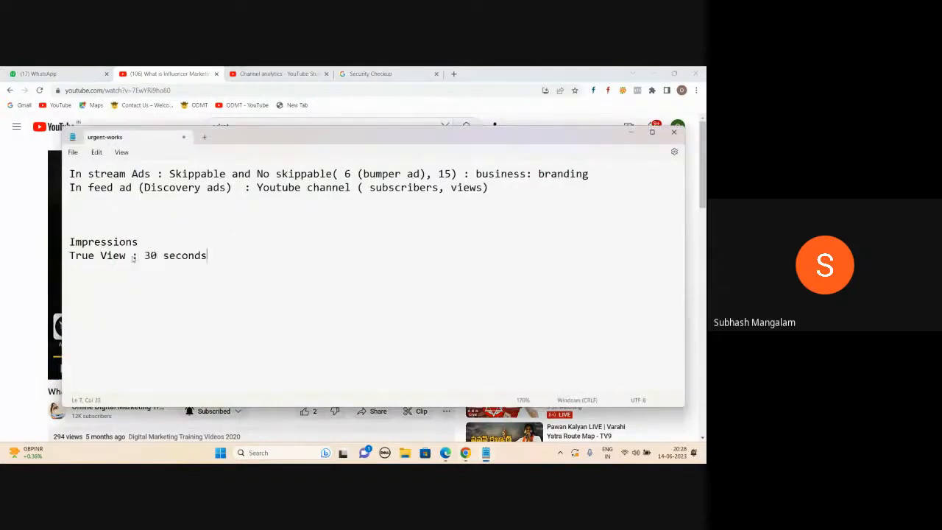
Step: Play the in-stream ad up to 0:19, pause it, and check the True View line in the notes
{"action": "key", "text": "alt+Tab"}
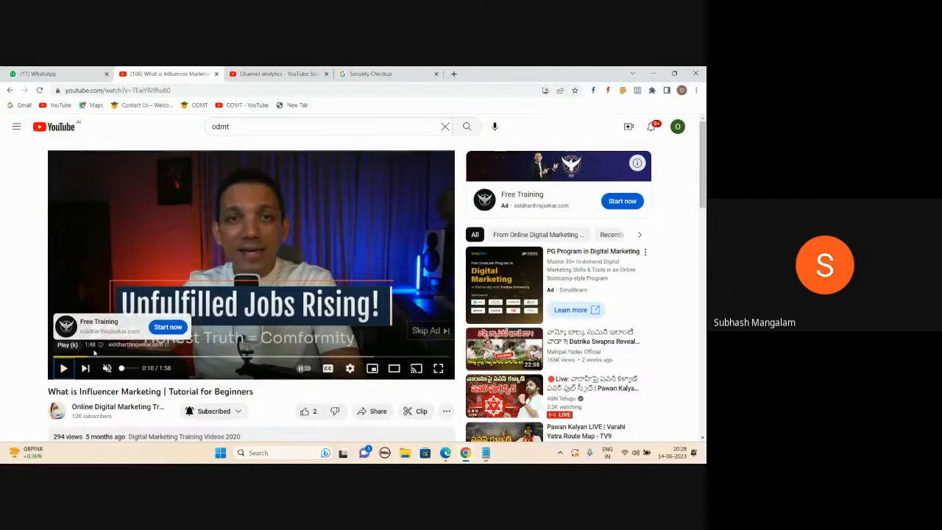
{"action": "left_click", "coordinate": [63, 371]}
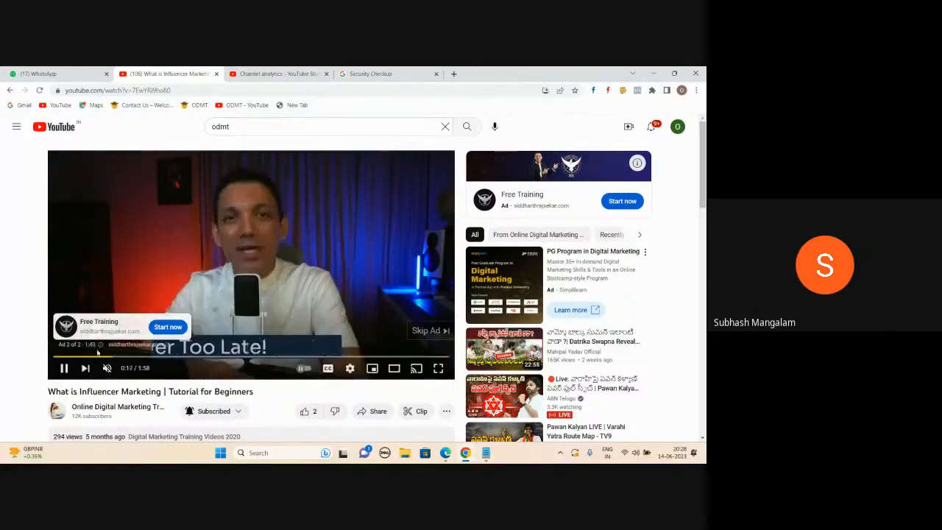
{"action": "left_click", "coordinate": [63, 367]}
{"action": "left_click", "coordinate": [486, 452]}
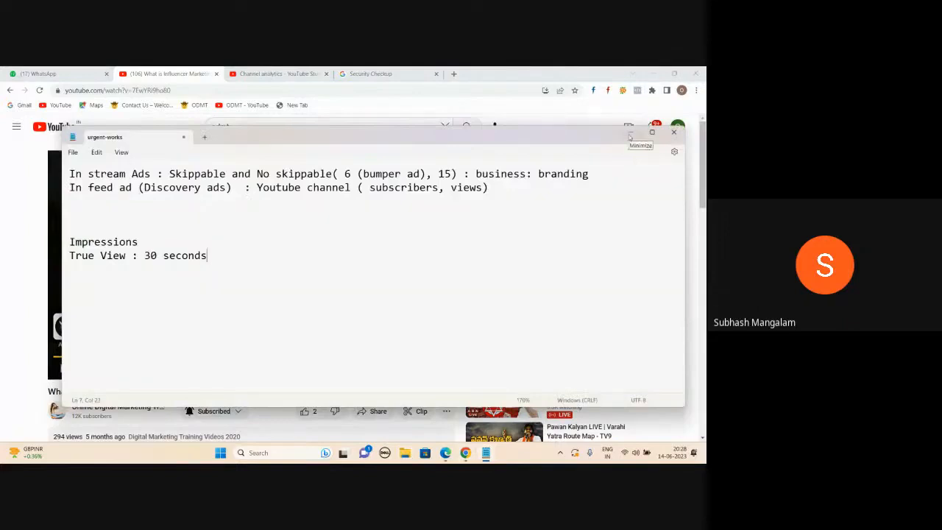
{"action": "left_click", "coordinate": [628, 135]}
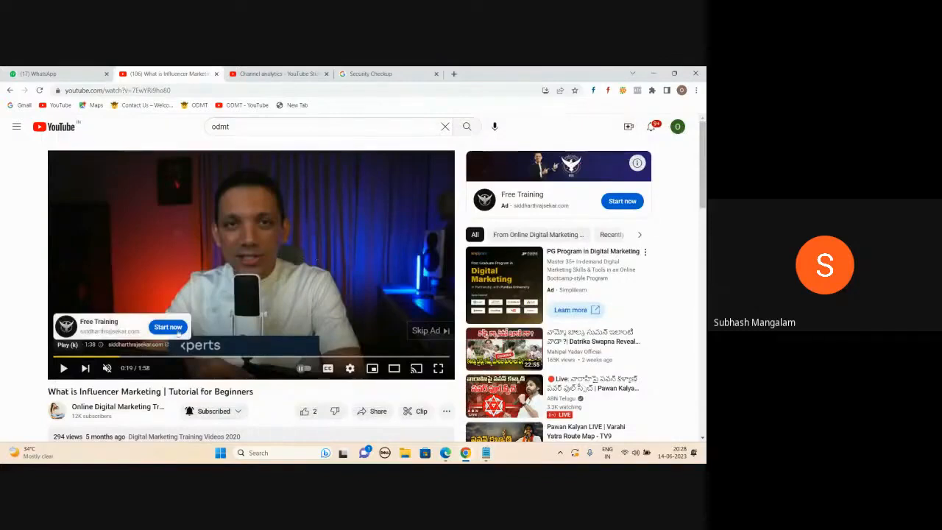
Step: Open the ad's landing page from the website link and from the companion banner, examine the webinar registration page, and return to the video
{"action": "left_click", "coordinate": [143, 347]}
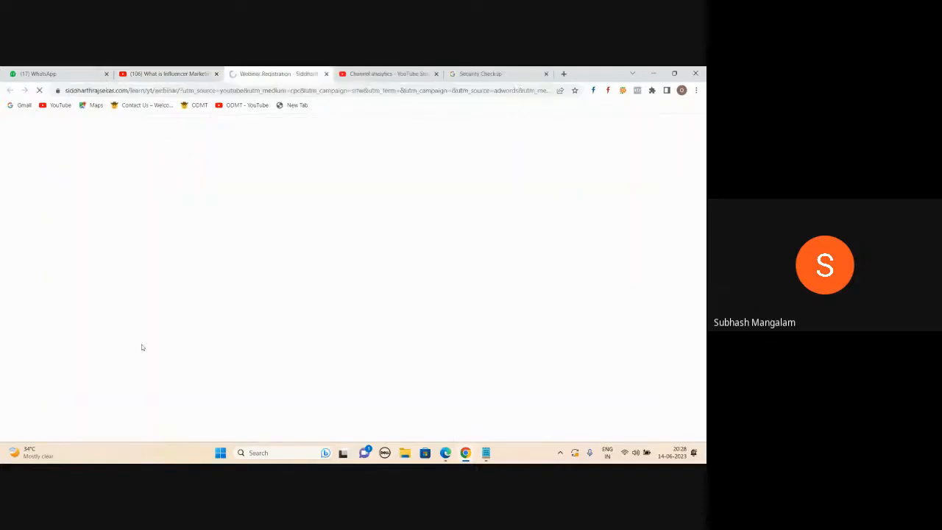
{"action": "scroll", "coordinate": [284, 229], "scroll_direction": "down", "scroll_amount": 2}
{"action": "scroll", "coordinate": [322, 253], "scroll_direction": "up", "scroll_amount": 2}
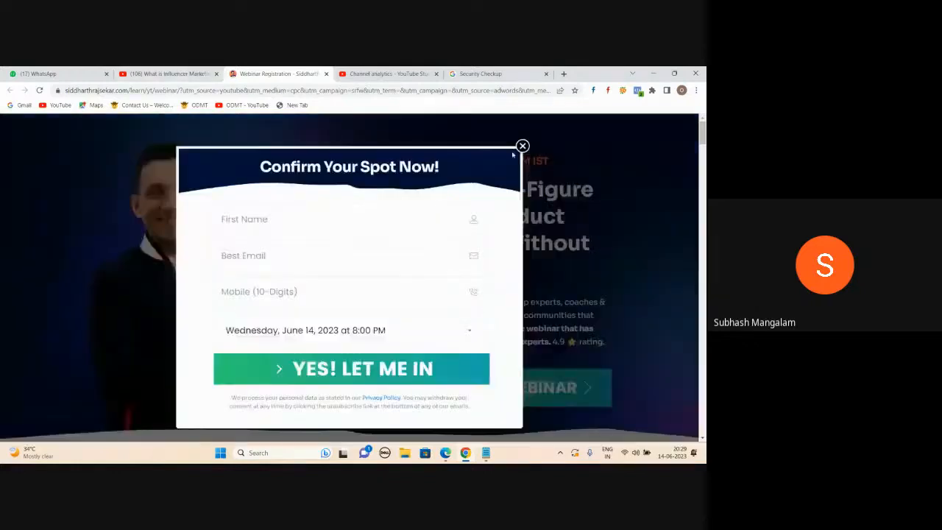
{"action": "left_click", "coordinate": [523, 145]}
{"action": "left_click", "coordinate": [187, 74]}
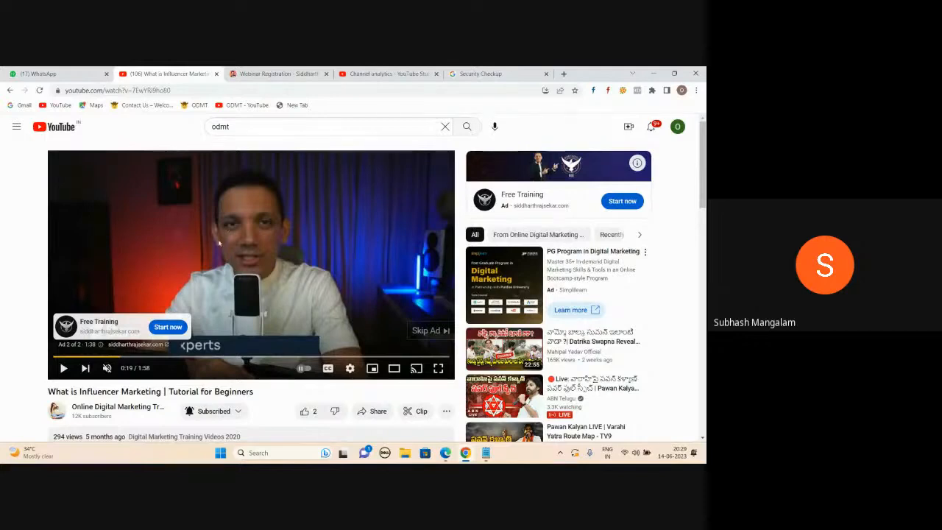
{"action": "left_click", "coordinate": [556, 206]}
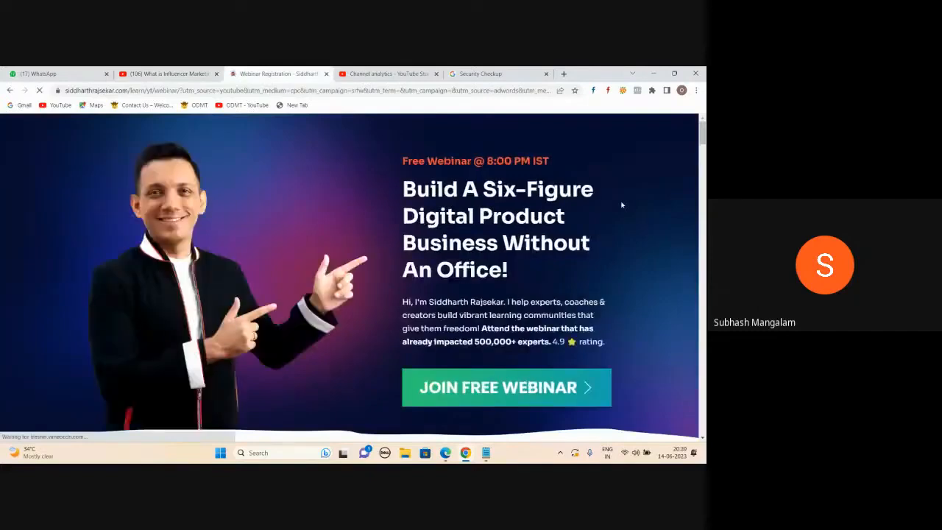
{"action": "left_click", "coordinate": [203, 75]}
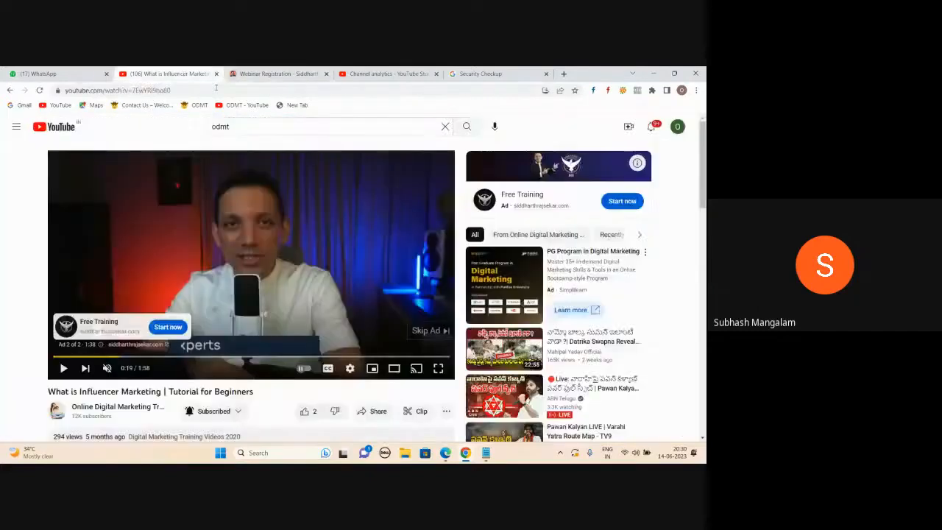
Step: Append "or clicked on url or clicked on banner" to the True View line in the urgent-works notes
{"action": "key", "text": "alt+Tab"}
{"action": "type", "text": "or clic"}
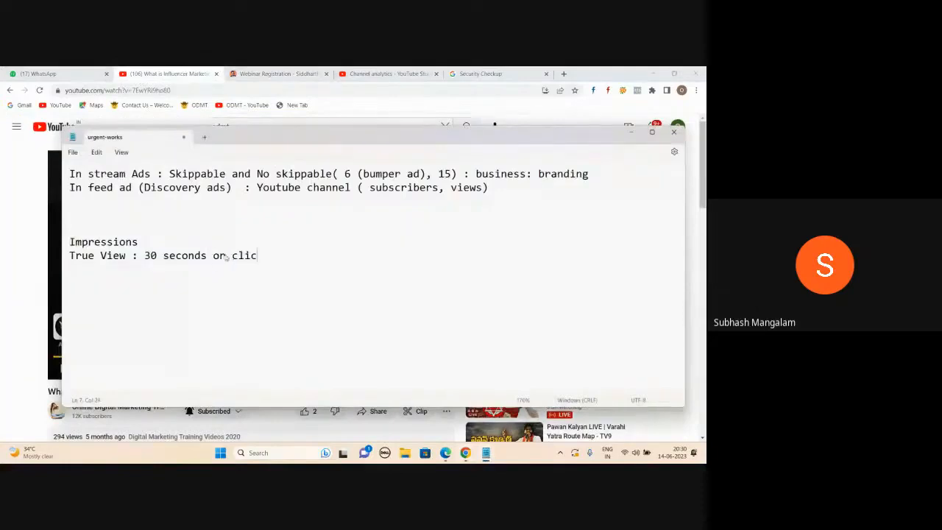
{"action": "type", "text": "ked on url or clicke"}
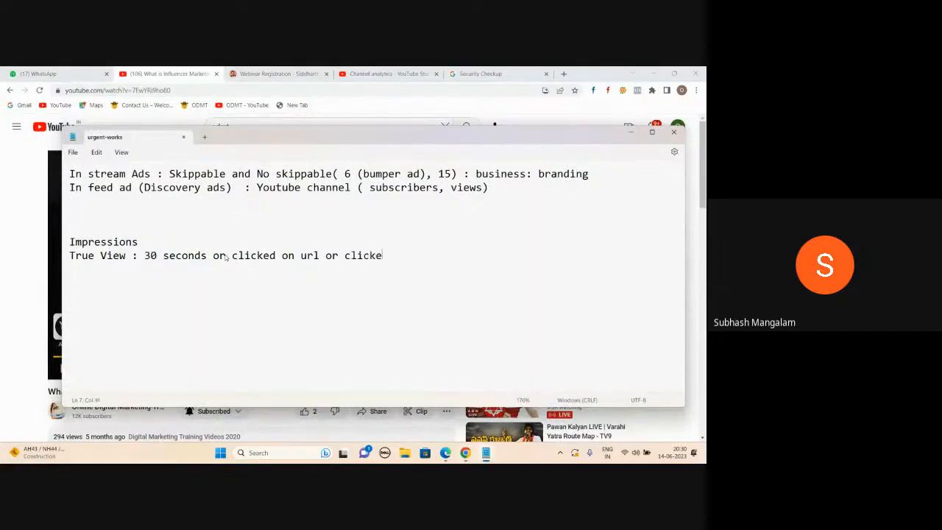
{"action": "type", "text": "d on banner"}
Step: Insert "(or full video" after "30 seconds" in the True View line and switch back to the paused ad
{"action": "left_click", "coordinate": [210, 256]}
{"action": "key", "text": "BackSpace"}
{"action": "type", "text": "(or full v"}
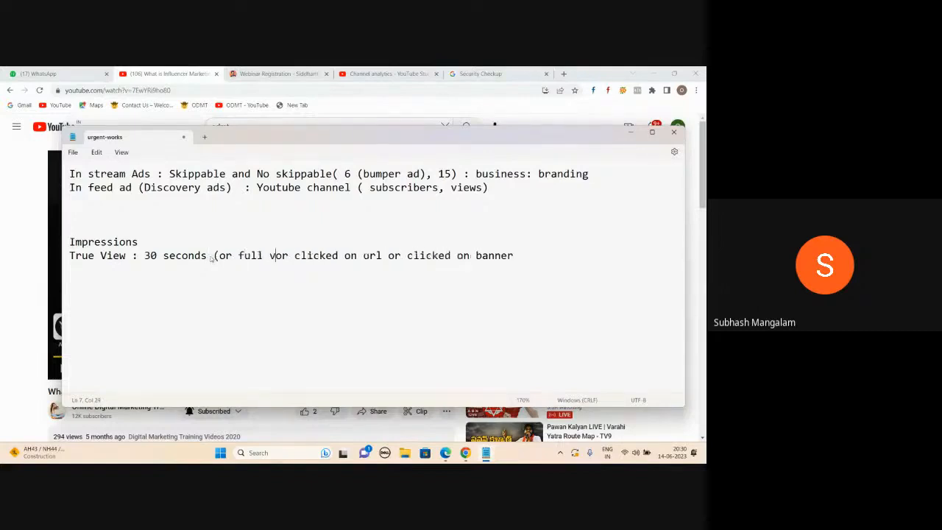
{"action": "type", "text": "ideo"}
{"action": "key", "text": "alt+Tab"}
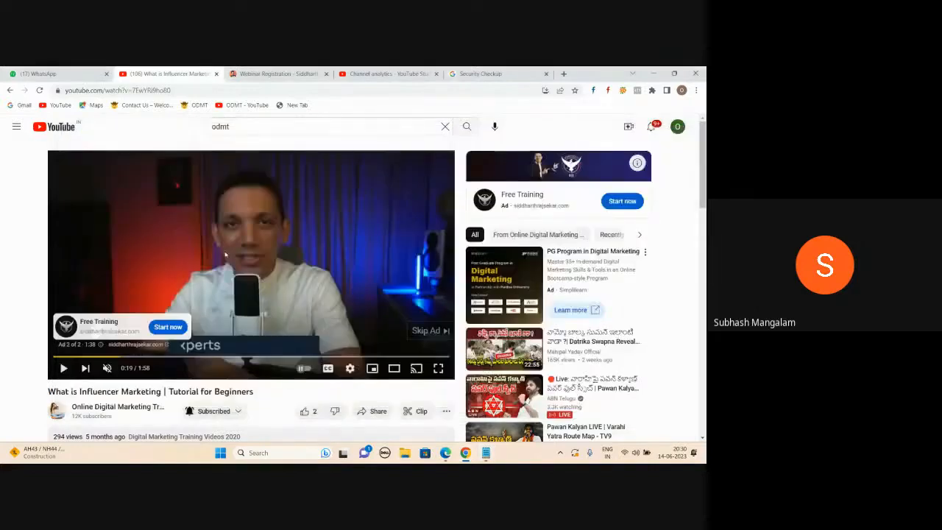
Step: Compare the True View conditions and the 6-second bumper ad entry in the notes with the paused in-stream ad and its banner
{"action": "key", "text": "alt+Tab"}
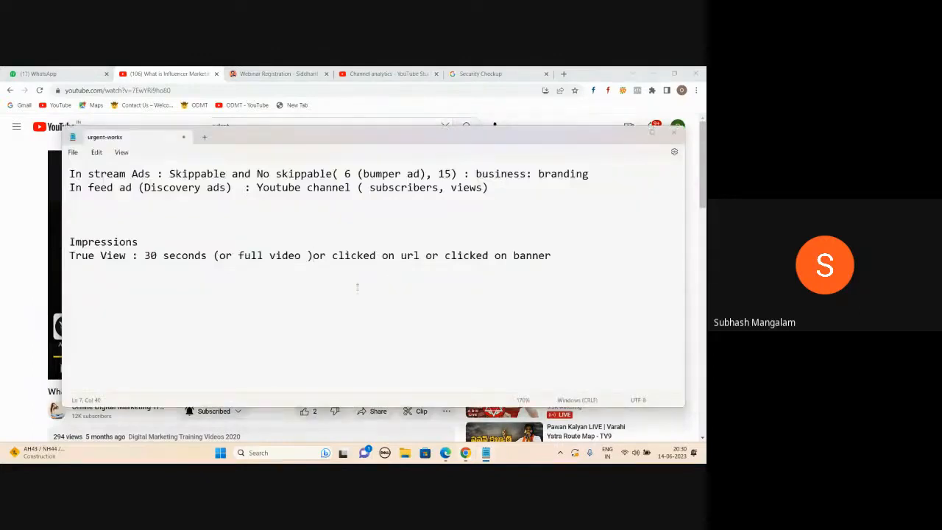
{"action": "key", "text": "alt+Tab"}
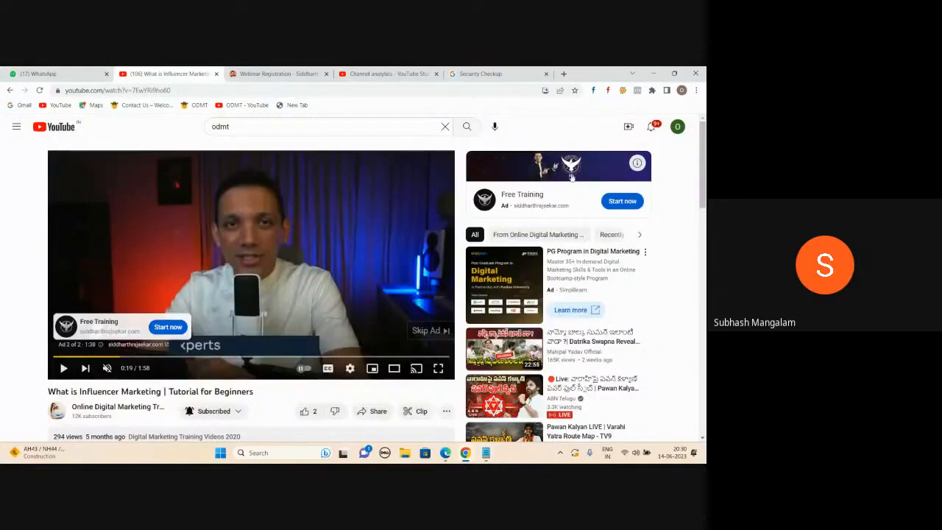
{"action": "key", "text": "alt+Tab"}
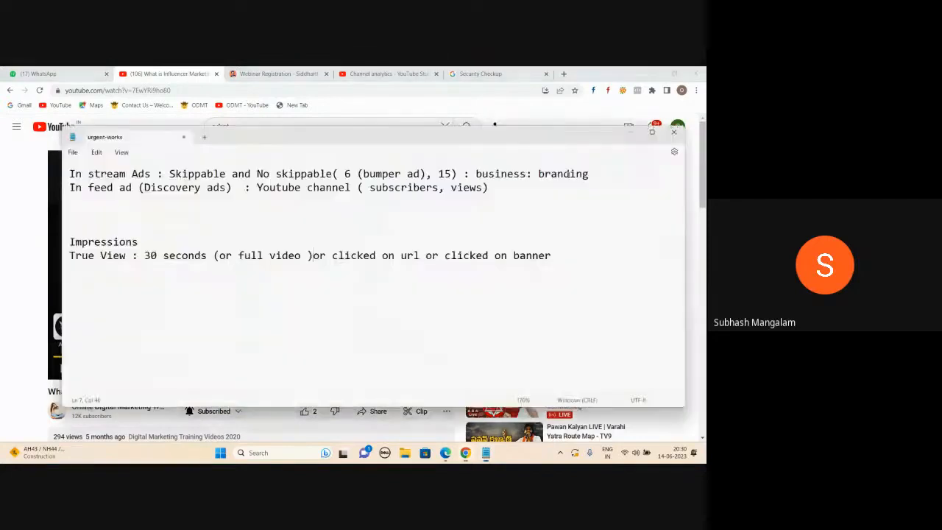
{"action": "key", "text": "alt+Tab"}
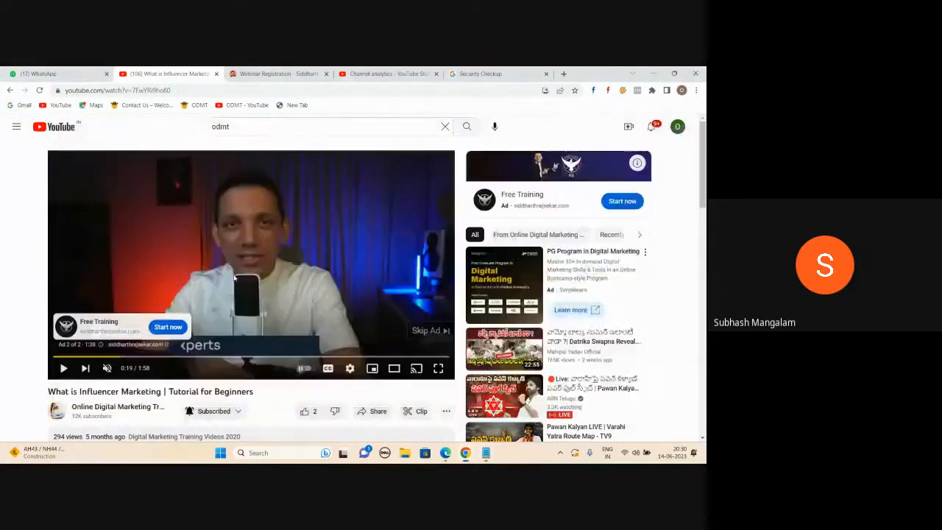
{"action": "key", "text": "alt+Tab"}
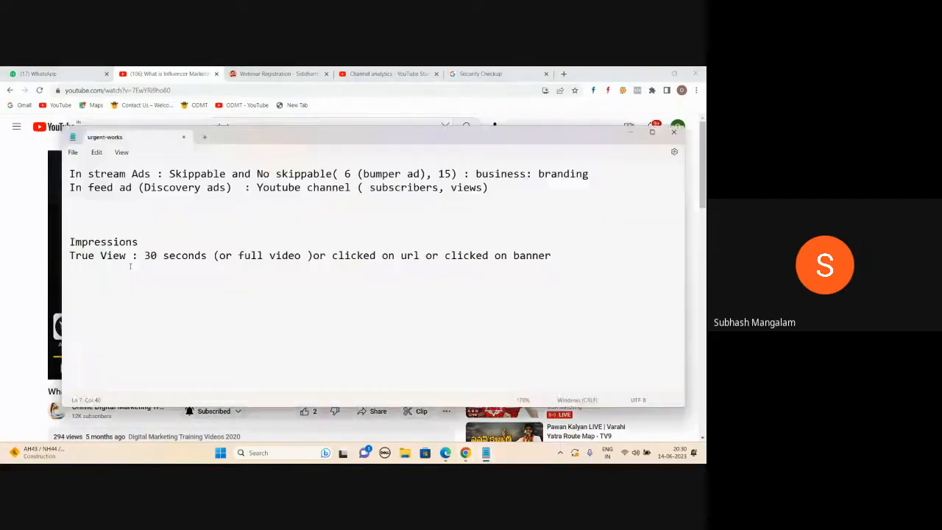
{"action": "left_click_drag", "start_coordinate": [126, 256], "coordinate": [64, 259]}
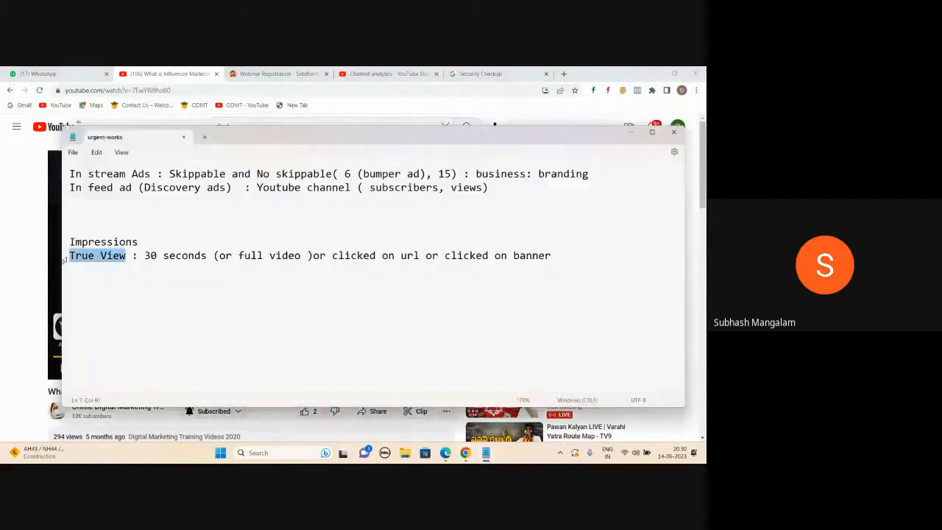
{"action": "left_click", "coordinate": [143, 255]}
{"action": "key", "text": "alt+Tab"}
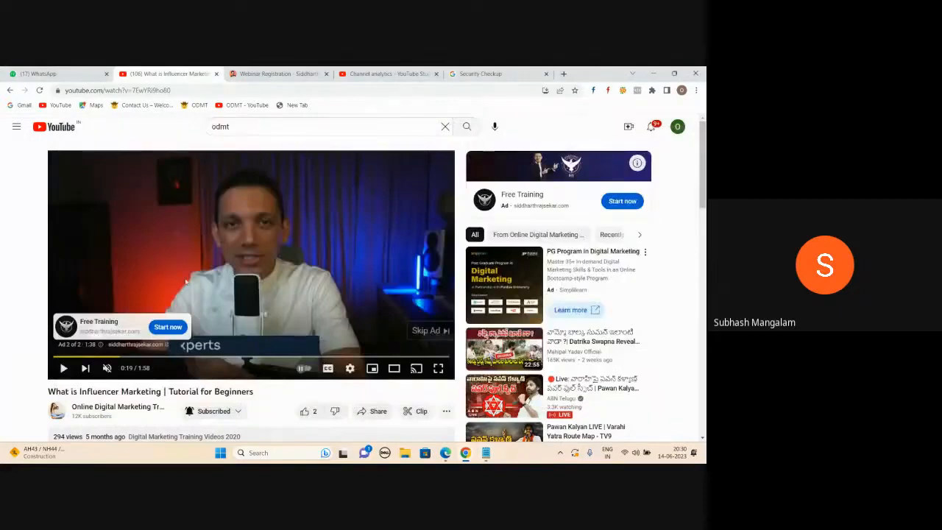
{"action": "key", "text": "alt+Tab"}
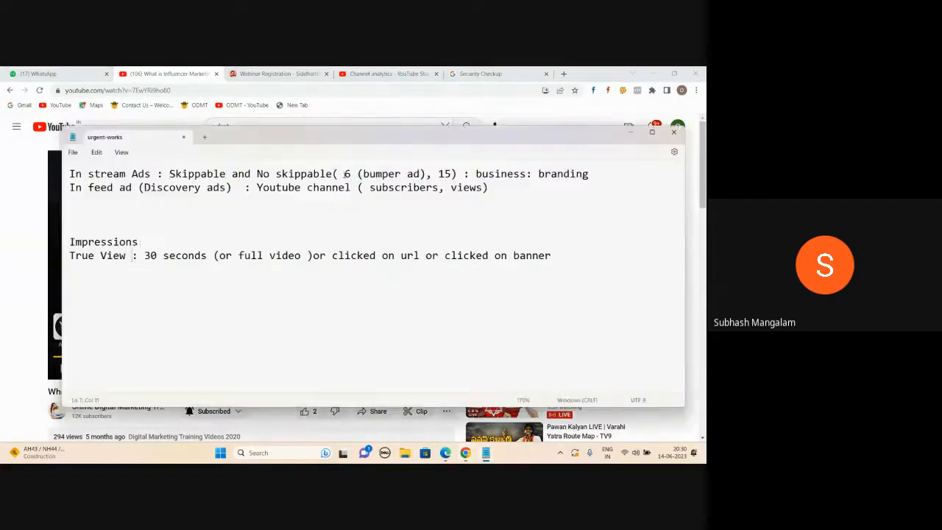
{"action": "left_click", "coordinate": [345, 174]}
{"action": "double_click", "coordinate": [345, 173]}
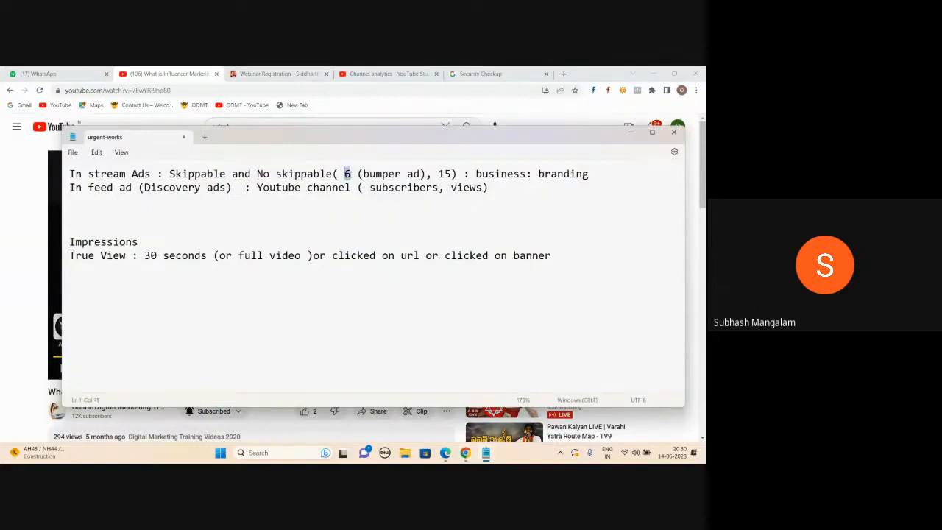
Step: Add a colon after "Impressions" in the urgent-works notes and check the line against the paused ad and the bumper ad length
{"action": "left_click", "coordinate": [145, 242]}
{"action": "type", "text": ":"}
{"action": "key", "text": "alt+Tab"}
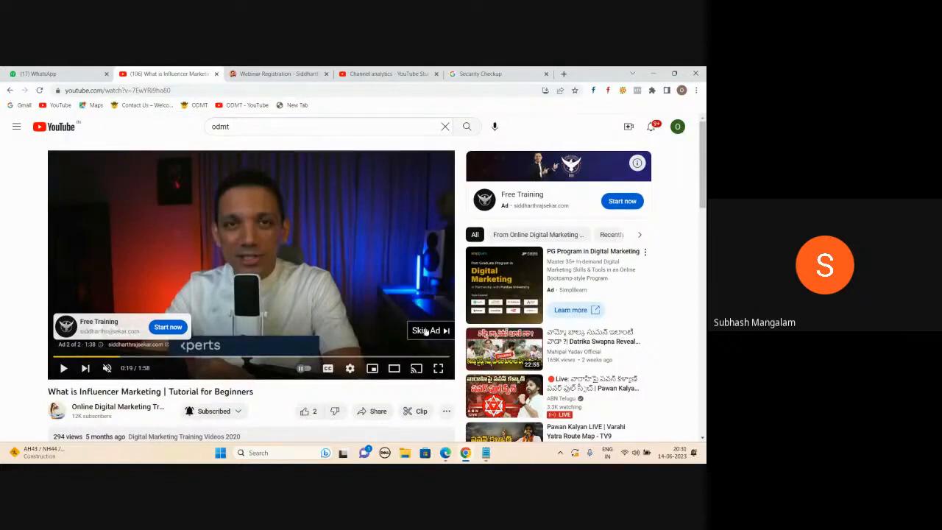
{"action": "key", "text": "alt+Tab"}
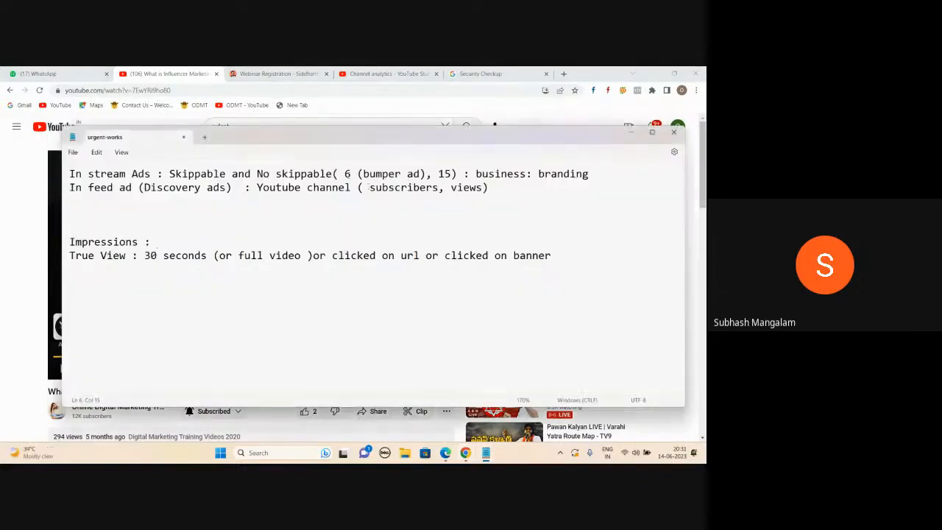
{"action": "double_click", "coordinate": [349, 173]}
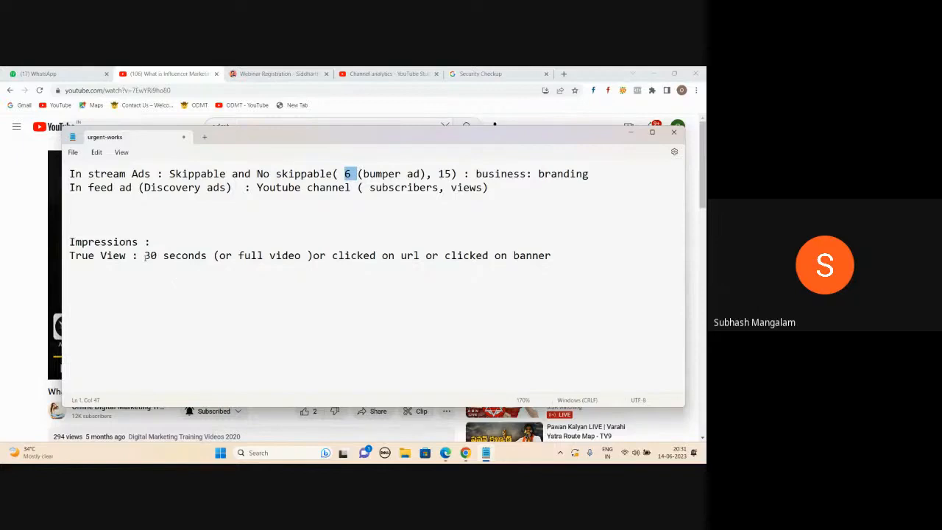
{"action": "left_click", "coordinate": [155, 242]}
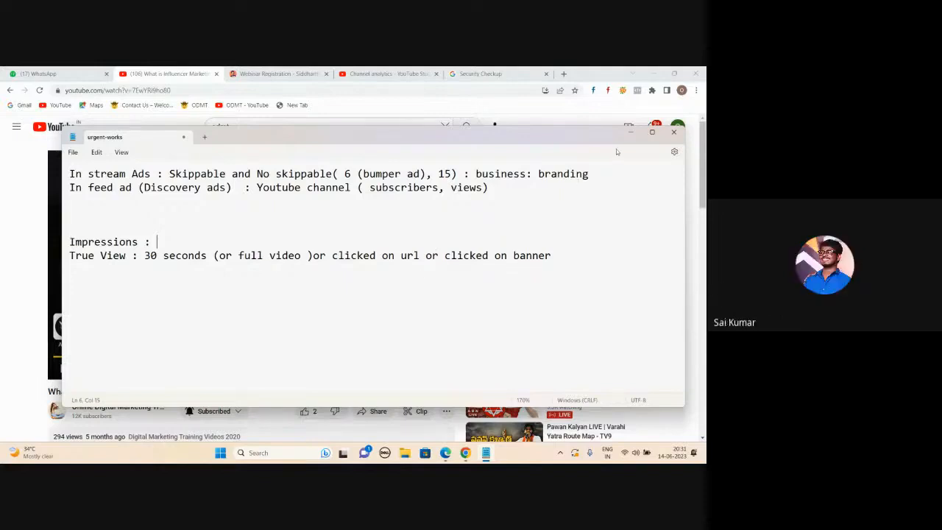
Step: Switch to the Google Meet call, open the participant list and look through the attendees
{"action": "mouse_move", "coordinate": [445, 453]}
{"action": "left_click", "coordinate": [444, 409]}
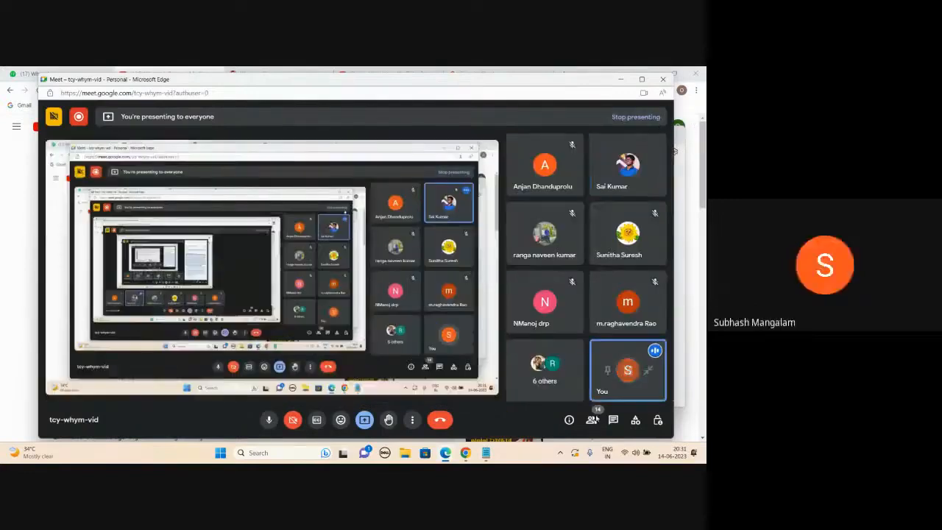
{"action": "left_click", "coordinate": [593, 418]}
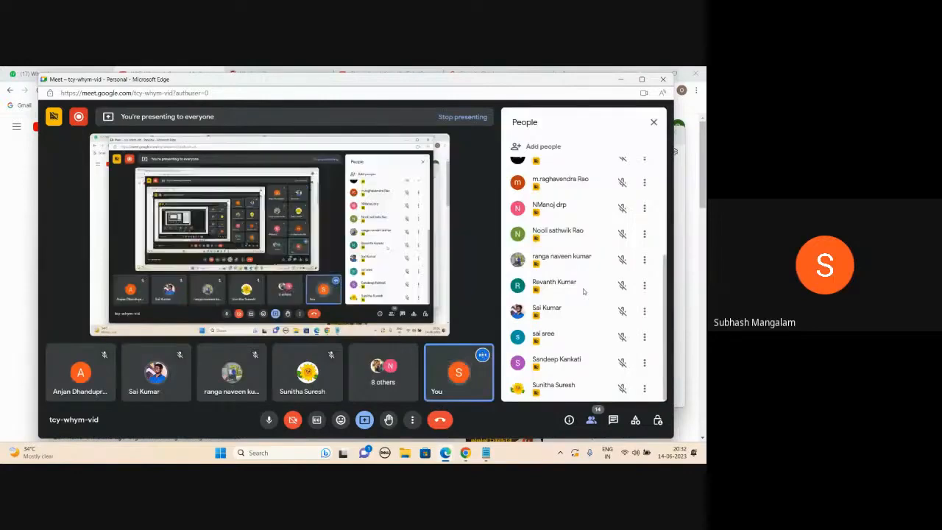
{"action": "scroll", "coordinate": [583, 291], "scroll_direction": "up", "scroll_amount": 2}
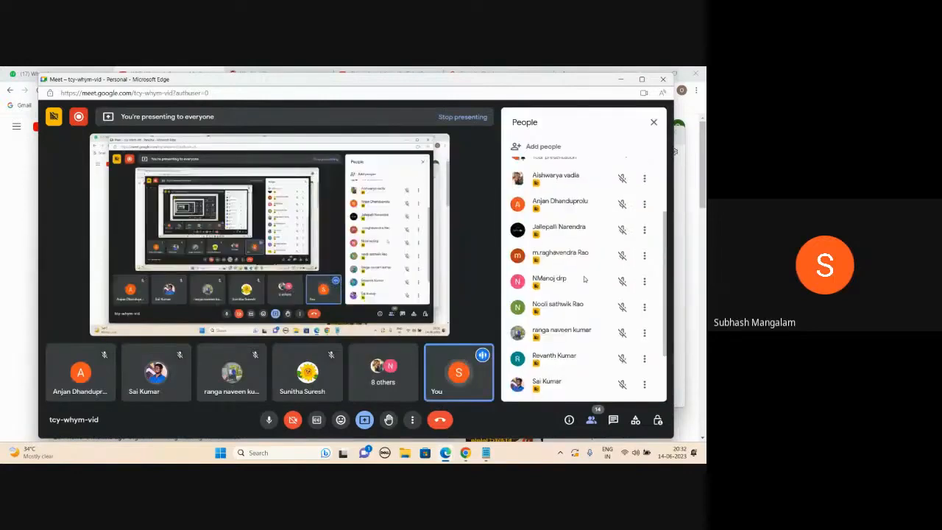
{"action": "scroll", "coordinate": [584, 279], "scroll_direction": "up", "scroll_amount": 3}
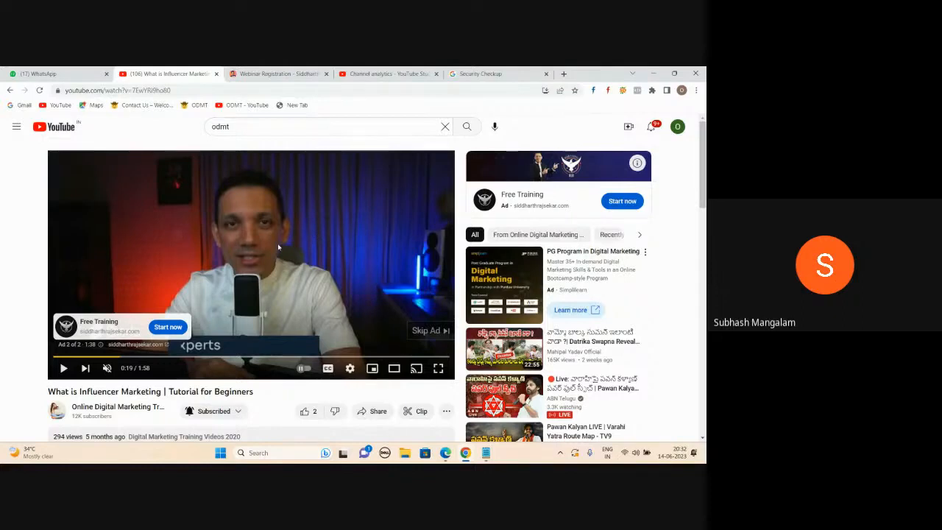
Step: Review the Impressions line and the 30-second True View condition in the notes, alternating with the paused YouTube ad
{"action": "left_click", "coordinate": [485, 452]}
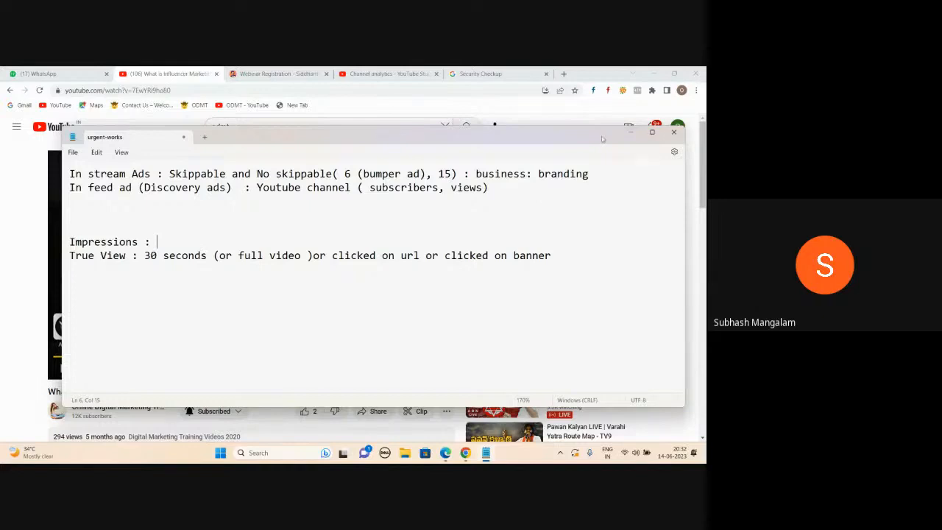
{"action": "left_click", "coordinate": [630, 132]}
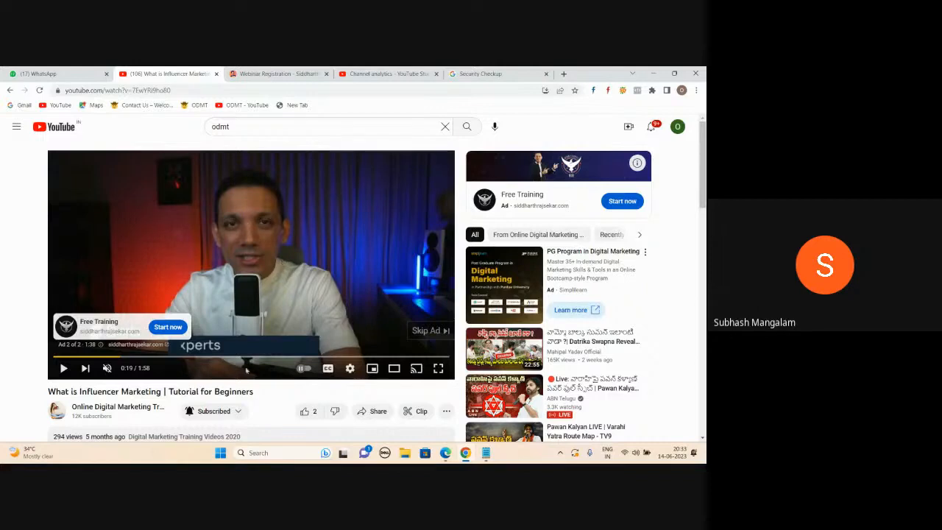
{"action": "left_click", "coordinate": [482, 453]}
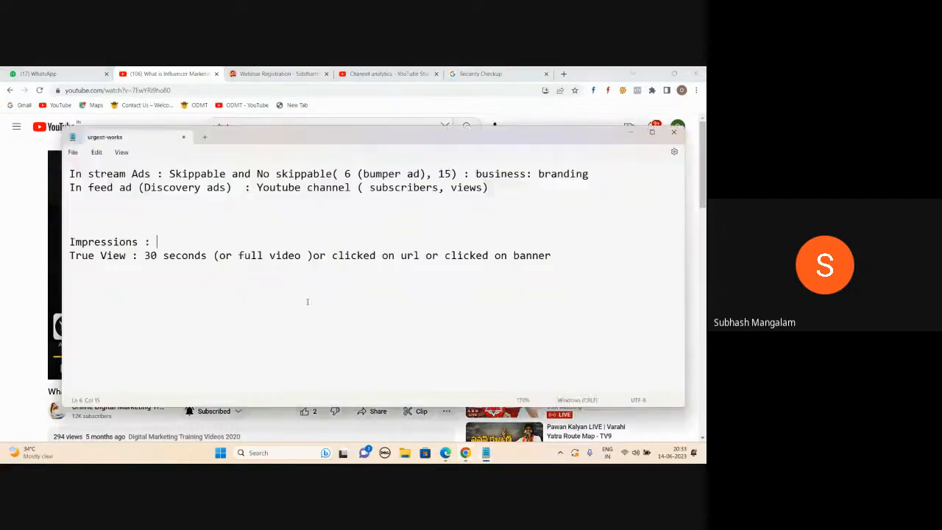
{"action": "left_click", "coordinate": [208, 255]}
{"action": "left_click", "coordinate": [629, 133]}
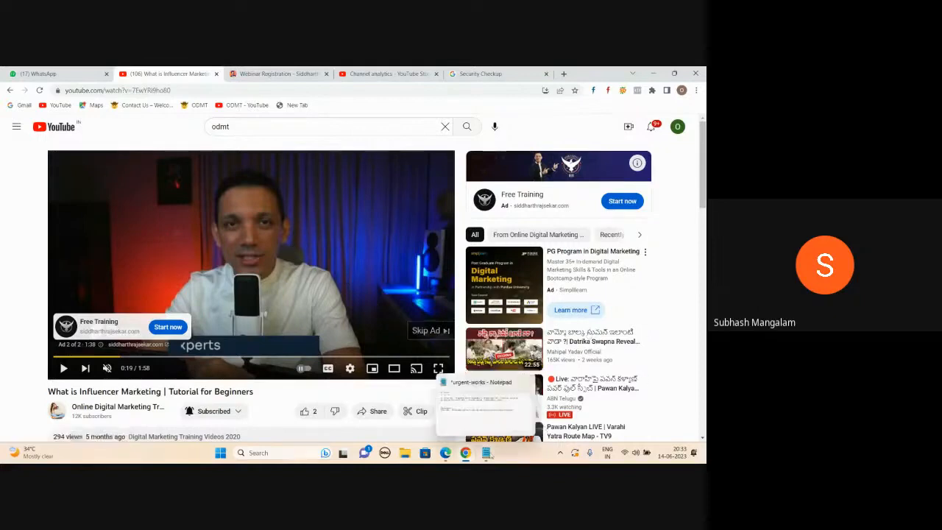
{"action": "left_click", "coordinate": [487, 453]}
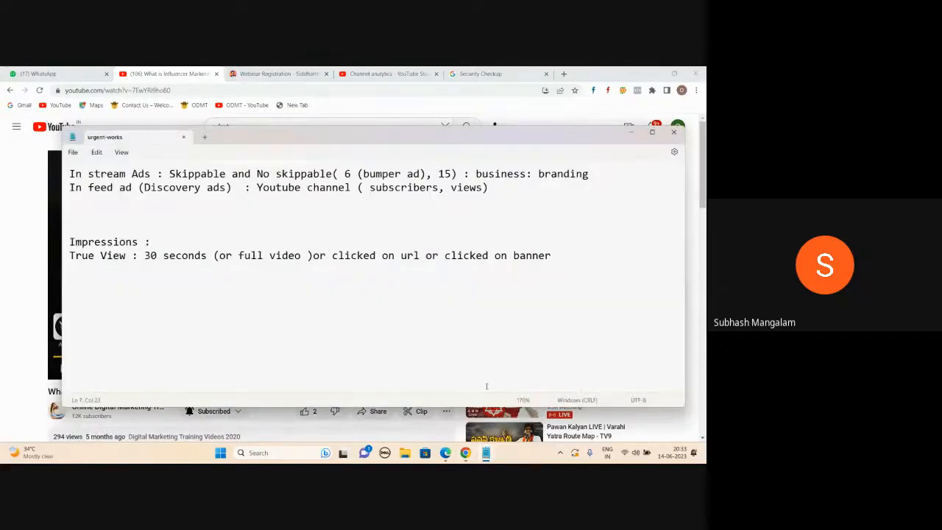
Step: Add the line "Video Network : Video CPV Youtube/GDPW/APPs" below the True View line, separated by a blank line
{"action": "left_click", "coordinate": [549, 256]}
{"action": "key", "text": "Return"}
{"action": "key", "text": "Return"}
{"action": "type", "text": "Video "}
{"action": "type", "text": ":"}
{"action": "key", "text": "BackSpace"}
{"action": "key", "text": "BackSpace"}
{"action": "key", "text": "BackSpace"}
{"action": "key", "text": "BackSpace"}
{"action": "type", "text": "Networ"}
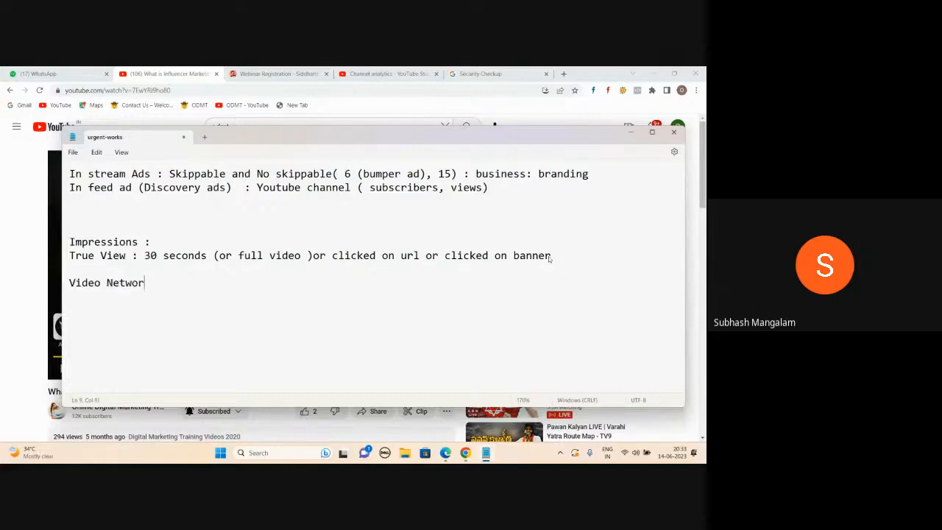
{"action": "type", "text": "k :  Video   CPV"}
{"action": "type", "text": "Youtube/"}
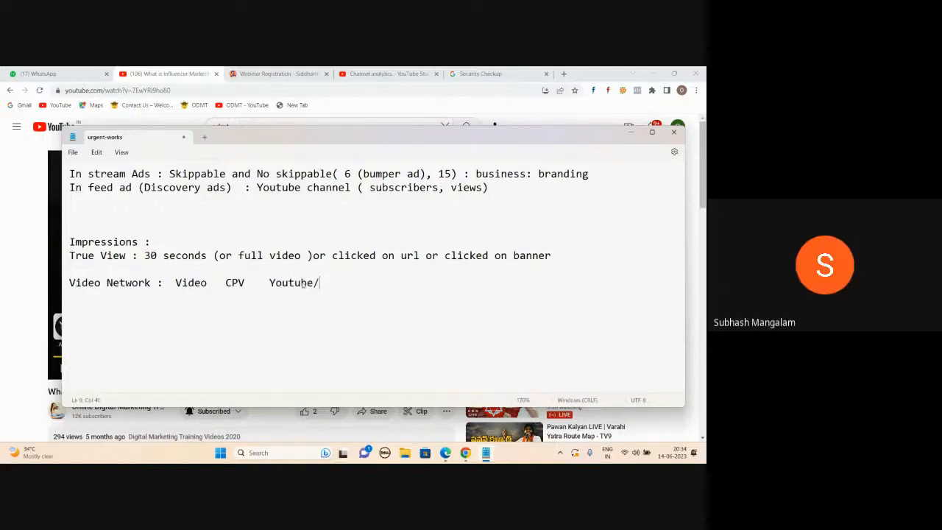
{"action": "type", "text": "GDPW/APPs"}
Step: Append the targeting options "Place/Age/Gender/Affinity/PLacement/Keywords" to the Video Network line after "Youtube/GDPW/APPs"
{"action": "left_click_drag", "start_coordinate": [319, 285], "coordinate": [390, 282]}
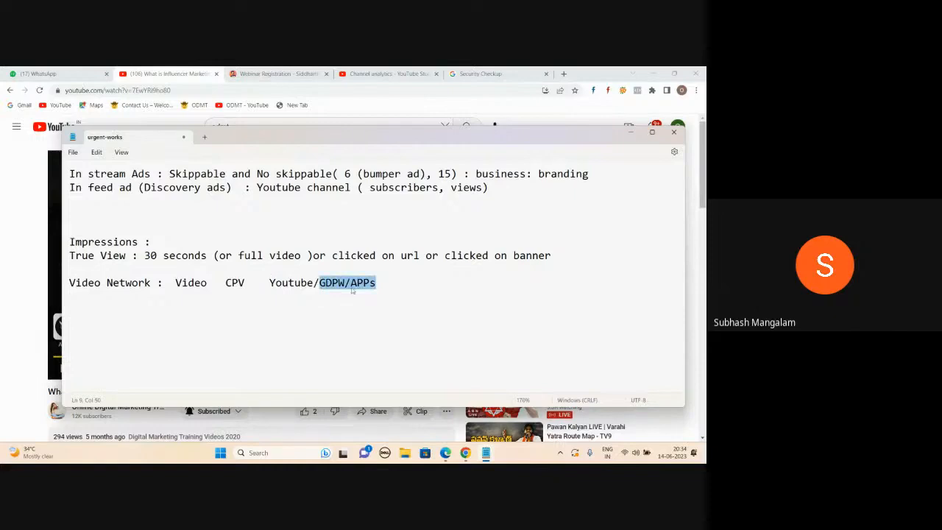
{"action": "key", "text": "Left"}
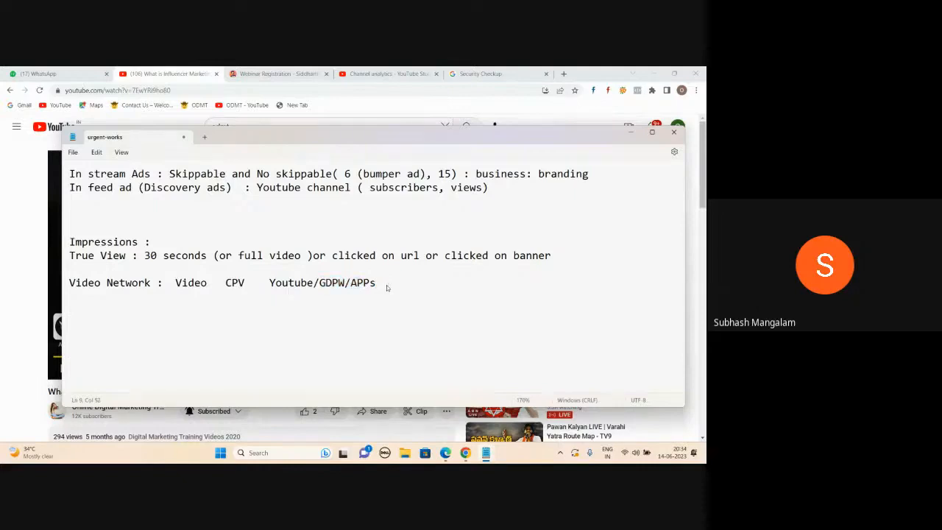
{"action": "type", "text": "Place/Age"}
{"action": "type", "text": "/Gen"}
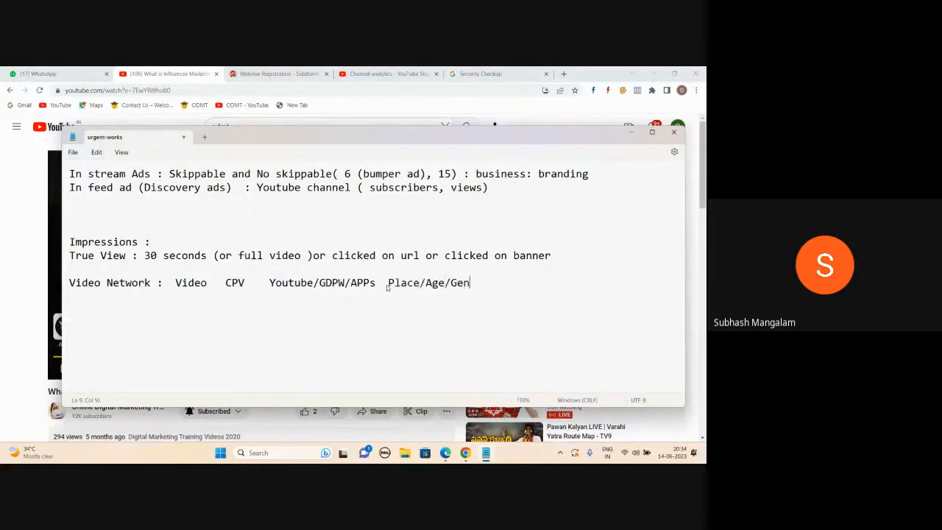
{"action": "type", "text": "der/Affinity"}
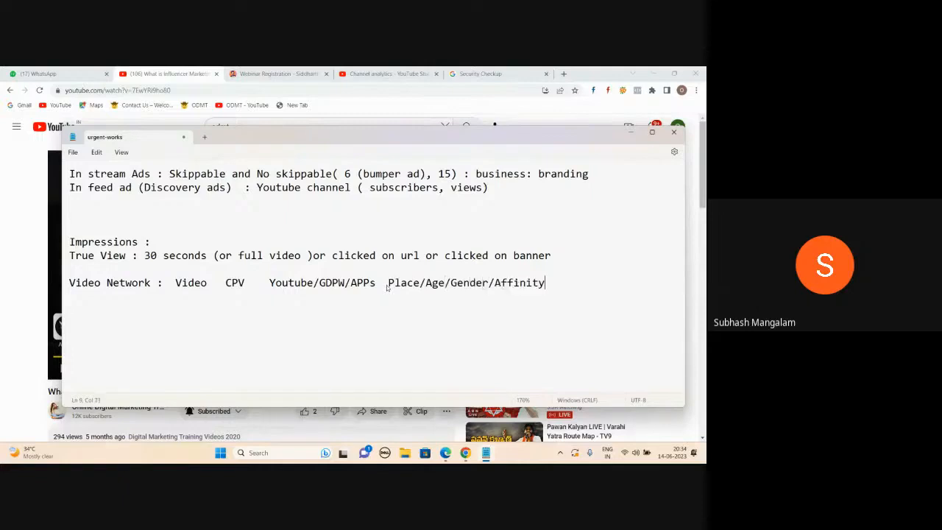
{"action": "type", "text": "/PLacement/Keywords"}
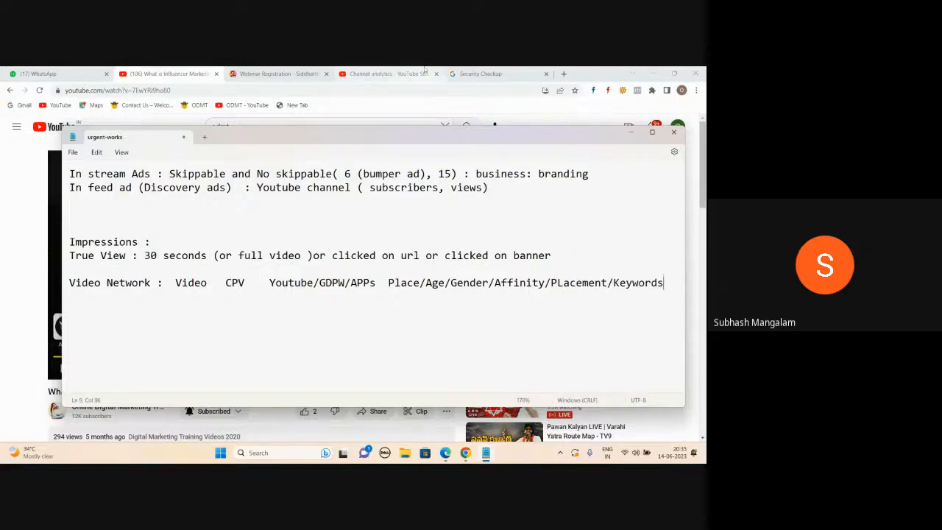
Step: Add an "Ad:" section below the Video Network line with "Search Text", "Diplay Image" and "Video Youtube, video should be uploaded"
{"action": "key", "text": "Return"}
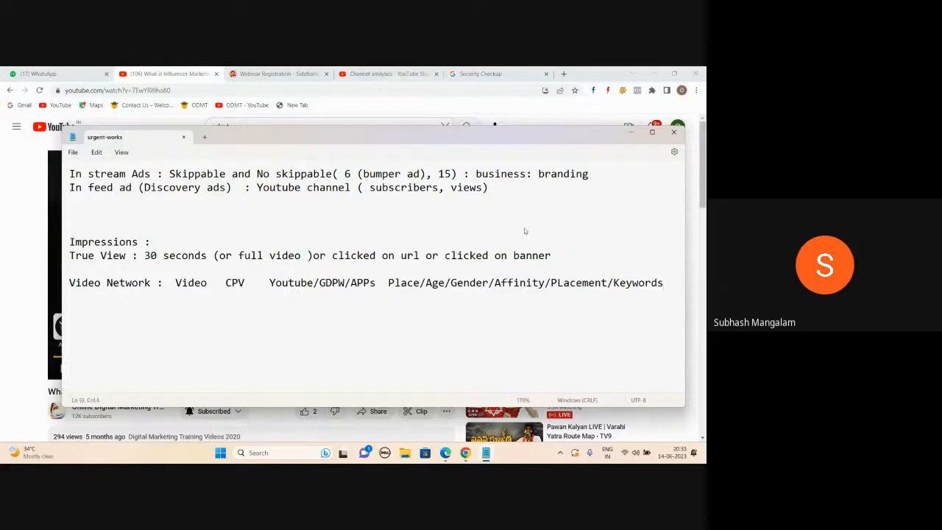
{"action": "type", "text": "Ad:"}
{"action": "key", "text": "Return"}
{"action": "key", "text": "Return"}
{"action": "type", "text": "Search   Text"}
{"action": "key", "text": "Return"}
{"action": "type", "text": "Diplay   "}
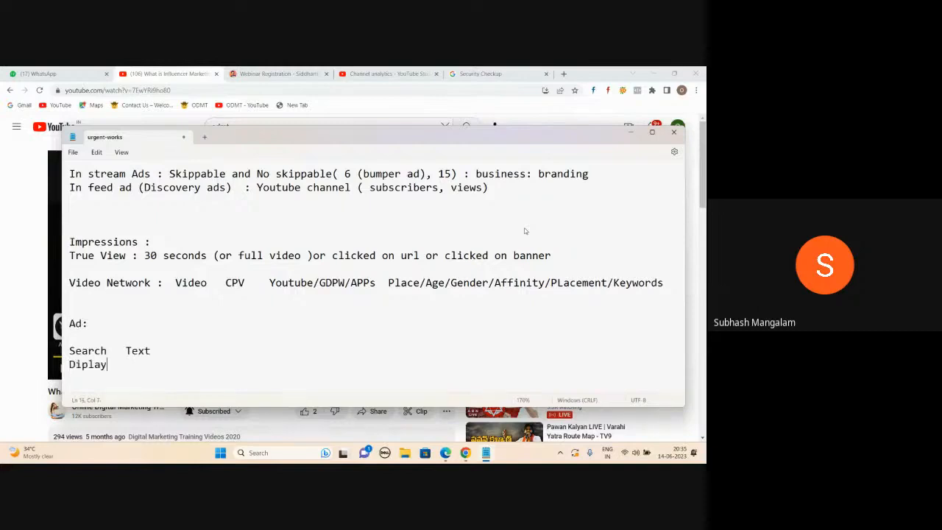
{"action": "type", "text": "Image"}
{"action": "key", "text": "Return"}
{"action": "type", "text": "Video   Youtube"}
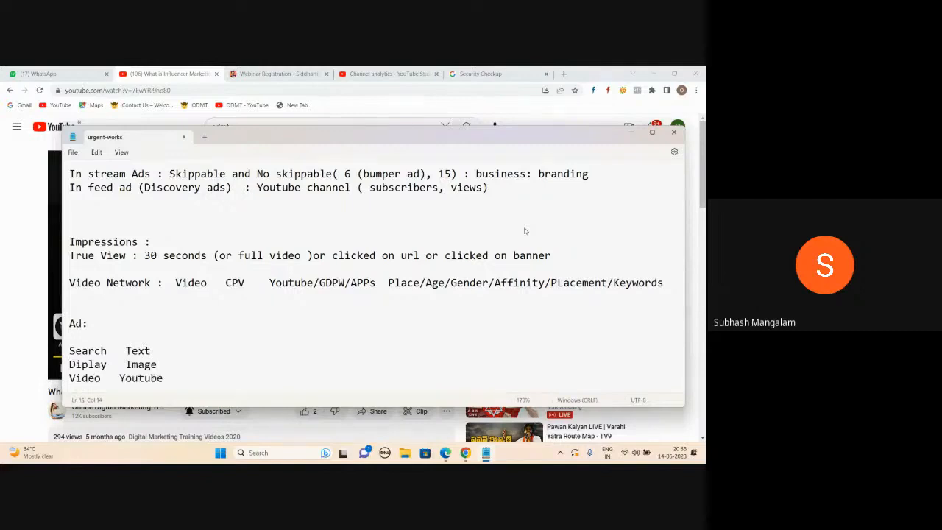
{"action": "type", "text": ", video should be uploaded"}
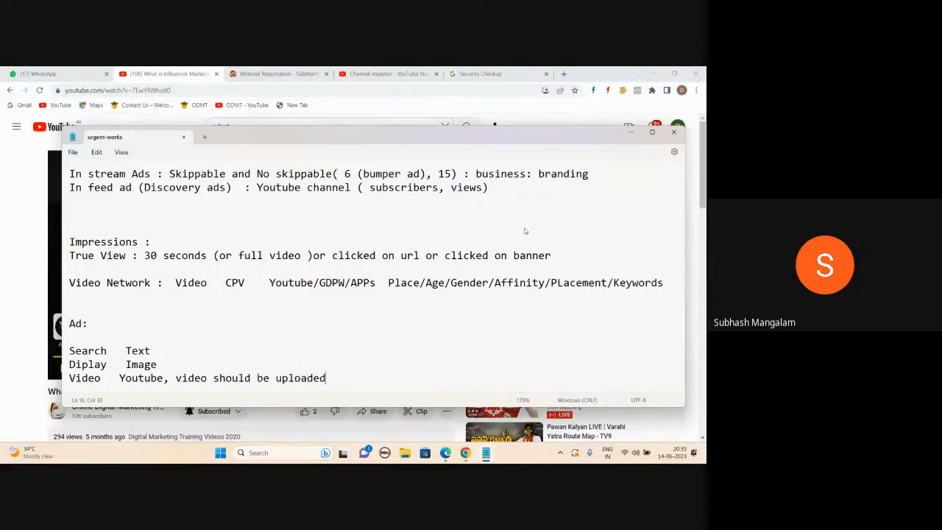
Step: Switch to YouTube, open the first non-sponsored recommended video beside the paused ad, and skip the ads before it
{"action": "key", "text": "alt+Tab"}
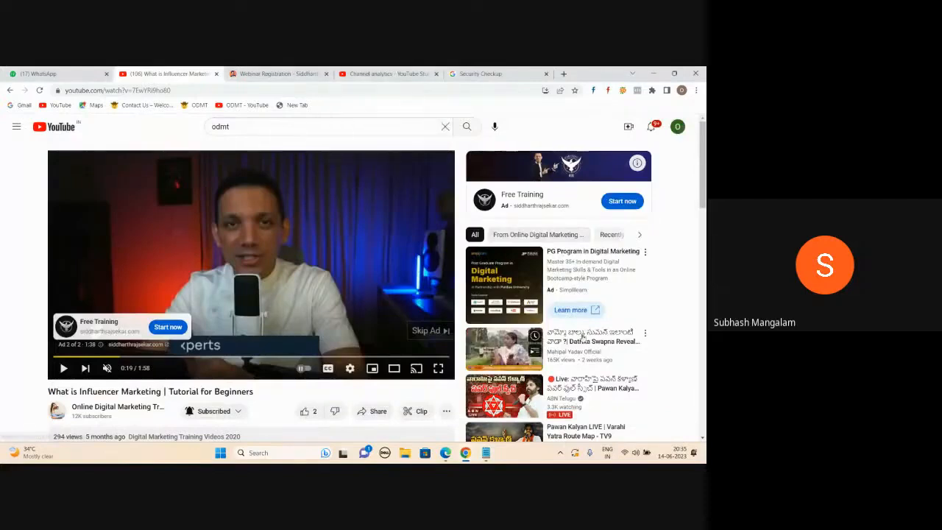
{"action": "left_click", "coordinate": [581, 338]}
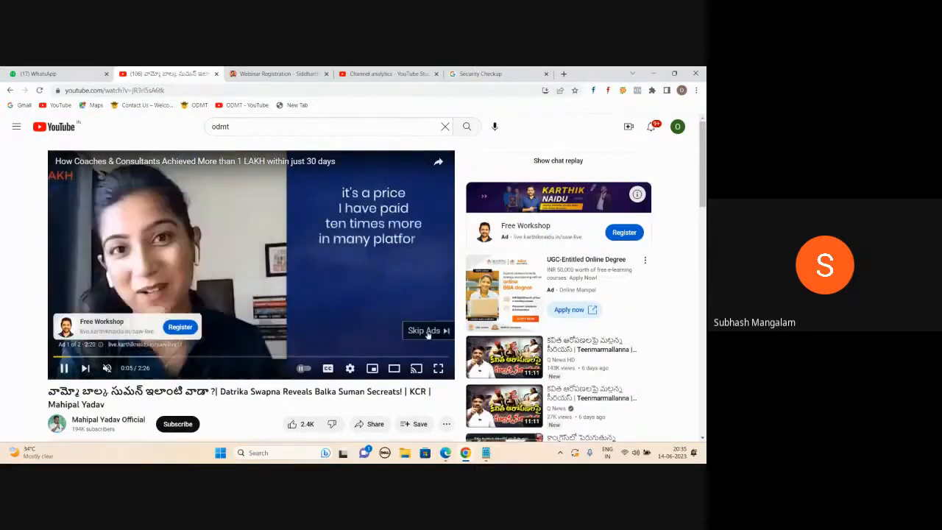
{"action": "left_click", "coordinate": [427, 331]}
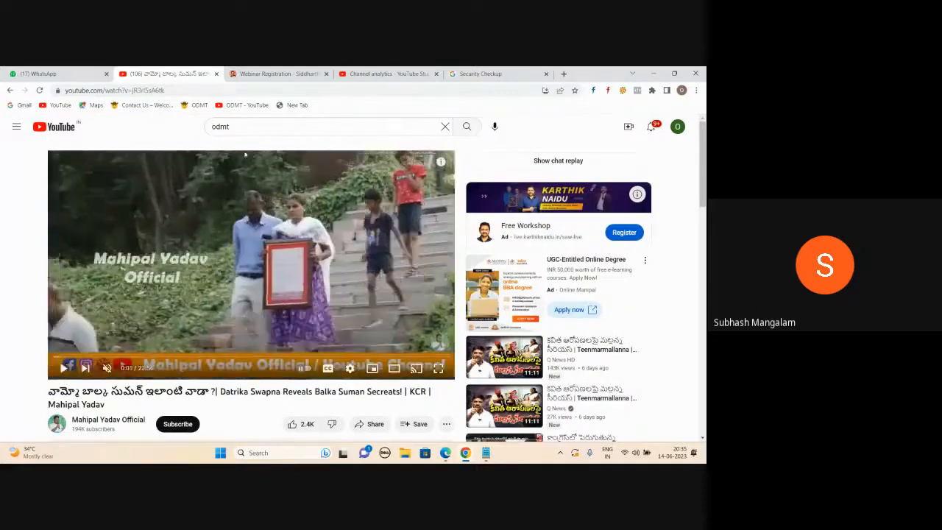
Step: Highlight the opened video's web address and examine its title, description and comments area
{"action": "left_click", "coordinate": [174, 90]}
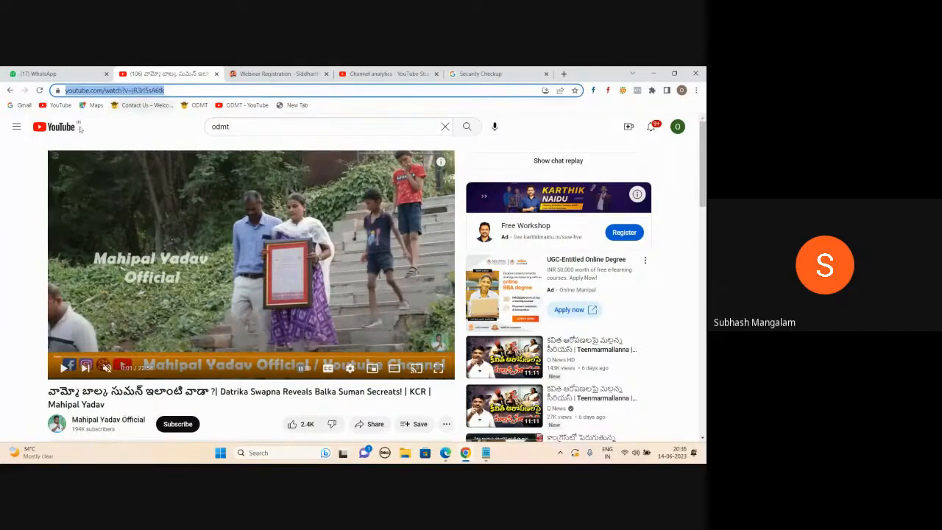
{"action": "scroll", "coordinate": [31, 344], "scroll_direction": "down", "scroll_amount": 1}
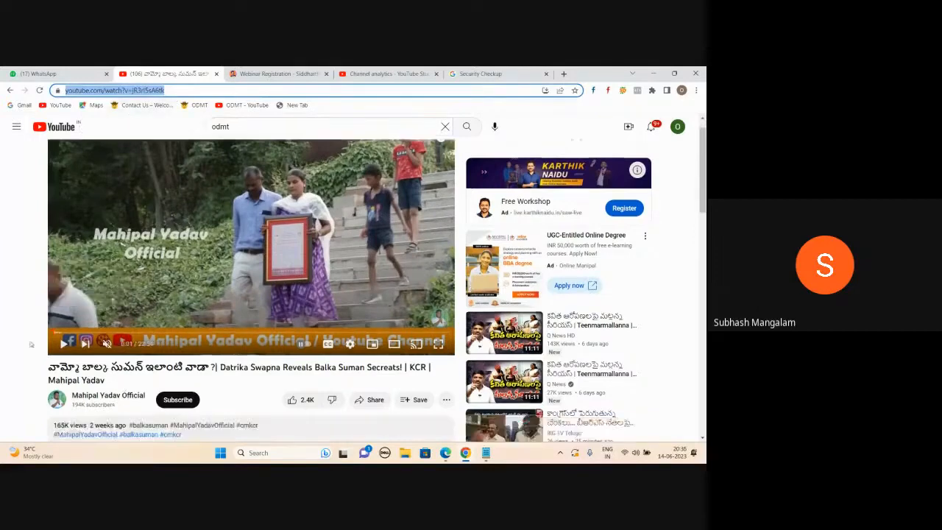
{"action": "scroll", "coordinate": [31, 343], "scroll_direction": "down", "scroll_amount": 3}
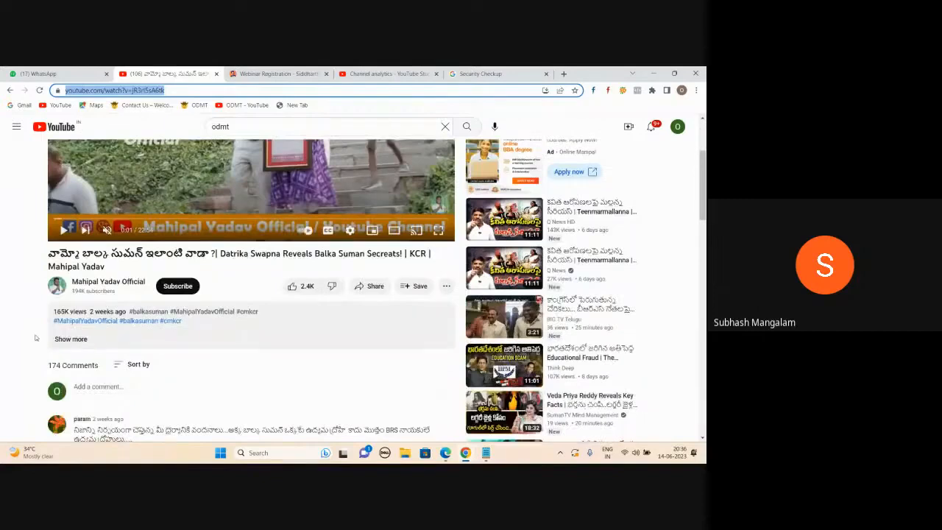
{"action": "scroll", "coordinate": [96, 305], "scroll_direction": "up", "scroll_amount": 3}
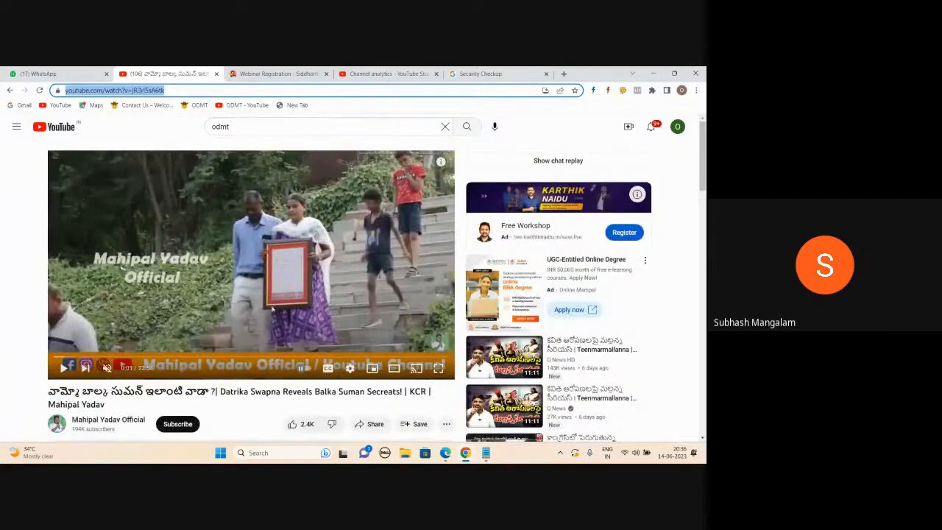
Step: Check the list of participants in the Google Meet call and return to the class notes
{"action": "left_click", "coordinate": [485, 454]}
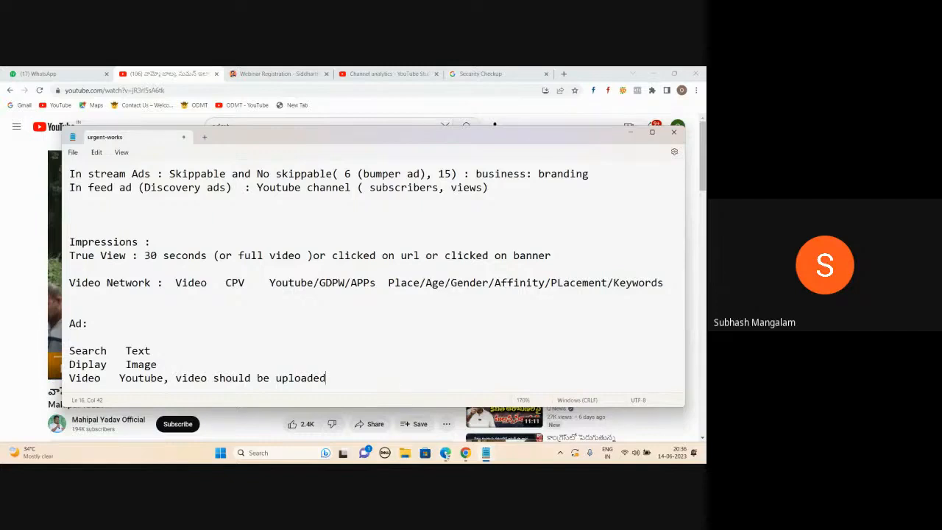
{"action": "left_click", "coordinate": [445, 452]}
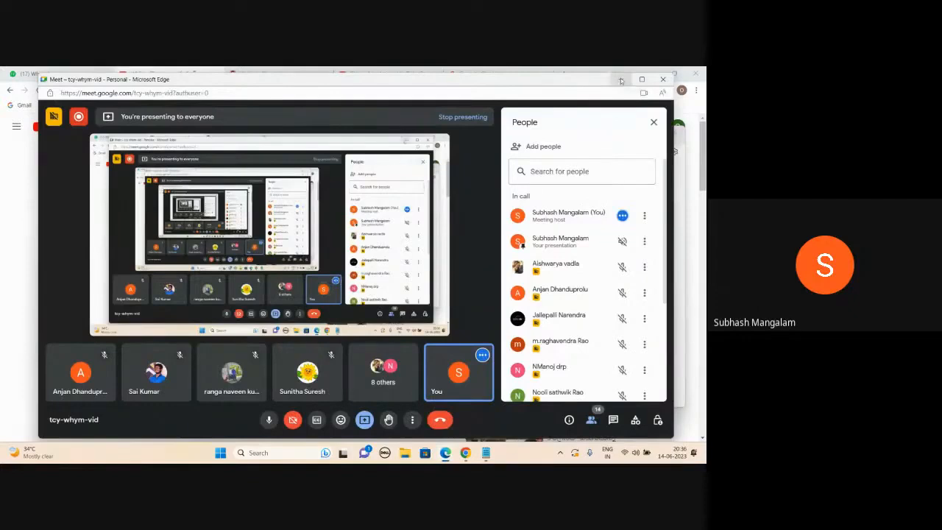
{"action": "scroll", "coordinate": [589, 287], "scroll_direction": "down", "scroll_amount": 5}
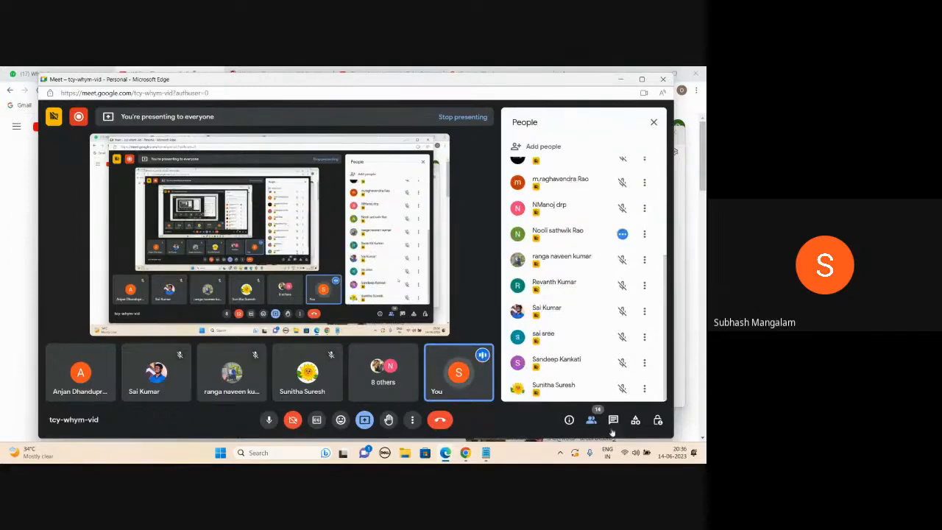
{"action": "left_click", "coordinate": [620, 79]}
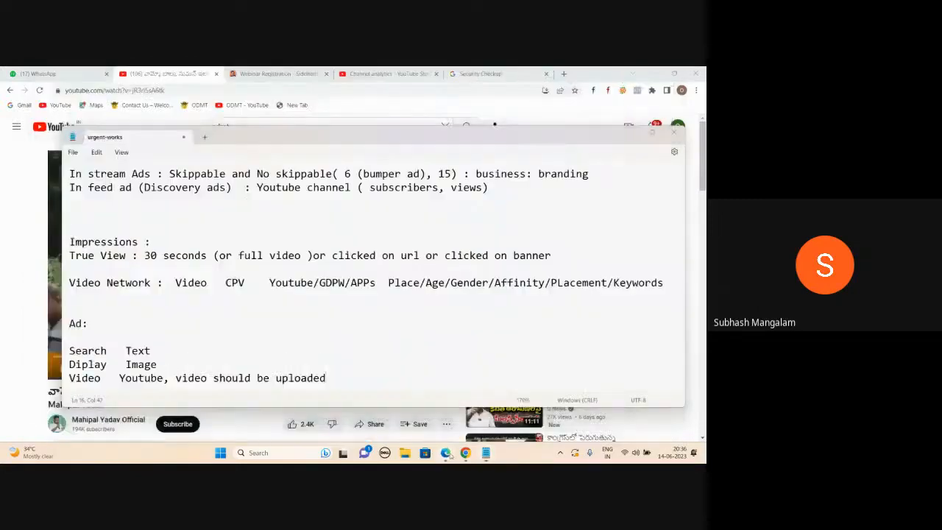
Step: Switch to Microsoft Edge and load google.com/ads in a new tab
{"action": "left_click", "coordinate": [447, 453]}
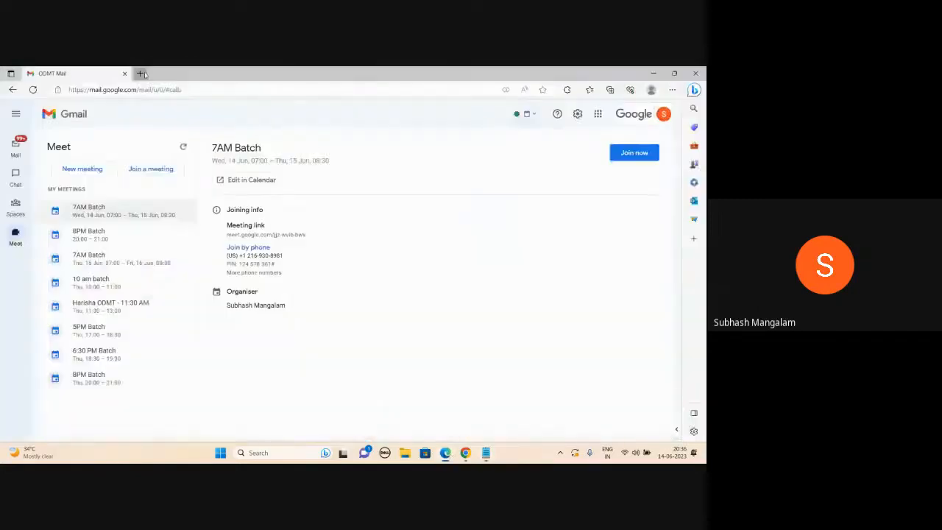
{"action": "left_click", "coordinate": [140, 74]}
{"action": "type", "text": "google.com"}
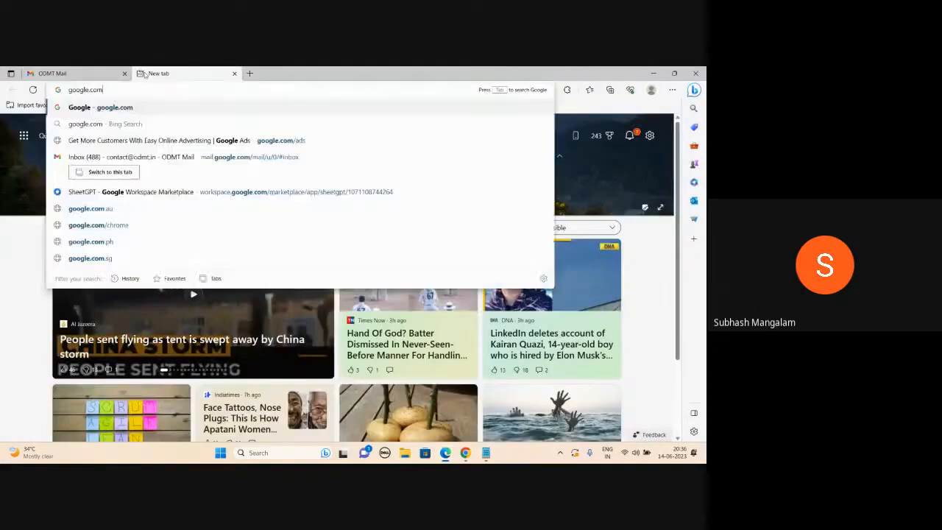
{"action": "type", "text": "/ads"}
{"action": "key", "text": "Return"}
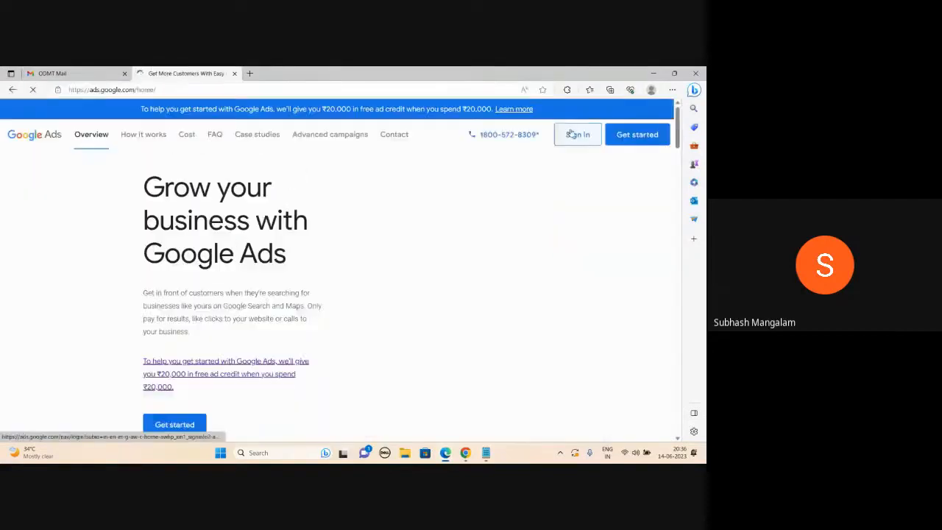
Step: Sign in to Google Ads with the second listed Google account and open the Dummy Account
{"action": "left_click", "coordinate": [571, 133]}
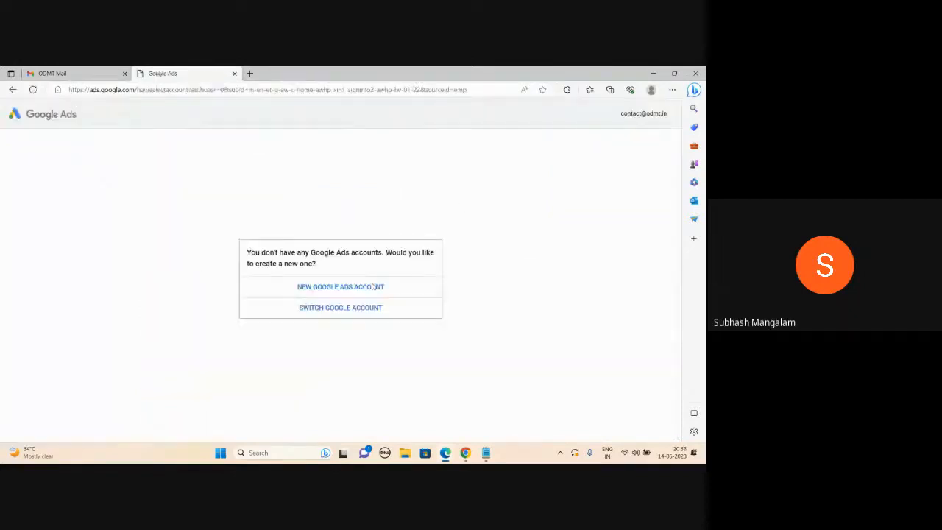
{"action": "left_click", "coordinate": [368, 307]}
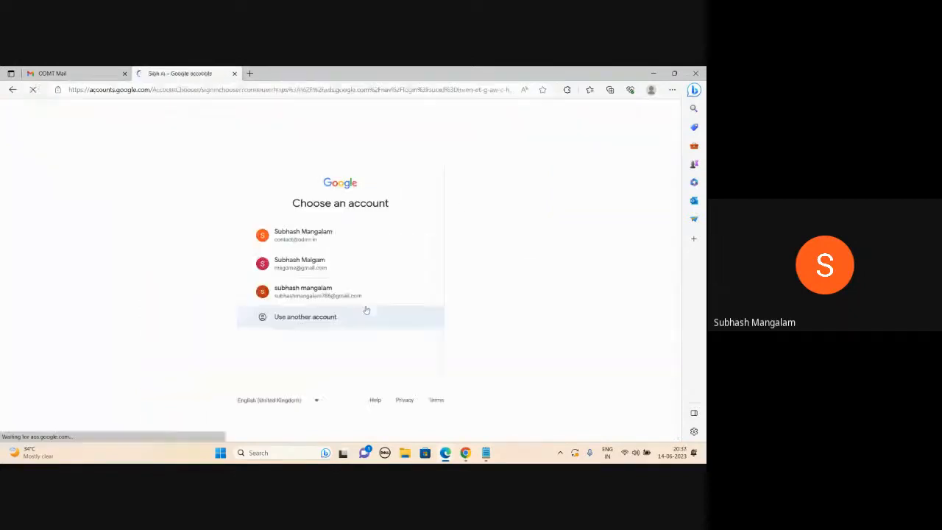
{"action": "left_click", "coordinate": [323, 268]}
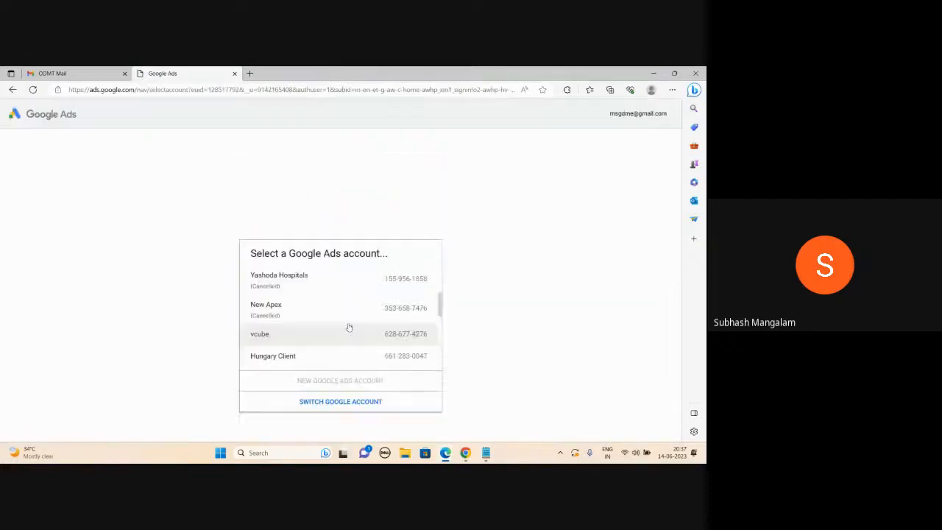
{"action": "scroll", "coordinate": [349, 327], "scroll_direction": "down", "scroll_amount": 5}
{"action": "left_click", "coordinate": [321, 353]}
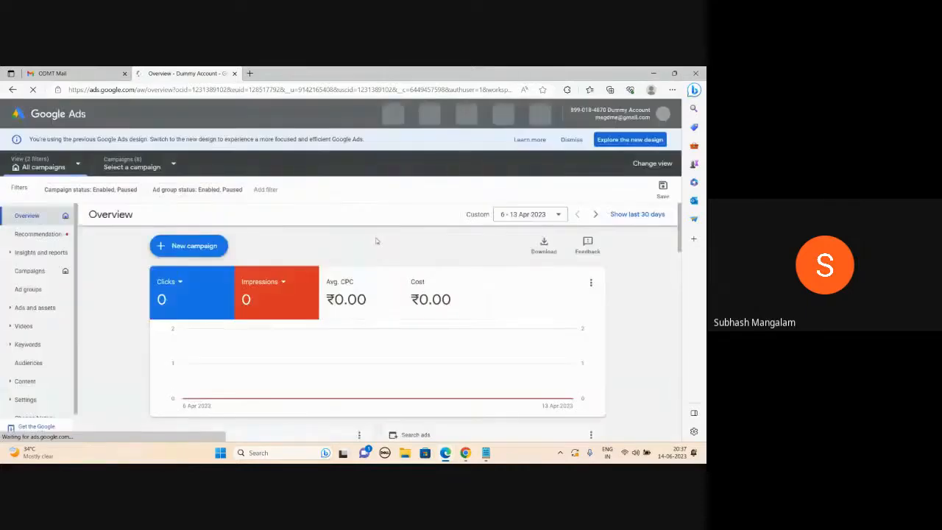
Step: Start a new campaign from the account's campaign list
{"action": "left_click", "coordinate": [30, 269]}
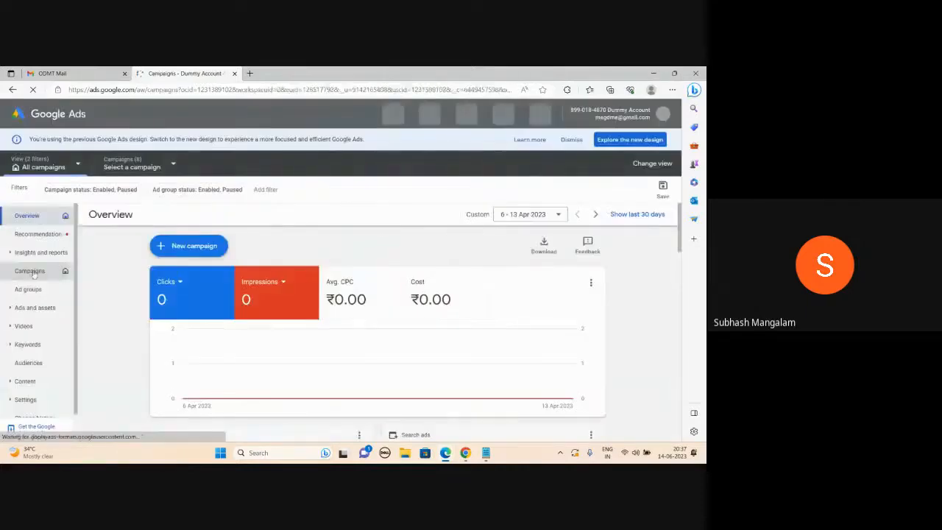
{"action": "scroll", "coordinate": [88, 277], "scroll_direction": "down", "scroll_amount": 2}
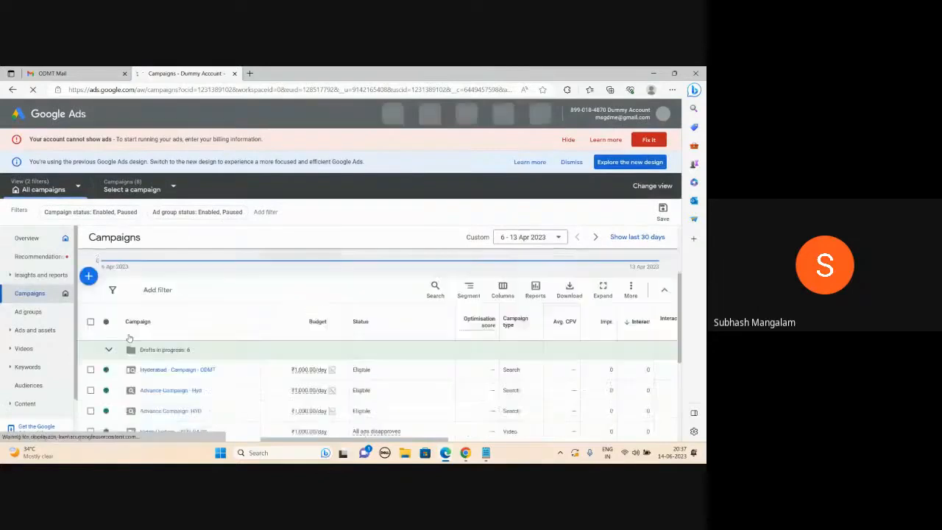
{"action": "left_click", "coordinate": [88, 277]}
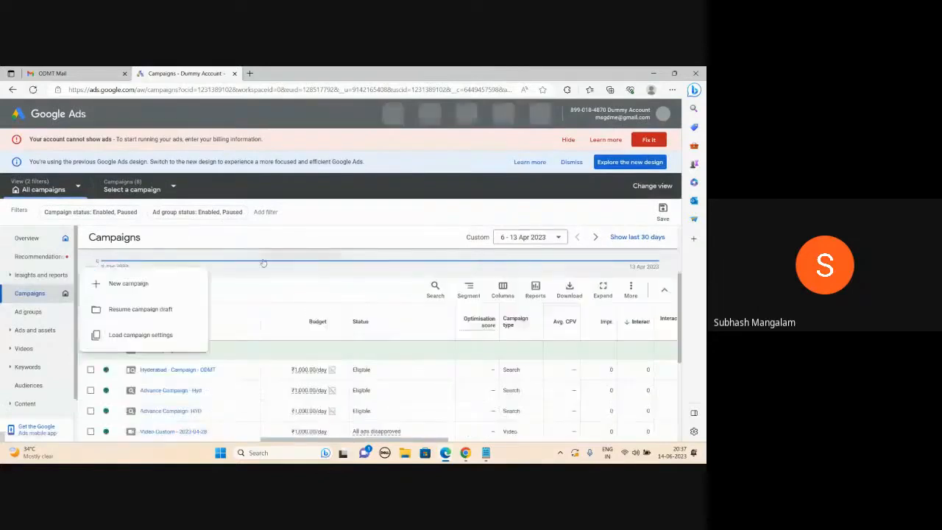
{"action": "left_click", "coordinate": [128, 287]}
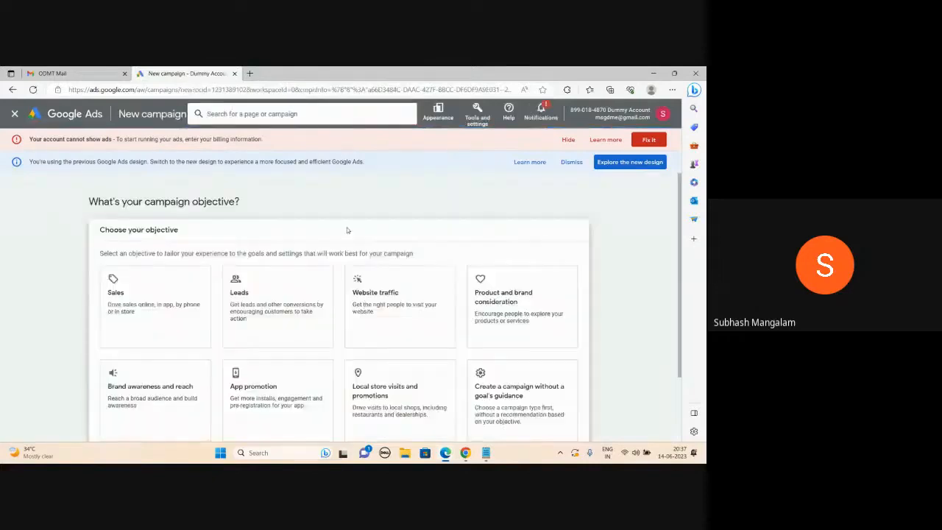
Step: Set the campaign to be created without a goal's guidance and choose Video as its type
{"action": "scroll", "coordinate": [532, 311], "scroll_direction": "down", "scroll_amount": 2}
{"action": "left_click", "coordinate": [533, 311]}
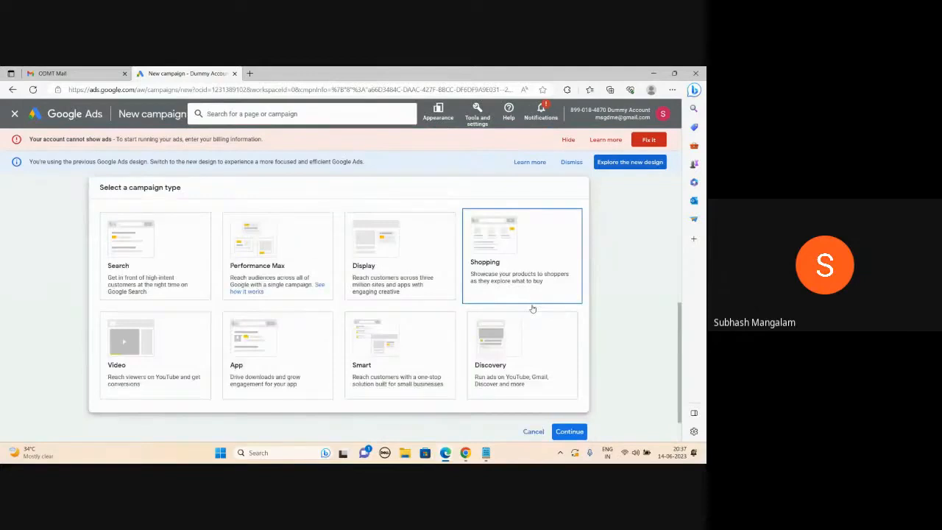
{"action": "left_click", "coordinate": [163, 350]}
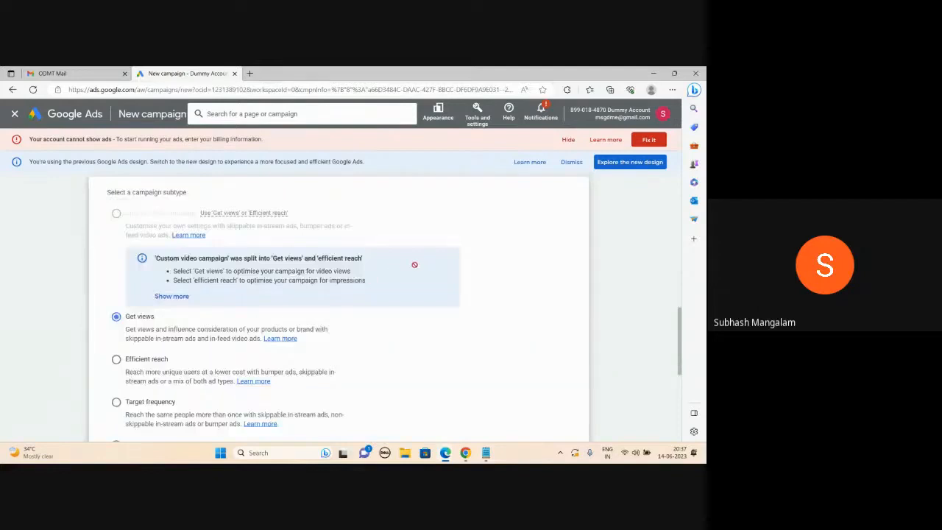
Step: Examine the video campaign subtypes, from Get views, Efficient reach and Target frequency to Non-skippable in-stream, Drive conversions, Ad sequence and Audio
{"action": "scroll", "coordinate": [287, 318], "scroll_direction": "down", "scroll_amount": 3}
{"action": "scroll", "coordinate": [324, 308], "scroll_direction": "down", "scroll_amount": 3}
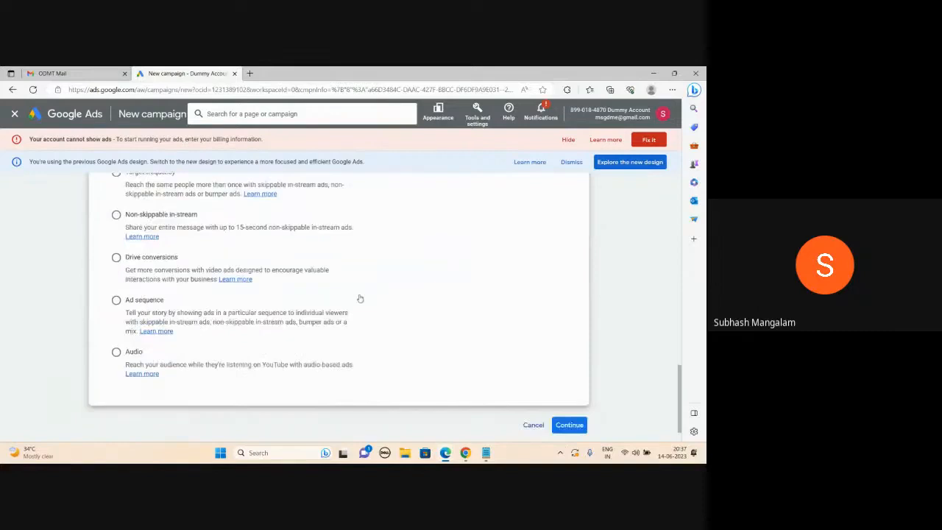
{"action": "scroll", "coordinate": [360, 295], "scroll_direction": "up", "scroll_amount": 5}
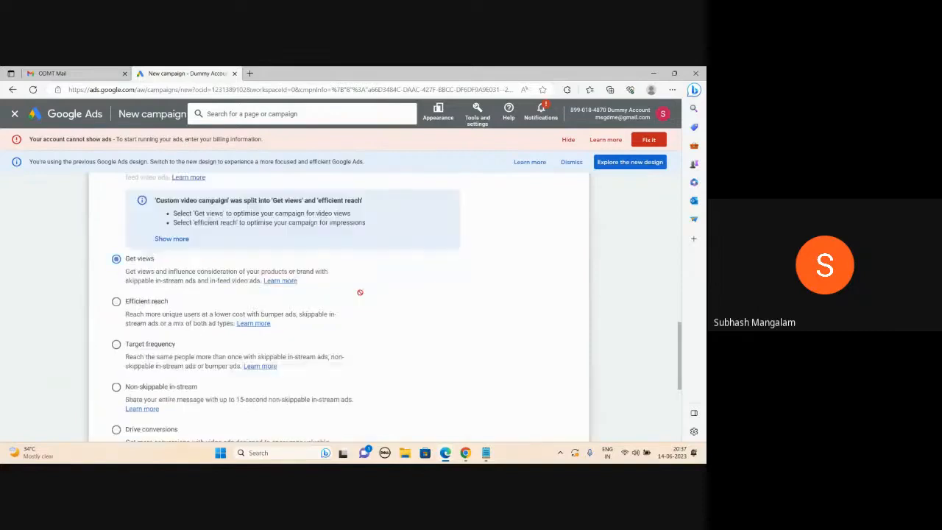
{"action": "scroll", "coordinate": [360, 292], "scroll_direction": "up", "scroll_amount": 3}
{"action": "scroll", "coordinate": [477, 301], "scroll_direction": "down", "scroll_amount": 3}
{"action": "scroll", "coordinate": [479, 300], "scroll_direction": "down", "scroll_amount": 3}
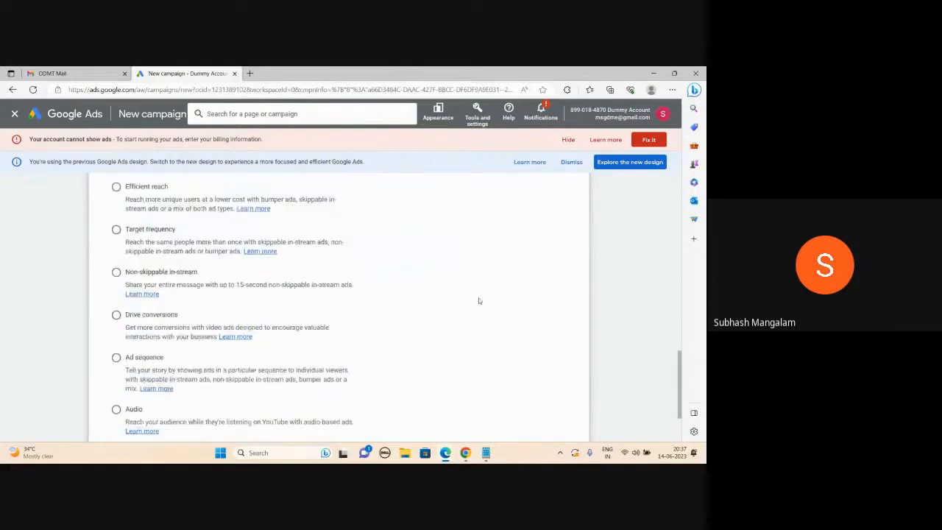
{"action": "scroll", "coordinate": [438, 304], "scroll_direction": "down", "scroll_amount": 2}
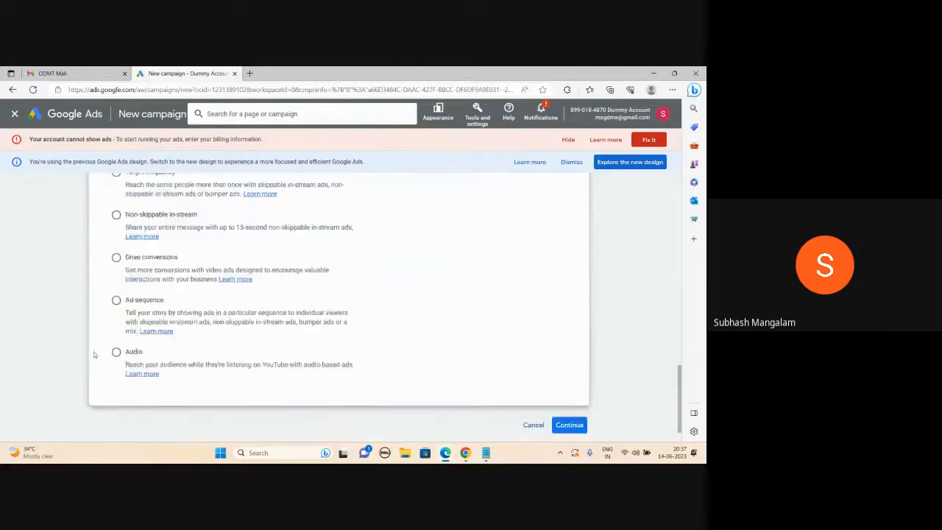
{"action": "scroll", "coordinate": [174, 293], "scroll_direction": "up", "scroll_amount": 1}
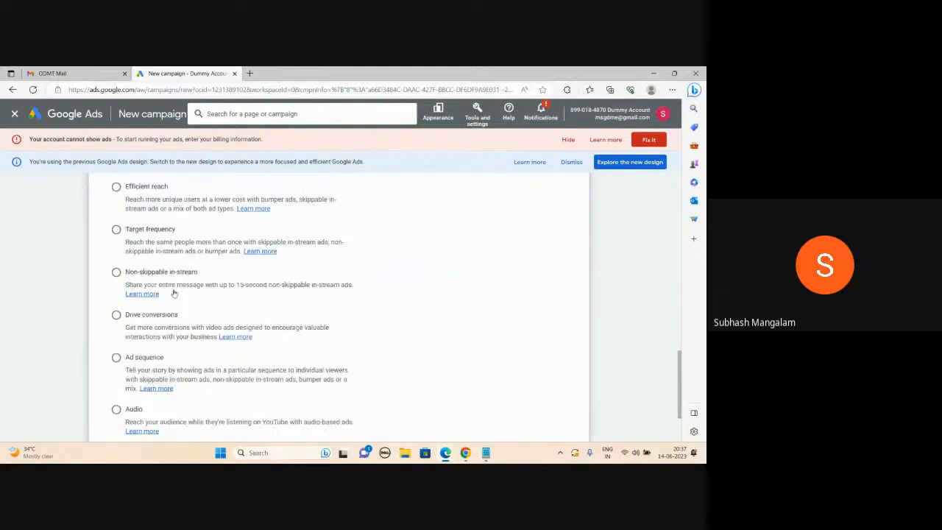
{"action": "scroll", "coordinate": [174, 293], "scroll_direction": "up", "scroll_amount": 4}
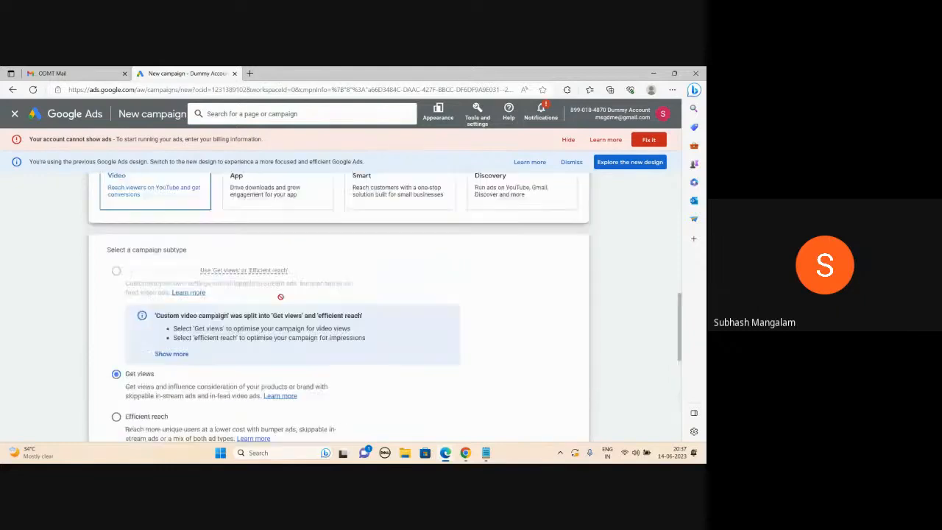
{"action": "scroll", "coordinate": [281, 297], "scroll_direction": "up", "scroll_amount": 1}
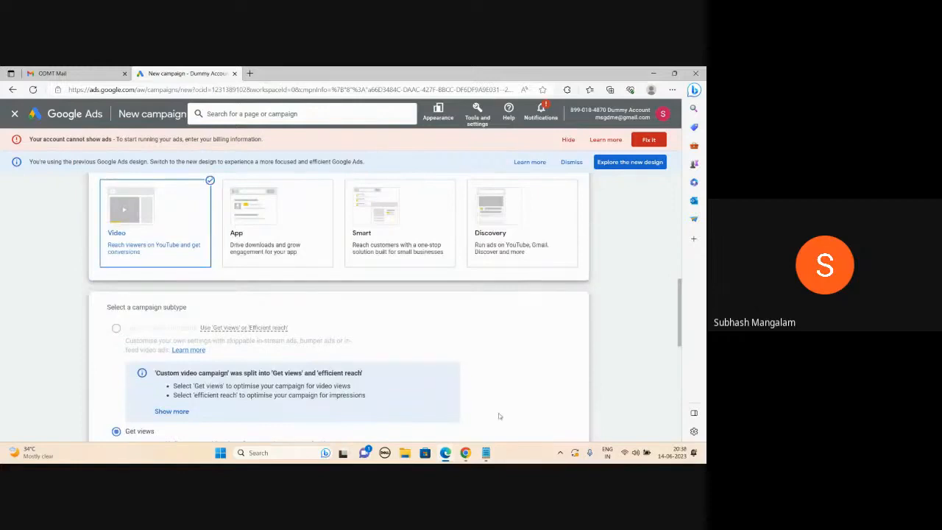
Step: Compare the in-stream and in-feed ad lines in the notes with the Get views and Efficient reach campaign subtypes
{"action": "left_click", "coordinate": [486, 450]}
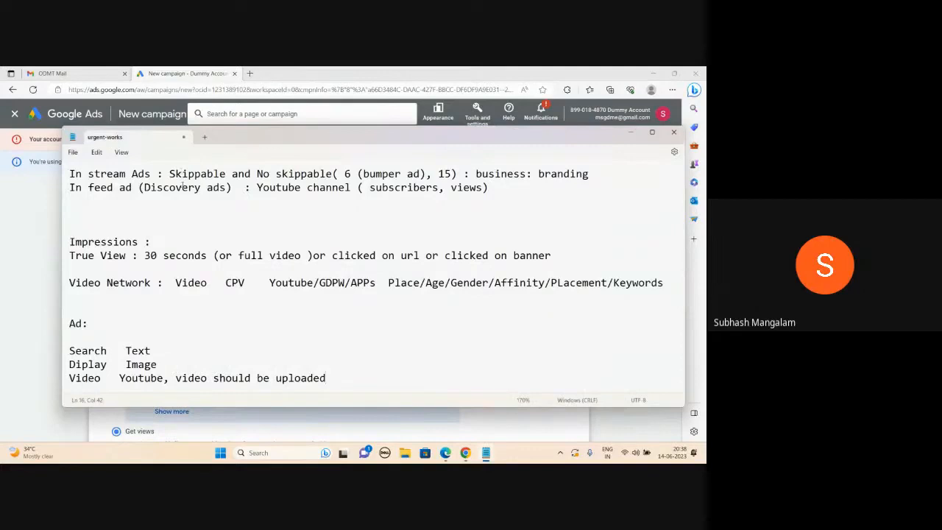
{"action": "left_click", "coordinate": [632, 132]}
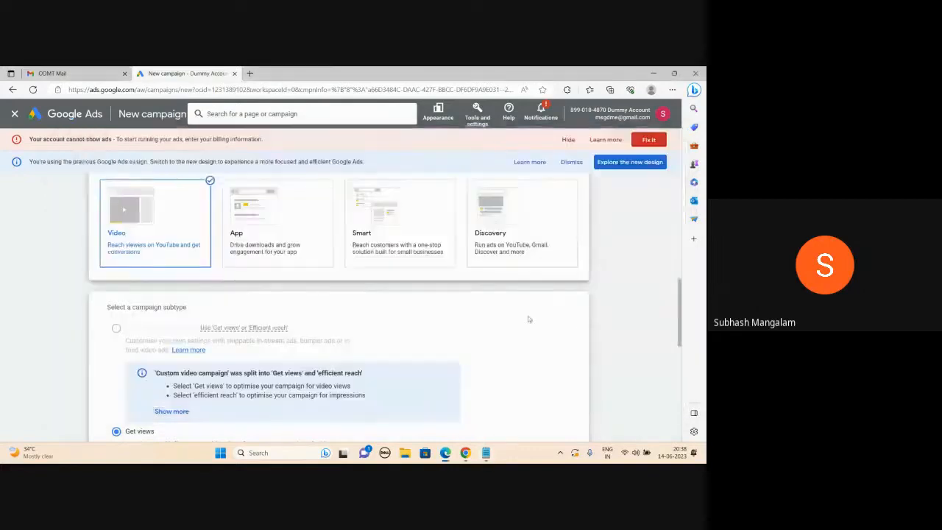
{"action": "scroll", "coordinate": [407, 293], "scroll_direction": "down", "scroll_amount": 1}
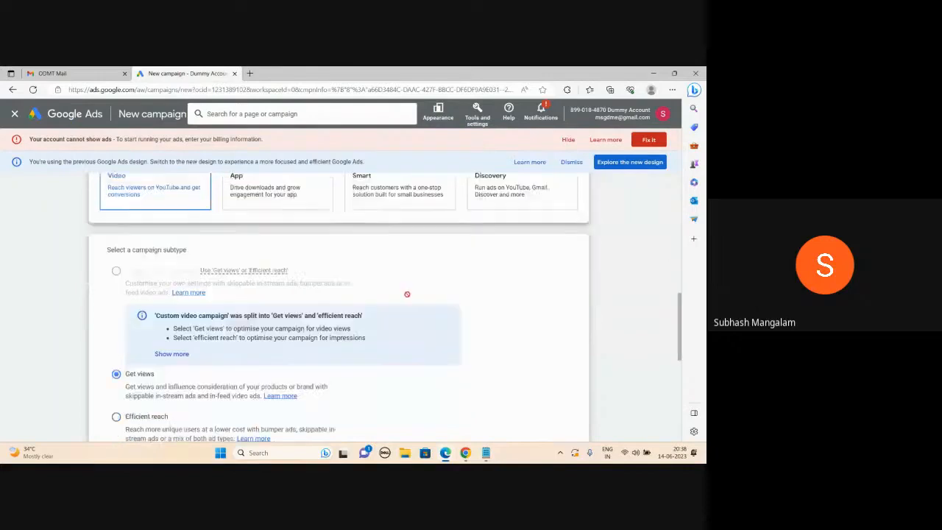
{"action": "scroll", "coordinate": [407, 294], "scroll_direction": "up", "scroll_amount": 1}
{"action": "scroll", "coordinate": [267, 326], "scroll_direction": "down", "scroll_amount": 1}
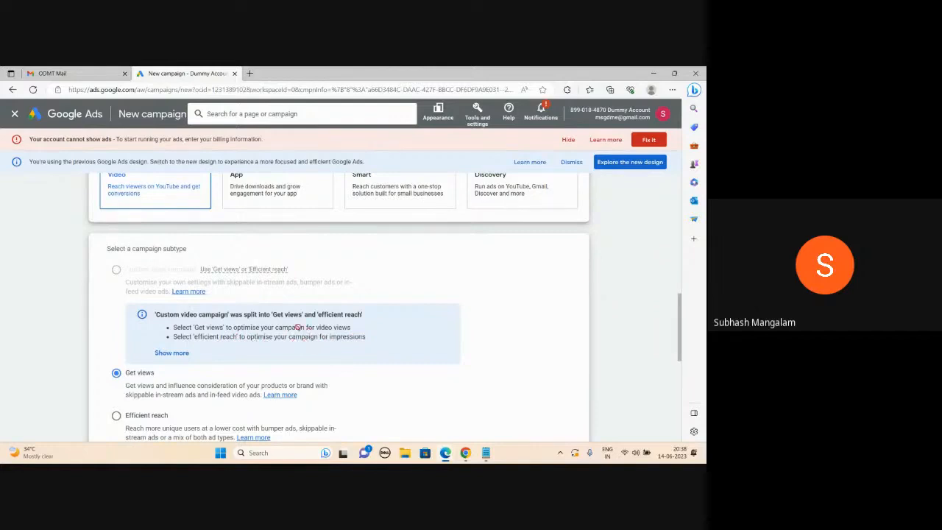
Step: Review the note on how Custom video campaign splits into Get views and Efficient reach, and the descriptions of the remaining subtypes down to Audio
{"action": "scroll", "coordinate": [187, 326], "scroll_direction": "down", "scroll_amount": 3}
{"action": "scroll", "coordinate": [187, 327], "scroll_direction": "up", "scroll_amount": 2}
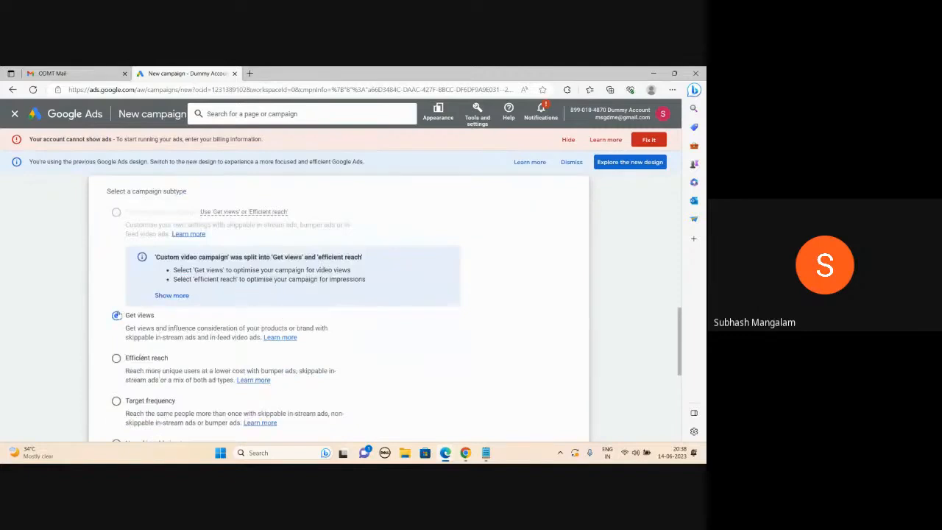
{"action": "scroll", "coordinate": [234, 303], "scroll_direction": "down", "scroll_amount": 2}
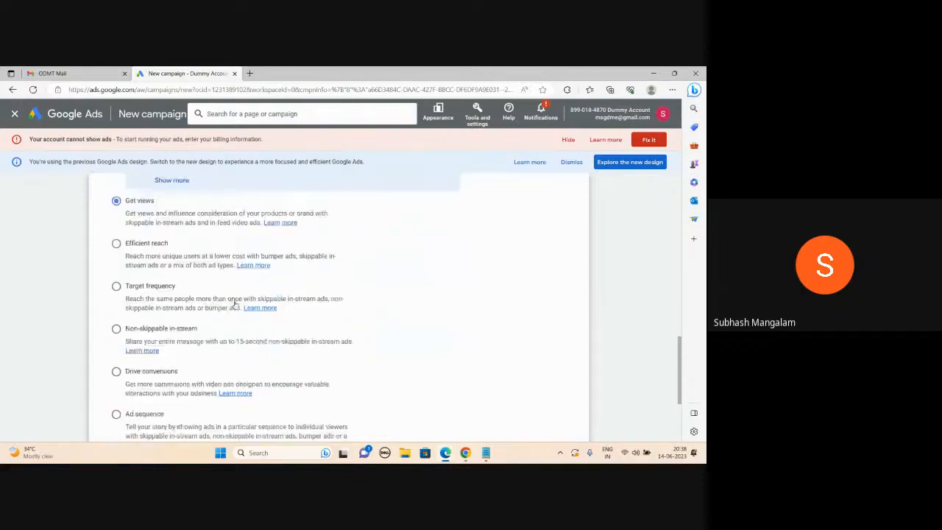
{"action": "scroll", "coordinate": [301, 272], "scroll_direction": "up", "scroll_amount": 2}
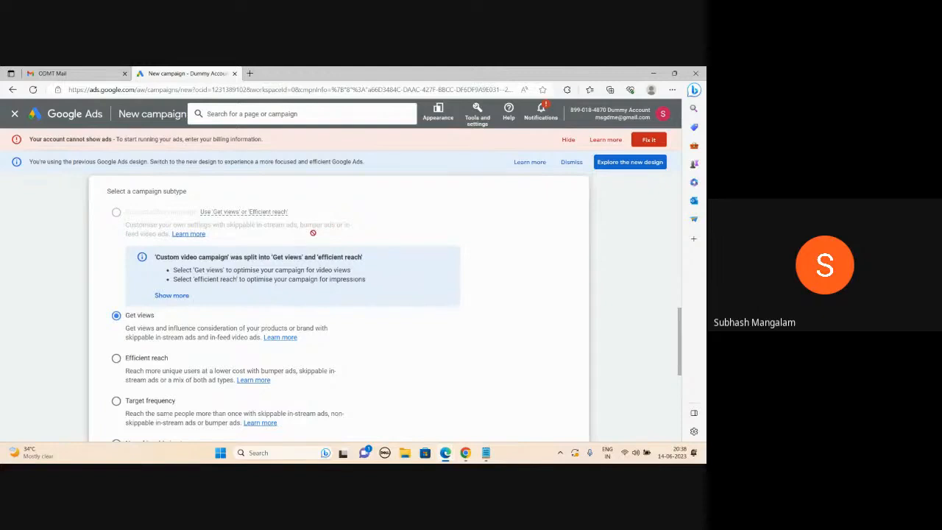
{"action": "scroll", "coordinate": [313, 233], "scroll_direction": "down", "scroll_amount": 1}
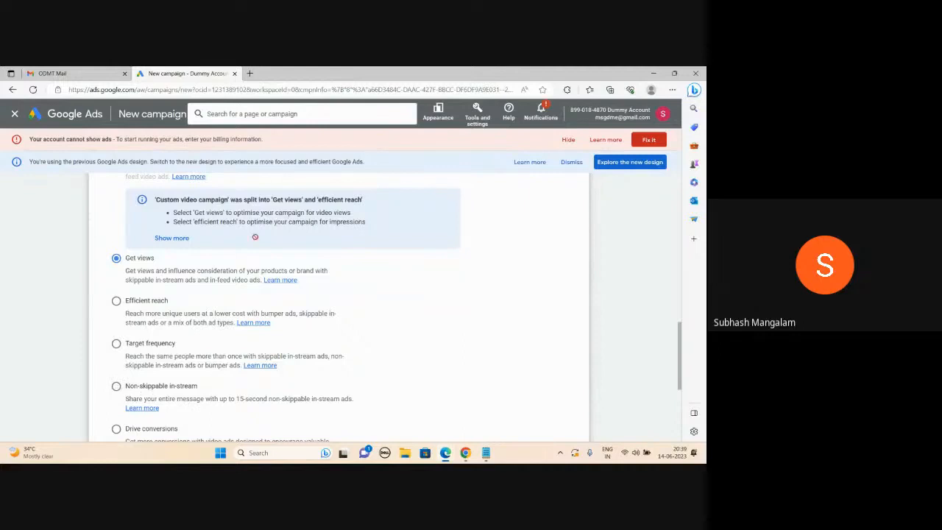
{"action": "scroll", "coordinate": [255, 243], "scroll_direction": "up", "scroll_amount": 2}
{"action": "scroll", "coordinate": [257, 276], "scroll_direction": "down", "scroll_amount": 1}
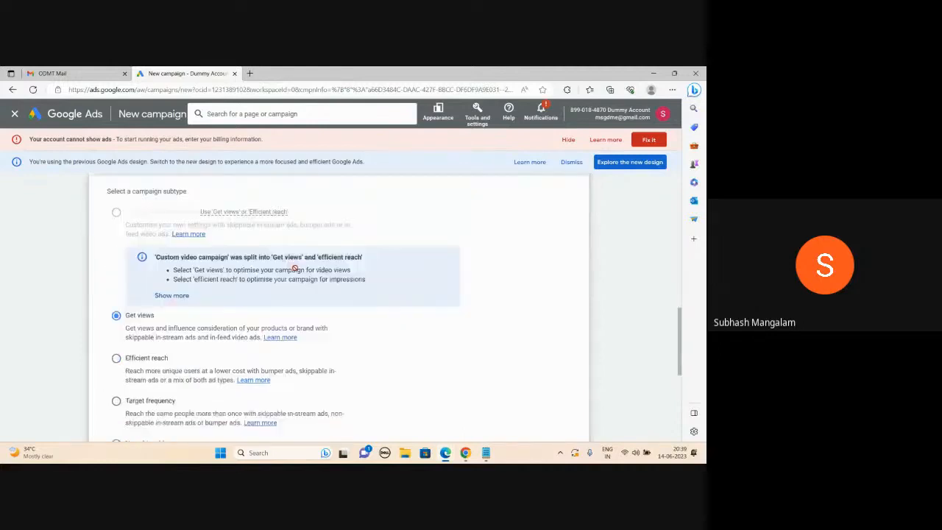
{"action": "scroll", "coordinate": [153, 288], "scroll_direction": "down", "scroll_amount": 1}
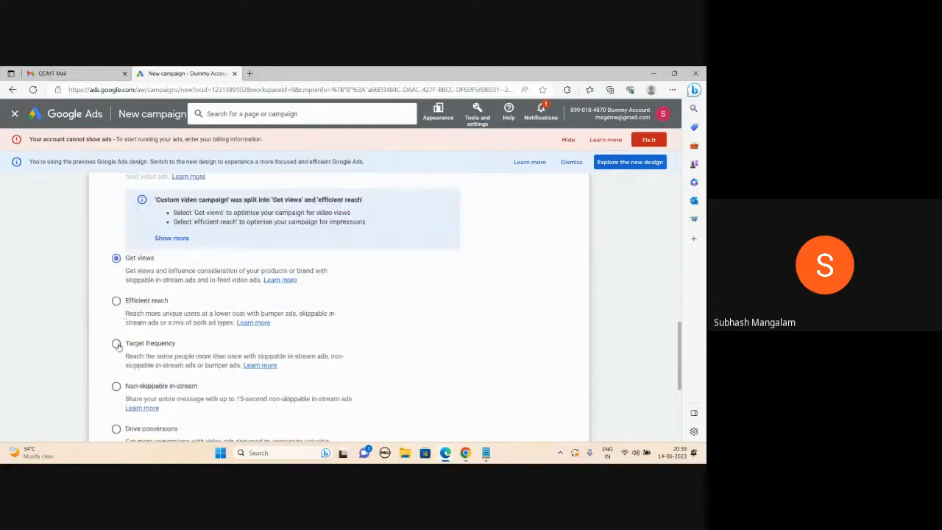
{"action": "scroll", "coordinate": [169, 316], "scroll_direction": "down", "scroll_amount": 1}
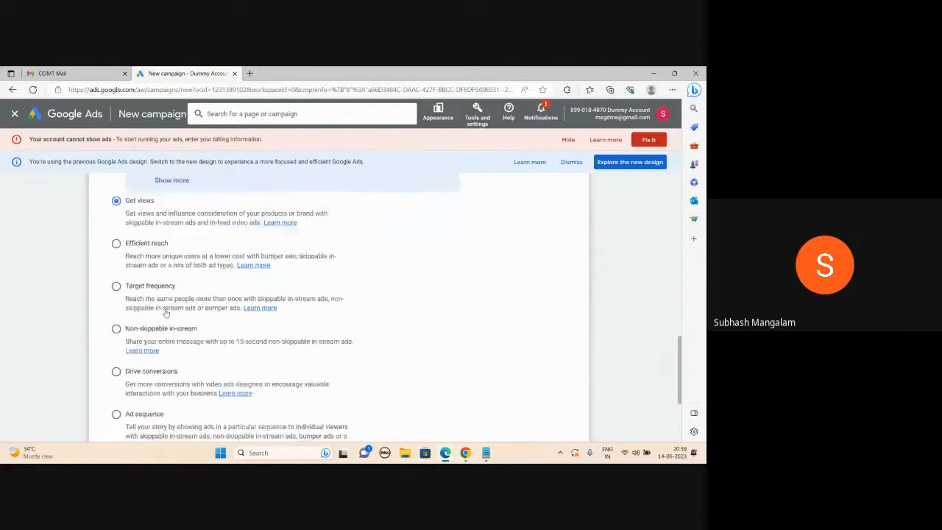
{"action": "scroll", "coordinate": [220, 294], "scroll_direction": "up", "scroll_amount": 1}
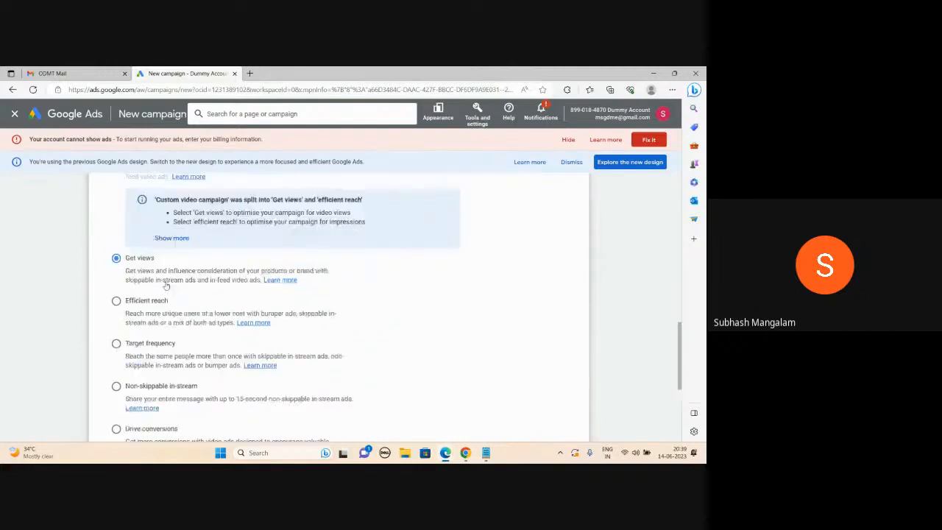
{"action": "scroll", "coordinate": [358, 287], "scroll_direction": "down", "scroll_amount": 1}
{"action": "scroll", "coordinate": [364, 280], "scroll_direction": "down", "scroll_amount": 1}
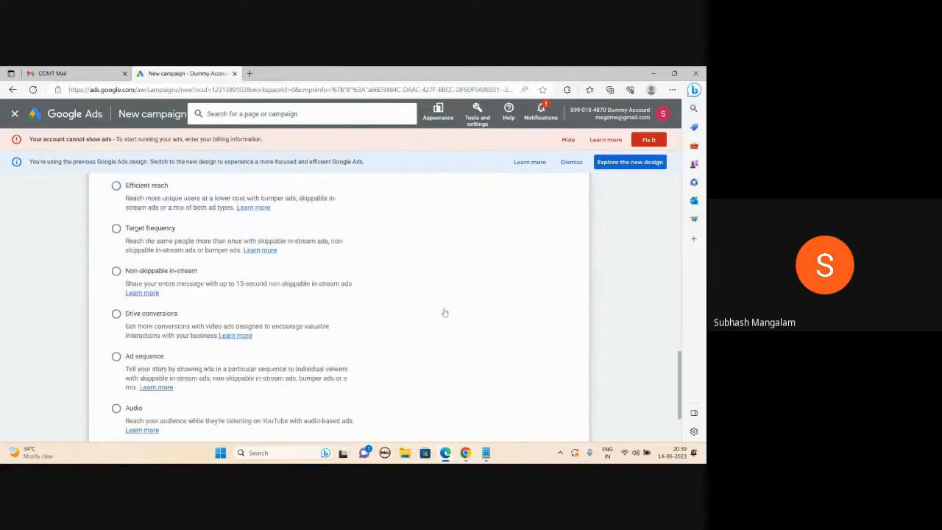
{"action": "scroll", "coordinate": [434, 312], "scroll_direction": "down", "scroll_amount": 1}
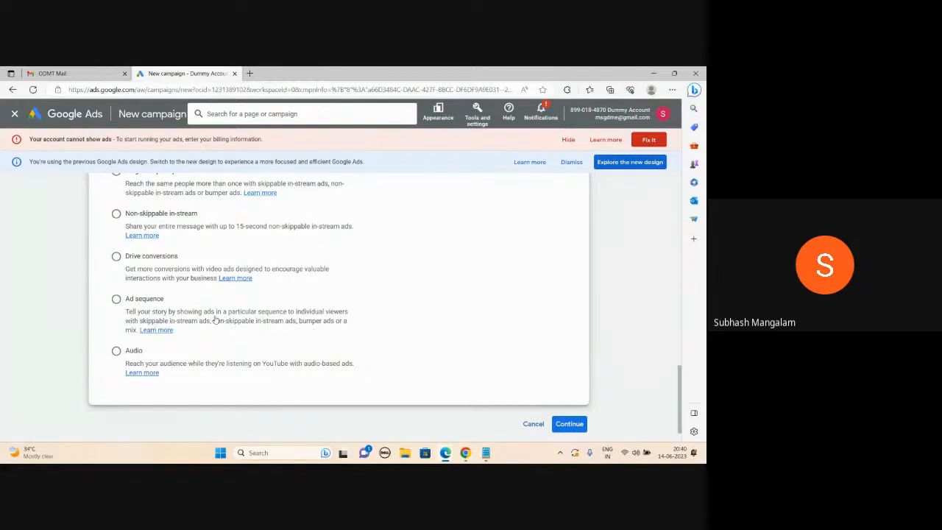
Step: Review the video campaign subtypes and continue the campaign setup with the Get views subtype
{"action": "scroll", "coordinate": [334, 301], "scroll_direction": "up", "scroll_amount": 3}
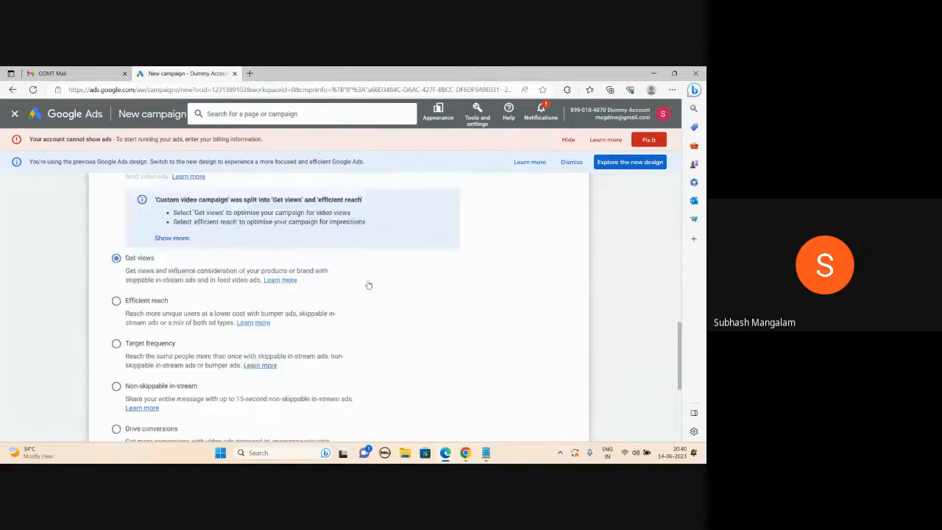
{"action": "scroll", "coordinate": [108, 277], "scroll_direction": "up", "scroll_amount": 2}
{"action": "scroll", "coordinate": [108, 278], "scroll_direction": "down", "scroll_amount": 1}
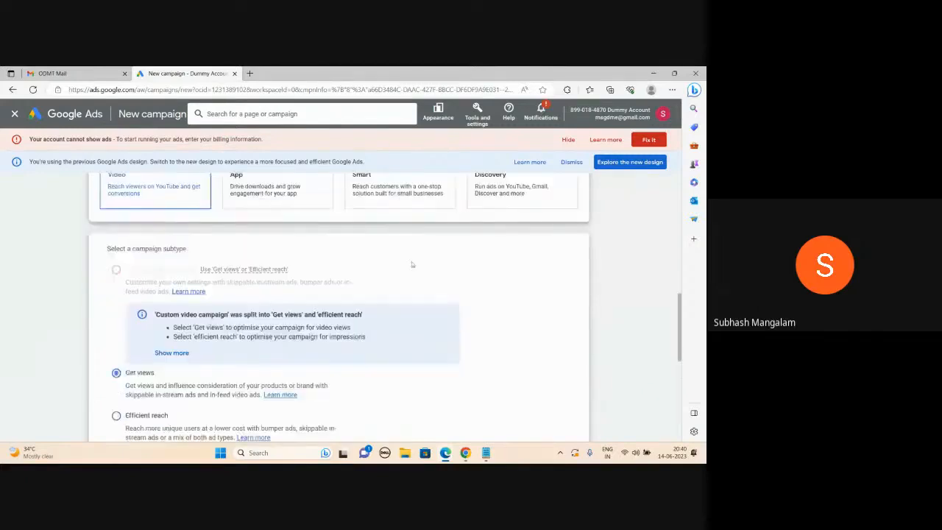
{"action": "scroll", "coordinate": [119, 326], "scroll_direction": "down", "scroll_amount": 1}
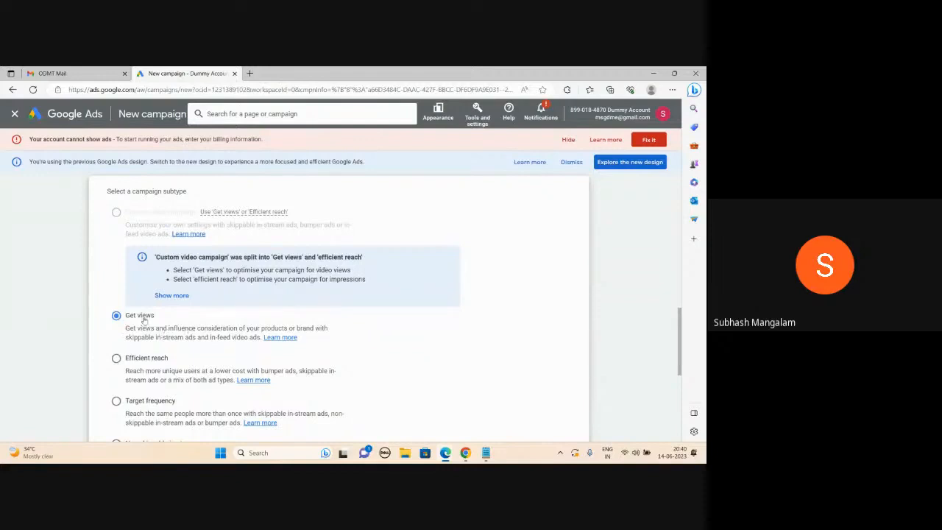
{"action": "scroll", "coordinate": [144, 319], "scroll_direction": "down", "scroll_amount": 5}
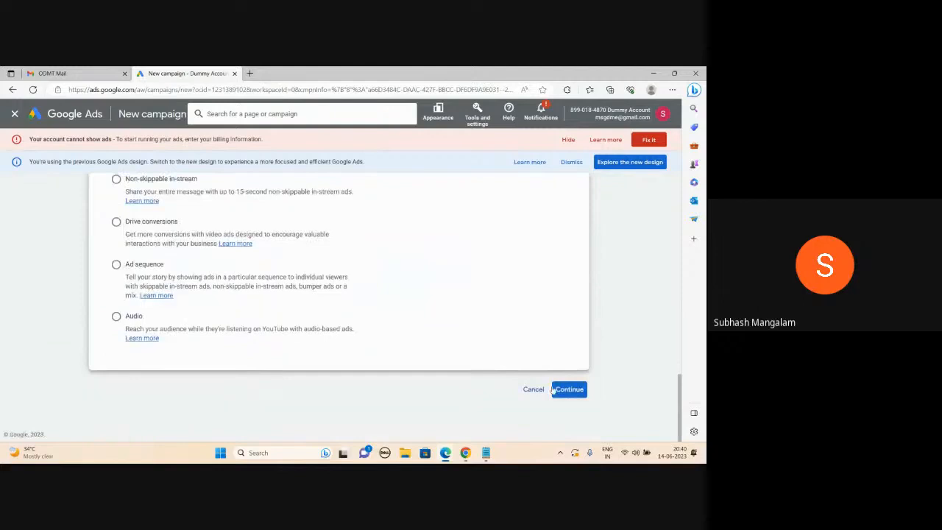
{"action": "left_click", "coordinate": [564, 387]}
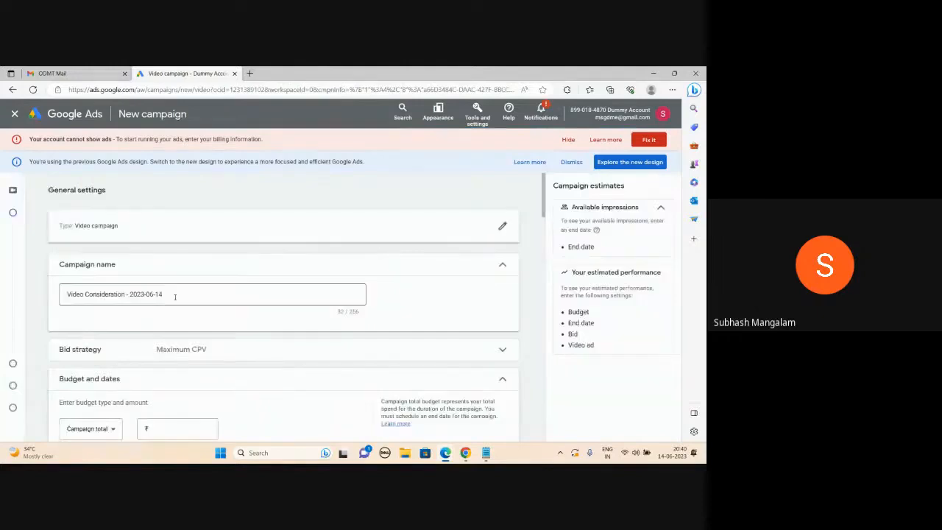
Step: Examine the campaign name and the bid strategy section in the general settings
{"action": "scroll", "coordinate": [155, 284], "scroll_direction": "down", "scroll_amount": 1}
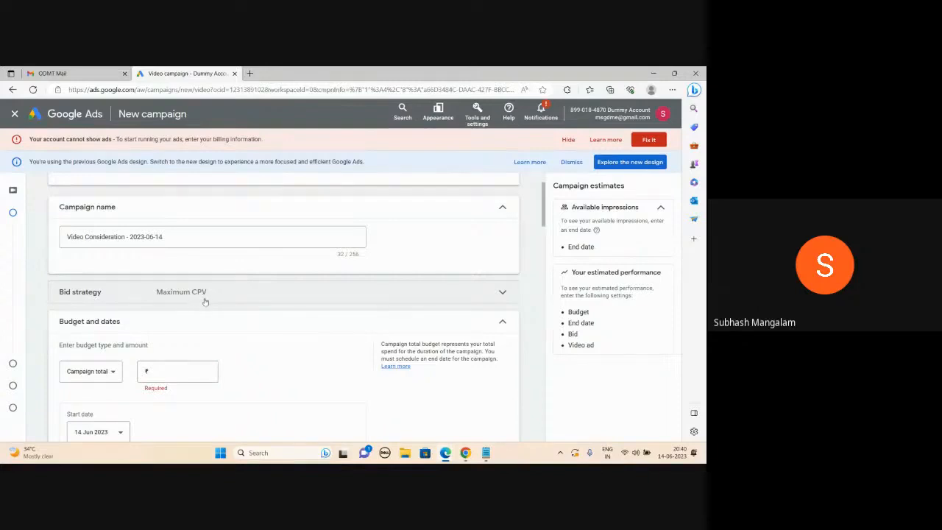
{"action": "left_click", "coordinate": [500, 292]}
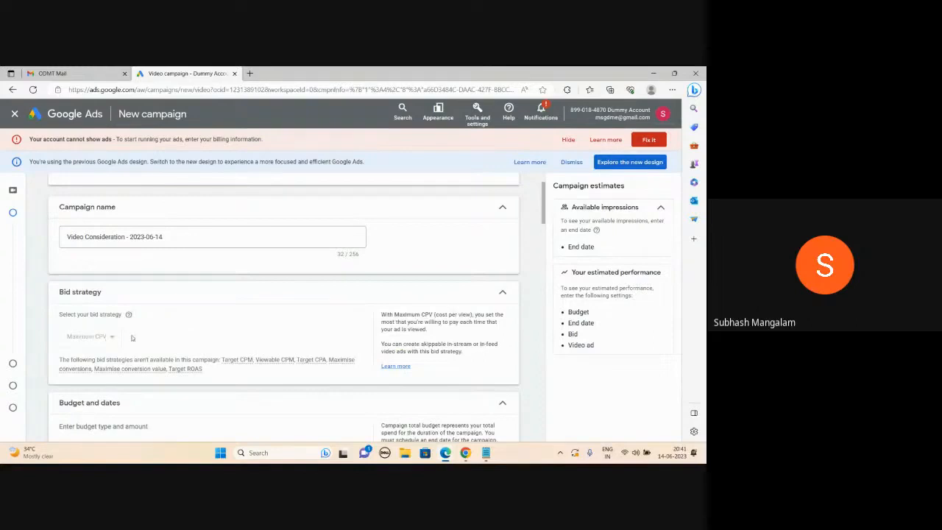
{"action": "left_click", "coordinate": [500, 292]}
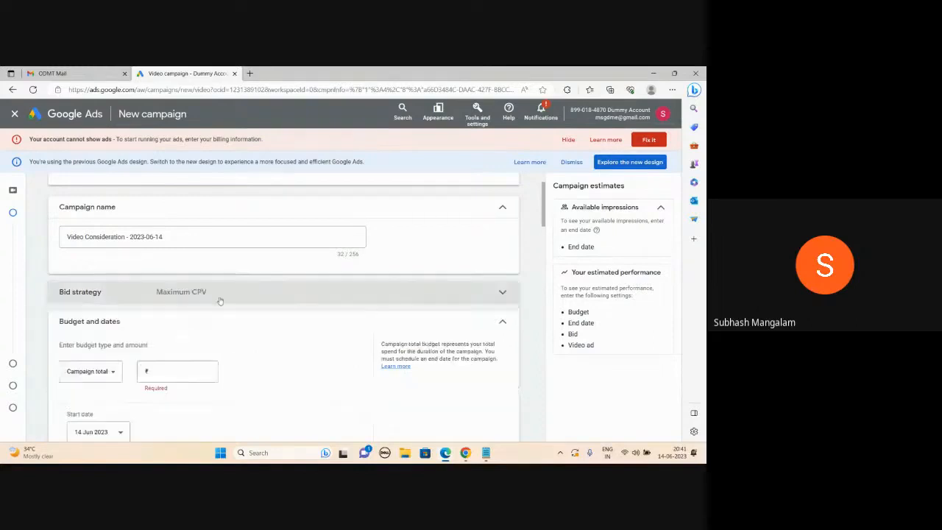
{"action": "scroll", "coordinate": [205, 266], "scroll_direction": "up", "scroll_amount": 1}
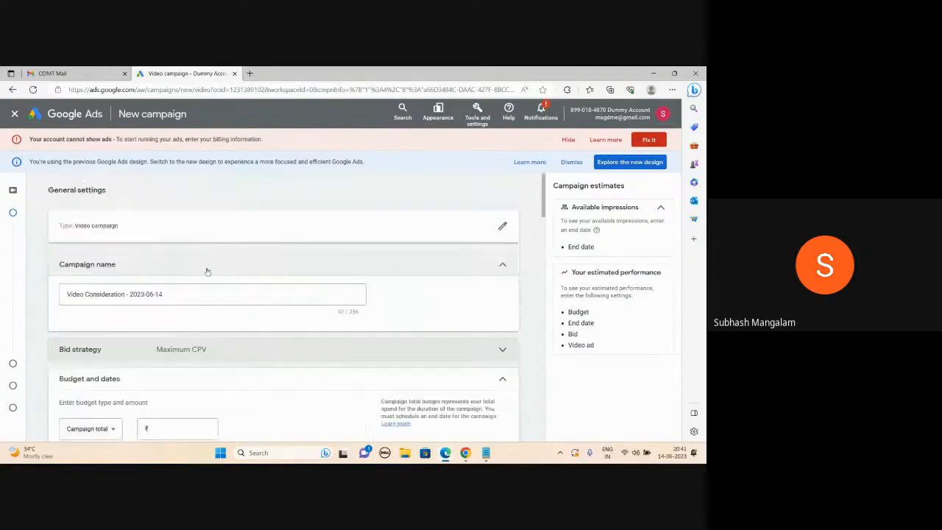
{"action": "scroll", "coordinate": [201, 294], "scroll_direction": "down", "scroll_amount": 1}
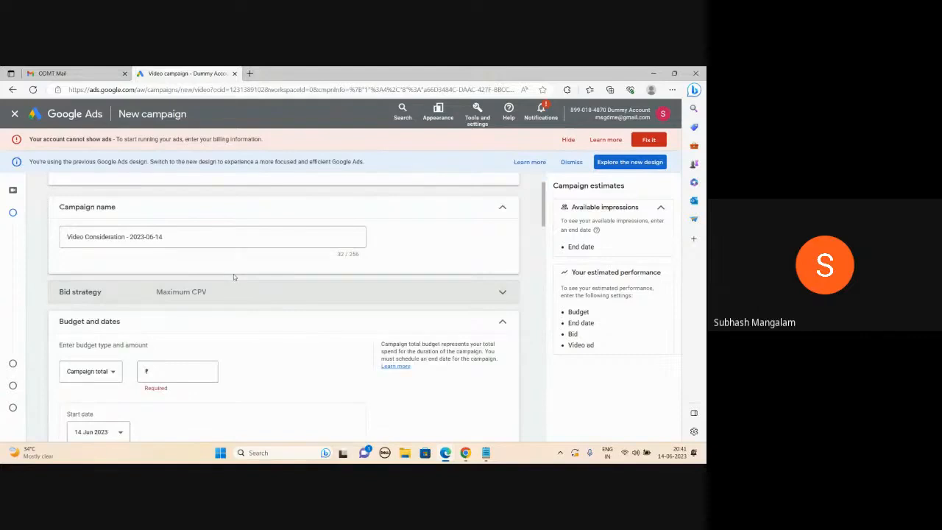
Step: Change the campaign budget type to Daily and set the amount to ₹1,000
{"action": "scroll", "coordinate": [292, 301], "scroll_direction": "down", "scroll_amount": 2}
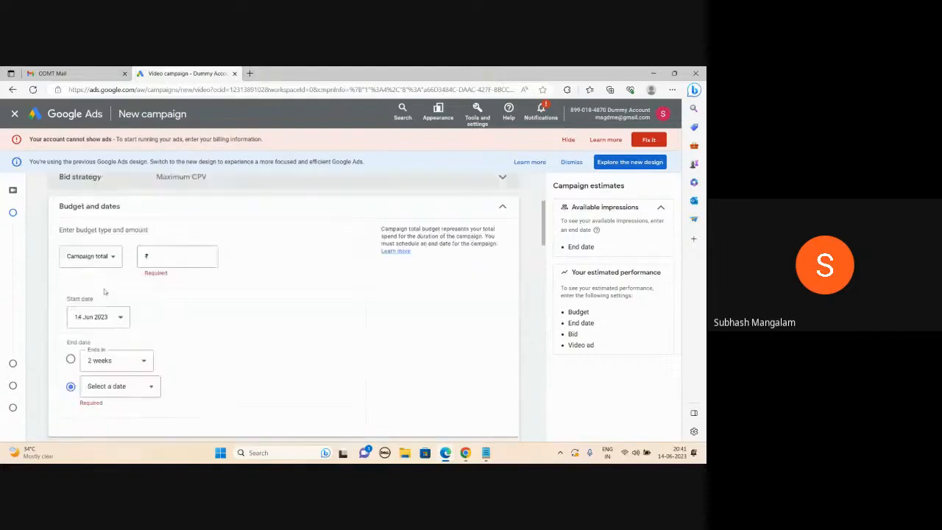
{"action": "left_click", "coordinate": [91, 256]}
{"action": "left_click", "coordinate": [114, 265]}
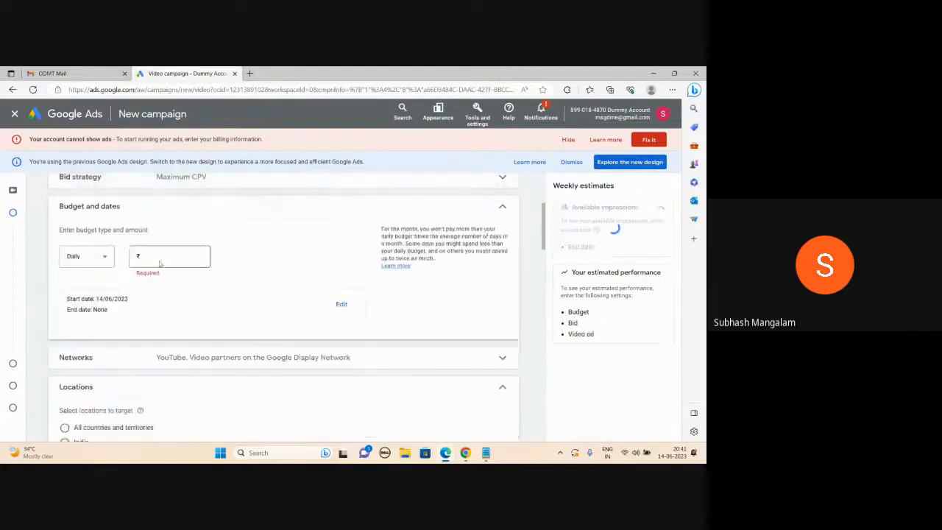
{"action": "left_click", "coordinate": [167, 257]}
{"action": "type", "text": "1000"}
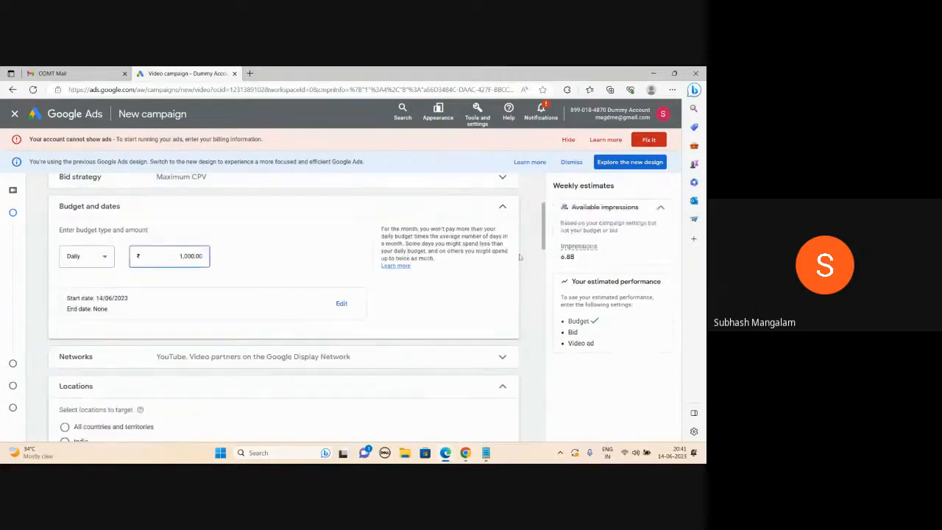
{"action": "scroll", "coordinate": [458, 281], "scroll_direction": "down", "scroll_amount": 1}
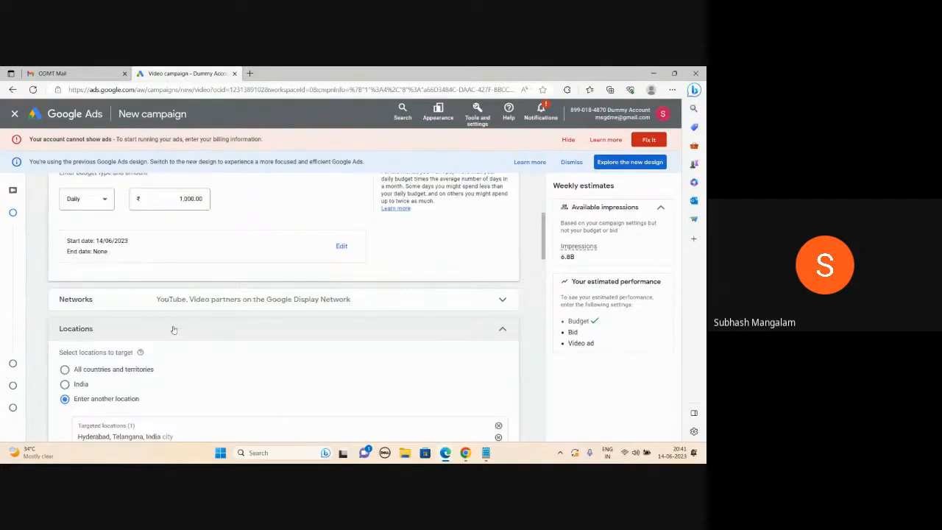
{"action": "scroll", "coordinate": [126, 292], "scroll_direction": "up", "scroll_amount": 1}
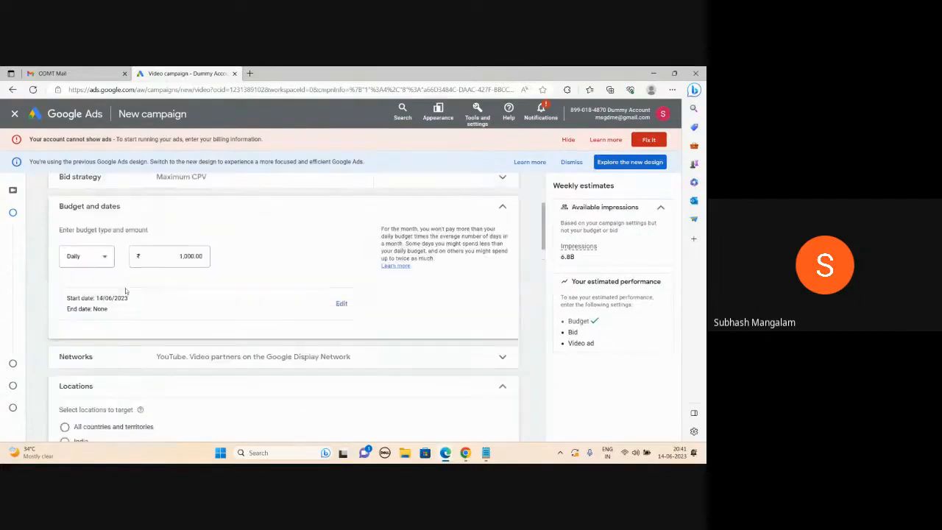
Step: Exclude video partners on the Google Display Network from the campaign's networks
{"action": "scroll", "coordinate": [145, 305], "scroll_direction": "down", "scroll_amount": 1}
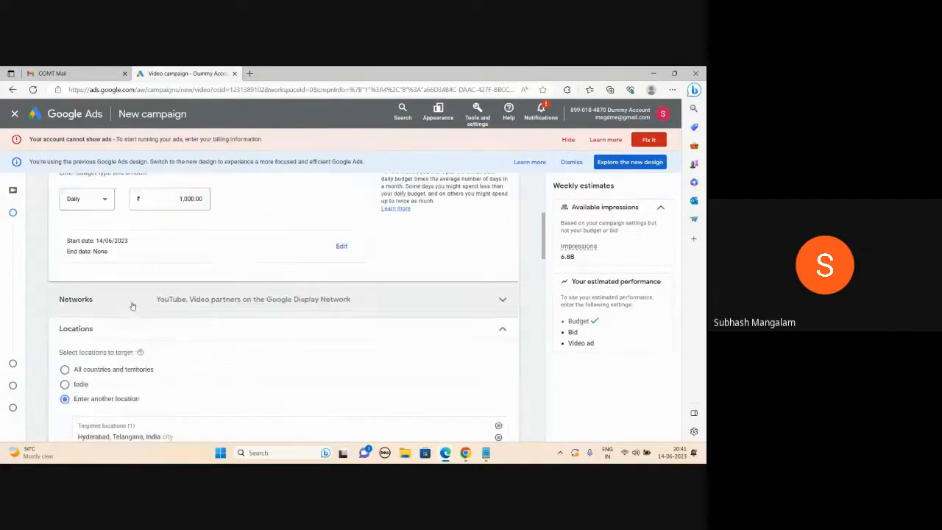
{"action": "left_click", "coordinate": [169, 306]}
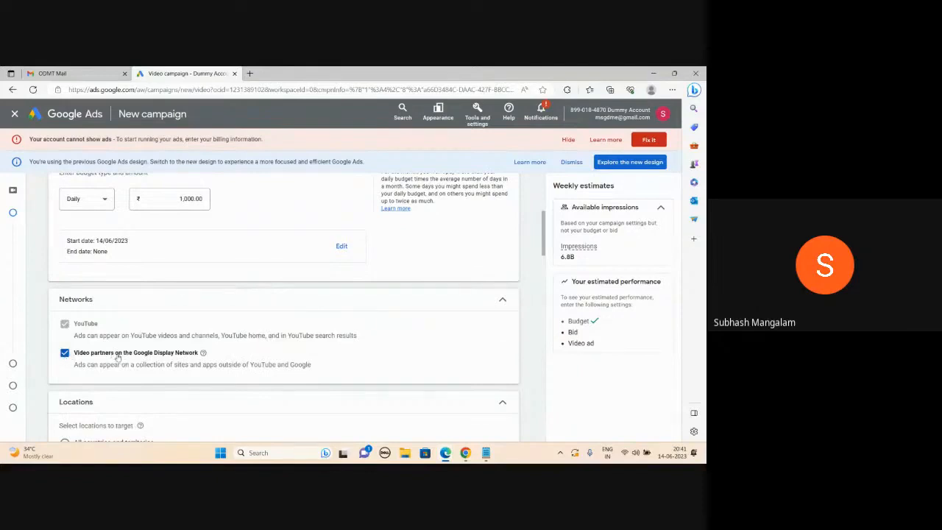
{"action": "left_click", "coordinate": [64, 354]}
{"action": "left_click", "coordinate": [503, 300]}
Step: Review the location and language settings, and examine the suggested videos on the YouTube watch page open in Chrome
{"action": "scroll", "coordinate": [372, 353], "scroll_direction": "down", "scroll_amount": 1}
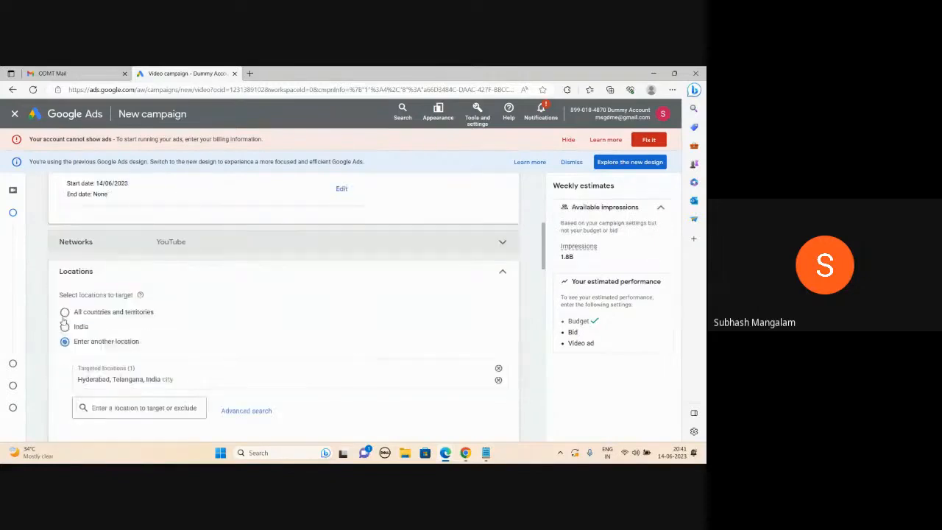
{"action": "scroll", "coordinate": [241, 309], "scroll_direction": "down", "scroll_amount": 2}
{"action": "scroll", "coordinate": [241, 309], "scroll_direction": "down", "scroll_amount": 1}
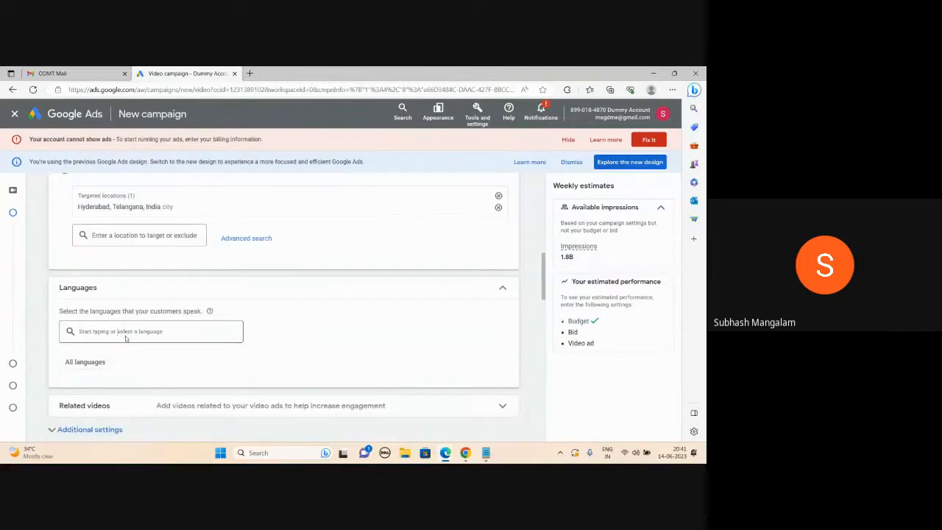
{"action": "scroll", "coordinate": [126, 338], "scroll_direction": "down", "scroll_amount": 2}
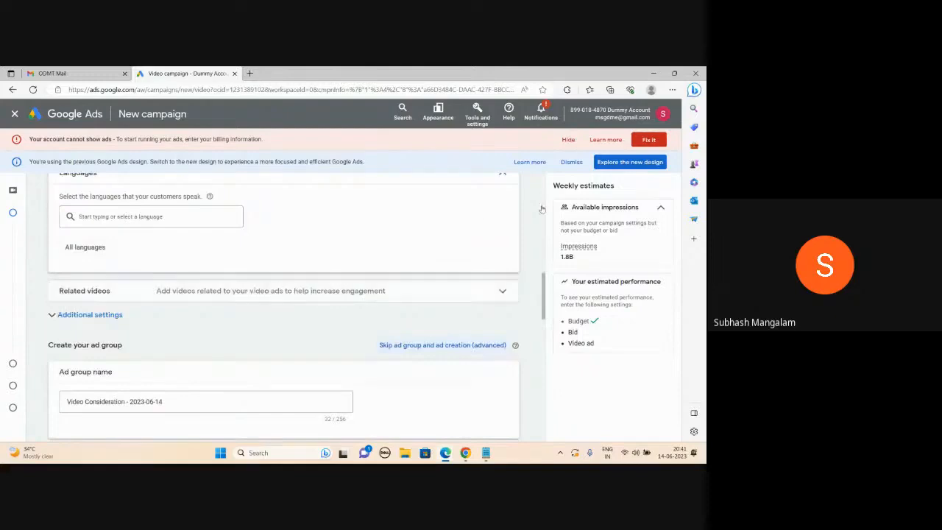
{"action": "left_click", "coordinate": [465, 453]}
{"action": "scroll", "coordinate": [275, 314], "scroll_direction": "down", "scroll_amount": 2}
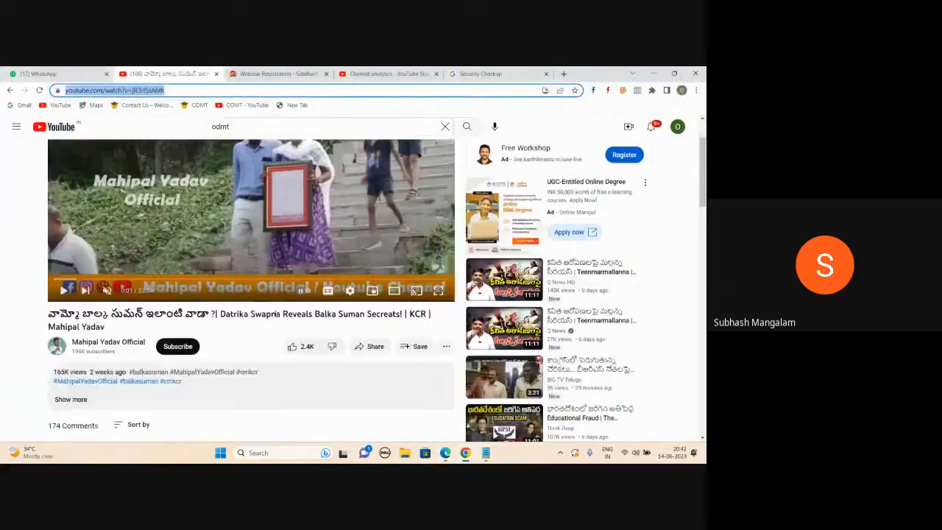
{"action": "scroll", "coordinate": [274, 314], "scroll_direction": "down", "scroll_amount": 4}
{"action": "scroll", "coordinate": [274, 314], "scroll_direction": "up", "scroll_amount": 5}
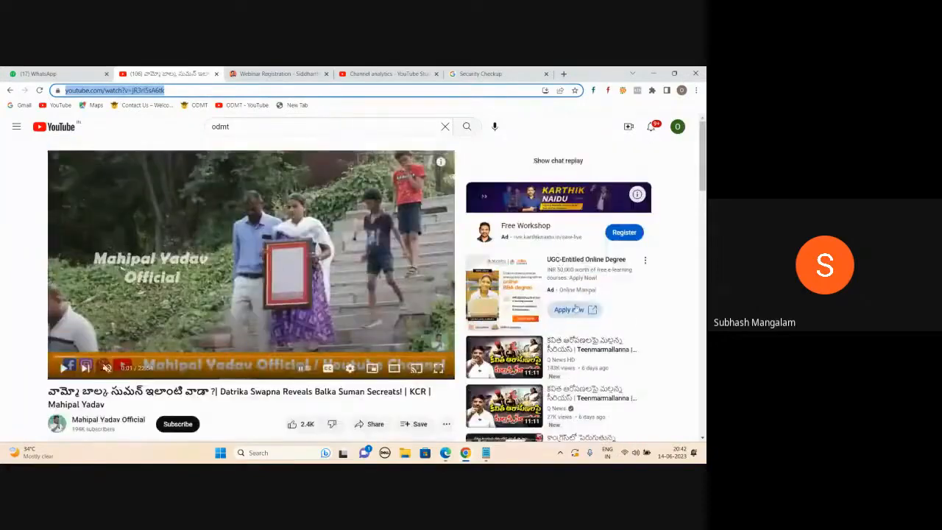
{"action": "scroll", "coordinate": [576, 309], "scroll_direction": "down", "scroll_amount": 12}
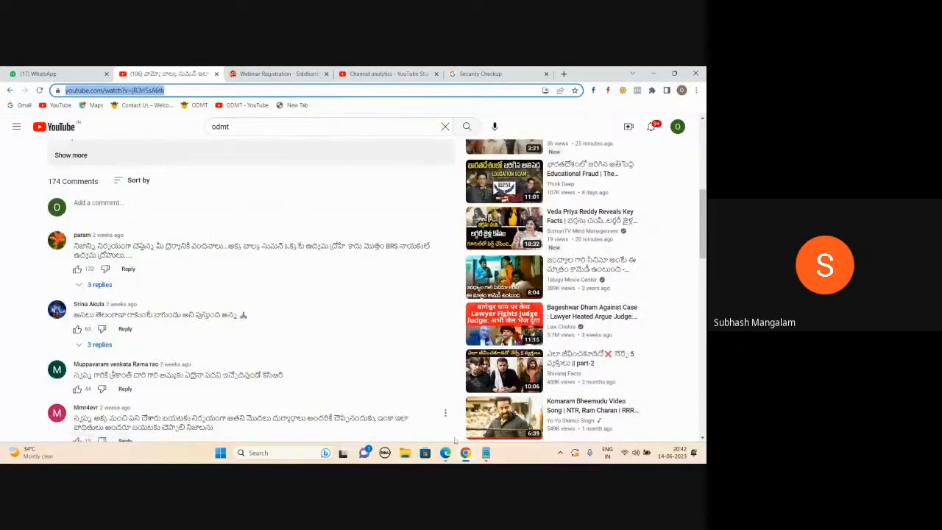
Step: Return to the Google Ads campaign in Edge and open the dialog for adding related videos
{"action": "left_click", "coordinate": [445, 453]}
{"action": "left_click", "coordinate": [364, 410]}
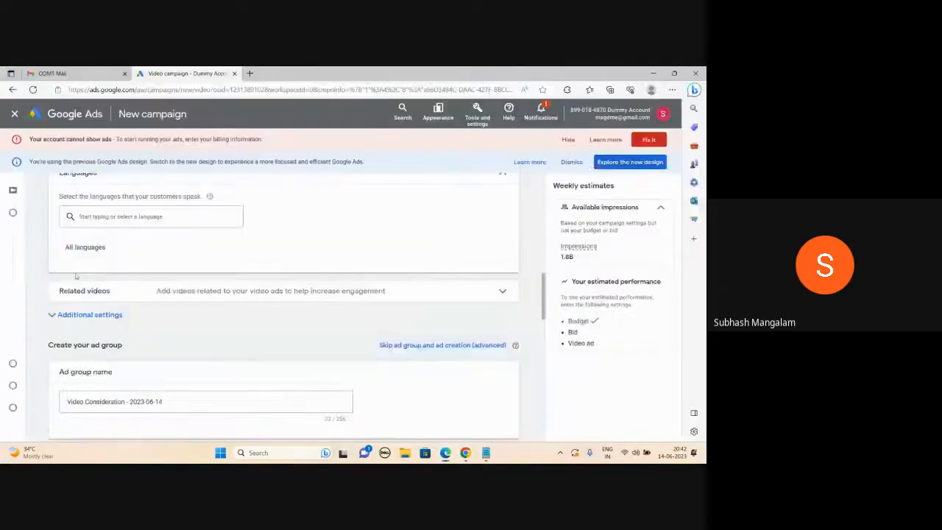
{"action": "left_click", "coordinate": [501, 292]}
{"action": "left_click", "coordinate": [96, 335]}
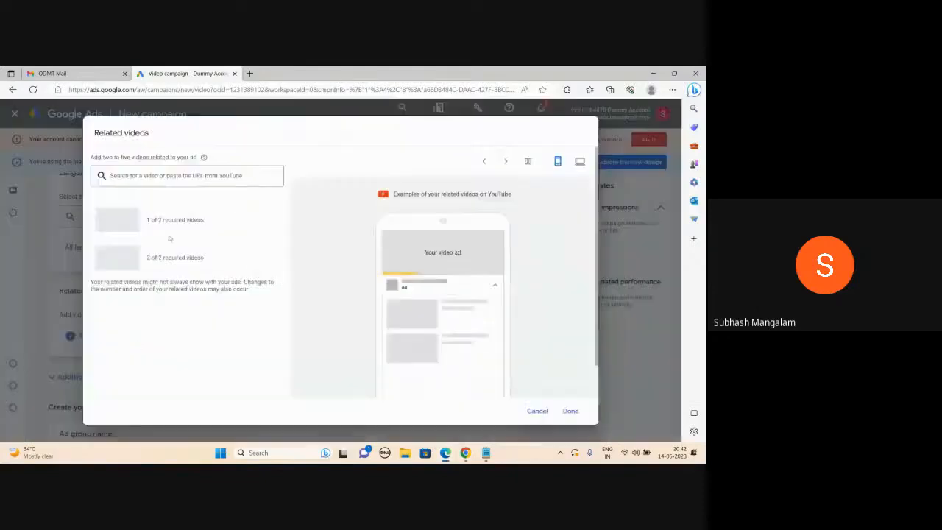
Step: Open YouTube in a new browser tab and search for "odmt telugu"
{"action": "left_click", "coordinate": [249, 73]}
{"action": "type", "text": "you"}
{"action": "key", "text": "Return"}
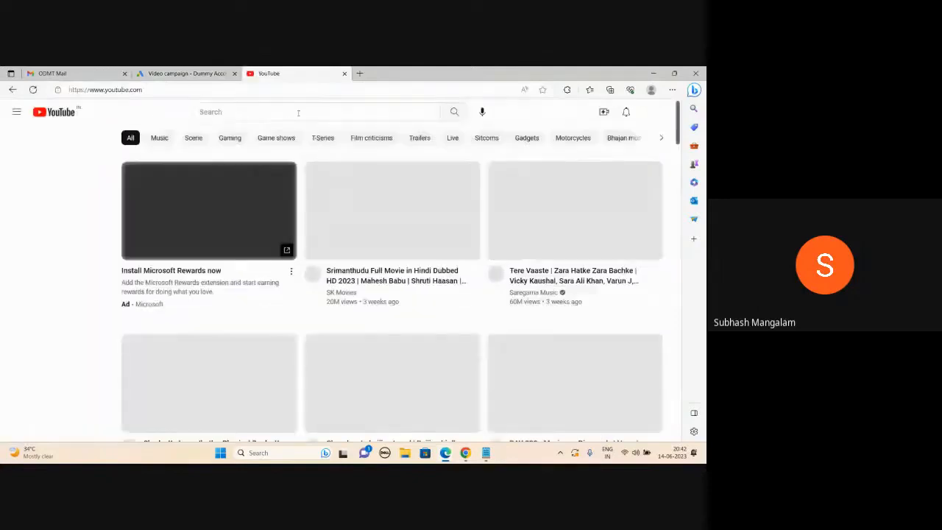
{"action": "type", "text": "ddmt telugu"}
{"action": "key", "text": "Return"}
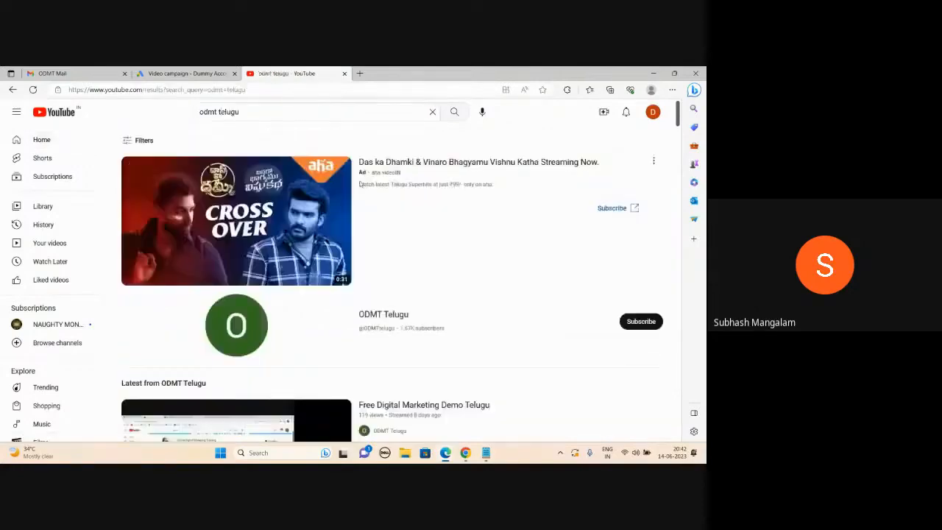
Step: Open the ODMT Telugu channel and show its list of videos
{"action": "left_click", "coordinate": [366, 275]}
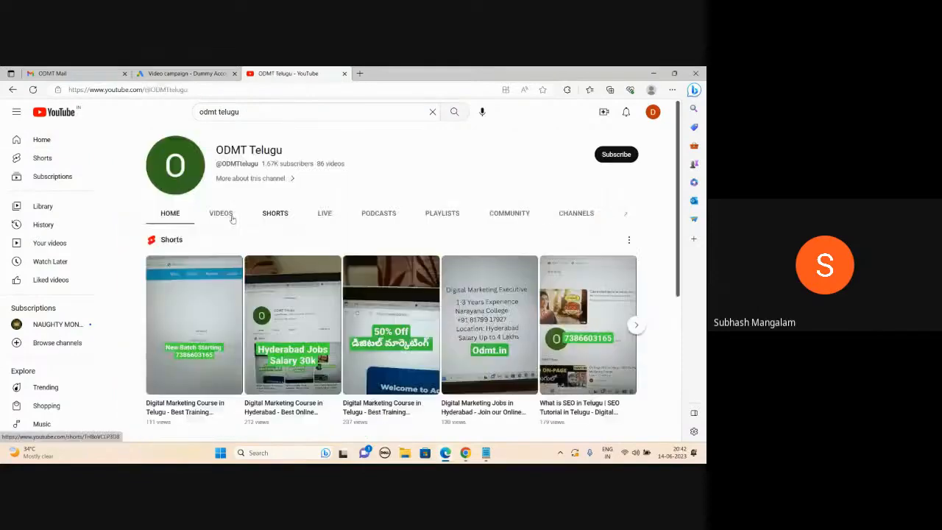
{"action": "left_click", "coordinate": [230, 215]}
{"action": "scroll", "coordinate": [197, 292], "scroll_direction": "down", "scroll_amount": 1}
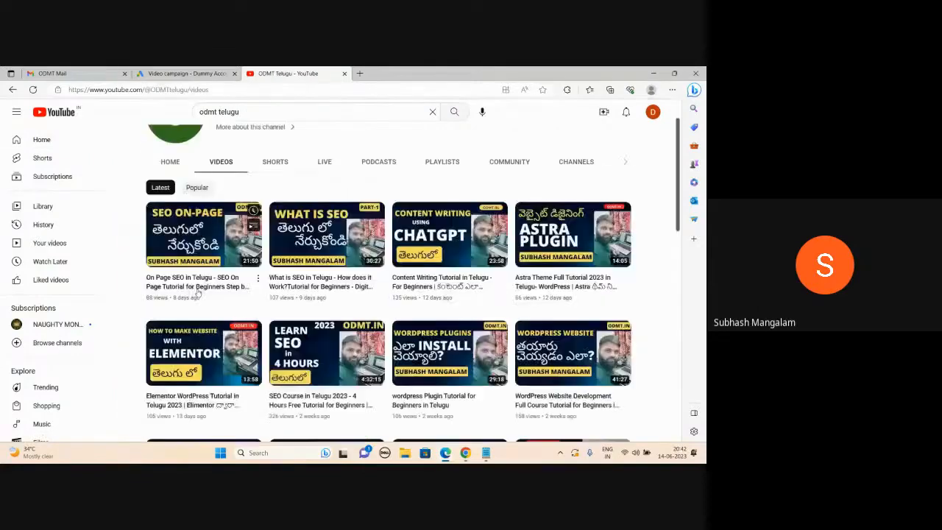
Step: Open the On Page SEO, What is SEO, Content Writing, Astra Theme and Elementor WordPress videos in separate new tabs
{"action": "right_click", "coordinate": [197, 293]}
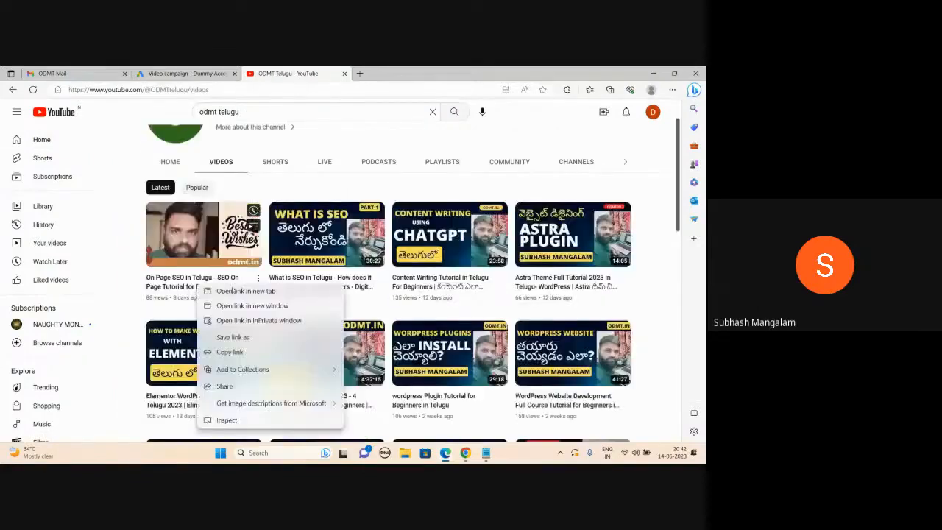
{"action": "left_click", "coordinate": [233, 290]}
{"action": "right_click", "coordinate": [303, 282]}
{"action": "left_click", "coordinate": [328, 288]}
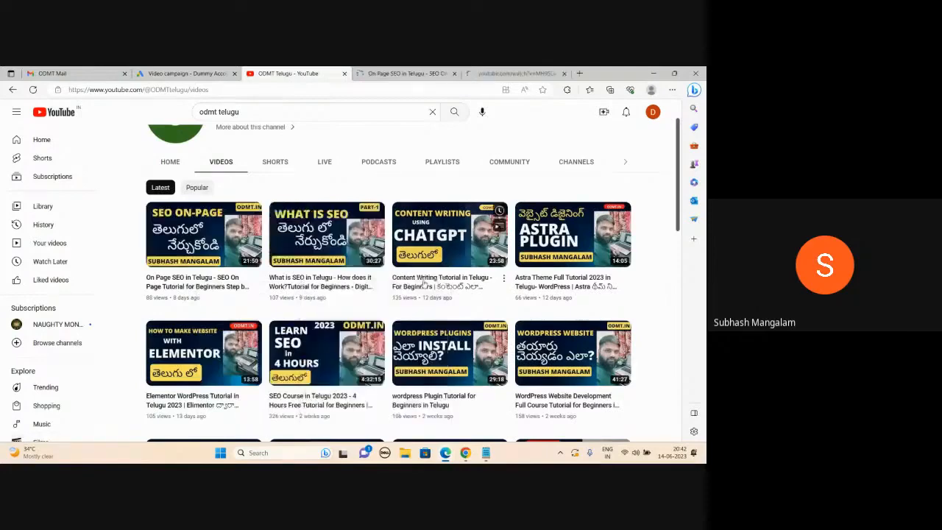
{"action": "right_click", "coordinate": [421, 286]}
{"action": "left_click", "coordinate": [457, 293]}
{"action": "right_click", "coordinate": [535, 282]}
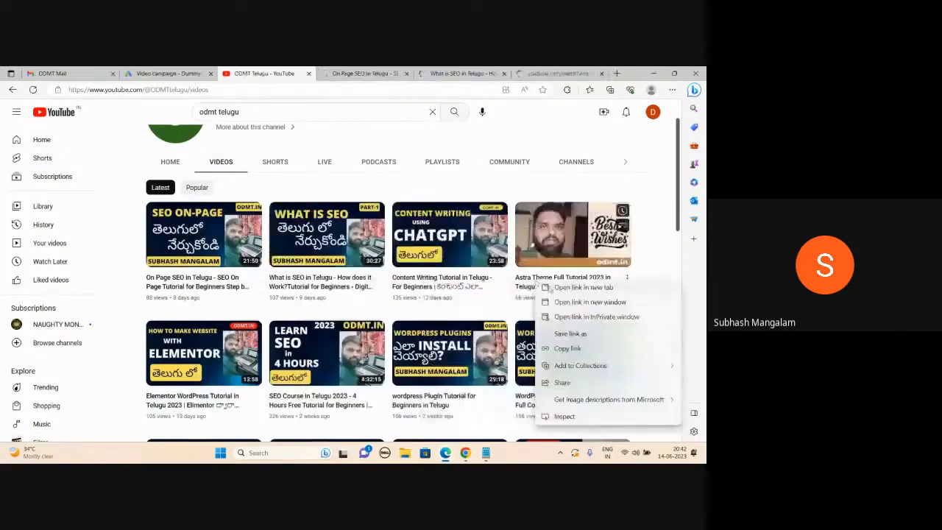
{"action": "left_click", "coordinate": [562, 285]}
{"action": "right_click", "coordinate": [214, 397]}
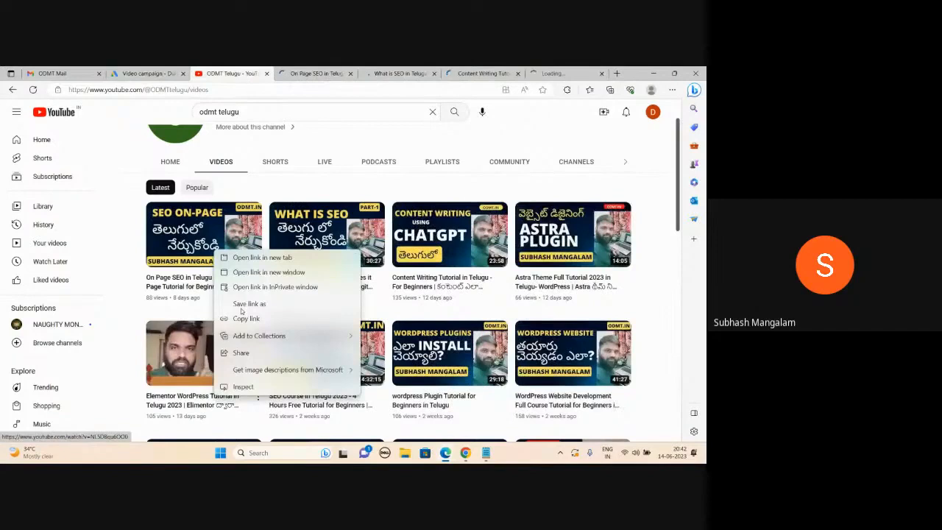
{"action": "left_click", "coordinate": [257, 258]}
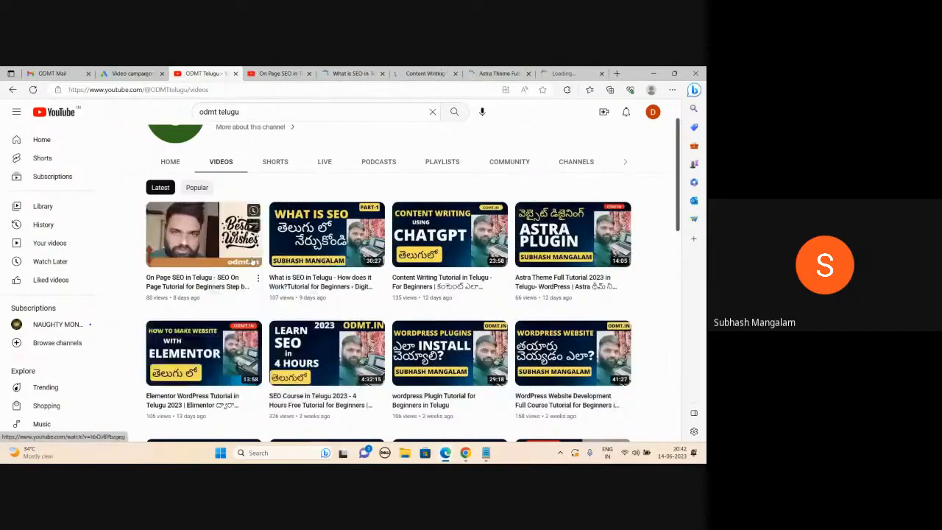
Step: Add the On Page SEO video to the campaign's related videos using its YouTube URL, and close its video tab
{"action": "left_click", "coordinate": [279, 74]}
{"action": "left_click", "coordinate": [134, 90]}
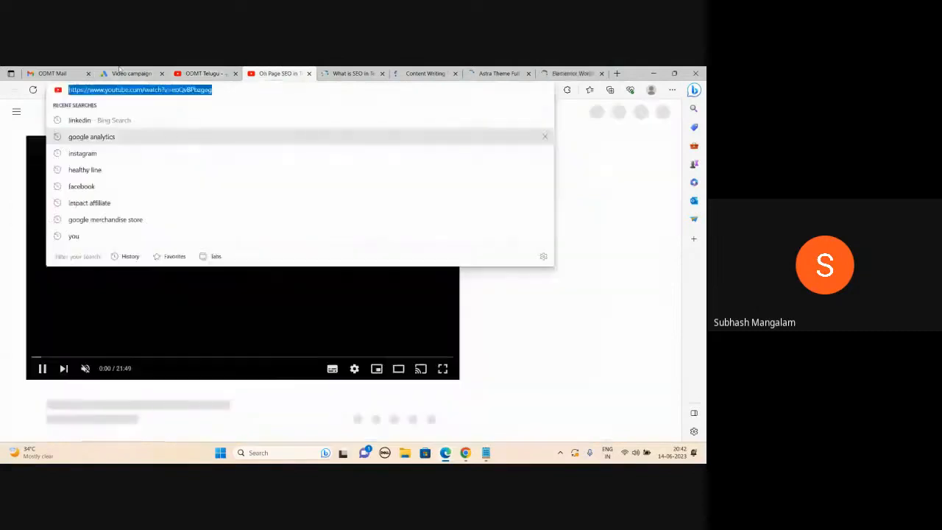
{"action": "left_click", "coordinate": [121, 73]}
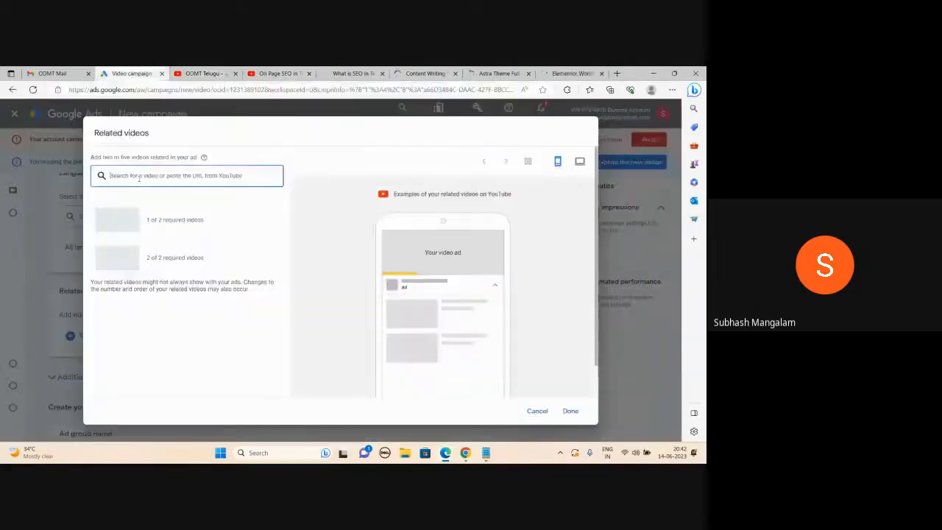
{"action": "key", "text": "ctrl+v"}
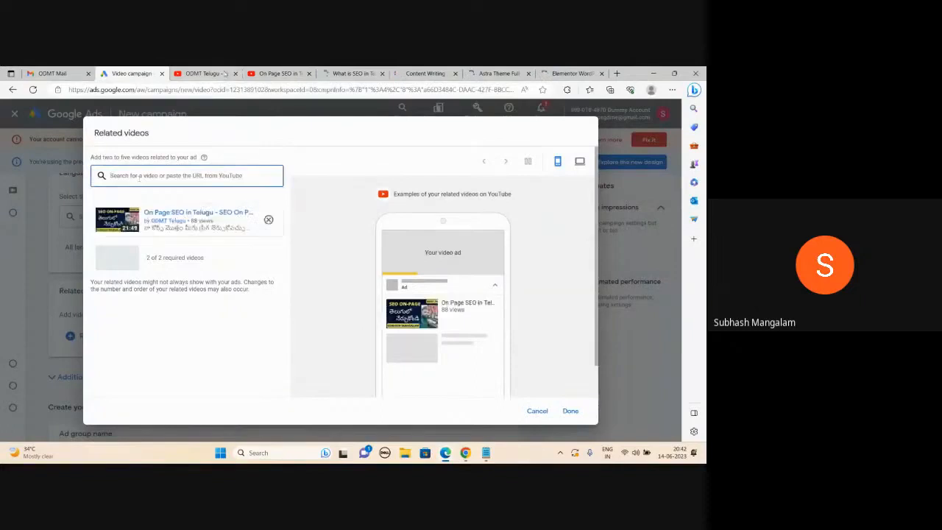
{"action": "left_click", "coordinate": [280, 73]}
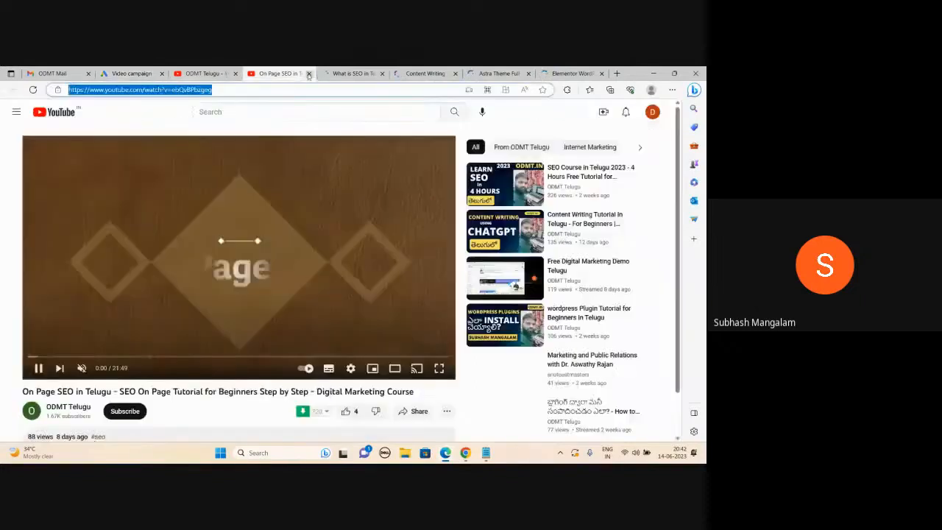
{"action": "left_click", "coordinate": [309, 73]}
Step: Copy the What is SEO video's URL into the related videos and close that video's tab
{"action": "left_click", "coordinate": [260, 89]}
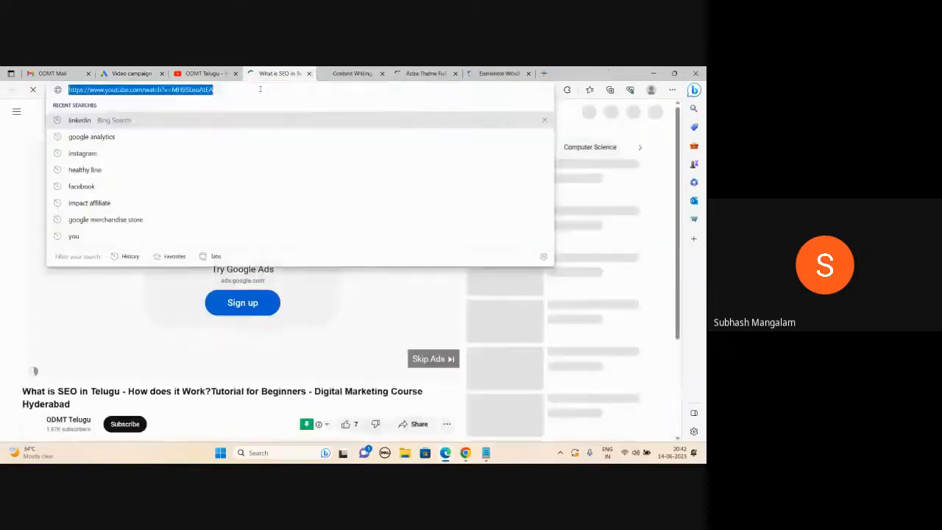
{"action": "key", "text": "ctrl+c"}
{"action": "left_click", "coordinate": [131, 74]}
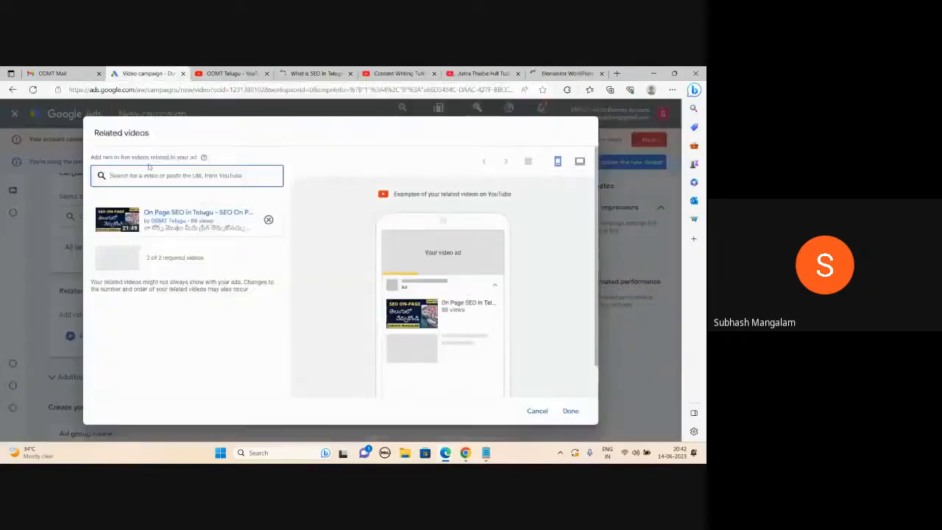
{"action": "key", "text": "ctrl+v"}
{"action": "left_click", "coordinate": [342, 75]}
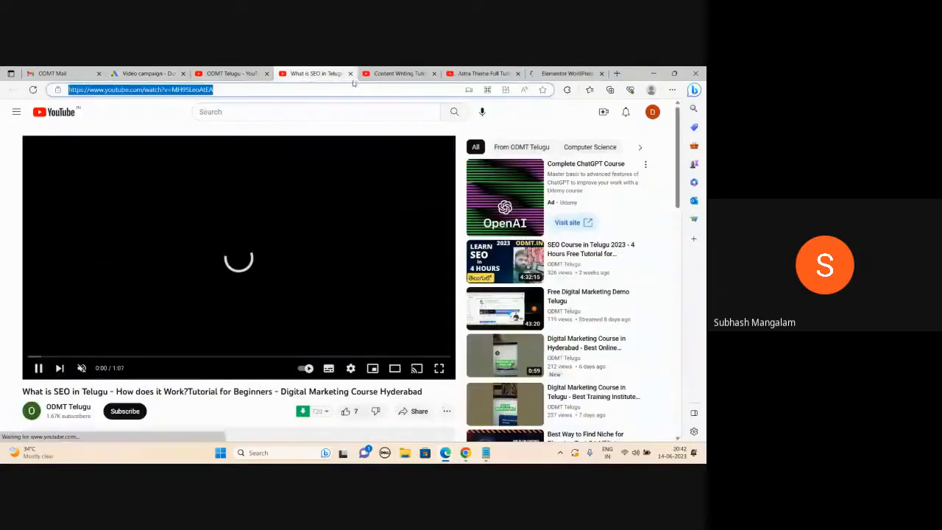
{"action": "left_click", "coordinate": [351, 73]}
Step: Copy the Content Writing Tutorial video's URL into the related videos and close that video's tab
{"action": "left_click", "coordinate": [147, 89]}
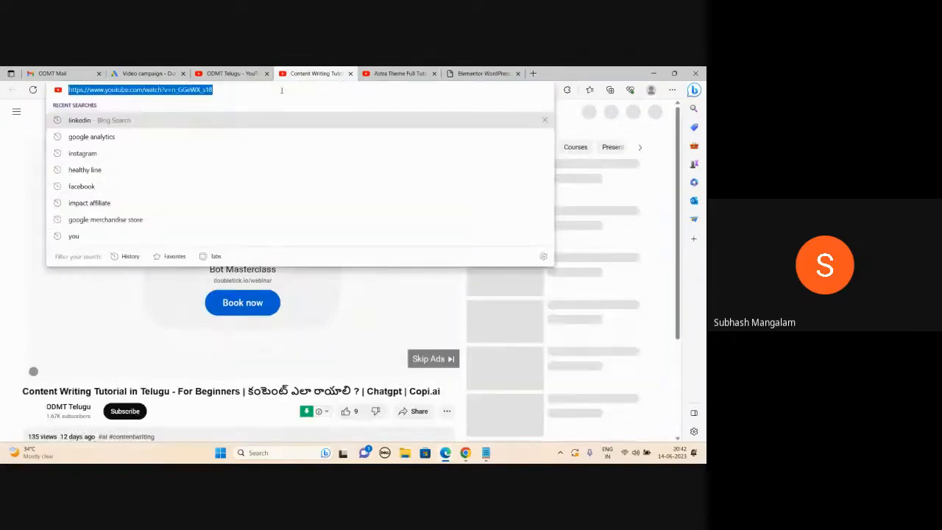
{"action": "key", "text": "ctrl+c"}
{"action": "left_click", "coordinate": [151, 74]}
{"action": "key", "text": "ctrl+v"}
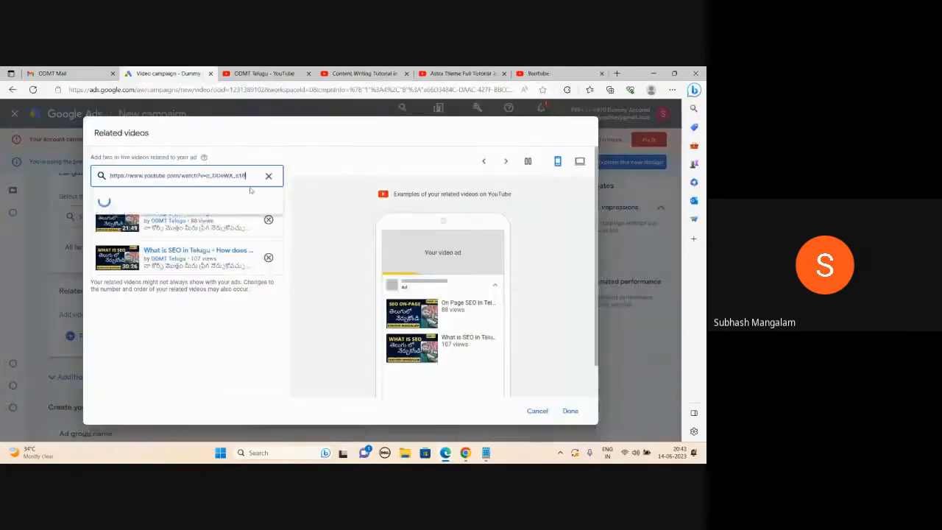
{"action": "left_click", "coordinate": [368, 72]}
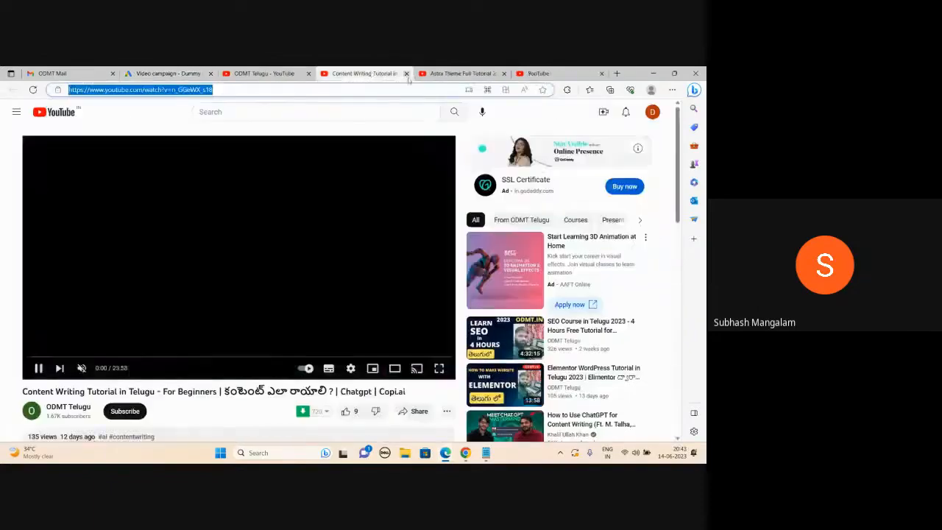
{"action": "left_click", "coordinate": [406, 74]}
Step: Copy the Astra Theme Full Tutorial video's URL into the related videos and close that video's tab
{"action": "left_click", "coordinate": [212, 89]}
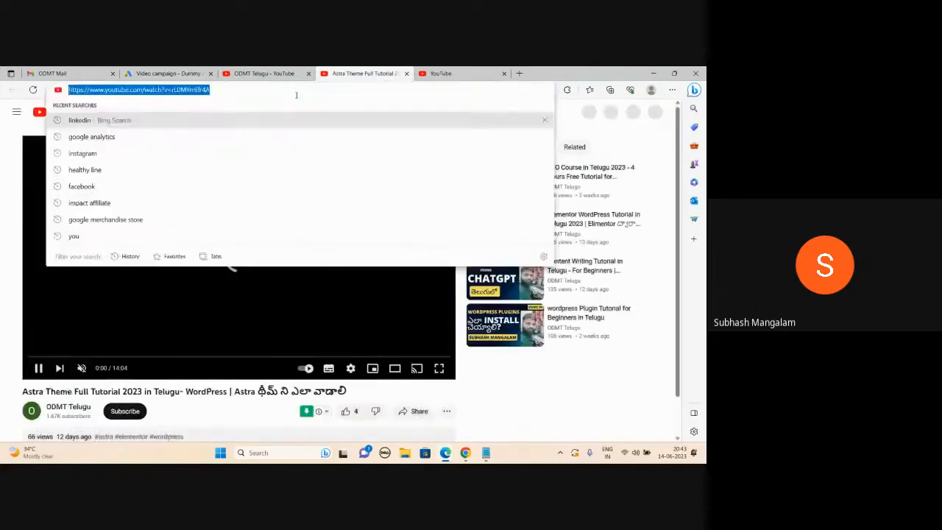
{"action": "key", "text": "ctrl+c"}
{"action": "left_click", "coordinate": [165, 74]}
{"action": "key", "text": "ctrl+v"}
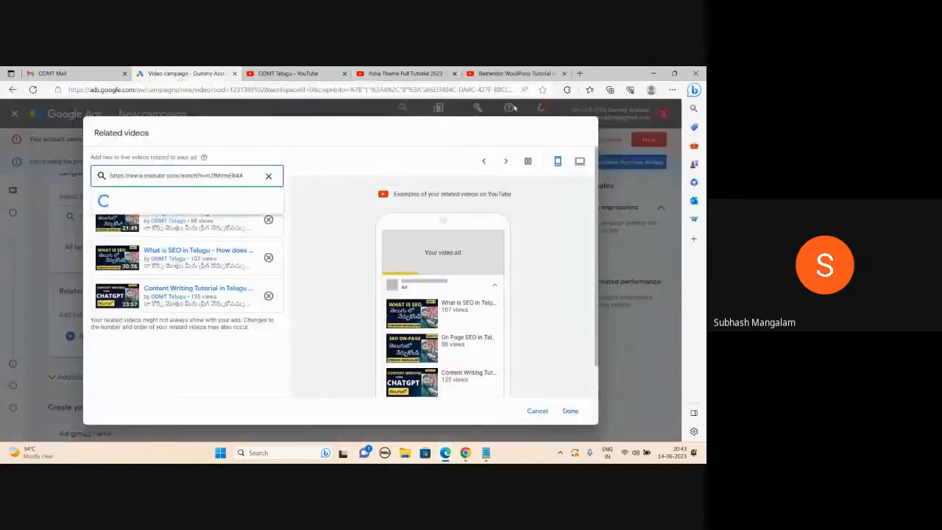
{"action": "left_click", "coordinate": [443, 71]}
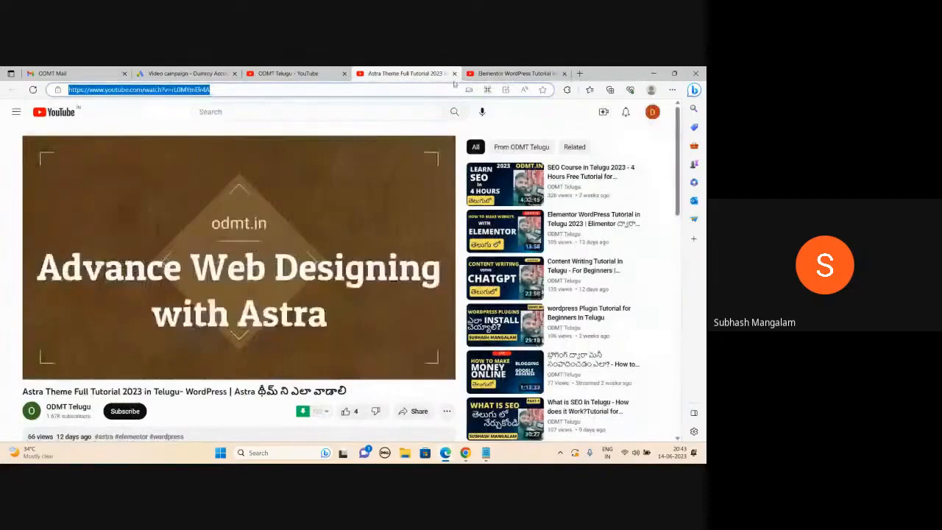
{"action": "left_click", "coordinate": [485, 74]}
{"action": "left_click", "coordinate": [454, 74]}
Step: Add the Elementor WordPress Tutorial video to the related videos using its YouTube URL
{"action": "left_click", "coordinate": [140, 89]}
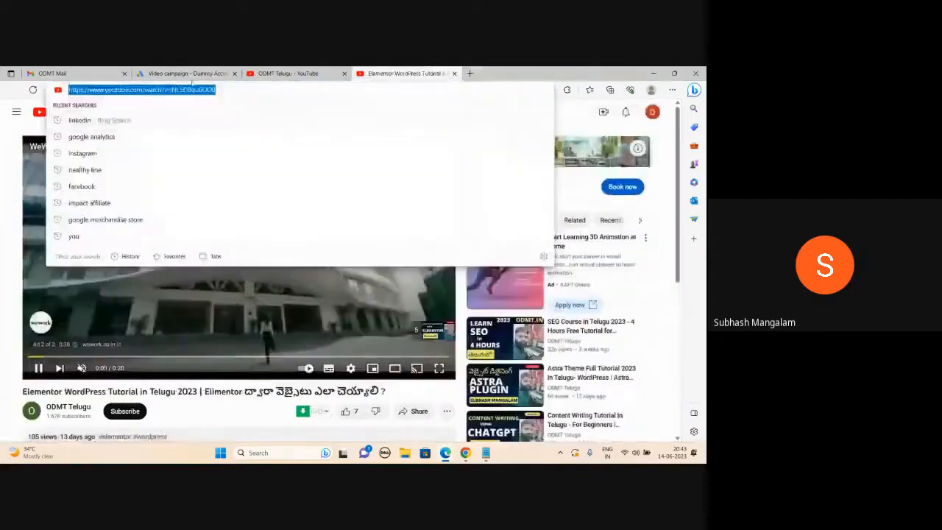
{"action": "key", "text": "ctrl+c"}
{"action": "left_click", "coordinate": [188, 74]}
{"action": "key", "text": "ctrl+v"}
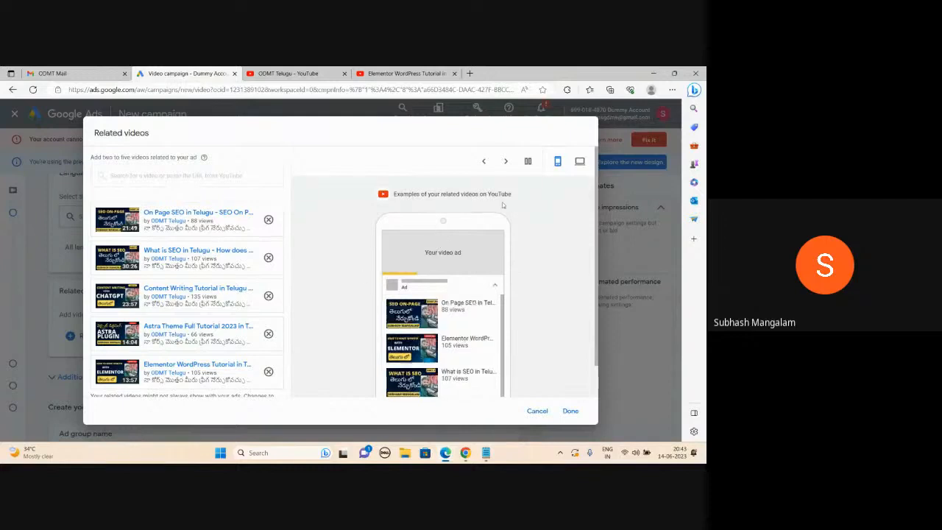
Step: Check the desktop and mobile previews of the related videos and save the selection
{"action": "left_click", "coordinate": [579, 162]}
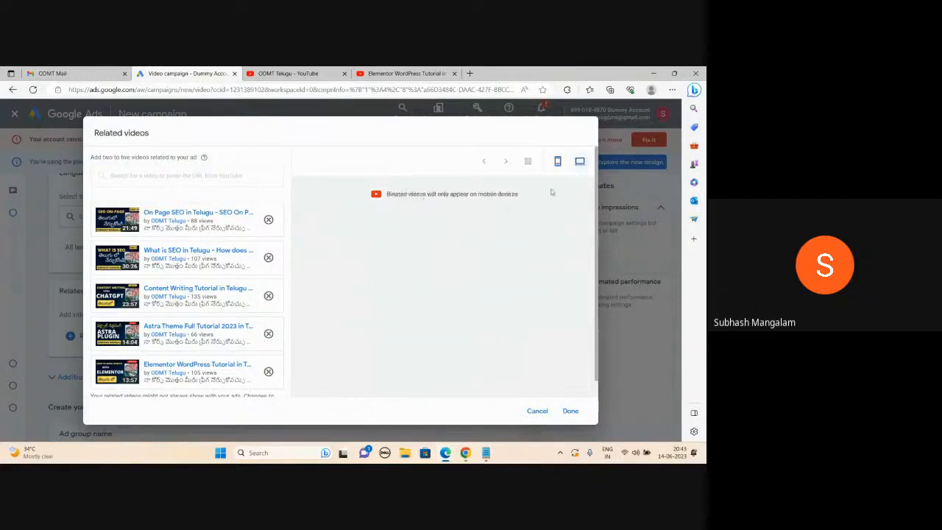
{"action": "left_click", "coordinate": [557, 161]}
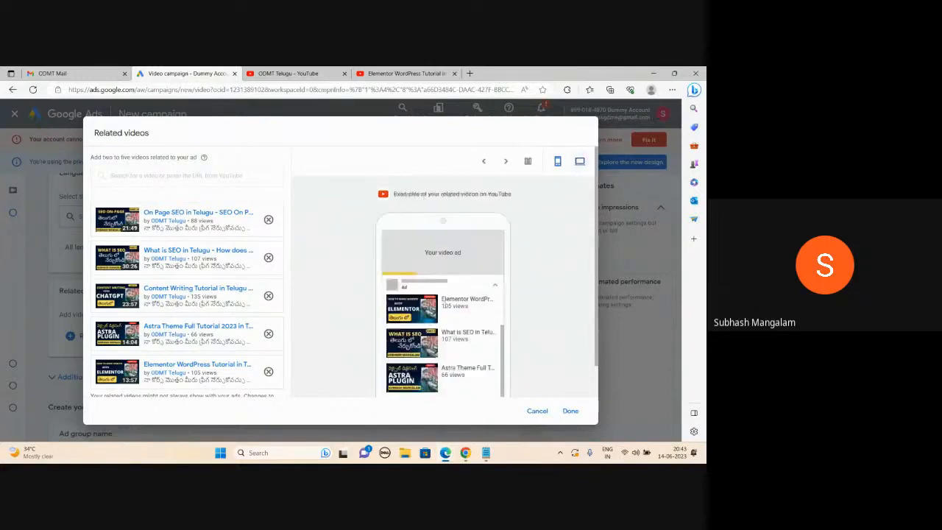
{"action": "left_click", "coordinate": [570, 411]}
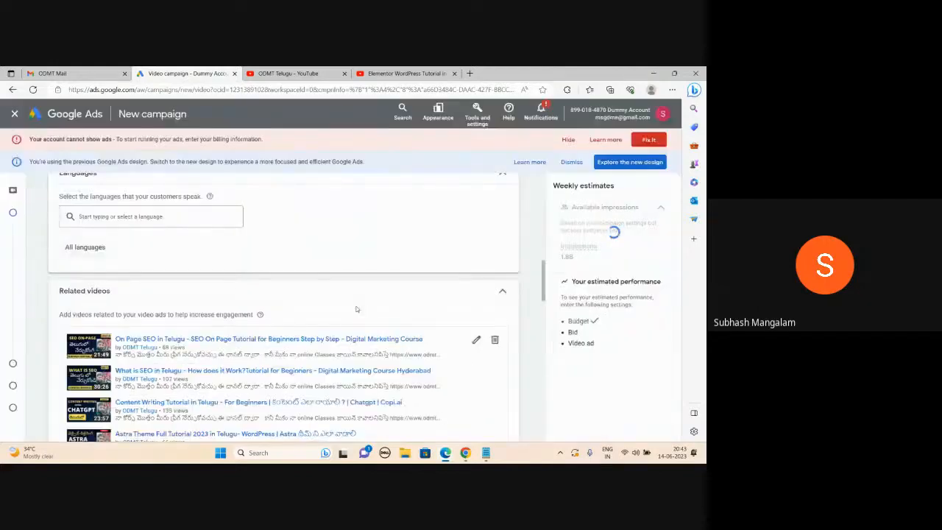
Step: In the additional settings, set specific device targeting for the campaign and exclude TV screens
{"action": "scroll", "coordinate": [429, 254], "scroll_direction": "down", "scroll_amount": 4}
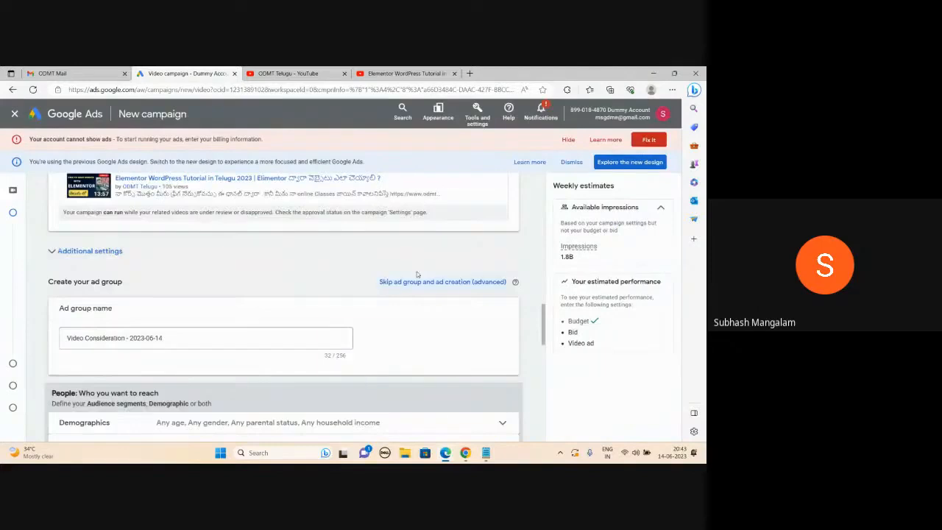
{"action": "left_click", "coordinate": [78, 251]}
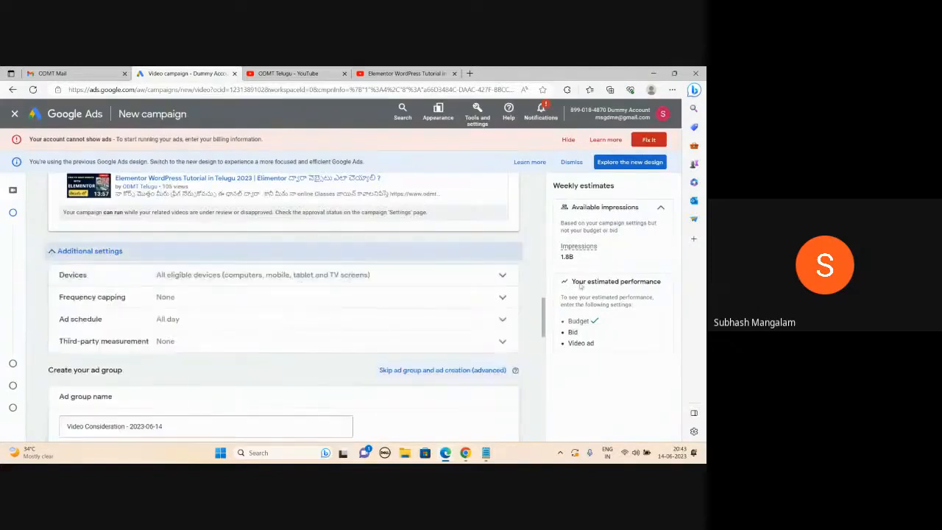
{"action": "left_click", "coordinate": [498, 278]}
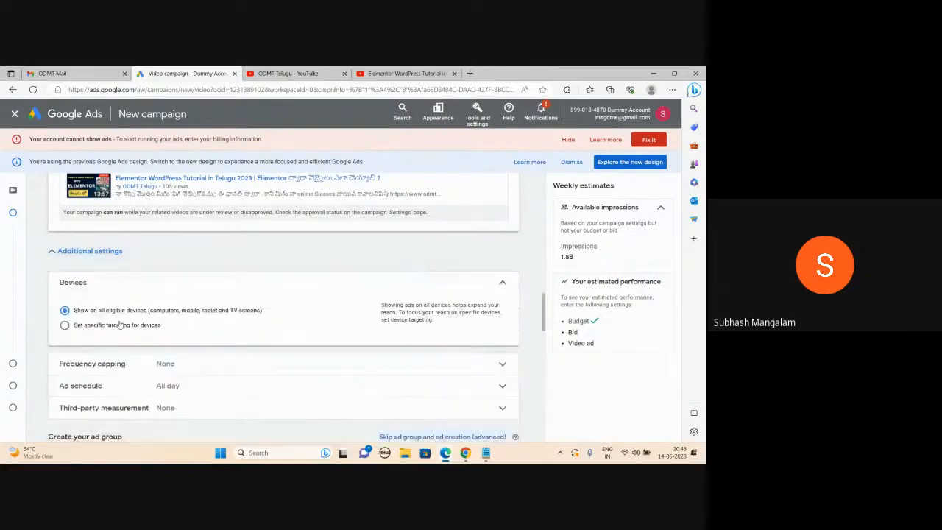
{"action": "left_click", "coordinate": [120, 325]}
{"action": "scroll", "coordinate": [89, 346], "scroll_direction": "down", "scroll_amount": 2}
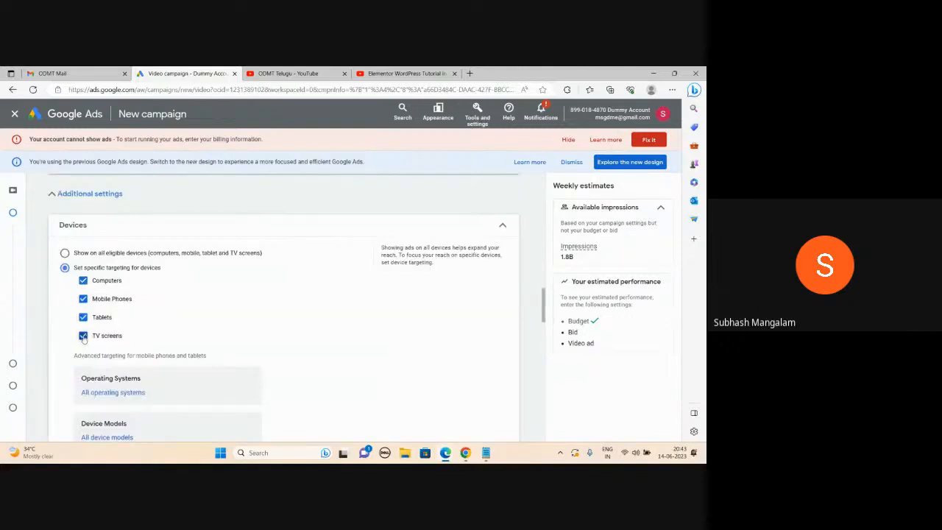
{"action": "left_click", "coordinate": [84, 336]}
{"action": "left_click", "coordinate": [501, 227]}
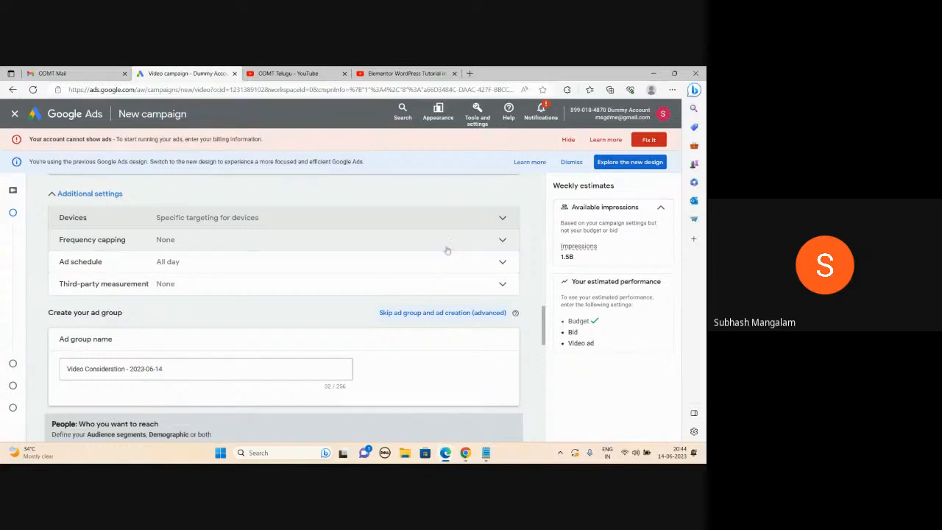
Step: Cap the campaign's view frequency at 10 views per day in the frequency capping settings
{"action": "left_click", "coordinate": [500, 240]}
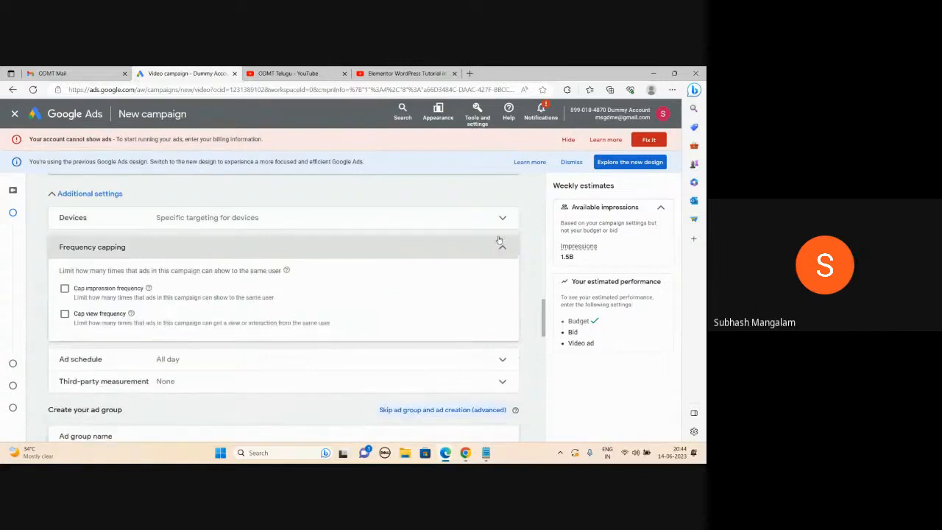
{"action": "left_click", "coordinate": [64, 314]}
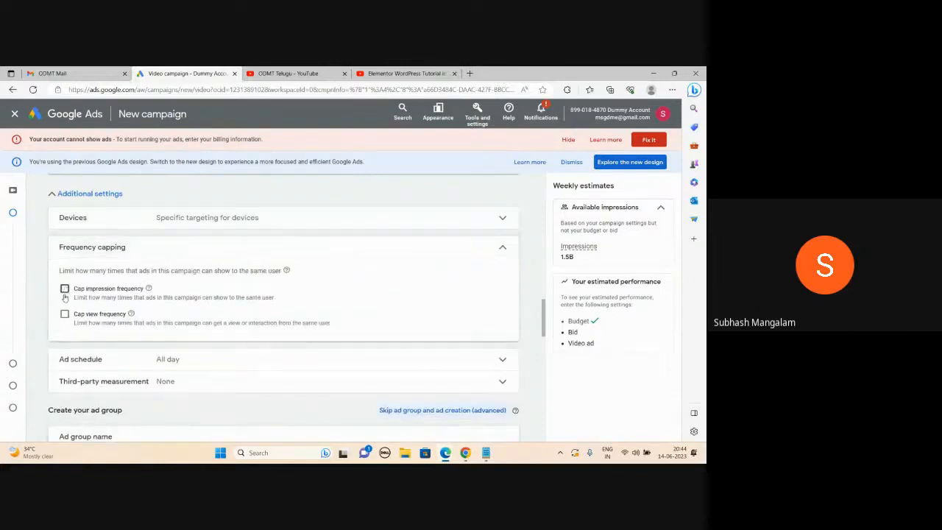
{"action": "left_click", "coordinate": [64, 314]}
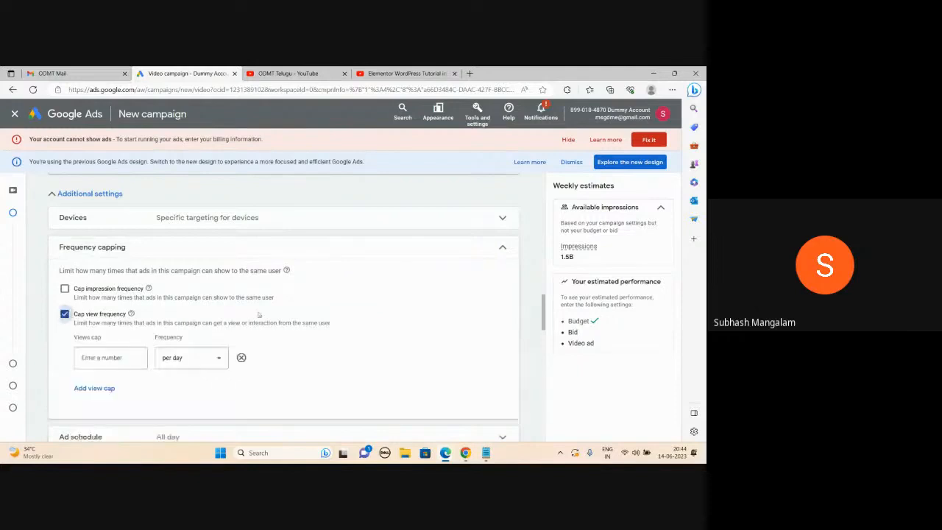
{"action": "scroll", "coordinate": [219, 307], "scroll_direction": "down", "scroll_amount": 1}
{"action": "left_click", "coordinate": [114, 301]}
{"action": "type", "text": "5"}
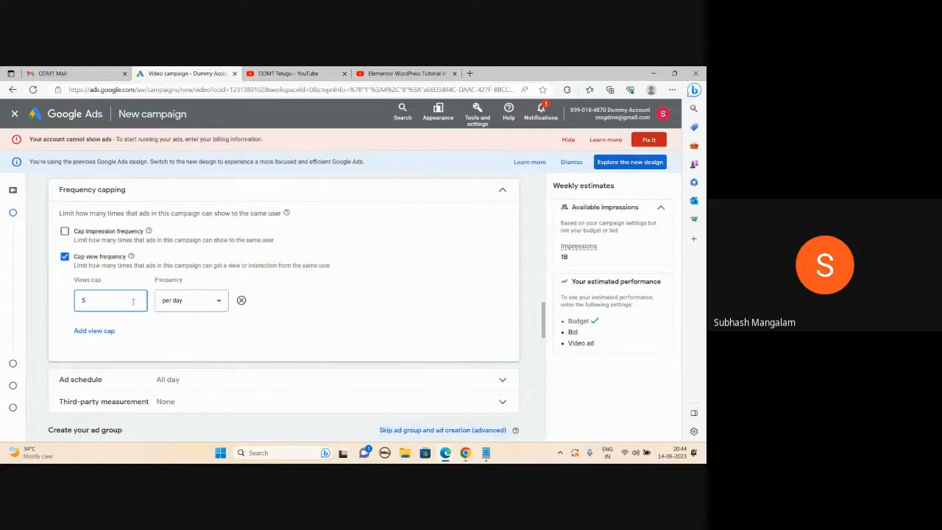
{"action": "key", "text": "BackSpace"}
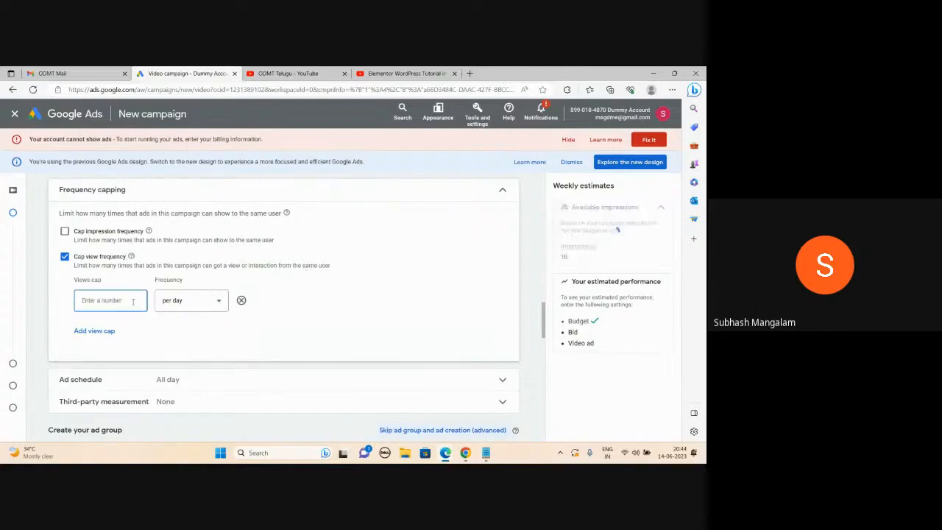
{"action": "type", "text": "10"}
{"action": "left_click", "coordinate": [503, 191]}
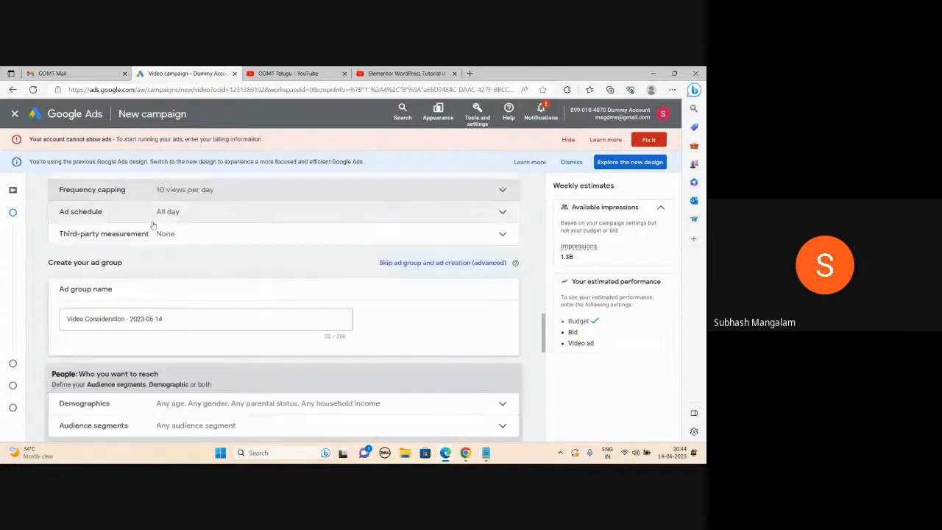
Step: View the day options available in the ad schedule
{"action": "left_click", "coordinate": [502, 213]}
{"action": "left_click", "coordinate": [111, 250]}
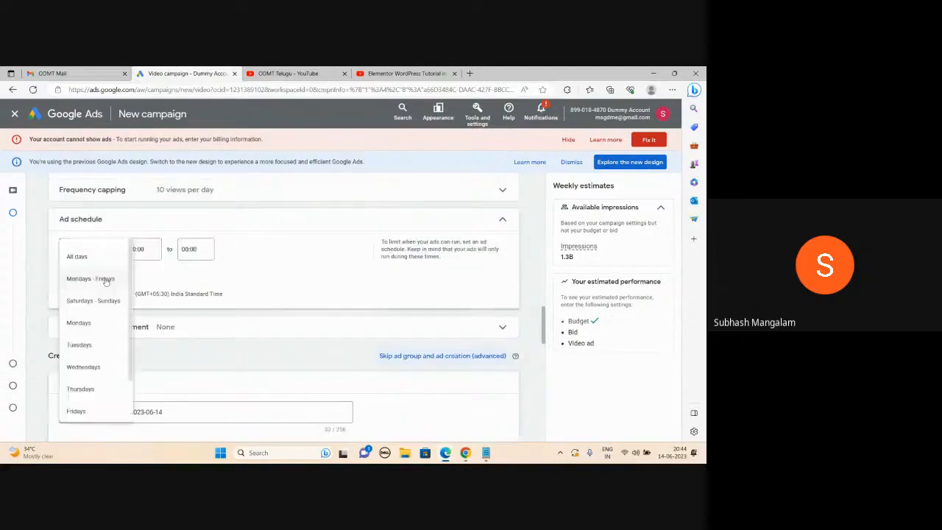
{"action": "left_click", "coordinate": [503, 219]}
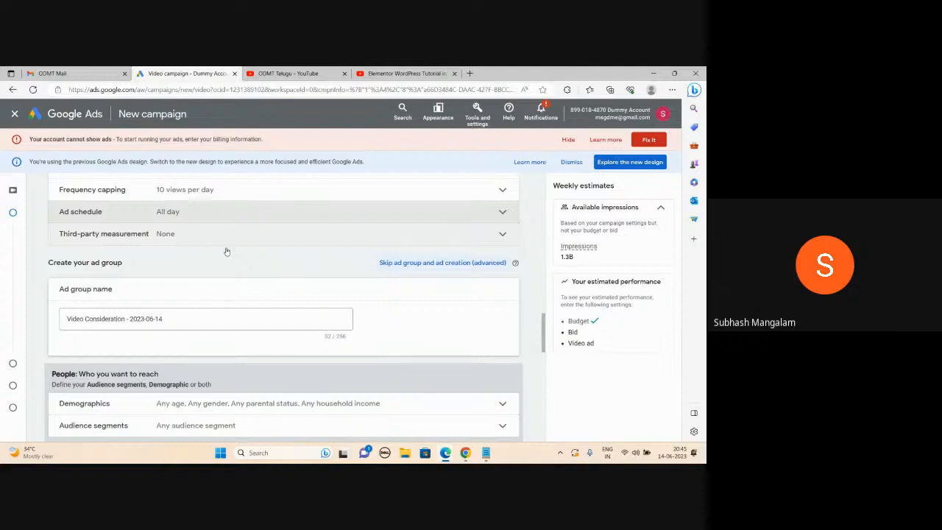
Step: Review the campaign name, bid strategy, budget, networks, locations and languages in the campaign settings
{"action": "scroll", "coordinate": [210, 301], "scroll_direction": "up", "scroll_amount": 3}
{"action": "scroll", "coordinate": [210, 301], "scroll_direction": "up", "scroll_amount": 8}
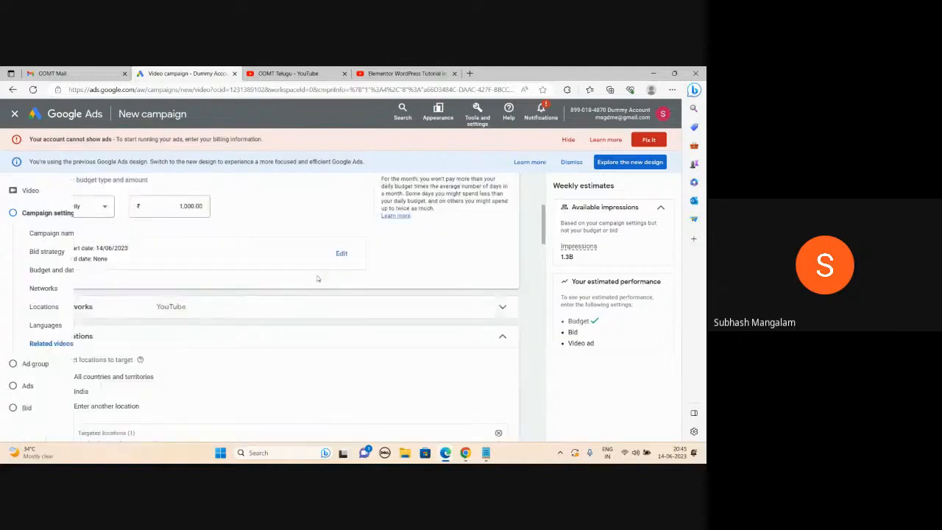
{"action": "scroll", "coordinate": [199, 225], "scroll_direction": "up", "scroll_amount": 5}
{"action": "scroll", "coordinate": [210, 295], "scroll_direction": "down", "scroll_amount": 1}
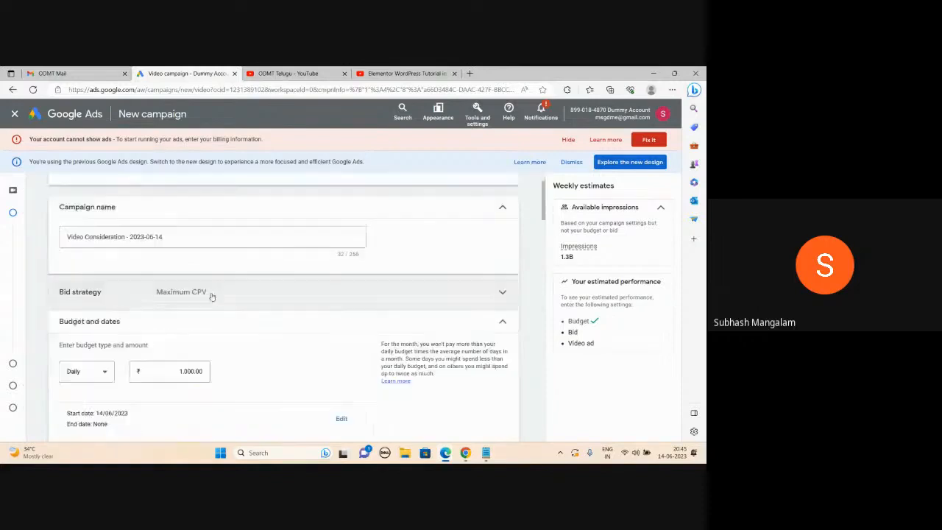
{"action": "scroll", "coordinate": [243, 291], "scroll_direction": "down", "scroll_amount": 2}
{"action": "scroll", "coordinate": [220, 269], "scroll_direction": "down", "scroll_amount": 2}
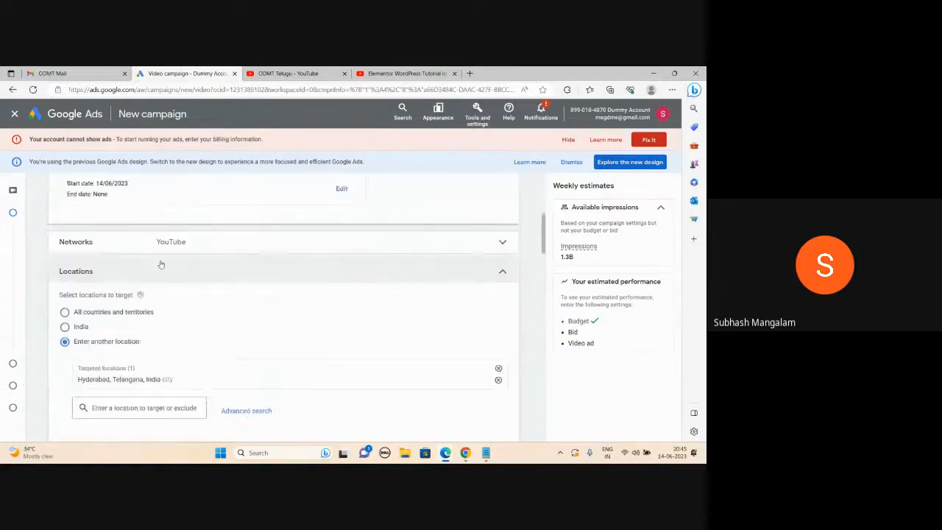
{"action": "scroll", "coordinate": [316, 273], "scroll_direction": "down", "scroll_amount": 1}
{"action": "scroll", "coordinate": [255, 270], "scroll_direction": "down", "scroll_amount": 2}
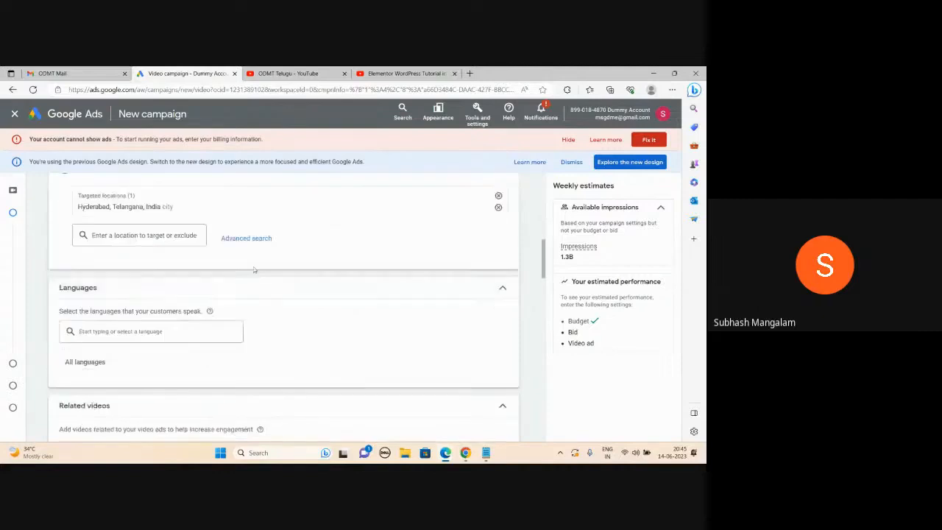
Step: In the ad group's demographic targeting, exclude the age ranges 35 - 44, 45 - 54, 55 - 64 and 65+
{"action": "scroll", "coordinate": [253, 270], "scroll_direction": "down", "scroll_amount": 3}
{"action": "scroll", "coordinate": [134, 252], "scroll_direction": "down", "scroll_amount": 4}
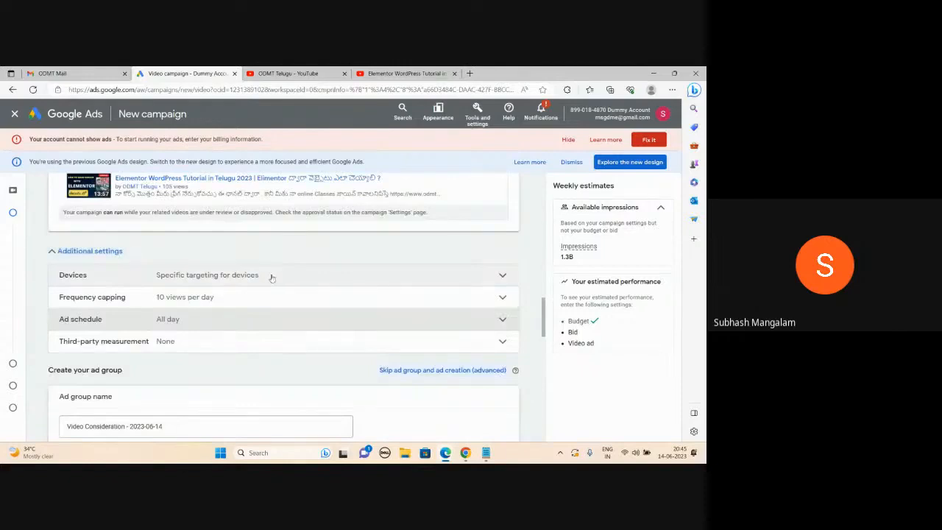
{"action": "scroll", "coordinate": [129, 257], "scroll_direction": "down", "scroll_amount": 1}
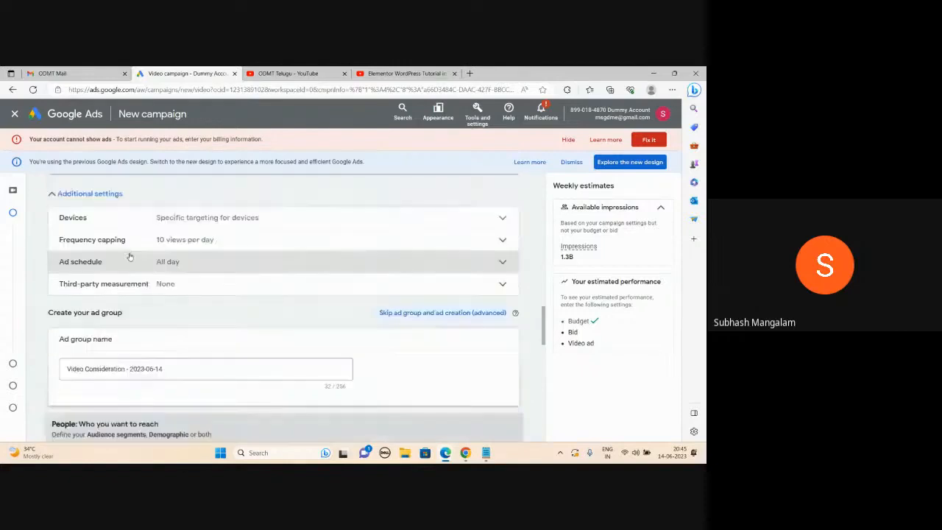
{"action": "scroll", "coordinate": [281, 291], "scroll_direction": "down", "scroll_amount": 4}
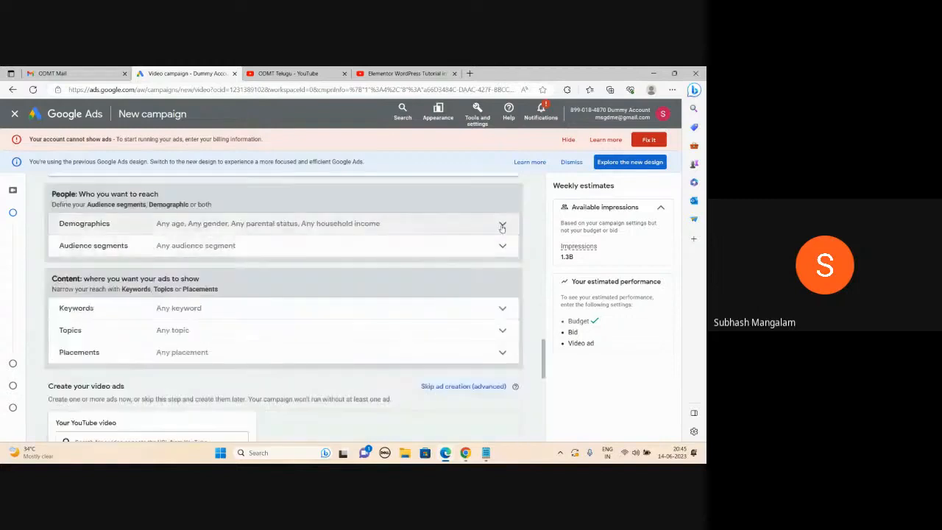
{"action": "left_click", "coordinate": [457, 224]}
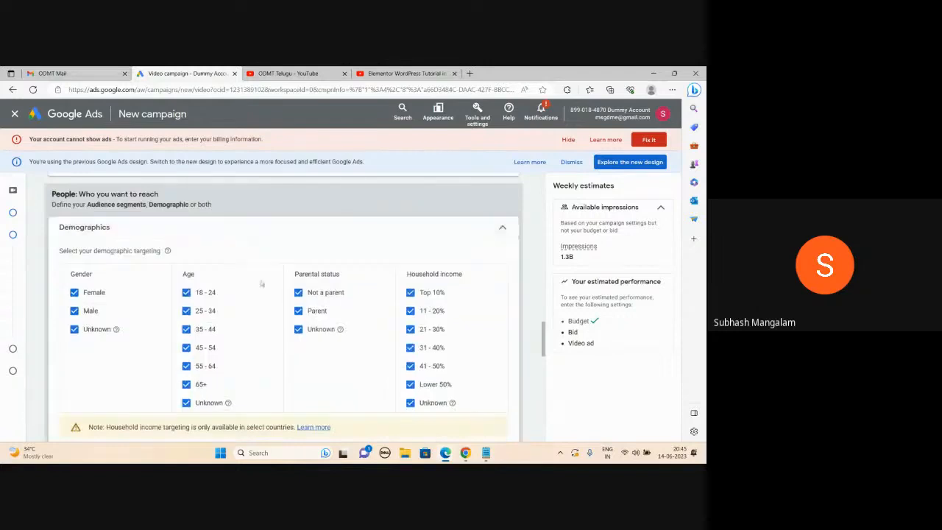
{"action": "left_click", "coordinate": [187, 329]}
{"action": "left_click", "coordinate": [186, 348]}
{"action": "left_click", "coordinate": [187, 365]}
{"action": "left_click", "coordinate": [186, 384]}
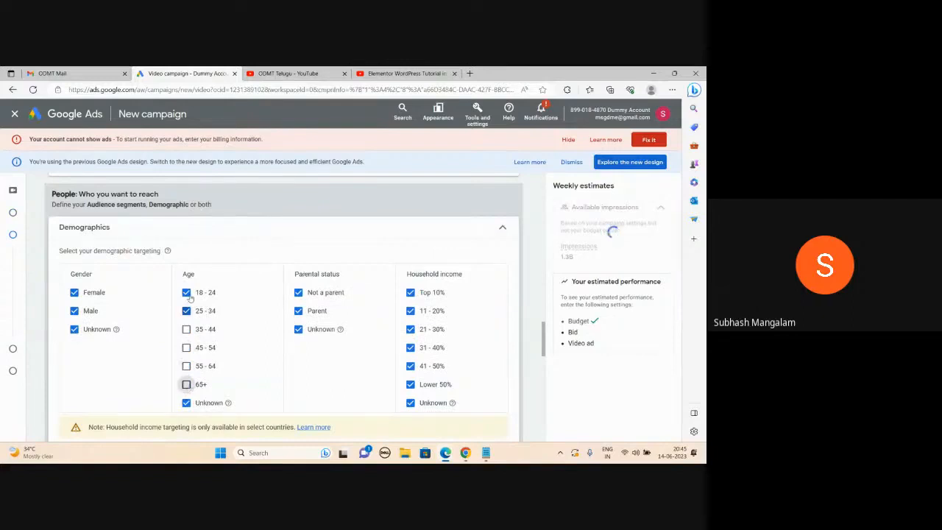
{"action": "left_click", "coordinate": [487, 237]}
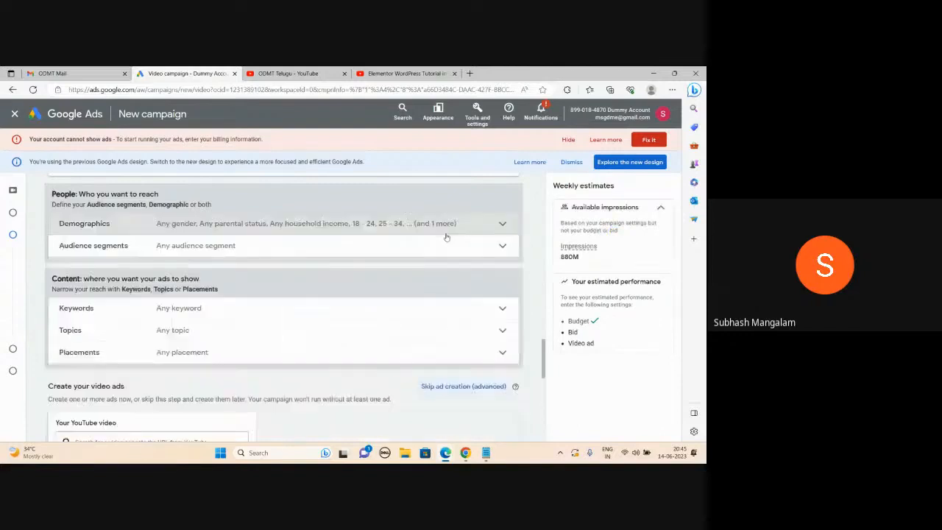
Step: Browse the audience segment categories available for the ad group, leaving every segment unselected
{"action": "left_click", "coordinate": [503, 248]}
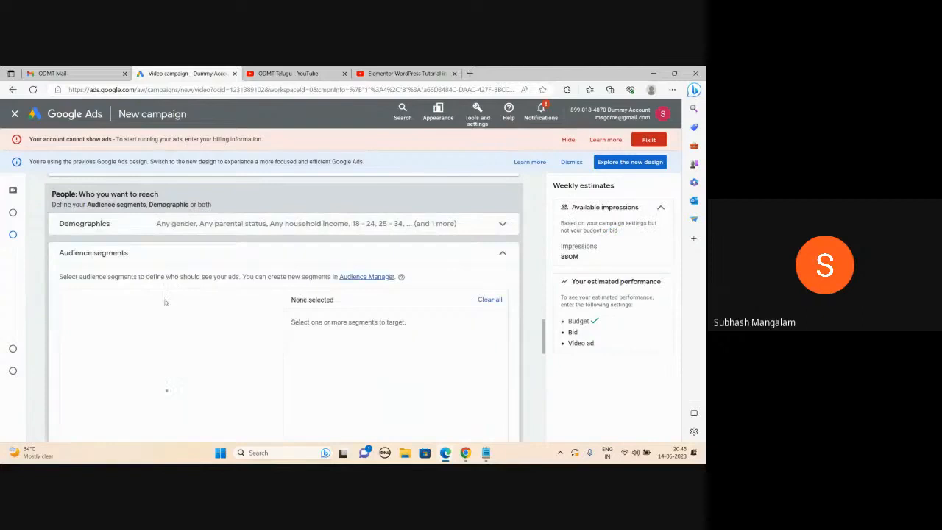
{"action": "left_click", "coordinate": [125, 299]}
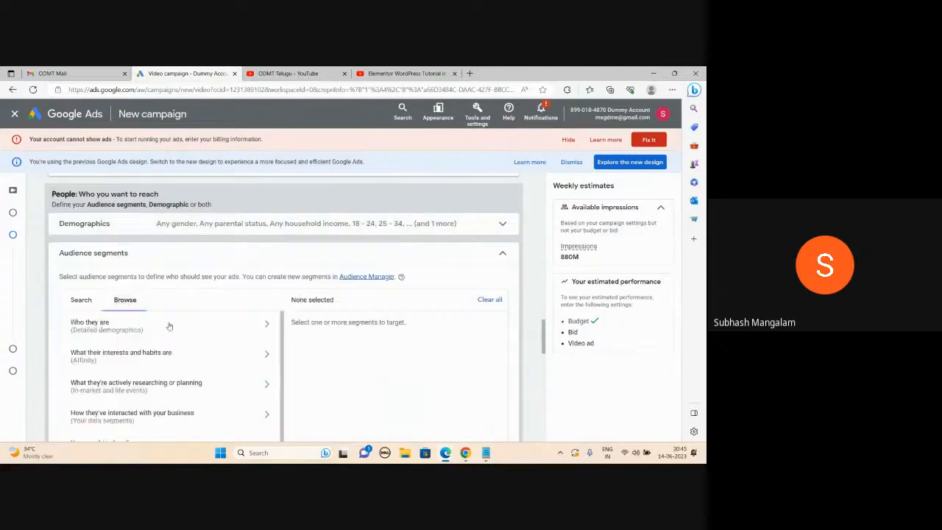
{"action": "scroll", "coordinate": [191, 367], "scroll_direction": "down", "scroll_amount": 1}
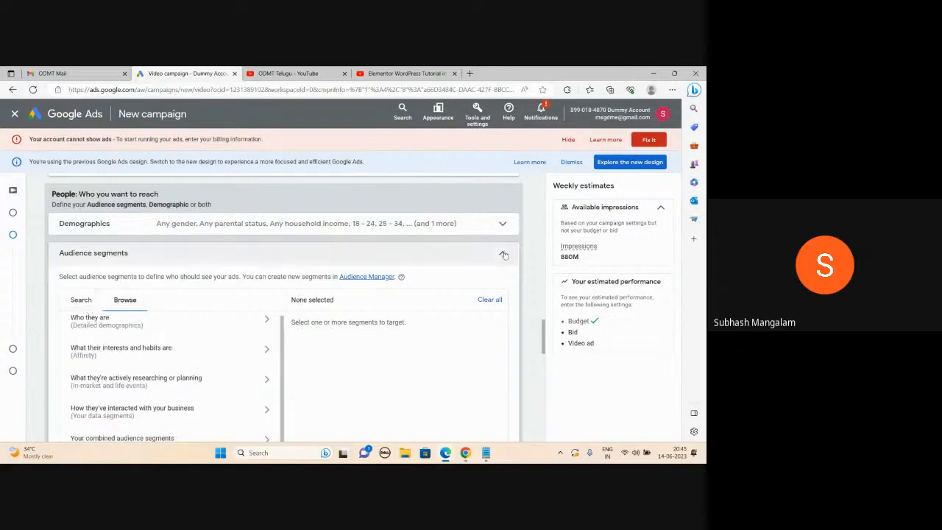
{"action": "left_click", "coordinate": [183, 252]}
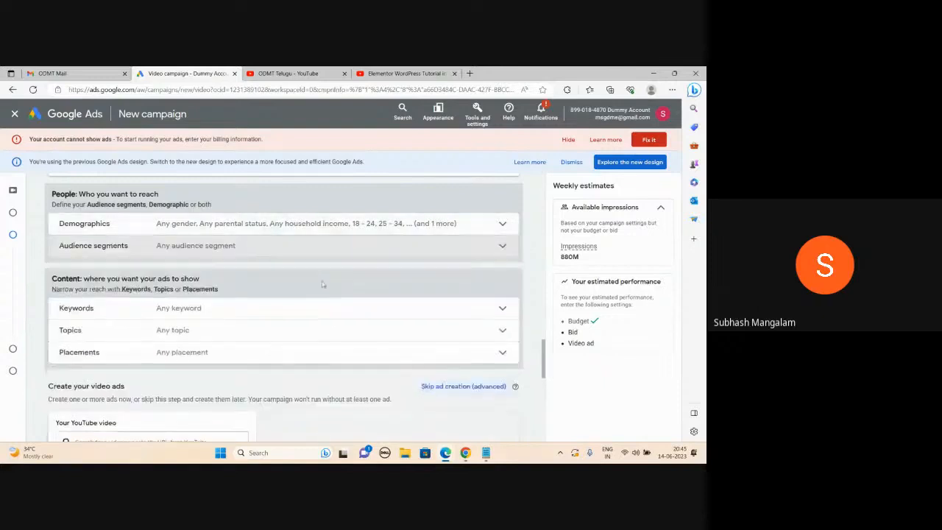
Step: View the keyword targeting options in the ad group's content settings without adding any keywords
{"action": "scroll", "coordinate": [321, 284], "scroll_direction": "down", "scroll_amount": 1}
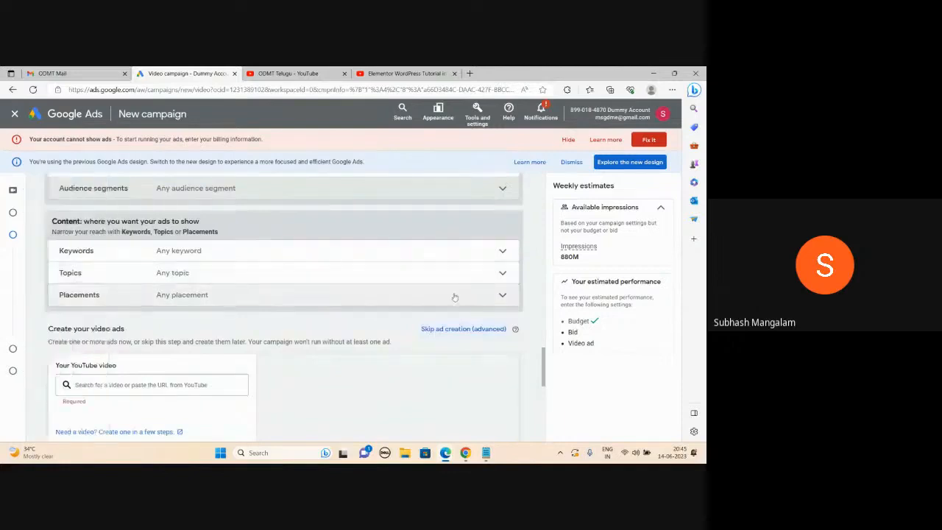
{"action": "left_click", "coordinate": [203, 253]}
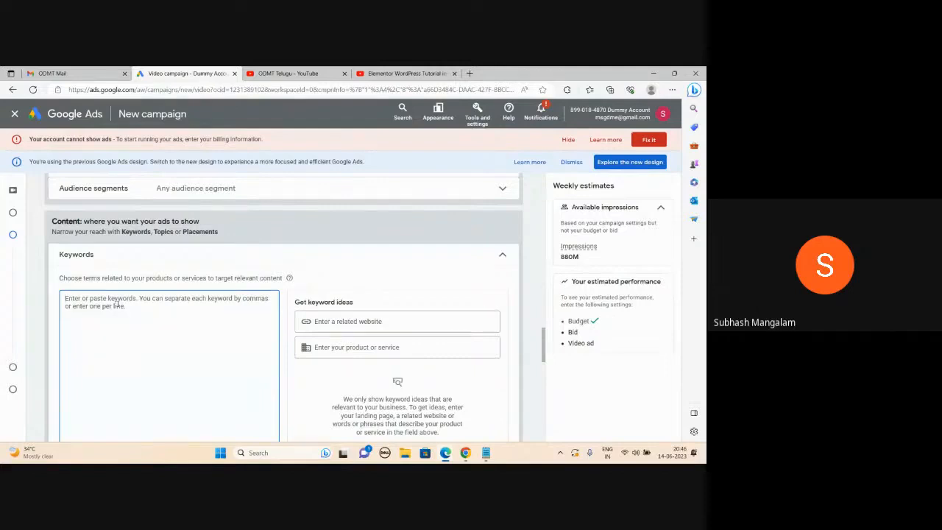
{"action": "left_click", "coordinate": [502, 255]}
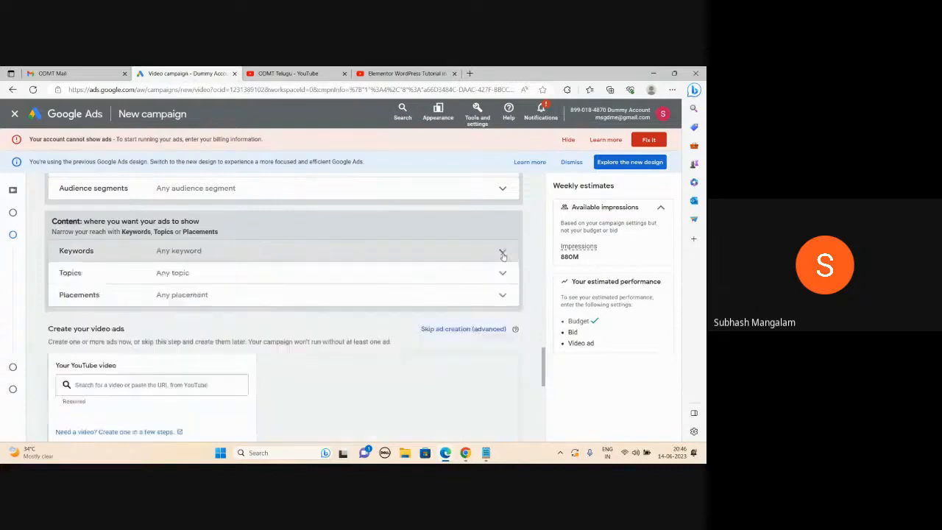
Step: Search the placement targeting for "digital marketing telugu" and list the matching YouTube channels
{"action": "left_click", "coordinate": [502, 295]}
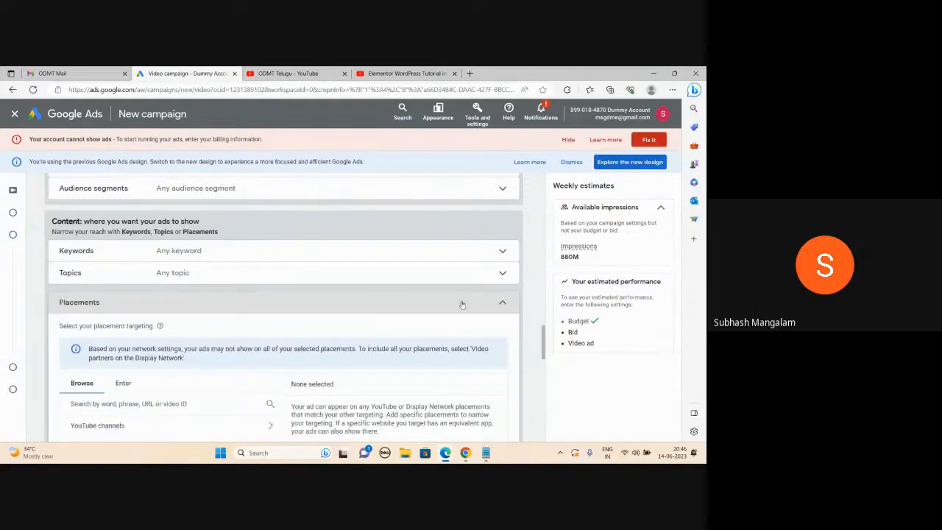
{"action": "scroll", "coordinate": [462, 305], "scroll_direction": "down", "scroll_amount": 1}
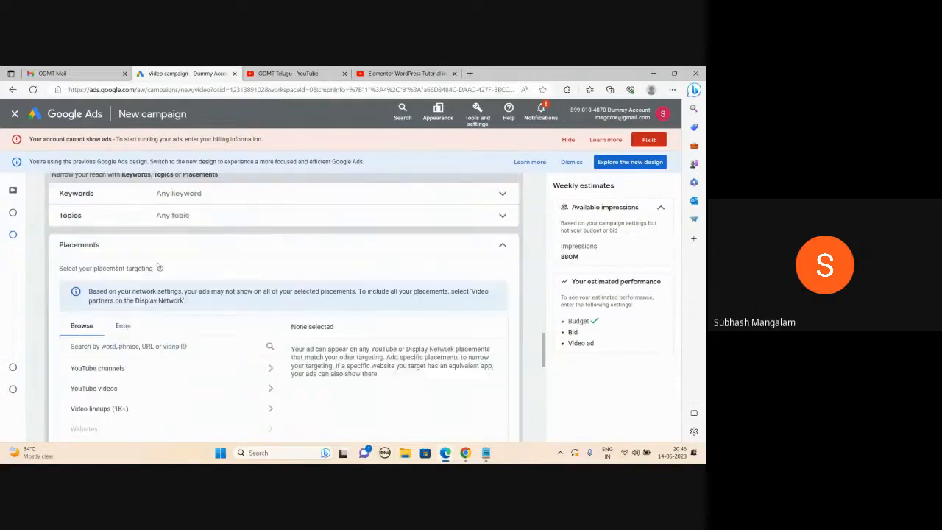
{"action": "scroll", "coordinate": [194, 291], "scroll_direction": "down", "scroll_amount": 1}
{"action": "left_click", "coordinate": [81, 311]}
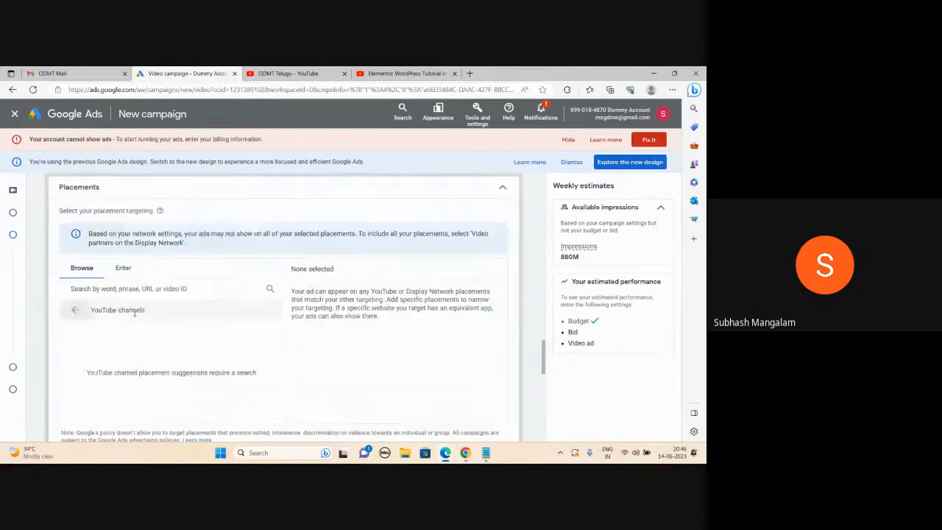
{"action": "left_click", "coordinate": [78, 311]}
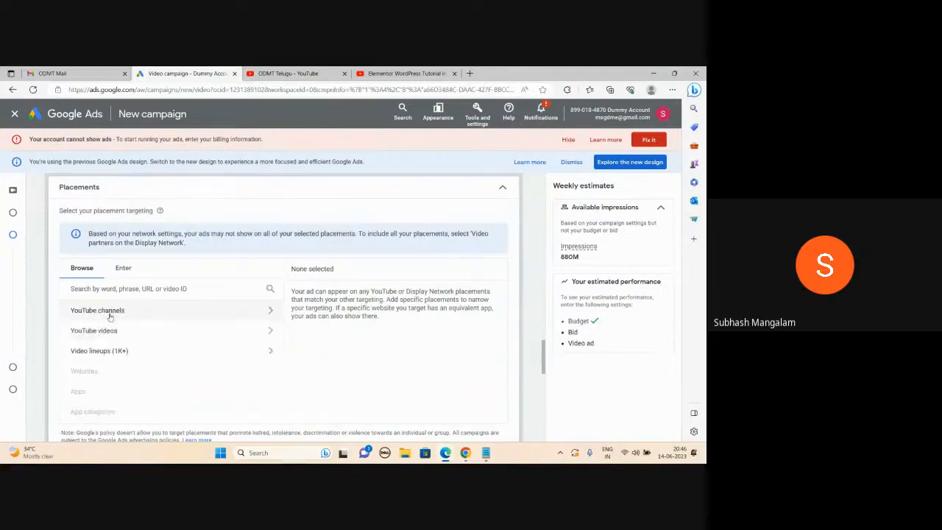
{"action": "left_click", "coordinate": [117, 289]}
{"action": "type", "text": "digital mar"}
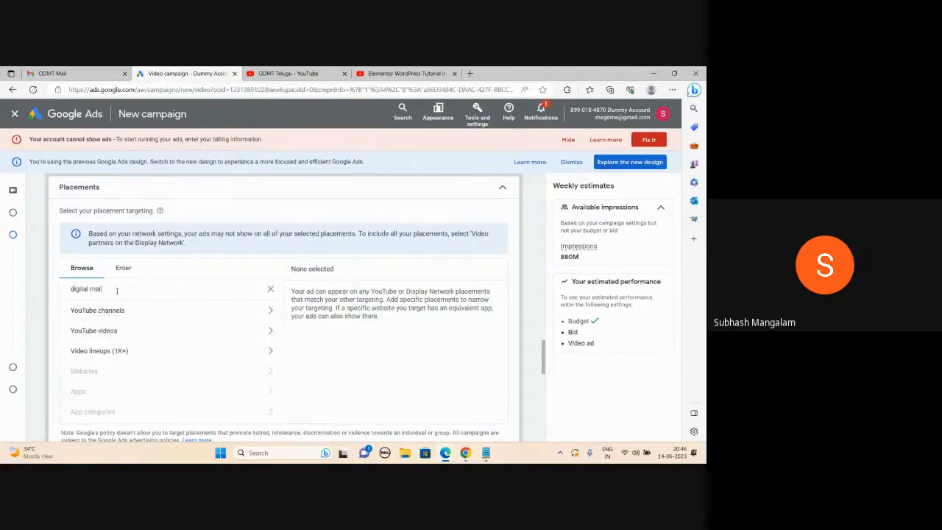
{"action": "type", "text": "keting telugu"}
{"action": "left_click", "coordinate": [119, 310]}
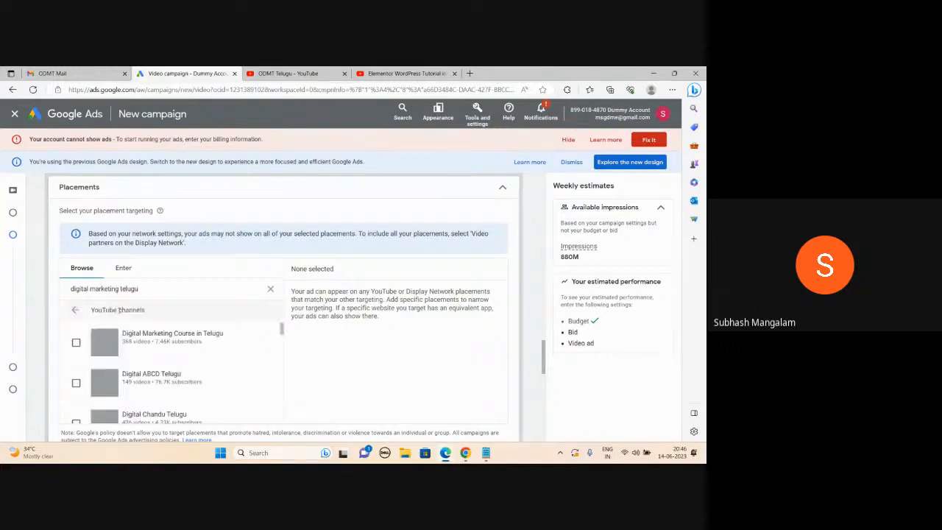
Step: Look through the matching YouTube channels for suitable ad placements, checking their names and subscriber numbers
{"action": "scroll", "coordinate": [170, 359], "scroll_direction": "down", "scroll_amount": 1}
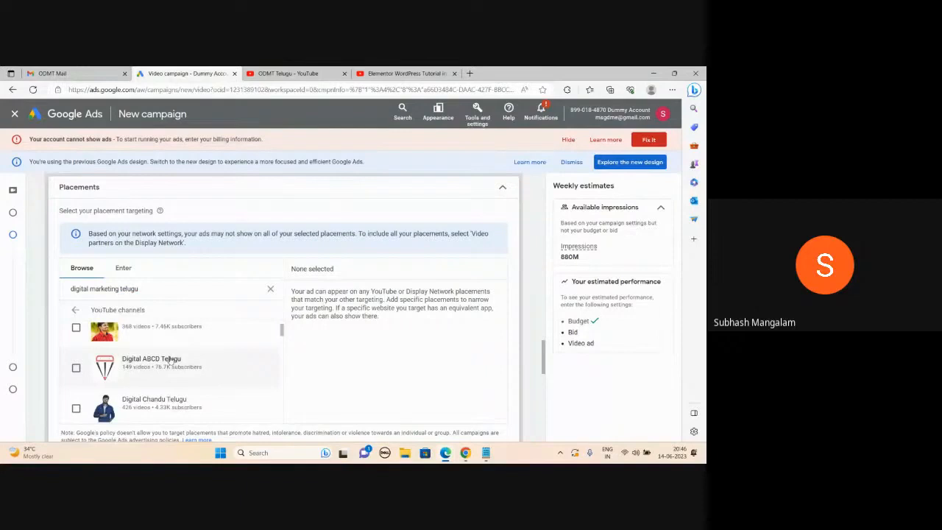
{"action": "scroll", "coordinate": [173, 364], "scroll_direction": "down", "scroll_amount": 3}
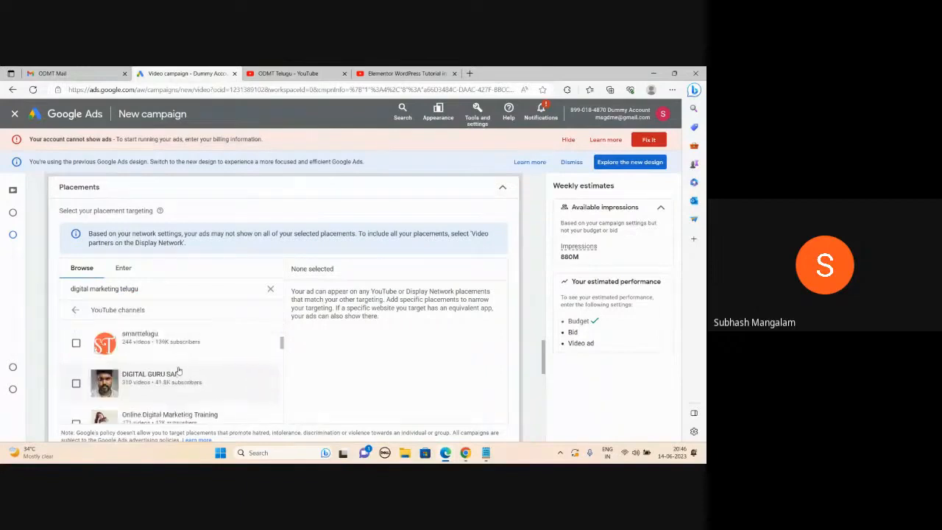
{"action": "scroll", "coordinate": [178, 370], "scroll_direction": "down", "scroll_amount": 1}
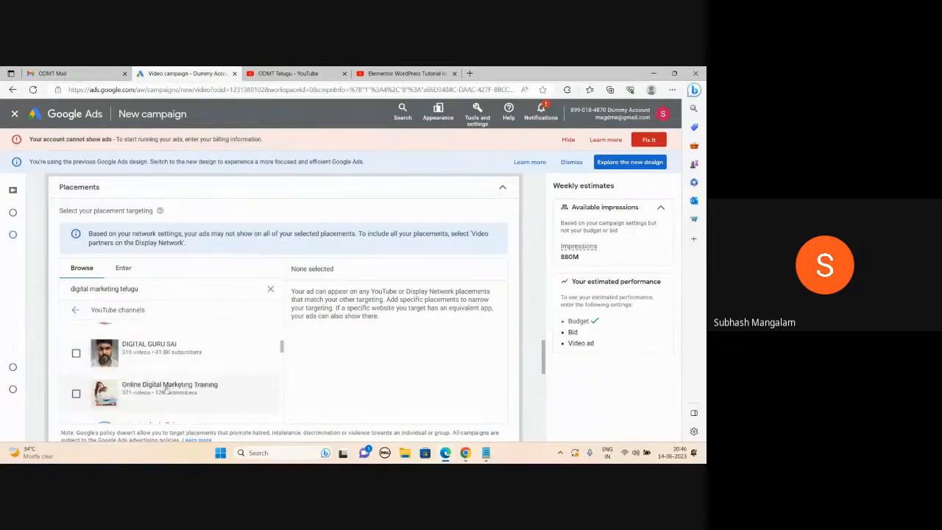
{"action": "scroll", "coordinate": [184, 384], "scroll_direction": "down", "scroll_amount": 1}
{"action": "scroll", "coordinate": [203, 376], "scroll_direction": "down", "scroll_amount": 1}
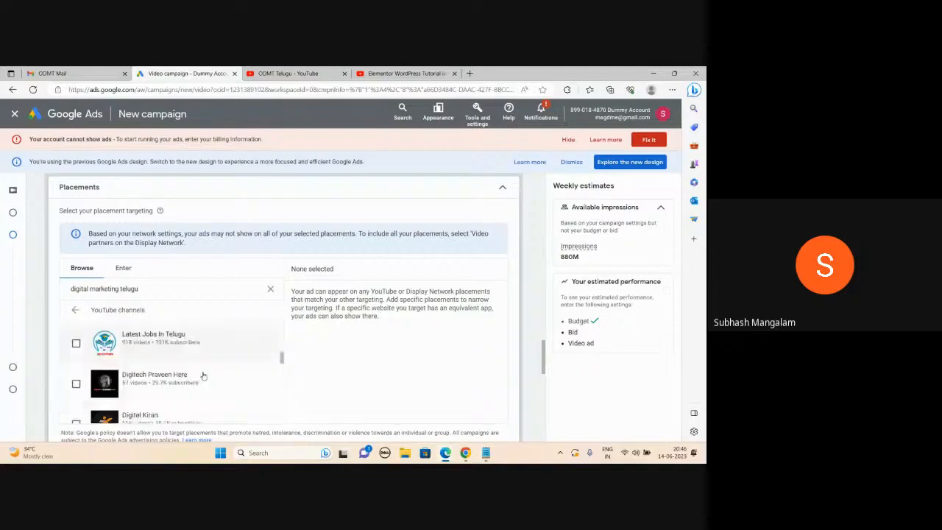
{"action": "scroll", "coordinate": [204, 376], "scroll_direction": "down", "scroll_amount": 1}
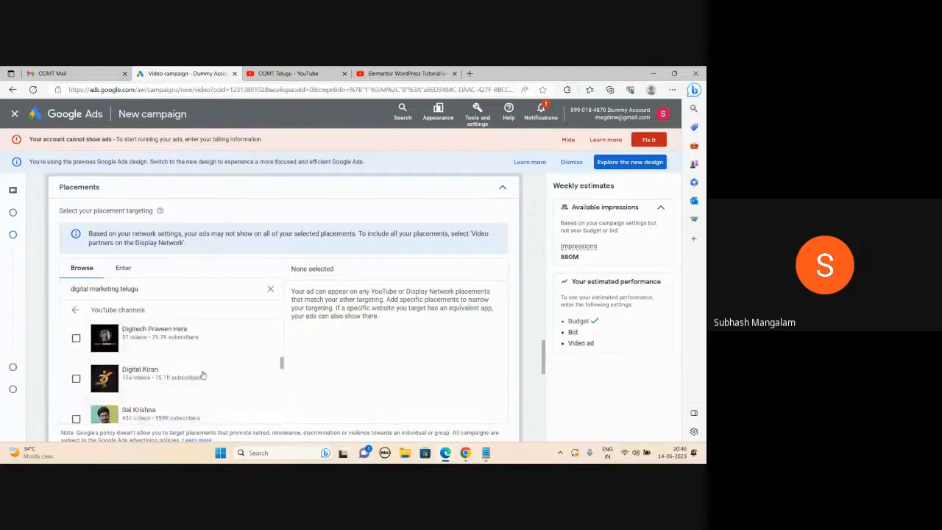
{"action": "scroll", "coordinate": [203, 375], "scroll_direction": "down", "scroll_amount": 3}
{"action": "scroll", "coordinate": [205, 375], "scroll_direction": "up", "scroll_amount": 1}
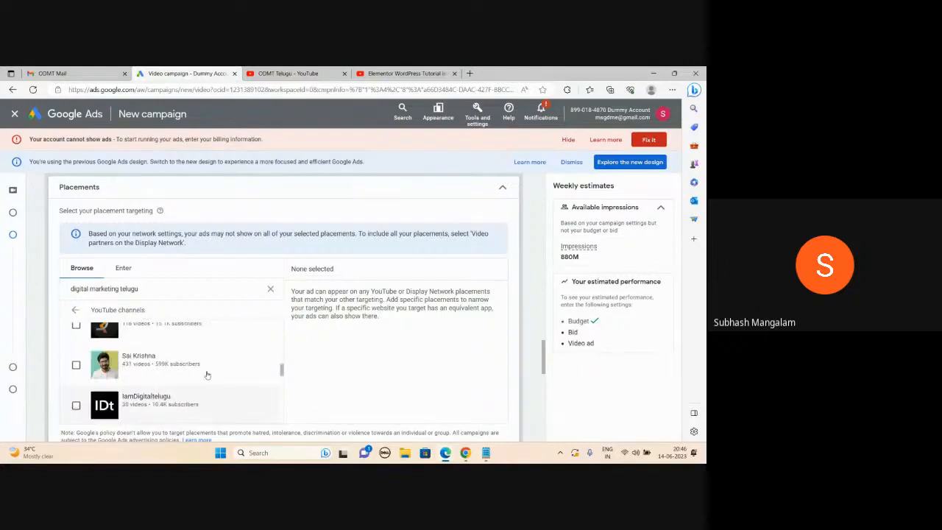
{"action": "scroll", "coordinate": [207, 375], "scroll_direction": "up", "scroll_amount": 3}
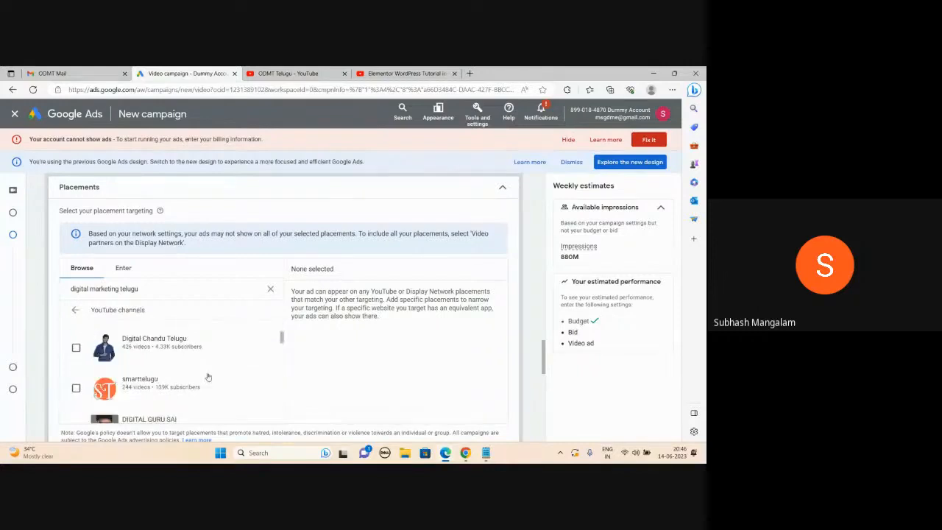
{"action": "scroll", "coordinate": [214, 374], "scroll_direction": "up", "scroll_amount": 3}
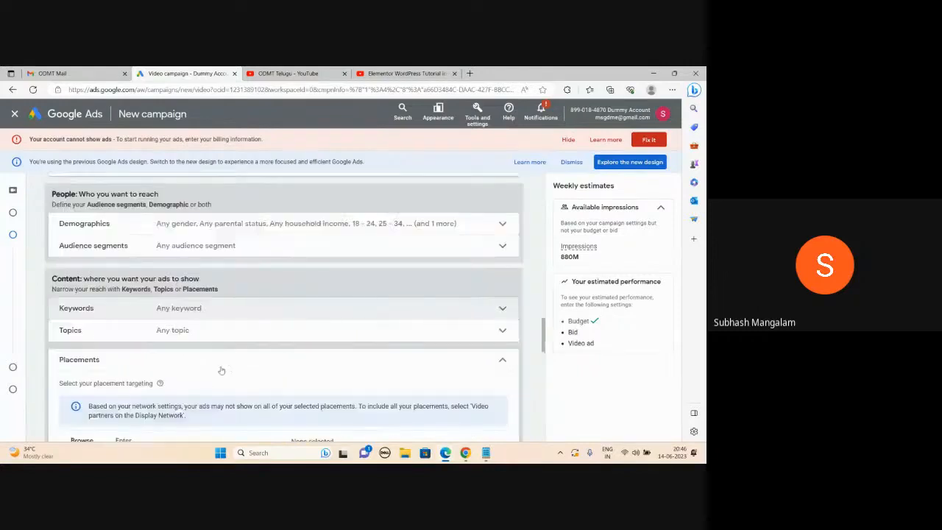
Step: Add the YouTube channels Digital Marketing Course in Telugu, Digital ABCD Telugu, Digital Chandu Telugu, smarttelugu and DIGITAL GURU SAI as placements
{"action": "scroll", "coordinate": [221, 370], "scroll_direction": "down", "scroll_amount": 3}
{"action": "left_click", "coordinate": [76, 343]}
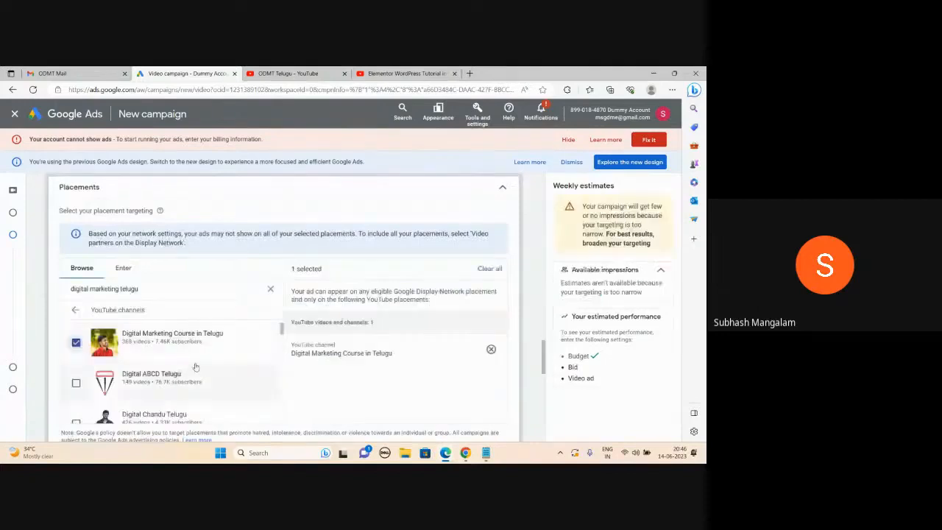
{"action": "scroll", "coordinate": [163, 358], "scroll_direction": "down", "scroll_amount": 1}
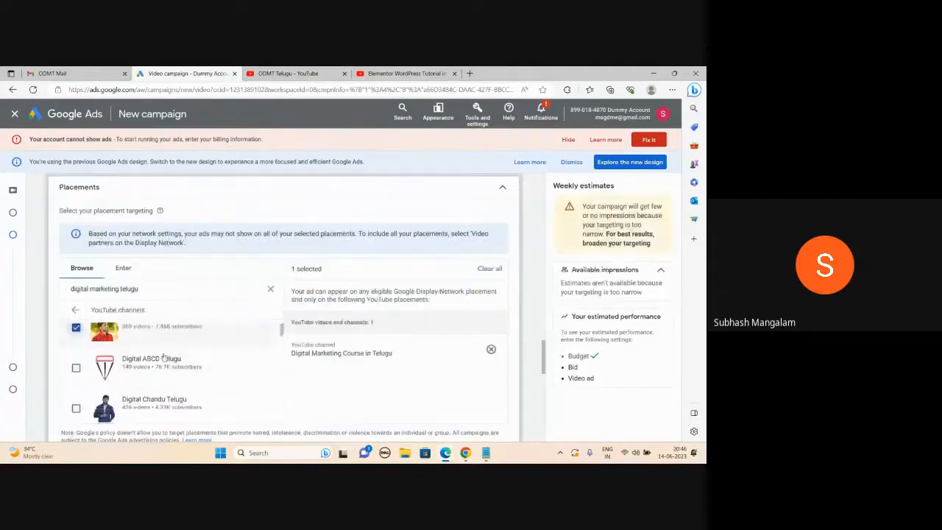
{"action": "left_click", "coordinate": [76, 367]}
{"action": "left_click", "coordinate": [76, 408]}
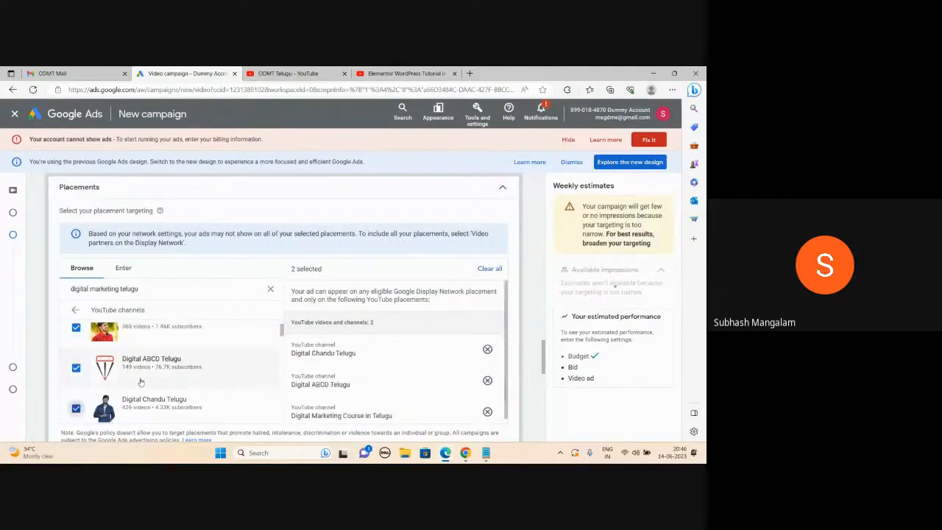
{"action": "scroll", "coordinate": [141, 382], "scroll_direction": "down", "scroll_amount": 1}
{"action": "left_click", "coordinate": [75, 418]}
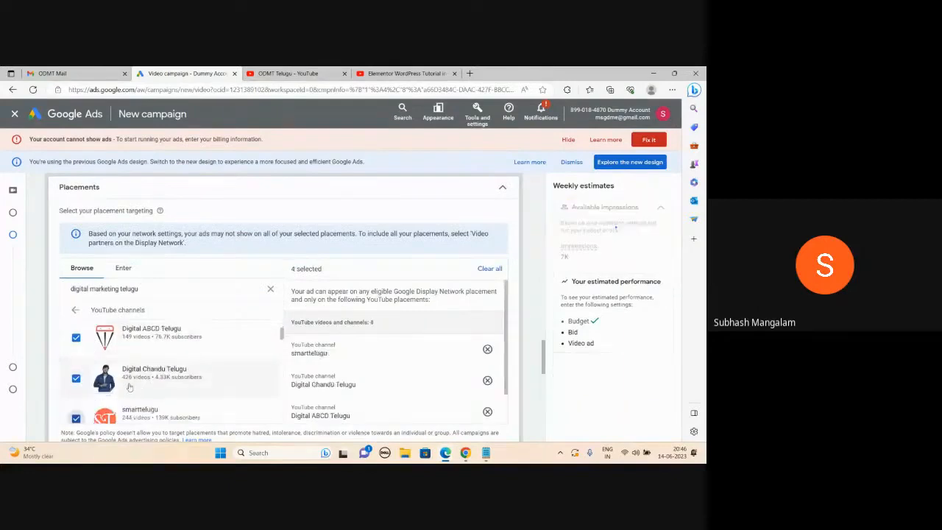
{"action": "scroll", "coordinate": [111, 392], "scroll_direction": "down", "scroll_amount": 1}
{"action": "left_click", "coordinate": [76, 414]}
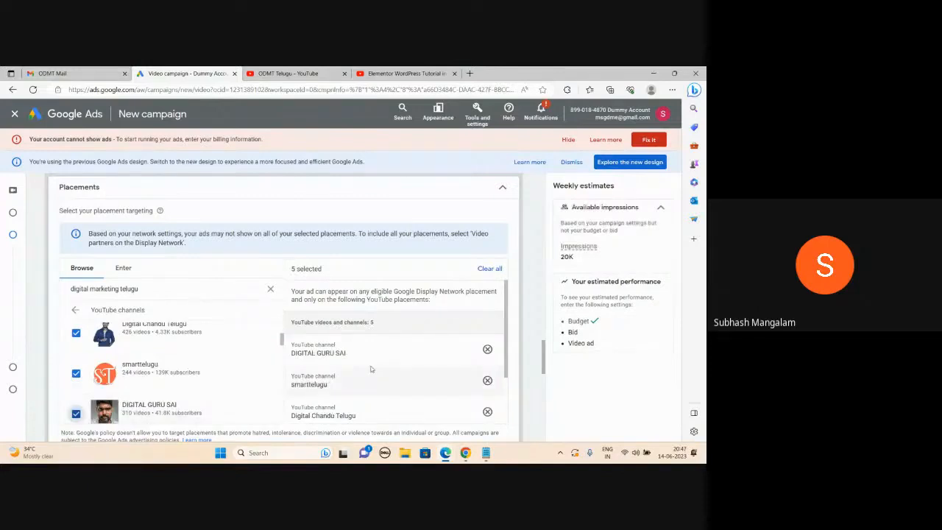
Step: Remove all selected YouTube channels from the placement targeting and return to the list of placement types
{"action": "scroll", "coordinate": [371, 369], "scroll_direction": "down", "scroll_amount": 1}
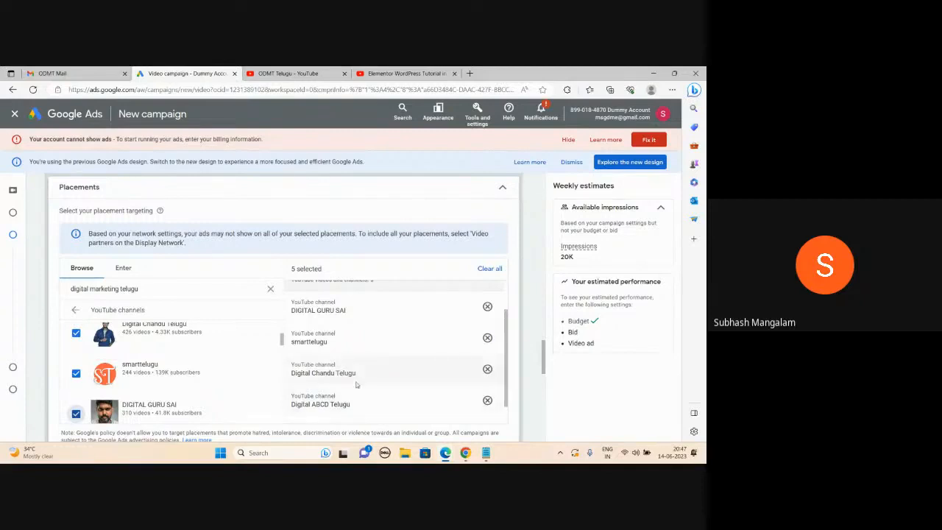
{"action": "left_click", "coordinate": [487, 400]}
{"action": "left_click", "coordinate": [487, 376]}
{"action": "left_click", "coordinate": [487, 375]}
{"action": "left_click", "coordinate": [487, 376]}
{"action": "left_click", "coordinate": [487, 347]}
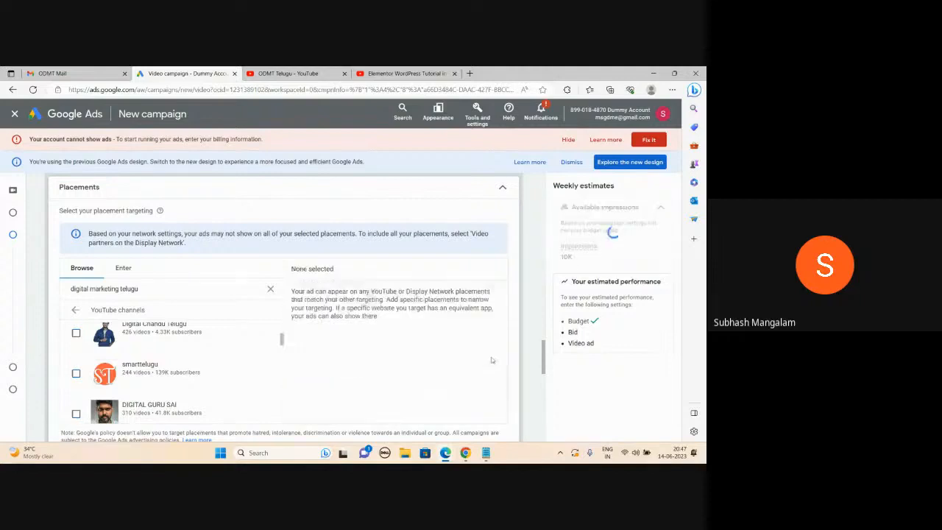
{"action": "left_click", "coordinate": [75, 311]}
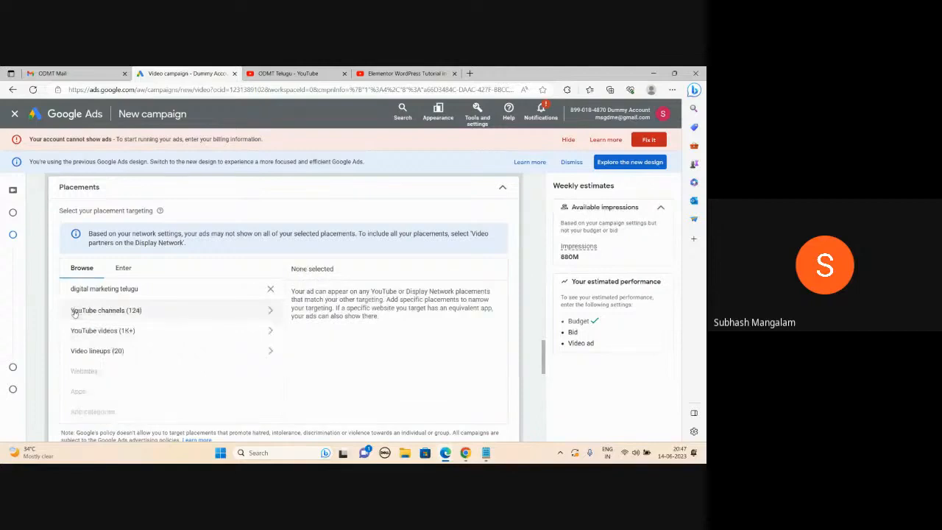
Step: Look through the YouTube videos matching "digital marketing telugu" as possible placements and return to the list of placement types
{"action": "left_click", "coordinate": [120, 332]}
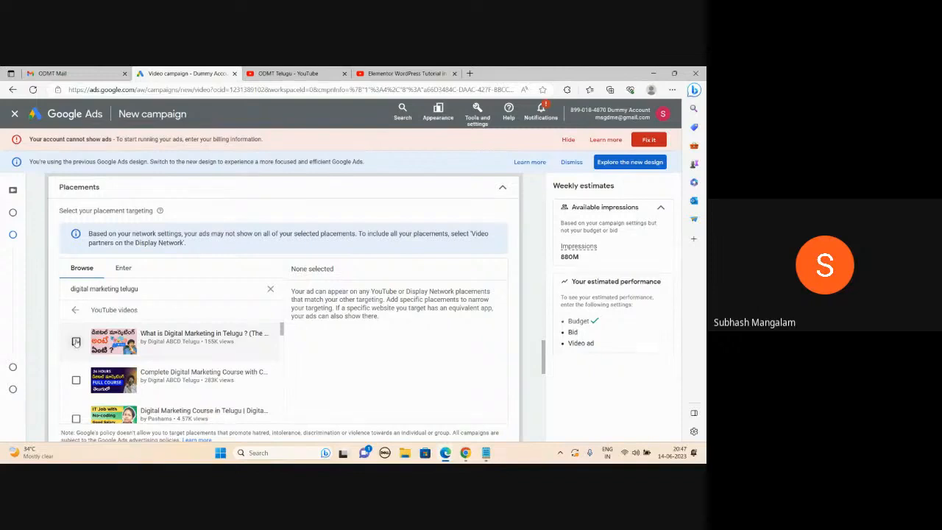
{"action": "scroll", "coordinate": [170, 364], "scroll_direction": "down", "scroll_amount": 1}
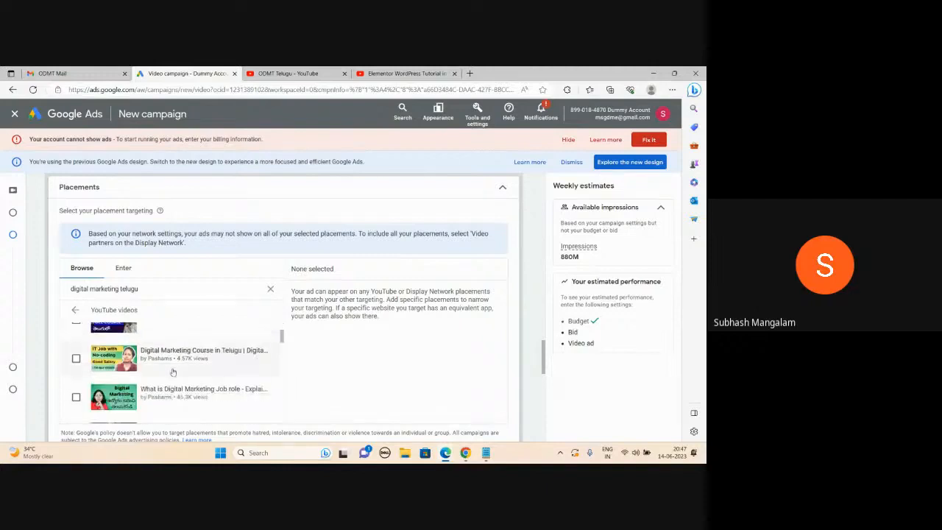
{"action": "scroll", "coordinate": [172, 372], "scroll_direction": "down", "scroll_amount": 1}
{"action": "scroll", "coordinate": [190, 368], "scroll_direction": "down", "scroll_amount": 1}
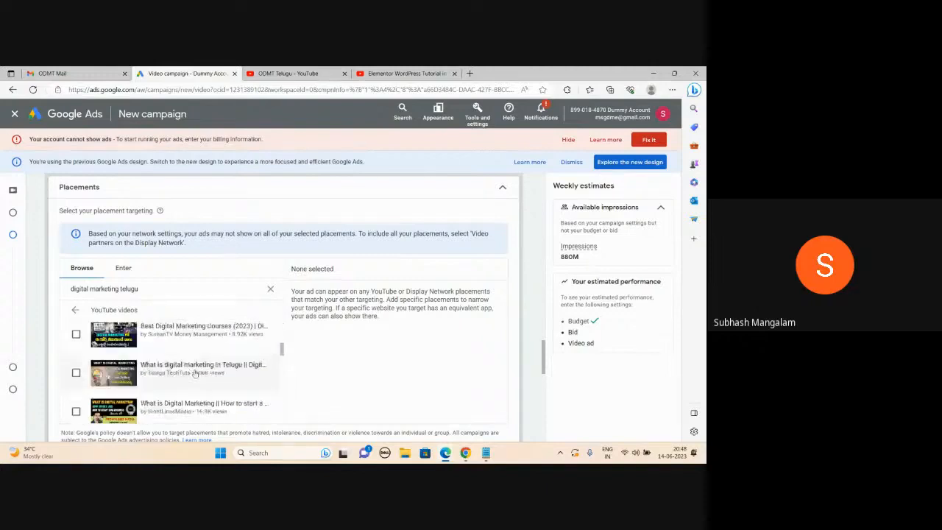
{"action": "scroll", "coordinate": [195, 373], "scroll_direction": "down", "scroll_amount": 1}
{"action": "scroll", "coordinate": [196, 374], "scroll_direction": "down", "scroll_amount": 2}
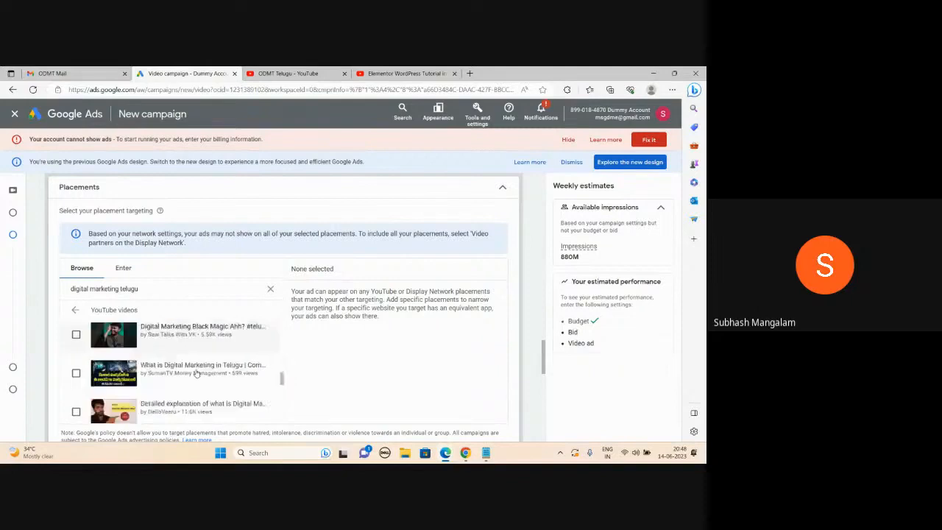
{"action": "scroll", "coordinate": [197, 374], "scroll_direction": "down", "scroll_amount": 5}
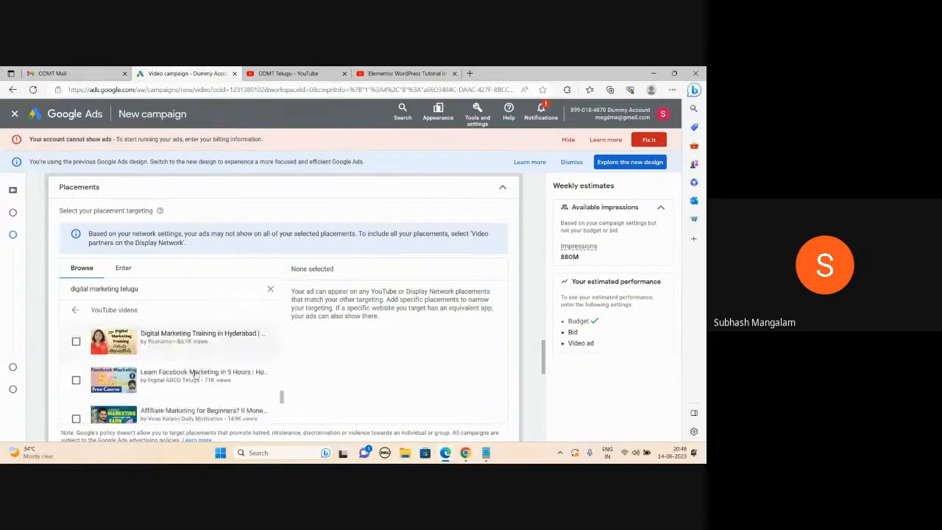
{"action": "scroll", "coordinate": [195, 373], "scroll_direction": "down", "scroll_amount": 1}
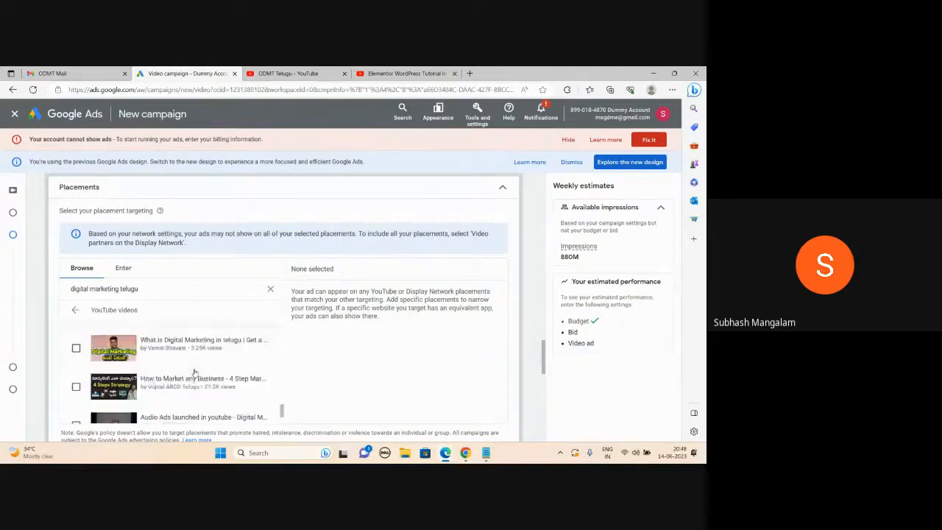
{"action": "scroll", "coordinate": [194, 373], "scroll_direction": "down", "scroll_amount": 3}
{"action": "scroll", "coordinate": [185, 321], "scroll_direction": "up", "scroll_amount": 5}
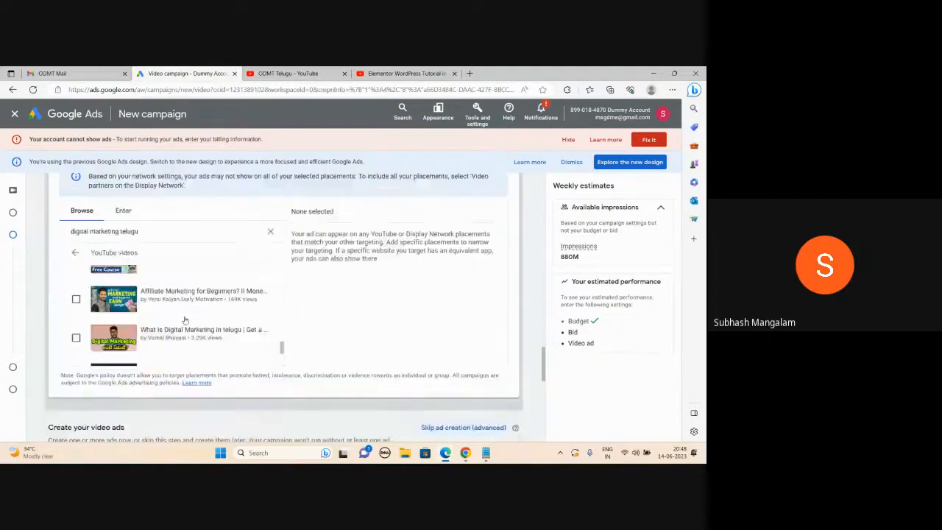
{"action": "scroll", "coordinate": [185, 321], "scroll_direction": "up", "scroll_amount": 2}
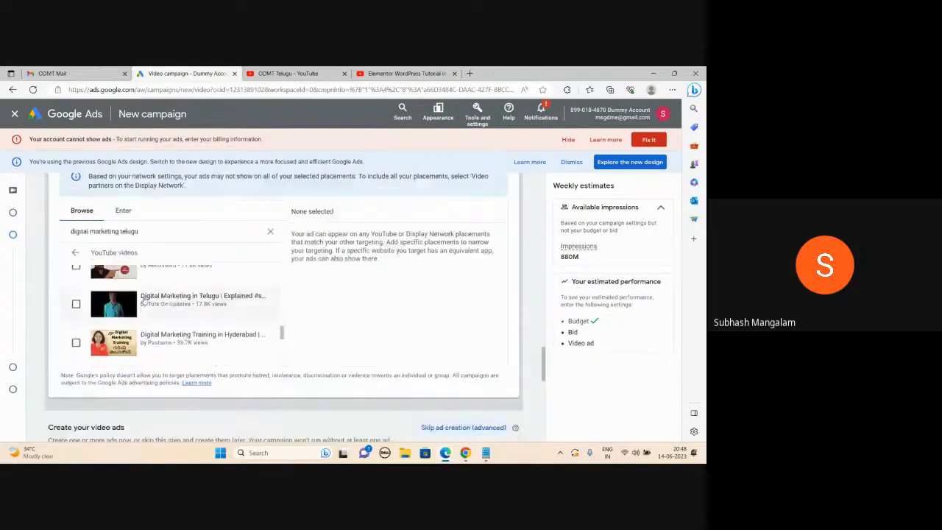
{"action": "left_click", "coordinate": [75, 252]}
Step: Show the manual entry view for multiple placement URLs in the placement targeting
{"action": "scroll", "coordinate": [186, 288], "scroll_direction": "up", "scroll_amount": 2}
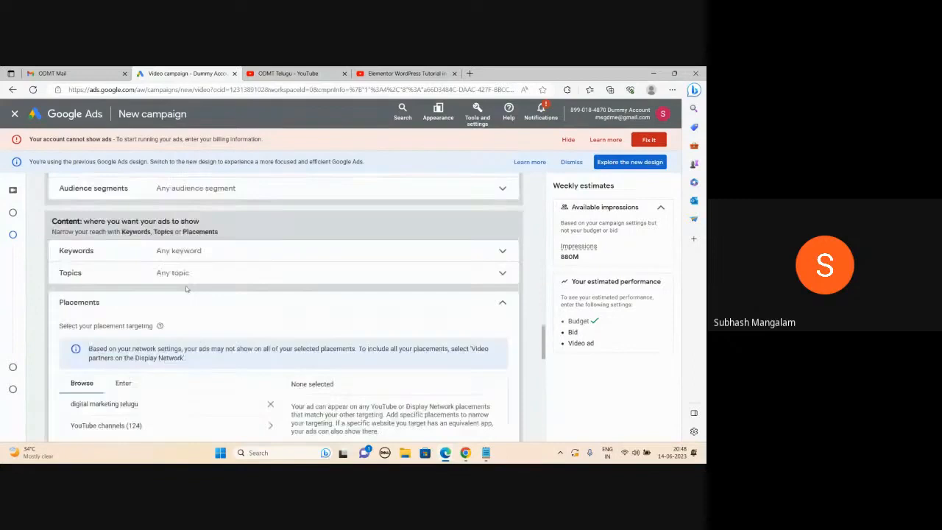
{"action": "scroll", "coordinate": [182, 309], "scroll_direction": "down", "scroll_amount": 1}
{"action": "left_click", "coordinate": [123, 325]}
{"action": "scroll", "coordinate": [145, 335], "scroll_direction": "down", "scroll_amount": 1}
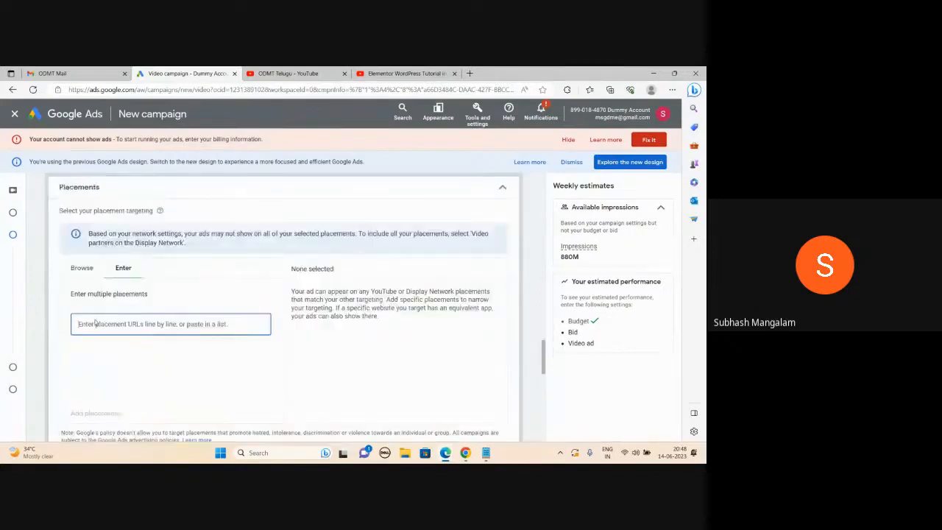
Step: Switch to YouTube and search for "digital marketing telugu"
{"action": "left_click", "coordinate": [412, 73]}
{"action": "type", "text": "digit"}
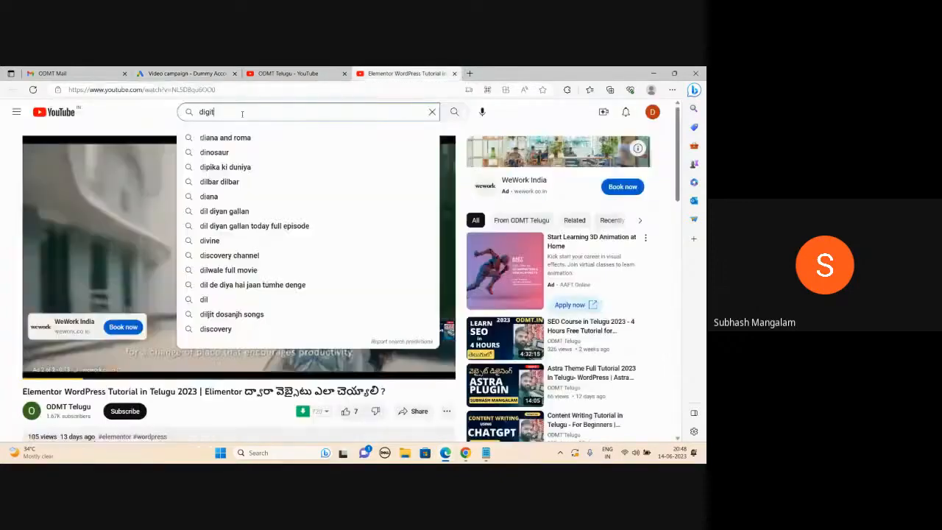
{"action": "type", "text": "al marketing telugu"}
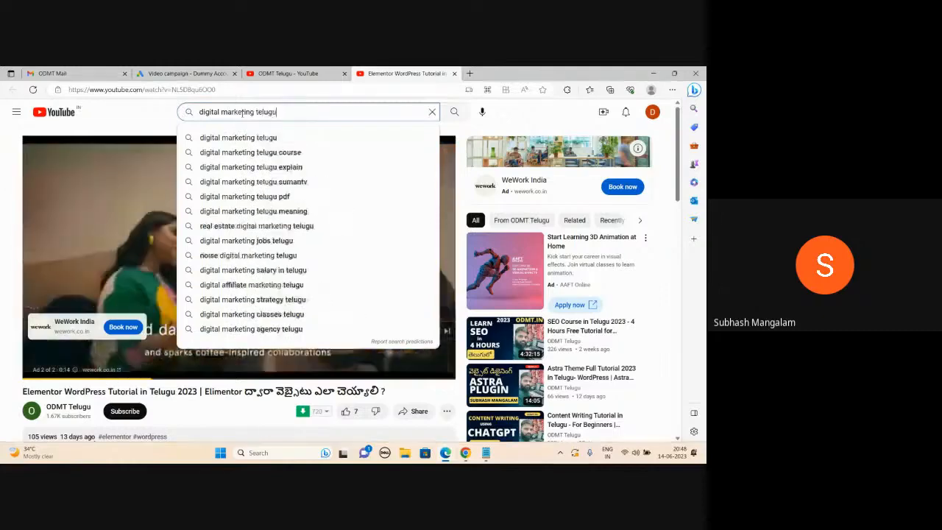
{"action": "key", "text": "Return"}
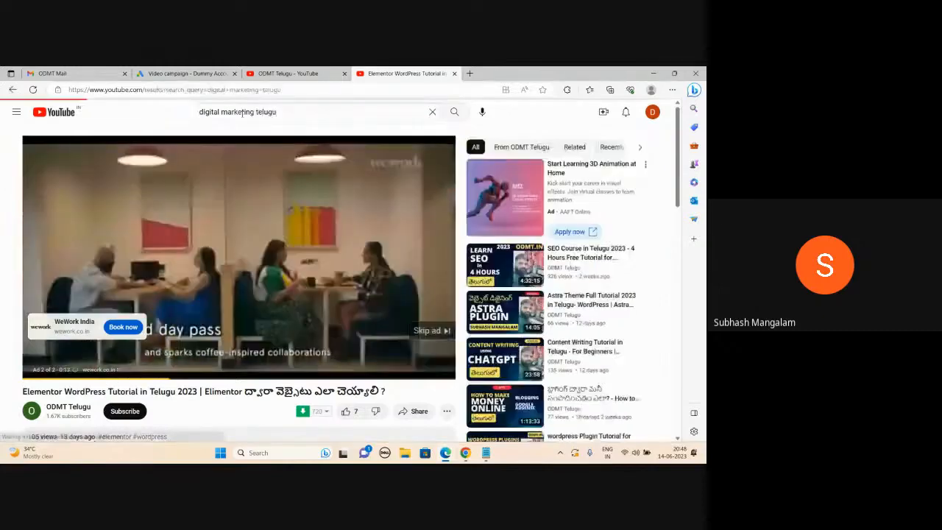
{"action": "scroll", "coordinate": [287, 245], "scroll_direction": "down", "scroll_amount": 2}
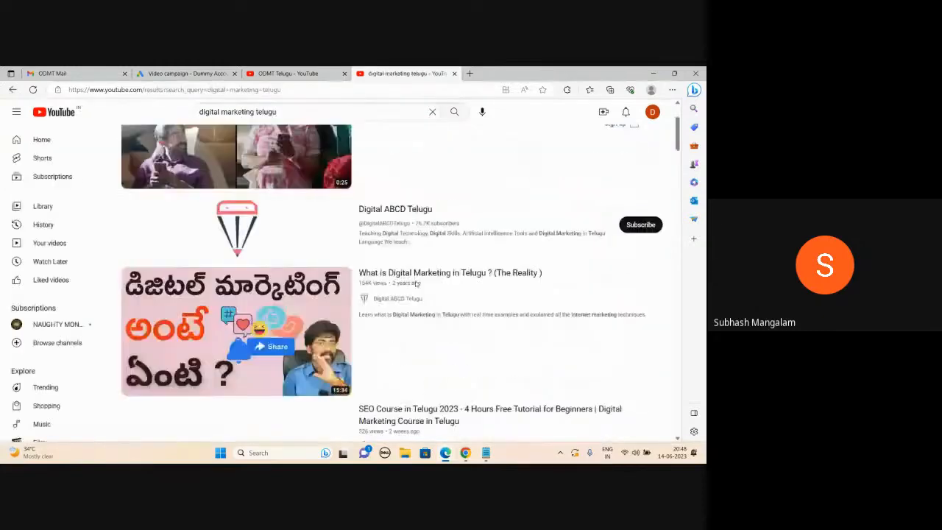
Step: Open the Digital ABCD Telugu video "What is Digital Marketing in Telugu ? (The Reality )" in a new tab and pause playback
{"action": "right_click", "coordinate": [477, 215]}
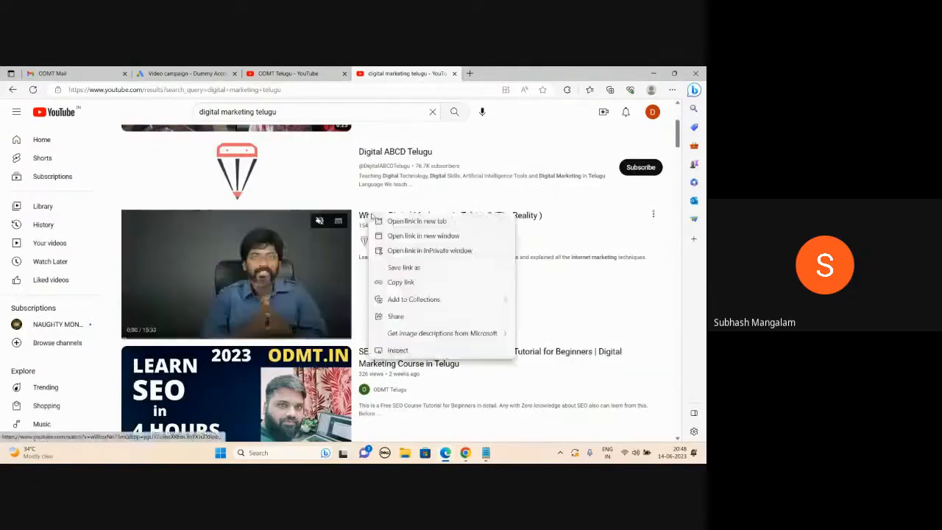
{"action": "left_click", "coordinate": [504, 217]}
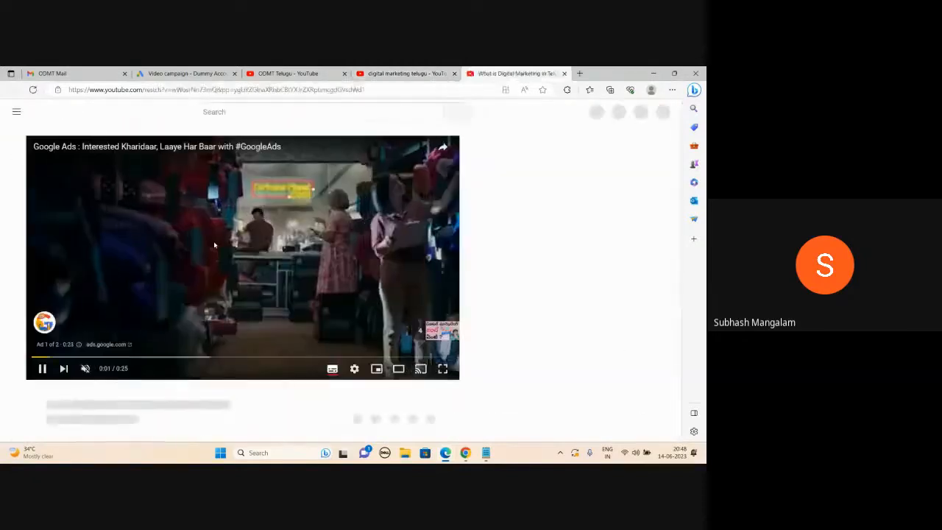
{"action": "left_click", "coordinate": [39, 368]}
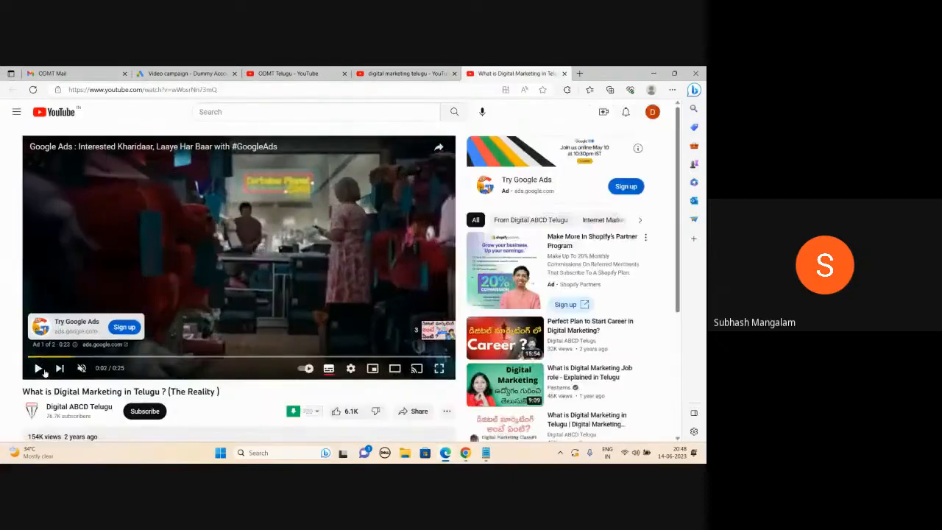
Step: Return to the YouTube search results and look through further Telugu digital marketing videos and Shorts
{"action": "left_click", "coordinate": [406, 73]}
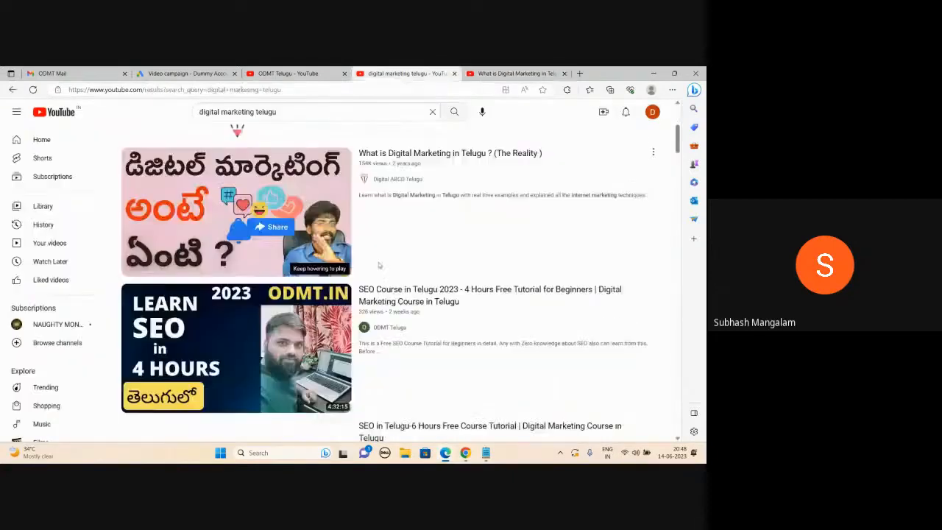
{"action": "scroll", "coordinate": [368, 272], "scroll_direction": "down", "scroll_amount": 1}
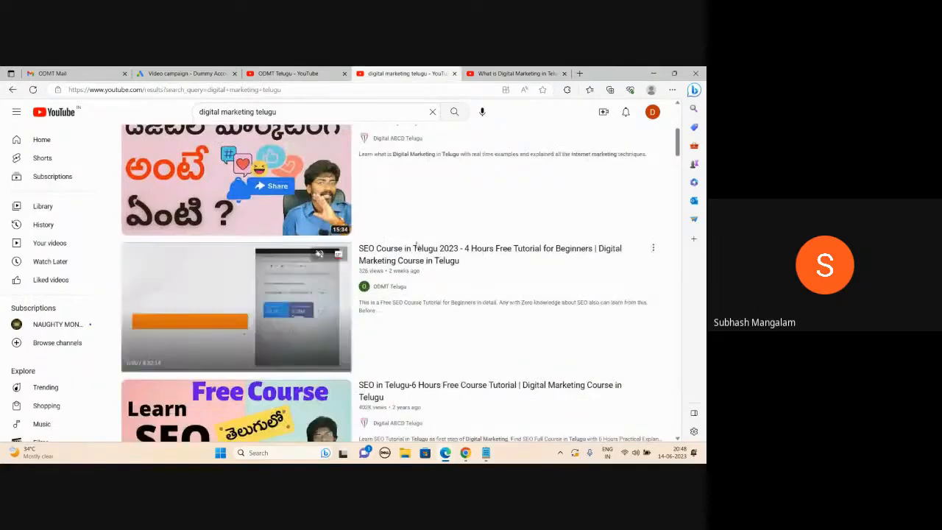
{"action": "scroll", "coordinate": [400, 251], "scroll_direction": "down", "scroll_amount": 4}
{"action": "scroll", "coordinate": [400, 250], "scroll_direction": "down", "scroll_amount": 4}
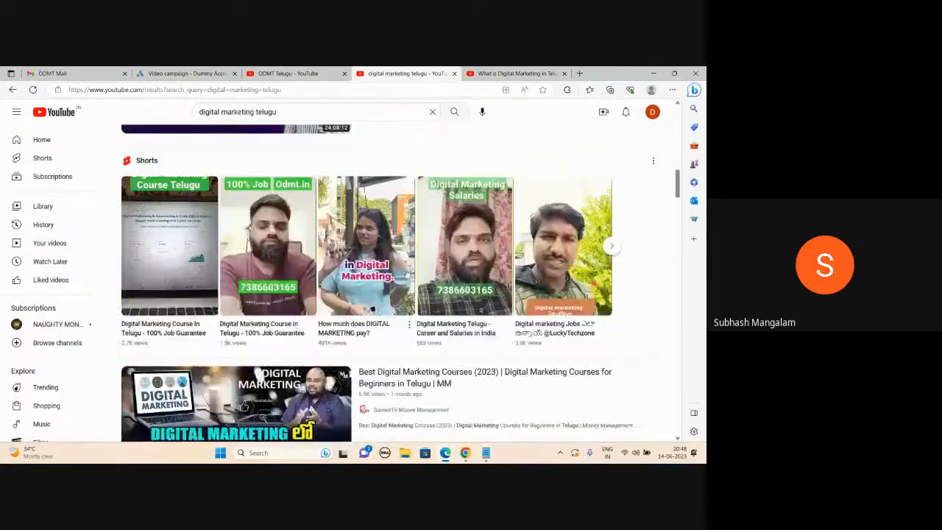
{"action": "scroll", "coordinate": [184, 268], "scroll_direction": "down", "scroll_amount": 3}
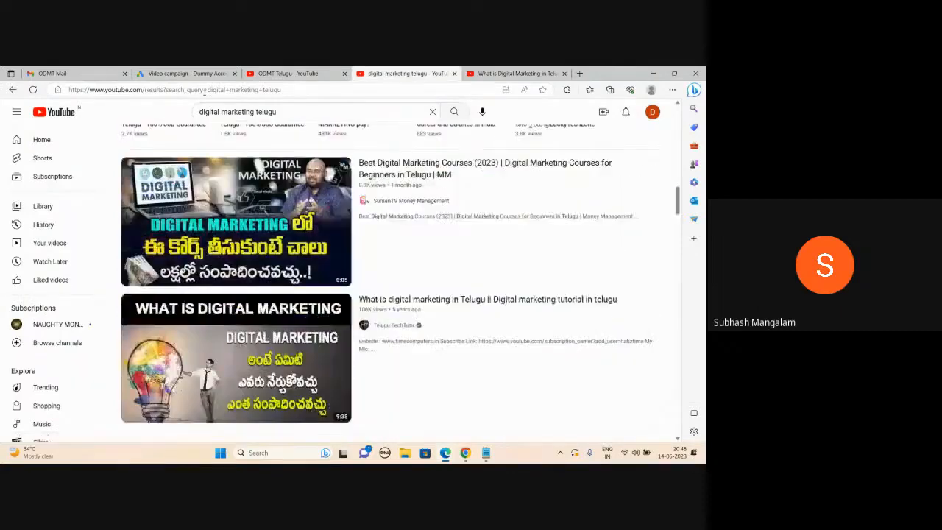
Step: Switch back to Google Ads and return the placement targeting to browsing by placement type
{"action": "left_click", "coordinate": [188, 74]}
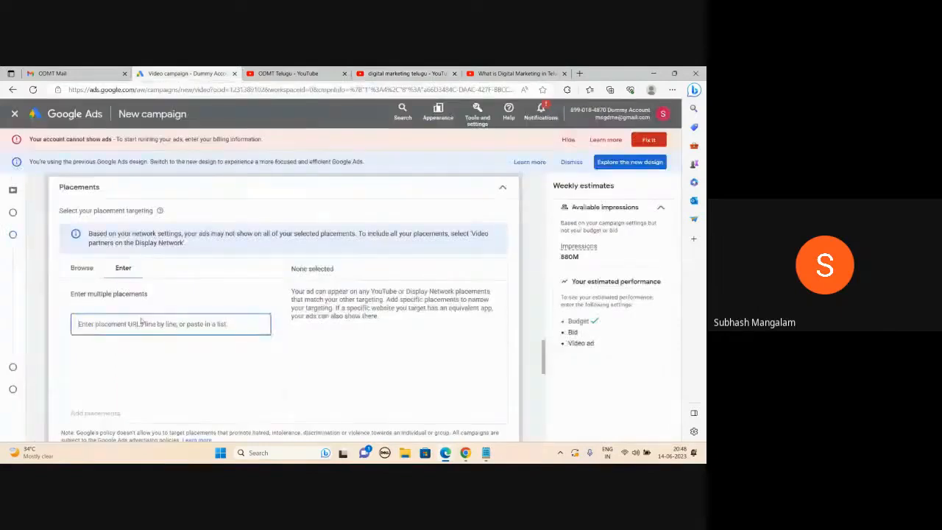
{"action": "left_click", "coordinate": [80, 270]}
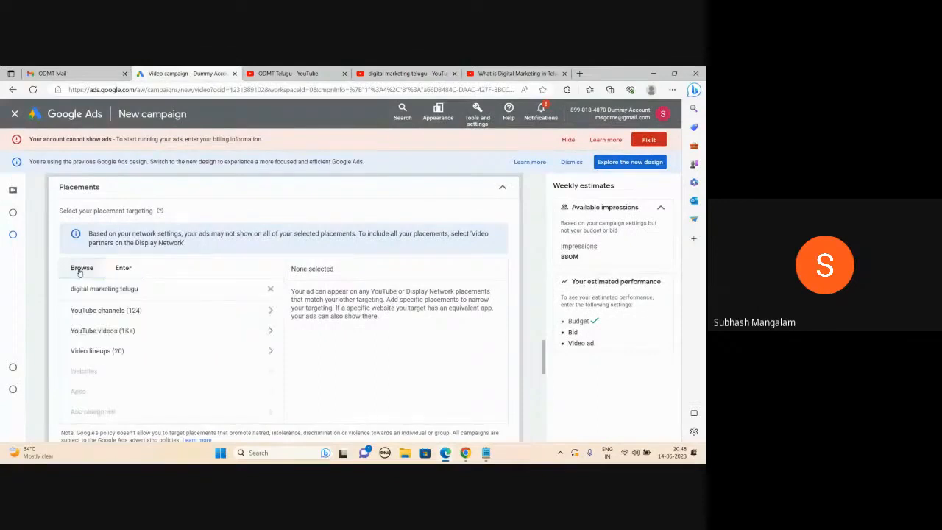
Step: Check the participants in the Google Meet window and minimize it to return to the campaign setup
{"action": "mouse_move", "coordinate": [445, 452]}
{"action": "left_click", "coordinate": [444, 405]}
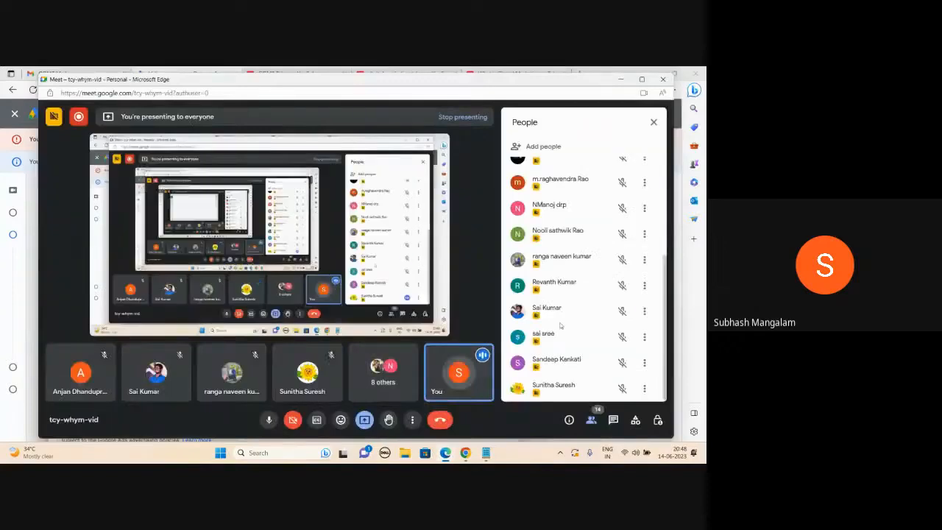
{"action": "left_click", "coordinate": [621, 79]}
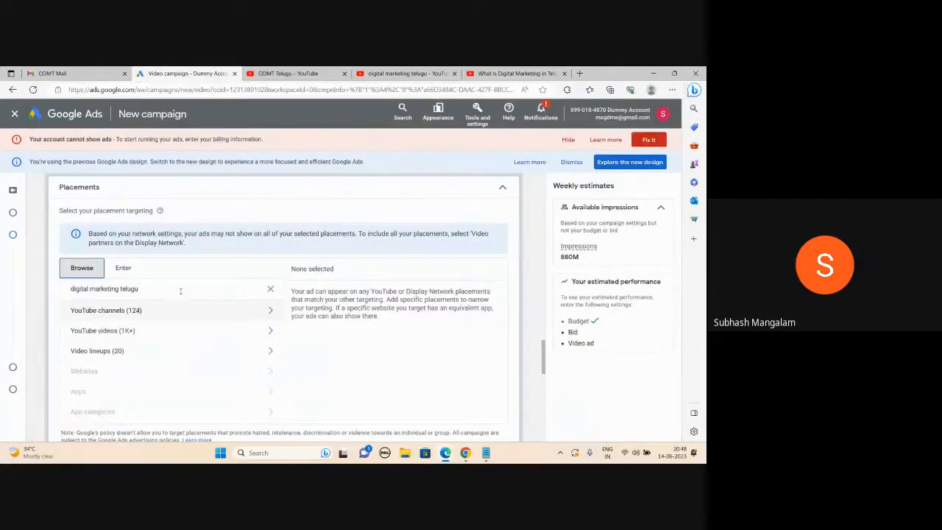
Step: View the YouTube search results and the paused Digital ABCD Telugu video as placement examples, and return to Google Ads
{"action": "scroll", "coordinate": [180, 291], "scroll_direction": "down", "scroll_amount": 2}
{"action": "scroll", "coordinate": [215, 317], "scroll_direction": "up", "scroll_amount": 3}
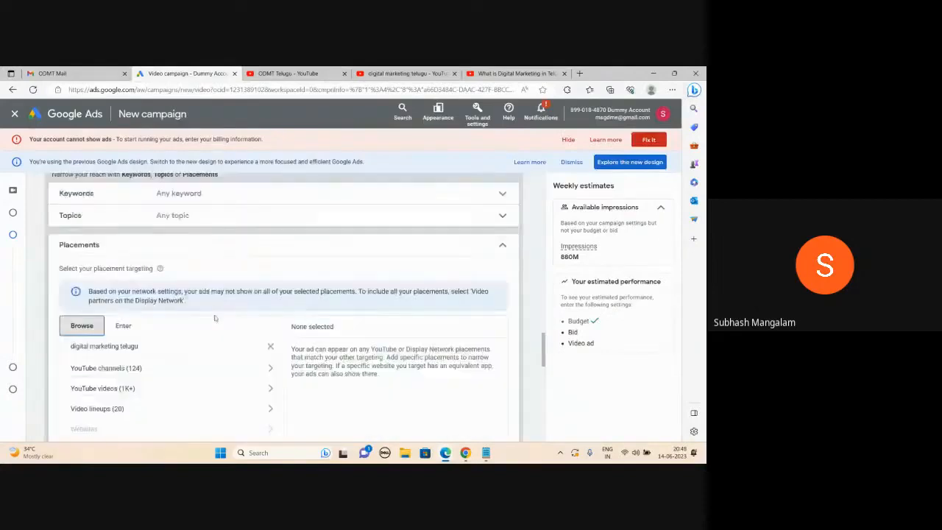
{"action": "scroll", "coordinate": [215, 318], "scroll_direction": "up", "scroll_amount": 3}
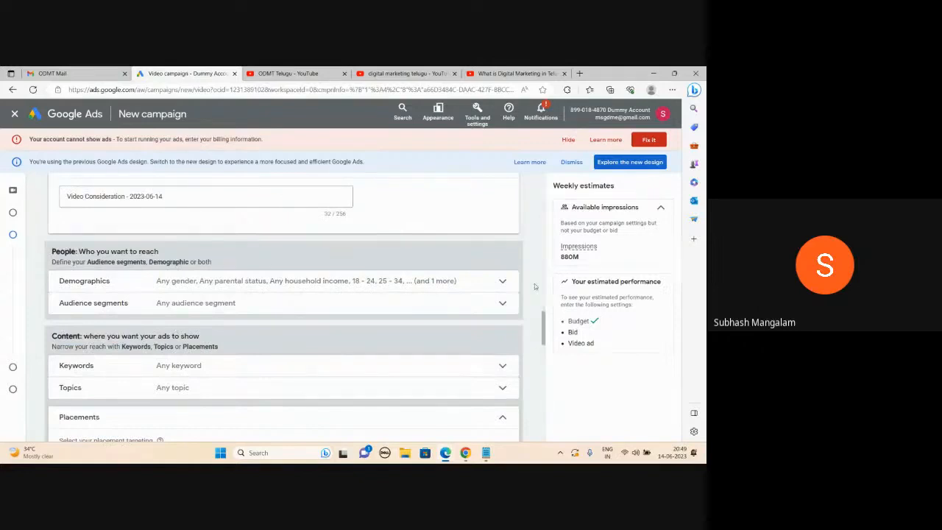
{"action": "left_click", "coordinate": [394, 72]}
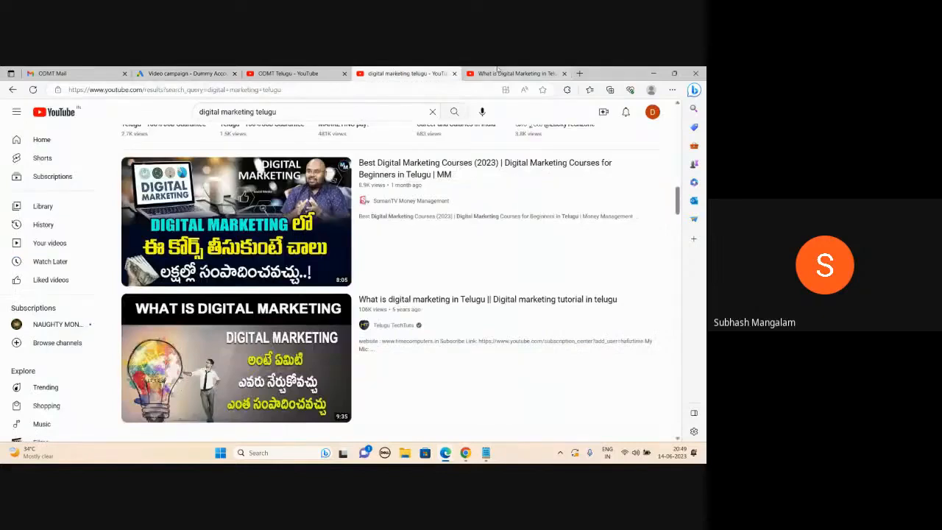
{"action": "left_click", "coordinate": [498, 71]}
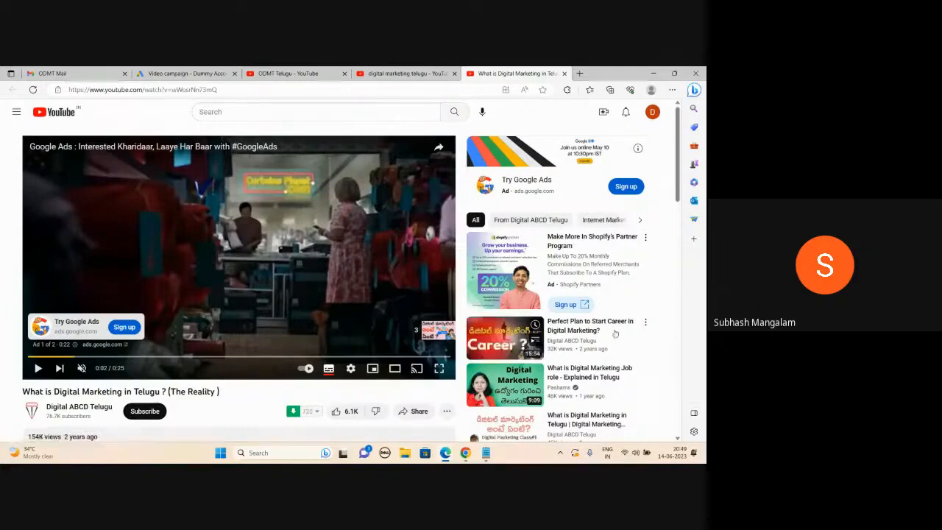
{"action": "left_click", "coordinate": [193, 73]}
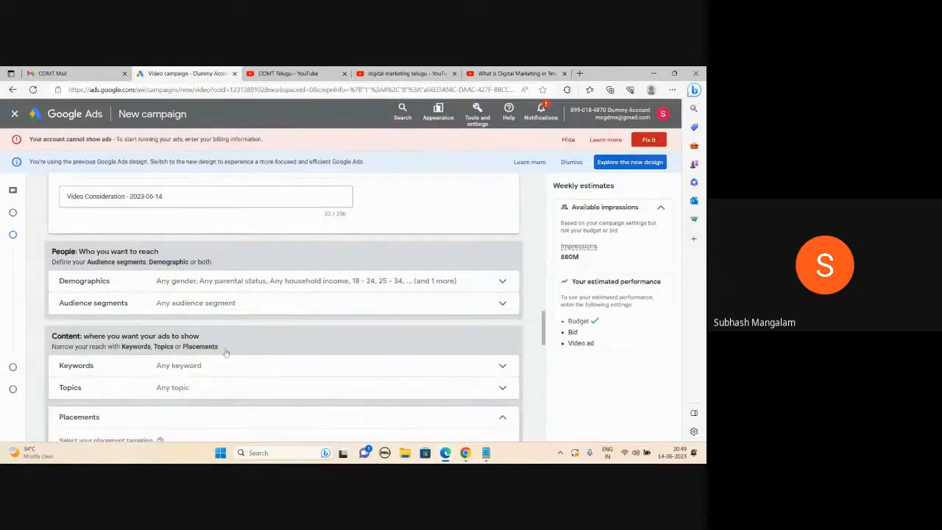
Step: Review the ad group's sections, from its name, demographics and audience segments to placements and video ad creation
{"action": "scroll", "coordinate": [225, 353], "scroll_direction": "down", "scroll_amount": 3}
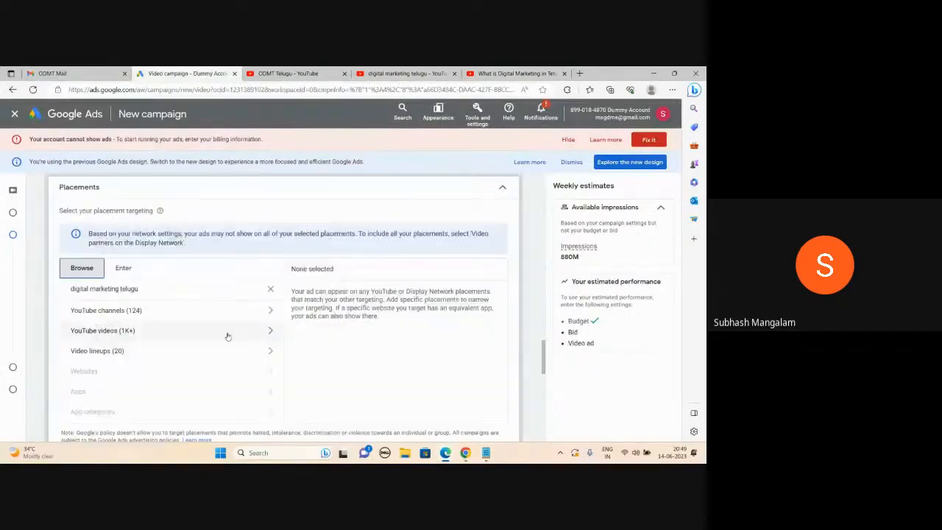
{"action": "scroll", "coordinate": [228, 336], "scroll_direction": "down", "scroll_amount": 2}
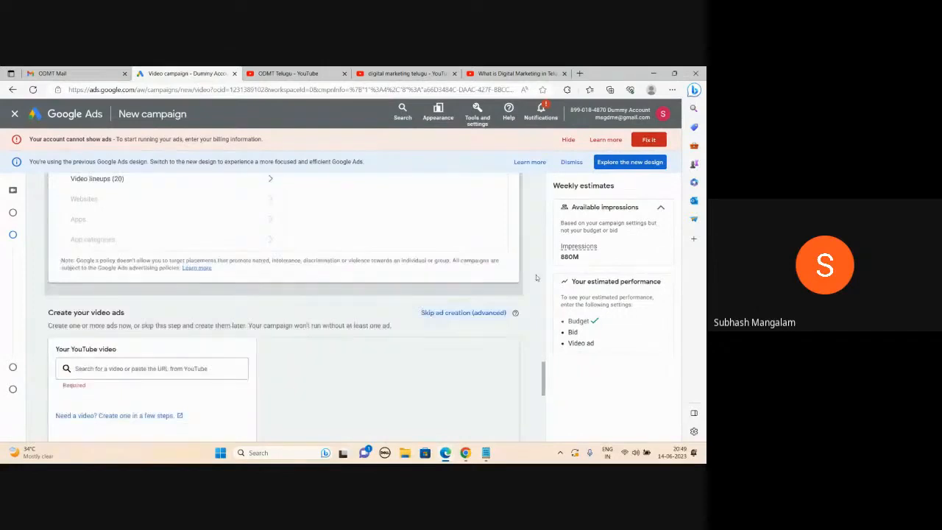
{"action": "scroll", "coordinate": [536, 275], "scroll_direction": "up", "scroll_amount": 4}
{"action": "scroll", "coordinate": [536, 279], "scroll_direction": "down", "scroll_amount": 2}
{"action": "scroll", "coordinate": [537, 280], "scroll_direction": "down", "scroll_amount": 2}
{"action": "scroll", "coordinate": [537, 280], "scroll_direction": "down", "scroll_amount": 4}
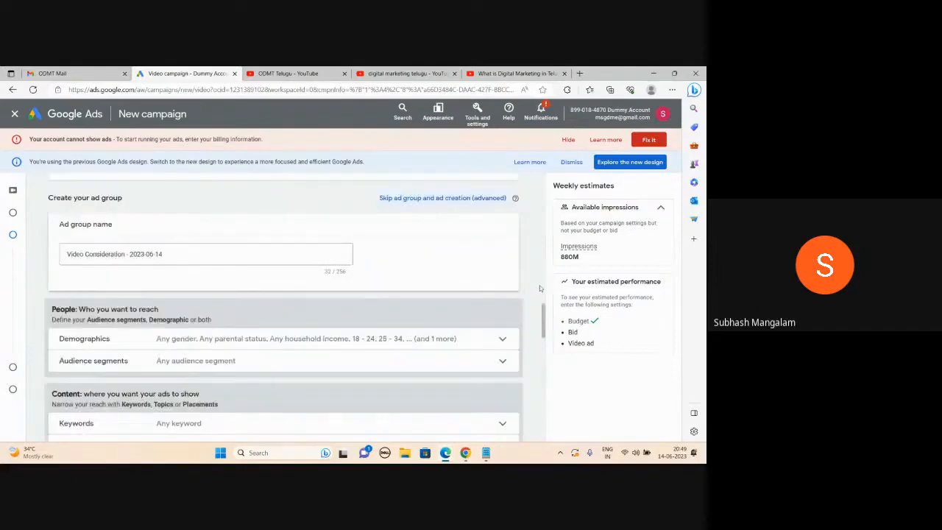
{"action": "scroll", "coordinate": [539, 287], "scroll_direction": "up", "scroll_amount": 2}
{"action": "scroll", "coordinate": [539, 289], "scroll_direction": "up", "scroll_amount": 5}
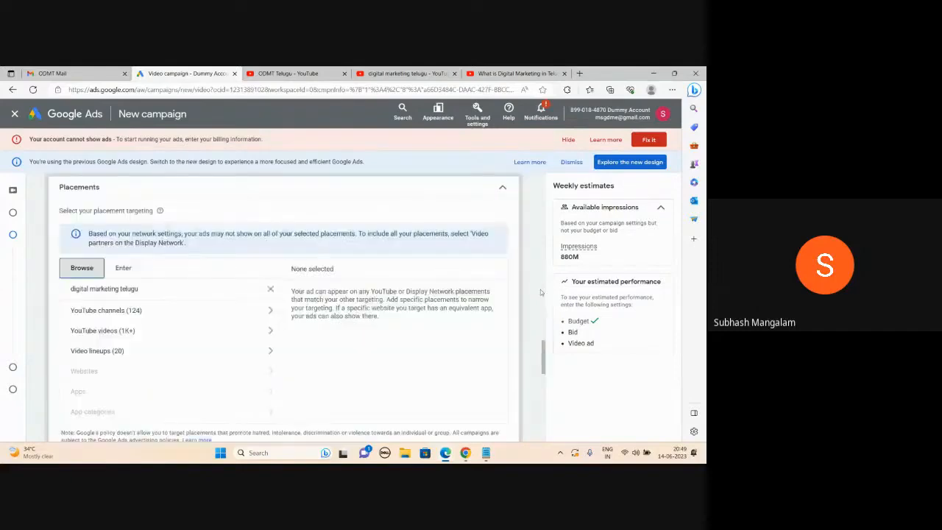
Step: Switch to the ODMT Telugu YouTube channel, open its Jobs and Career in Digital Marketing video and pause it
{"action": "scroll", "coordinate": [540, 289], "scroll_direction": "down", "scroll_amount": 3}
{"action": "left_click", "coordinate": [300, 73]}
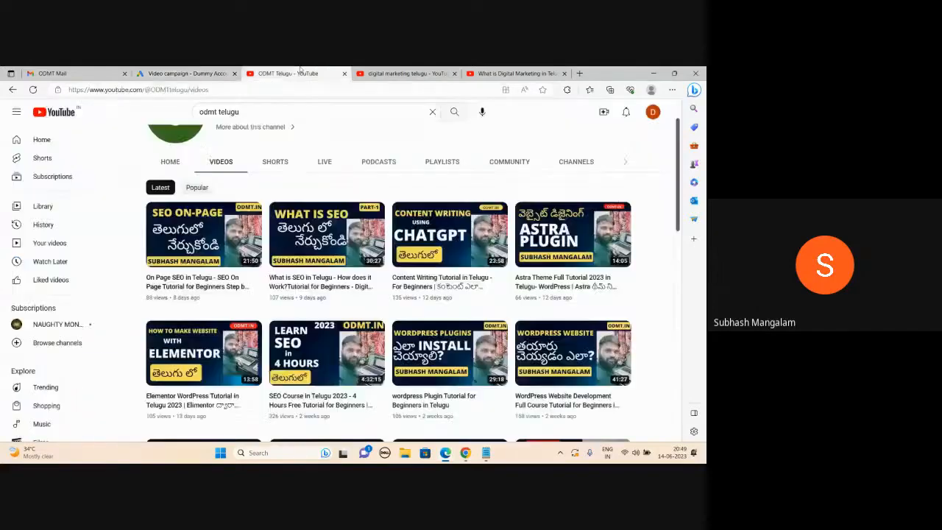
{"action": "scroll", "coordinate": [399, 309], "scroll_direction": "down", "scroll_amount": 4}
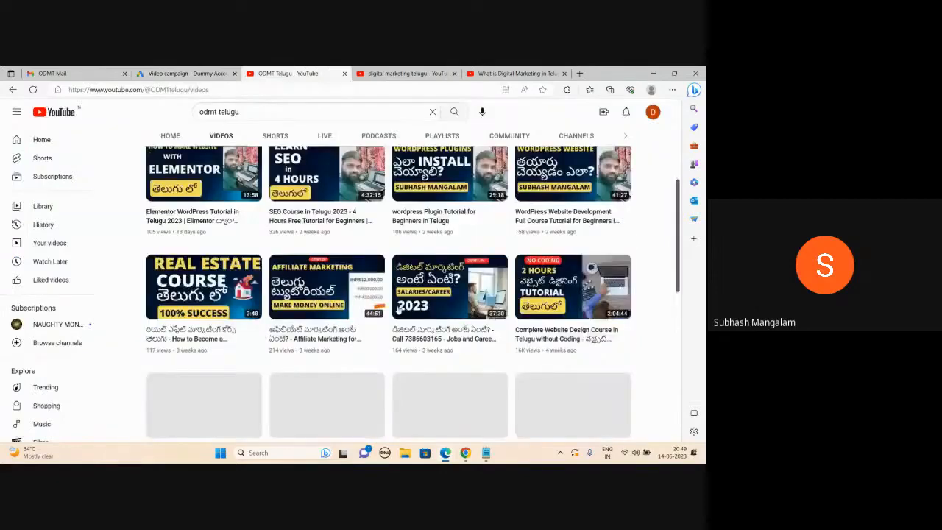
{"action": "scroll", "coordinate": [399, 309], "scroll_direction": "down", "scroll_amount": 8}
{"action": "scroll", "coordinate": [399, 309], "scroll_direction": "up", "scroll_amount": 8}
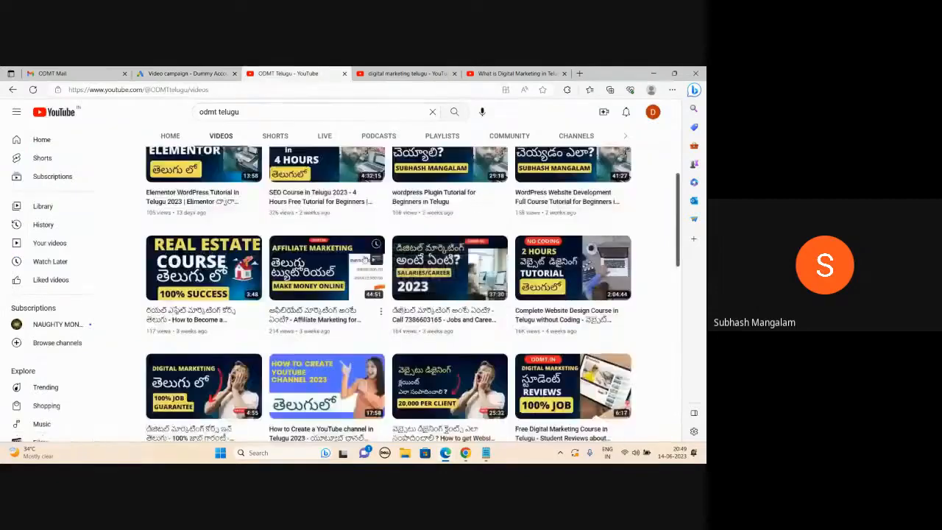
{"action": "mouse_move", "coordinate": [449, 268]}
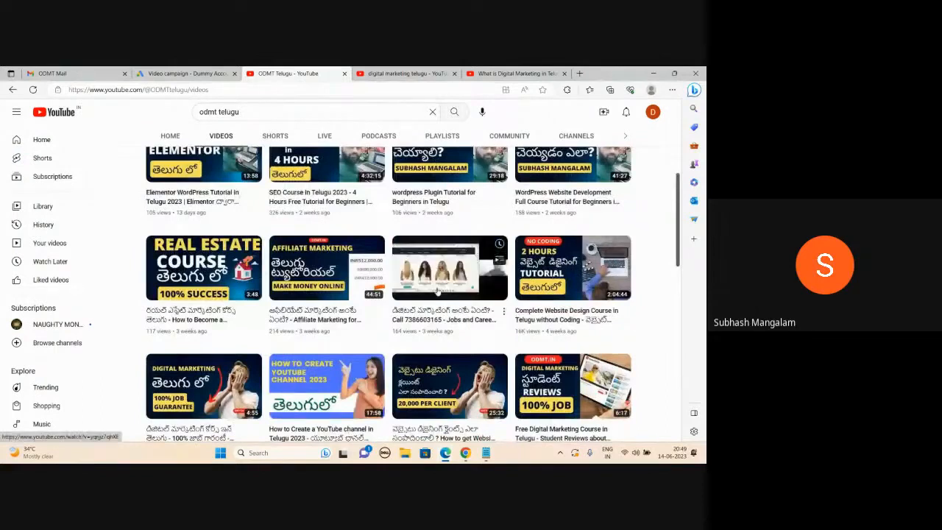
{"action": "left_click", "coordinate": [396, 333]}
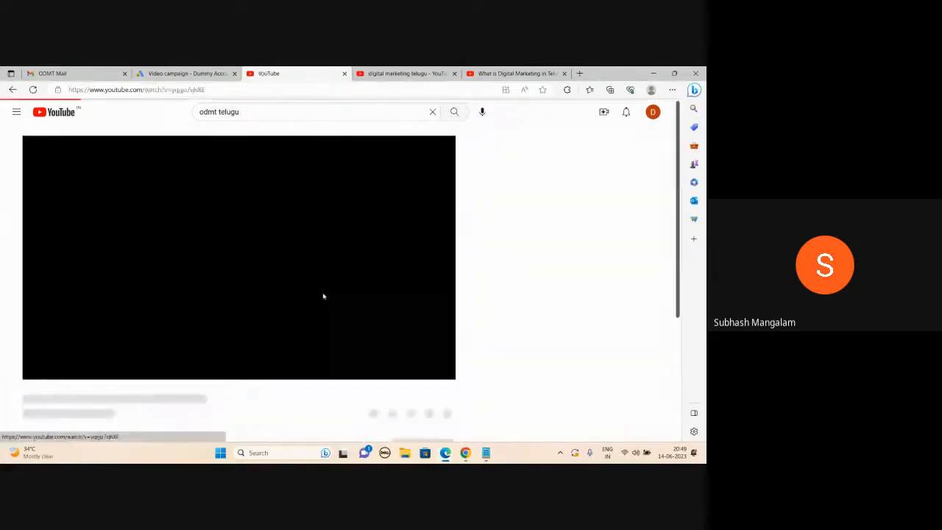
{"action": "left_click", "coordinate": [39, 368]}
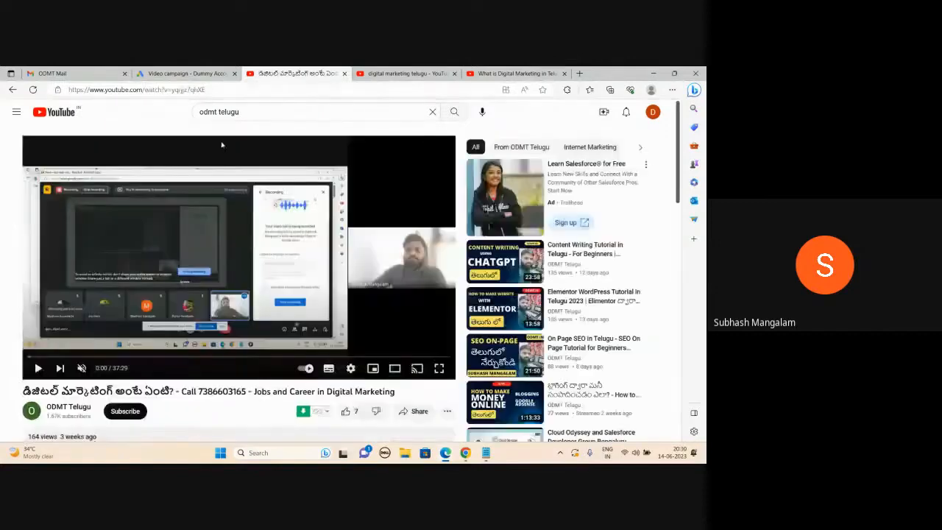
Step: Copy the video's URL and use it as the YouTube video for the ad in the Google Ads campaign
{"action": "left_click", "coordinate": [208, 89]}
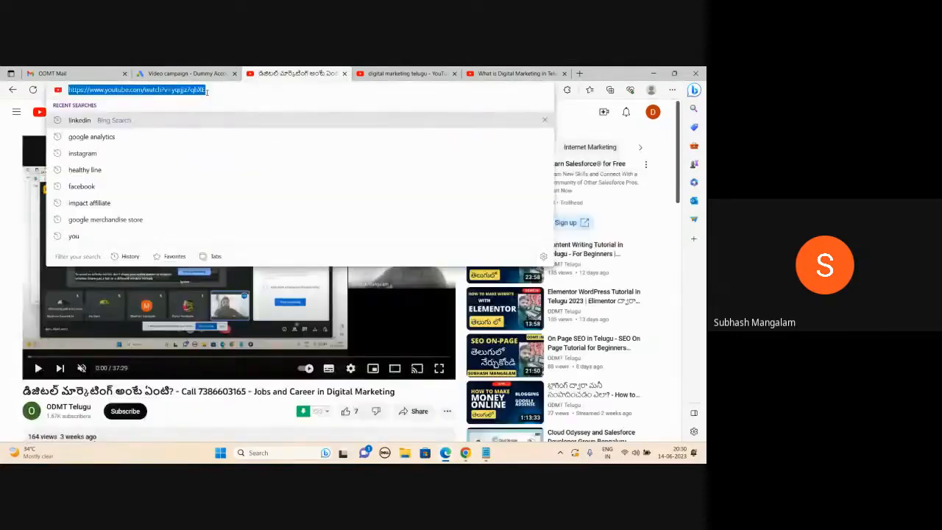
{"action": "left_click", "coordinate": [187, 72]}
{"action": "left_click", "coordinate": [96, 311]}
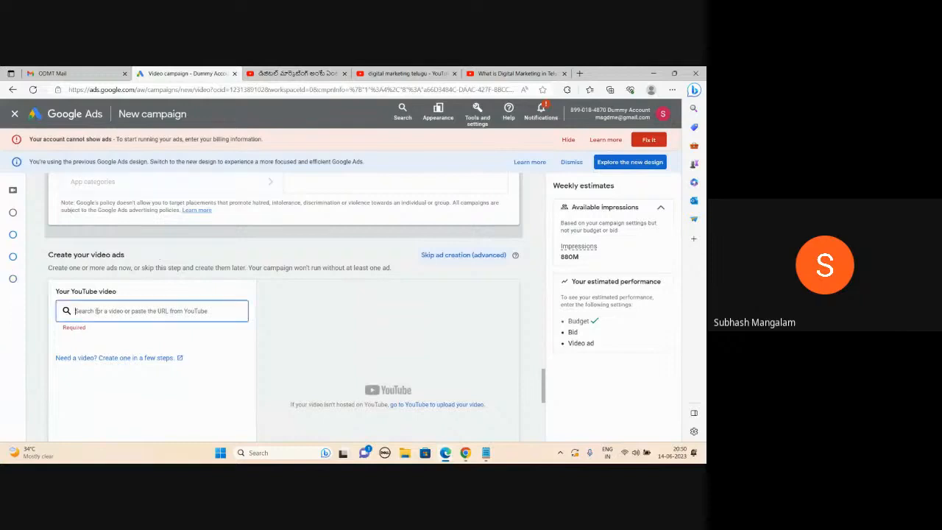
{"action": "type", "text": "https://www.youtube.com/watch?v=yqrjz7qIXE"}
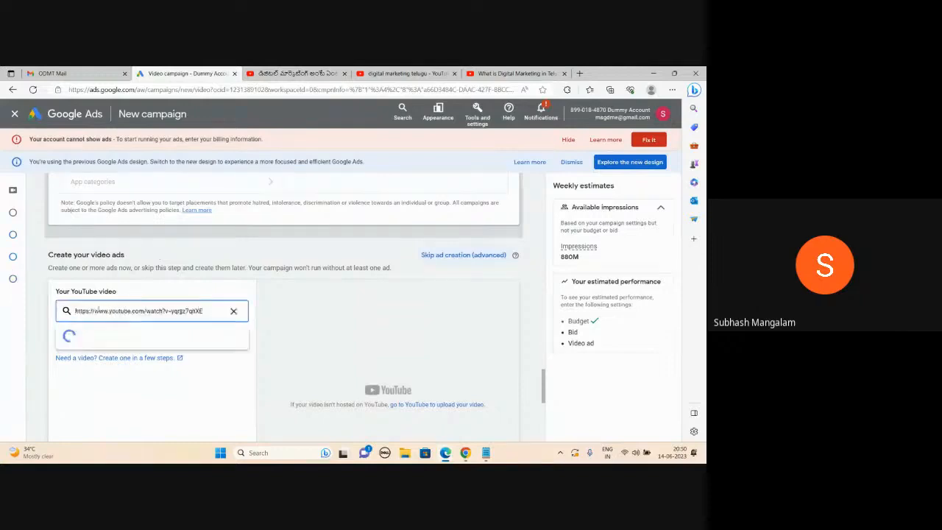
{"action": "scroll", "coordinate": [270, 372], "scroll_direction": "down", "scroll_amount": 1}
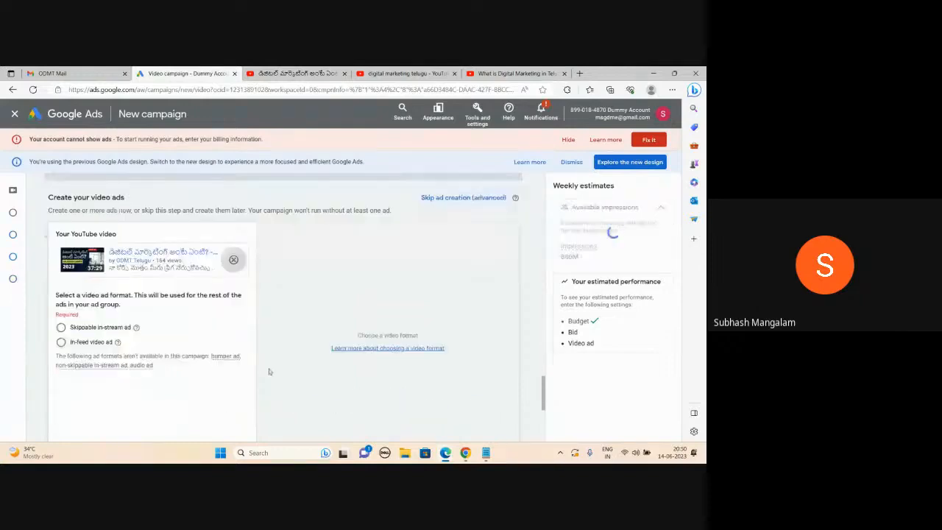
Step: Choose the Skippable in-stream ad format and preview the ad on mobile, computer and TV screens
{"action": "left_click", "coordinate": [61, 327]}
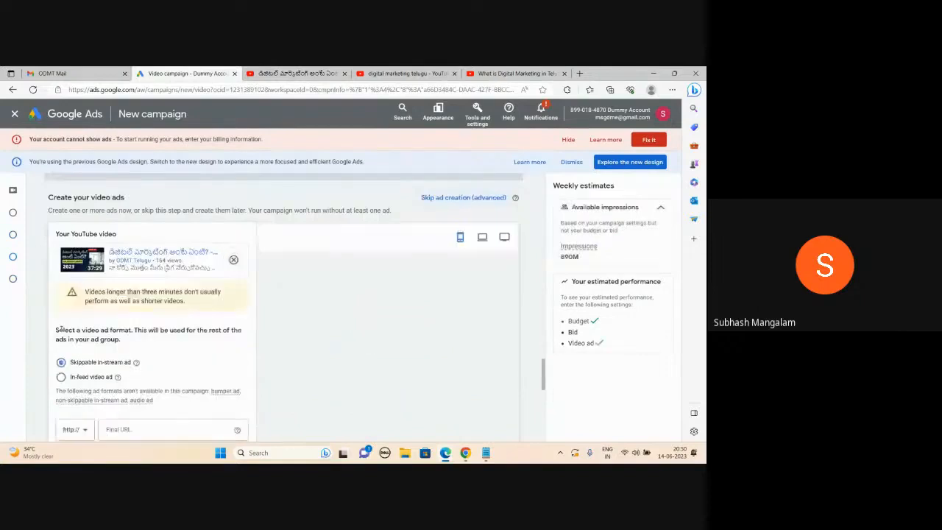
{"action": "scroll", "coordinate": [416, 369], "scroll_direction": "down", "scroll_amount": 2}
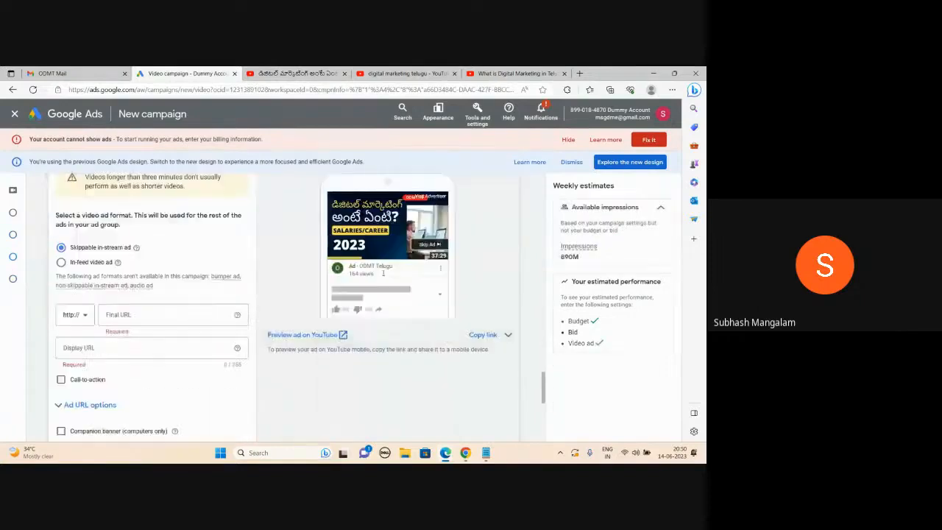
{"action": "scroll", "coordinate": [388, 282], "scroll_direction": "up", "scroll_amount": 1}
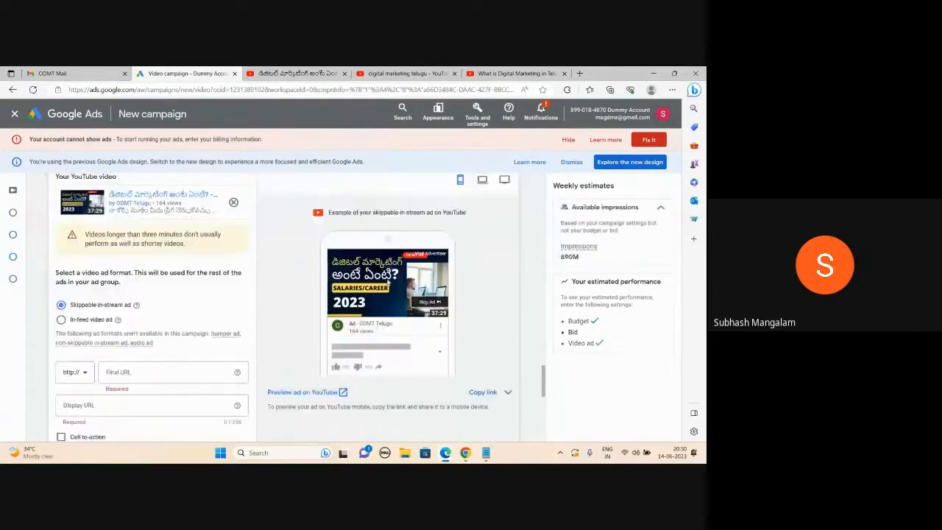
{"action": "left_click", "coordinate": [483, 180]}
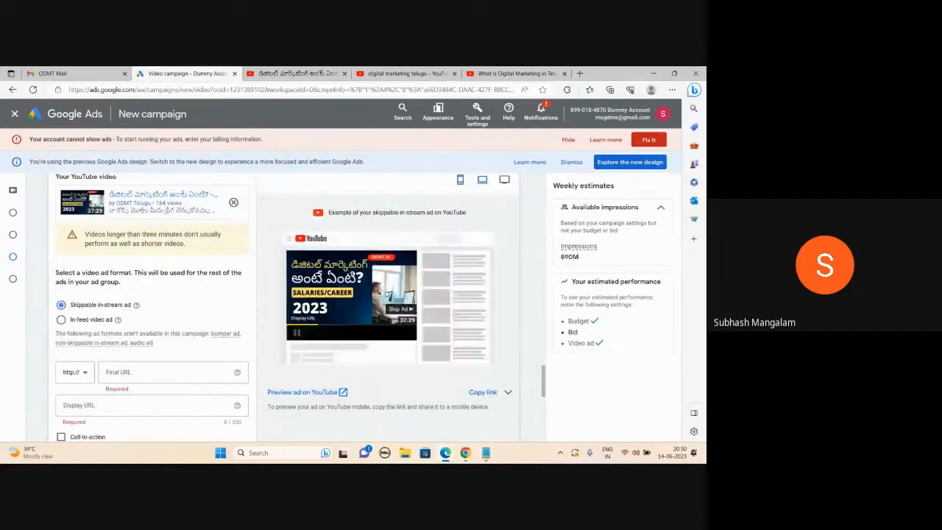
{"action": "left_click", "coordinate": [504, 179]}
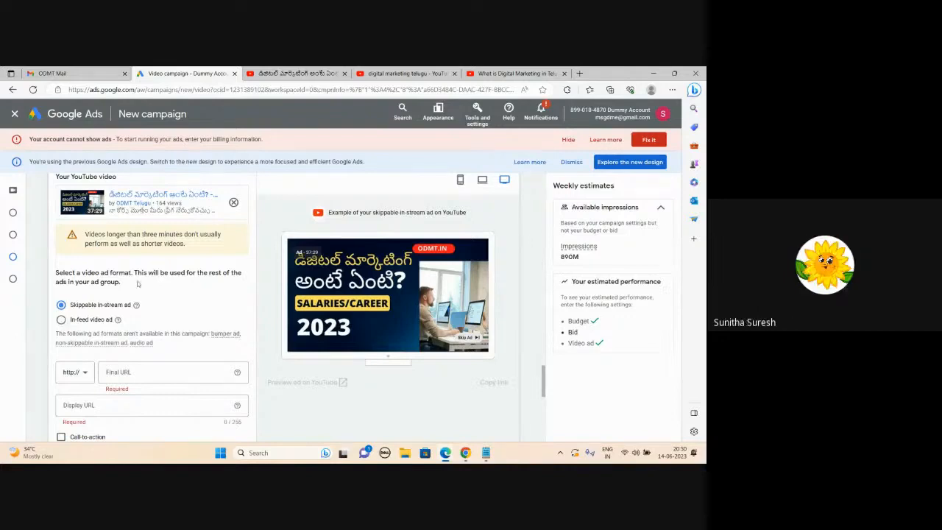
{"action": "left_click", "coordinate": [482, 180]}
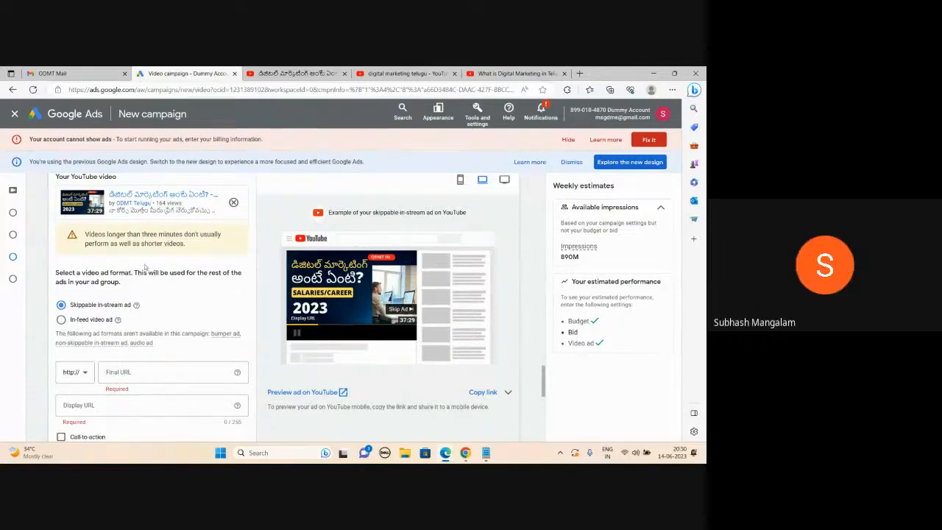
Step: Switch the format to In-feed video ad and preview it in the different ad locations on mobile and computer
{"action": "left_click", "coordinate": [61, 320]}
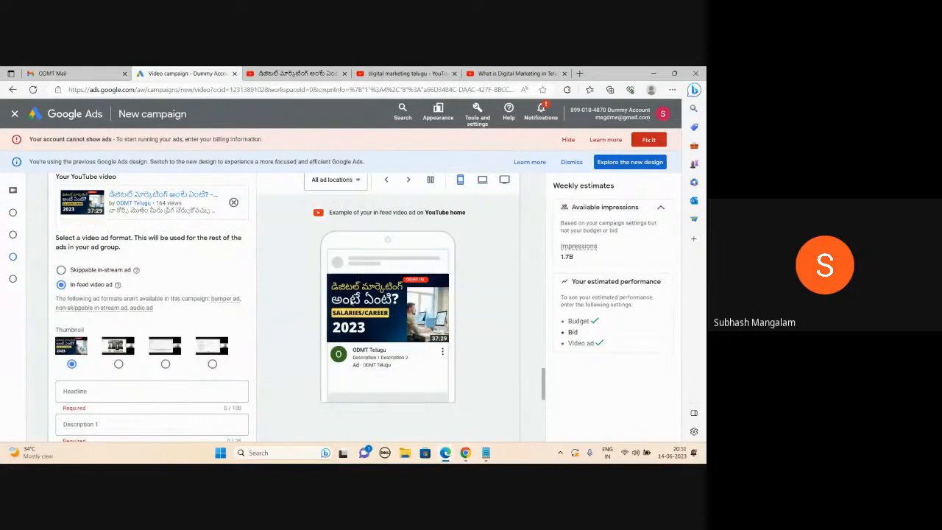
{"action": "left_click", "coordinate": [409, 180]}
{"action": "left_click", "coordinate": [408, 180]}
{"action": "left_click", "coordinate": [407, 181]}
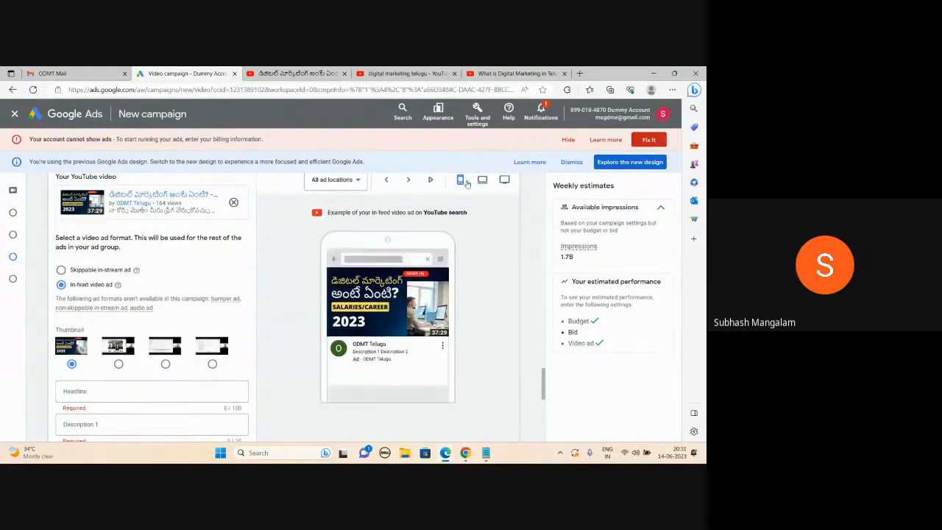
{"action": "left_click", "coordinate": [482, 179]}
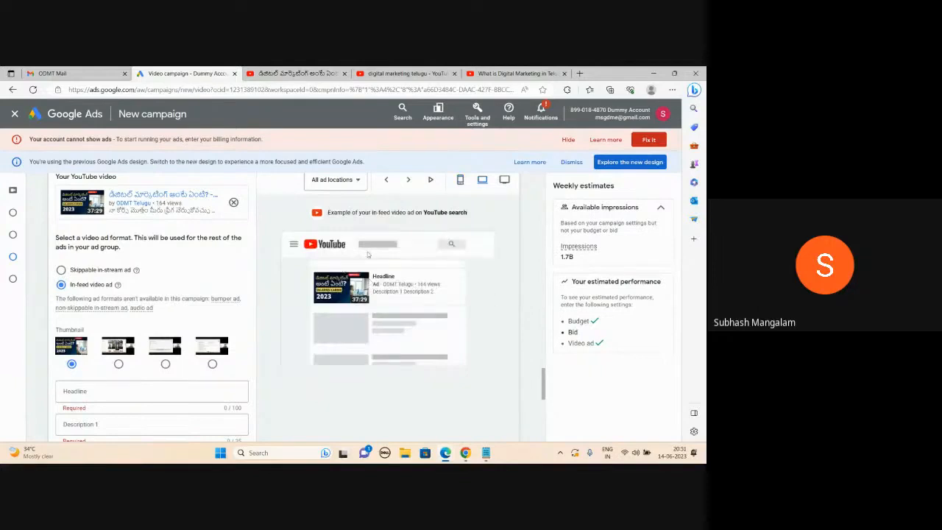
{"action": "left_click", "coordinate": [407, 181]}
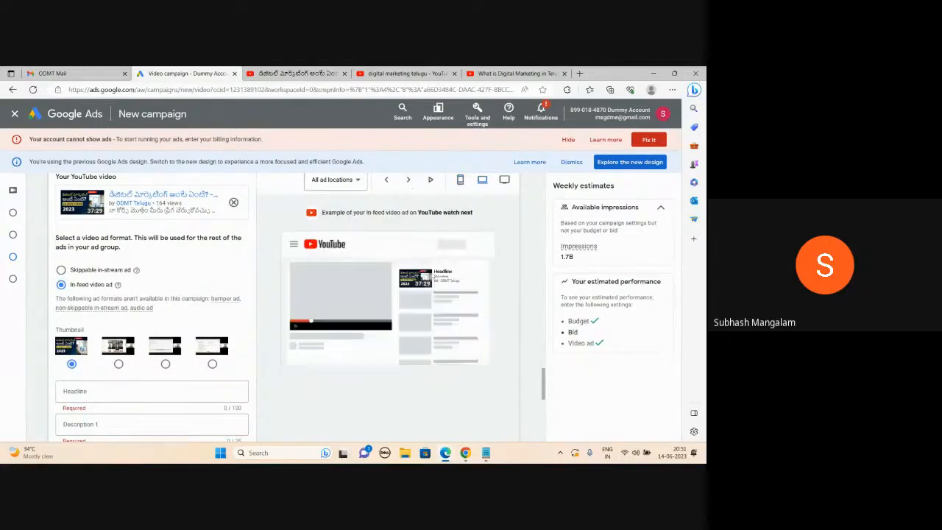
{"action": "left_click", "coordinate": [408, 185]}
{"action": "left_click", "coordinate": [408, 184]}
{"action": "left_click", "coordinate": [408, 184]}
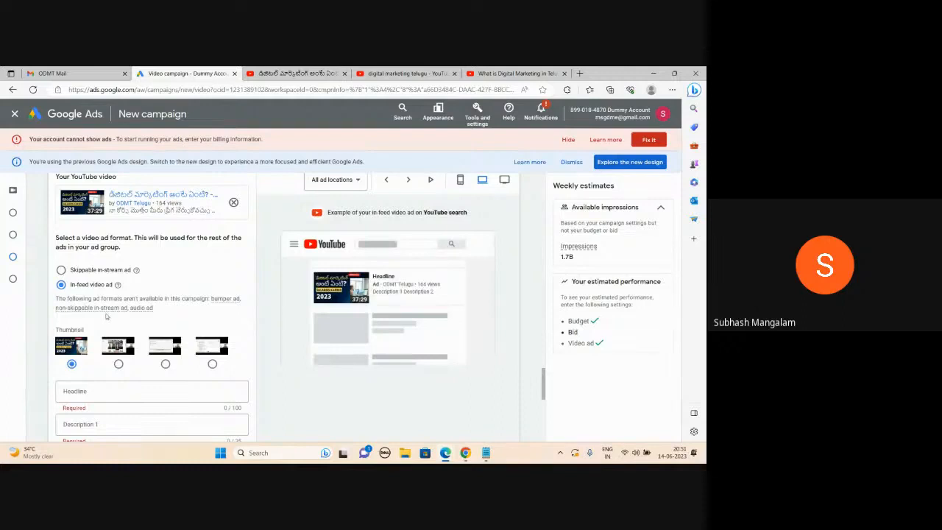
Step: Compare with the skippable in-stream preview once more and set the ad format to In-feed video ad
{"action": "mouse_move", "coordinate": [112, 286]}
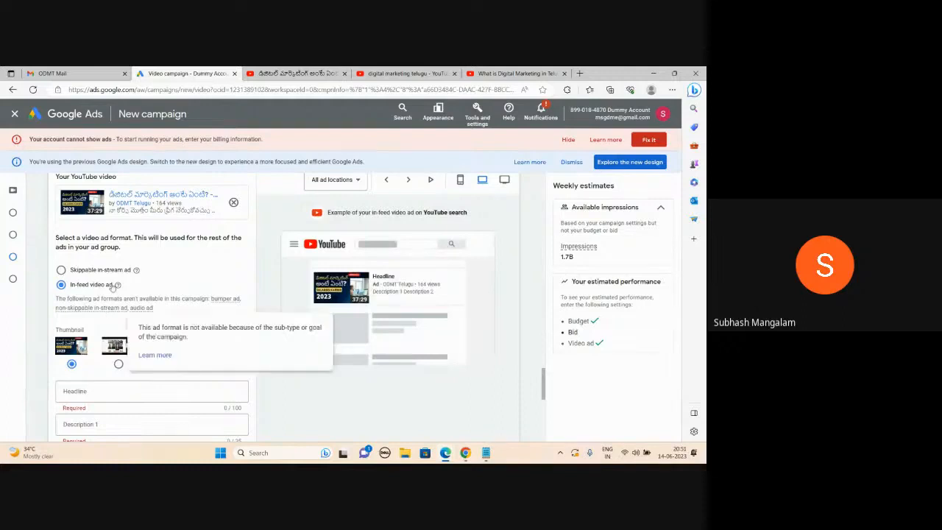
{"action": "left_click", "coordinate": [61, 269]}
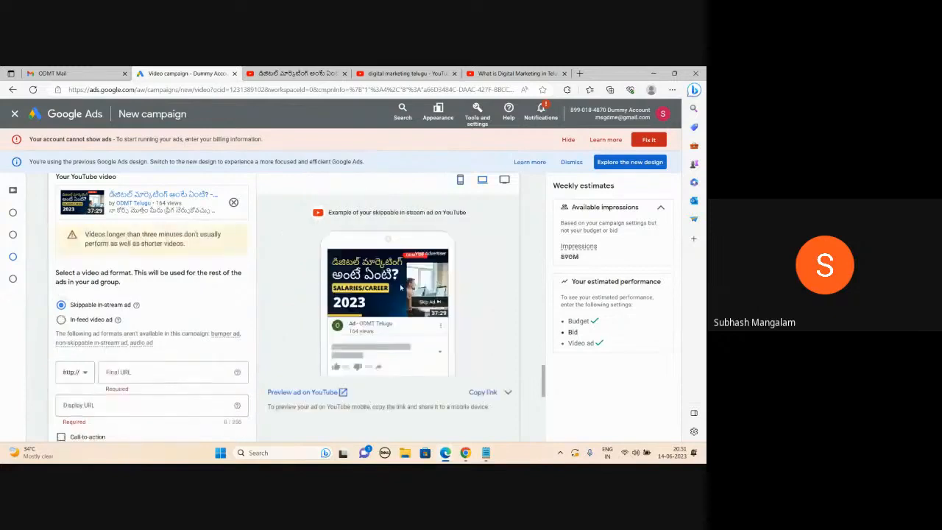
{"action": "left_click", "coordinate": [62, 321]}
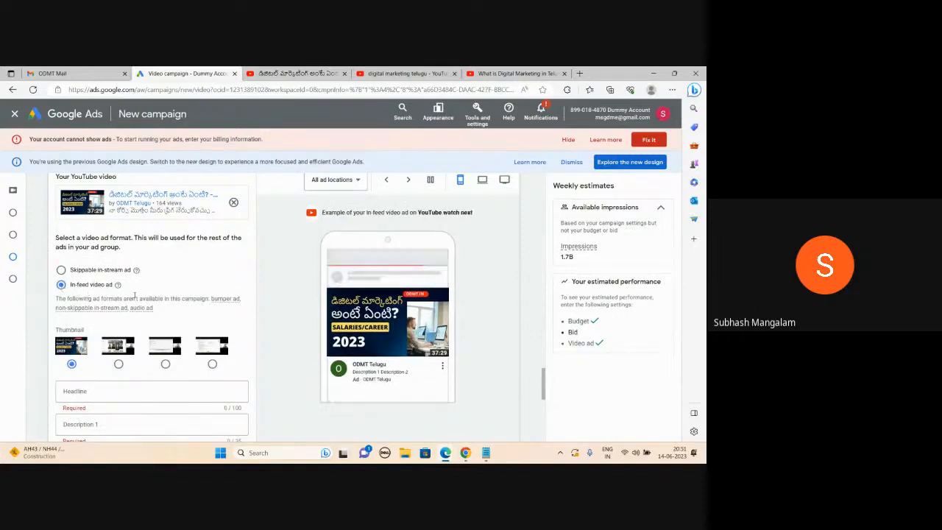
Step: Enter the headline "What is Digital Marketing Explained in Telugu", correcting the misspelled word with the spelling suggestion
{"action": "scroll", "coordinate": [103, 334], "scroll_direction": "down", "scroll_amount": 1}
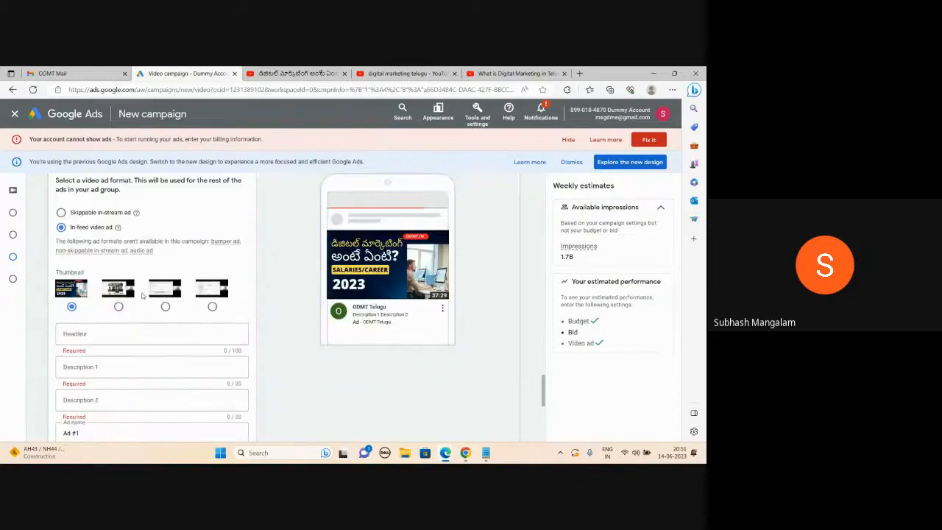
{"action": "left_click", "coordinate": [92, 336]}
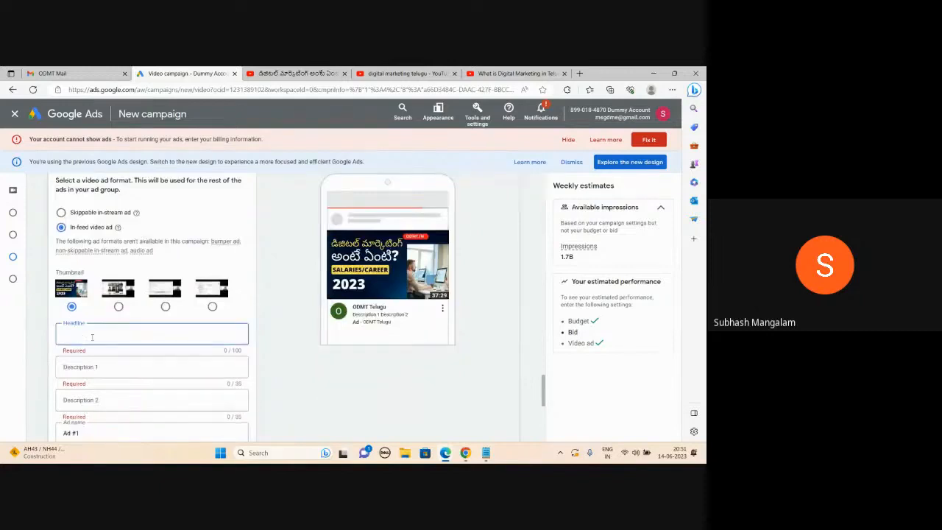
{"action": "type", "text": "What is"}
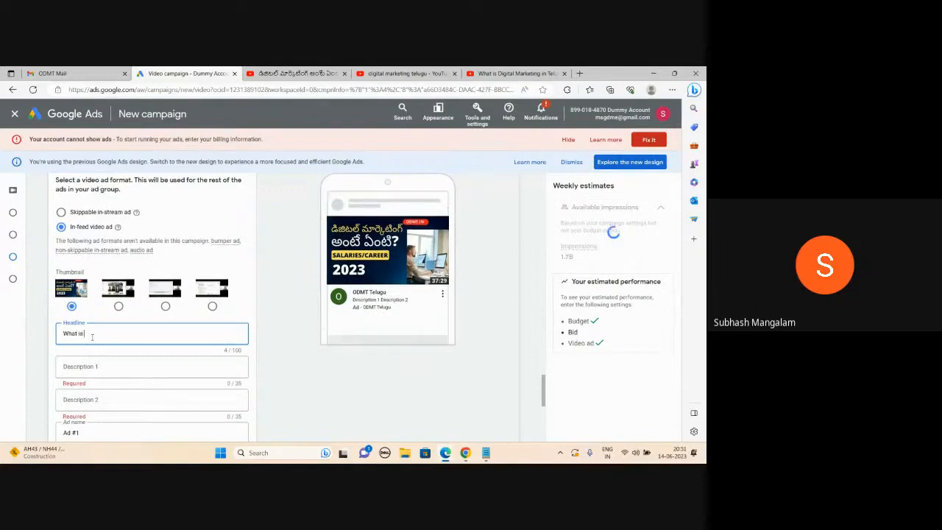
{"action": "type", "text": " Digital Marketing Explaind in Telug"}
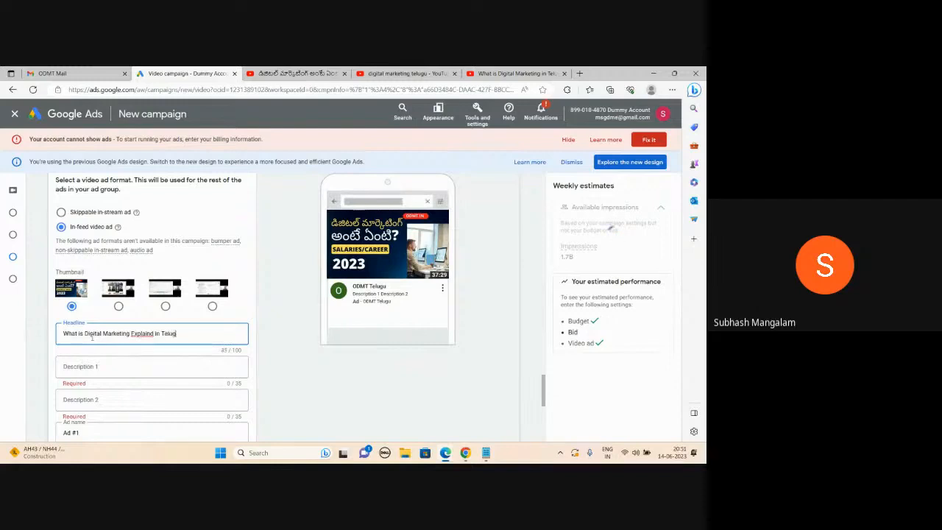
{"action": "type", "text": "u"}
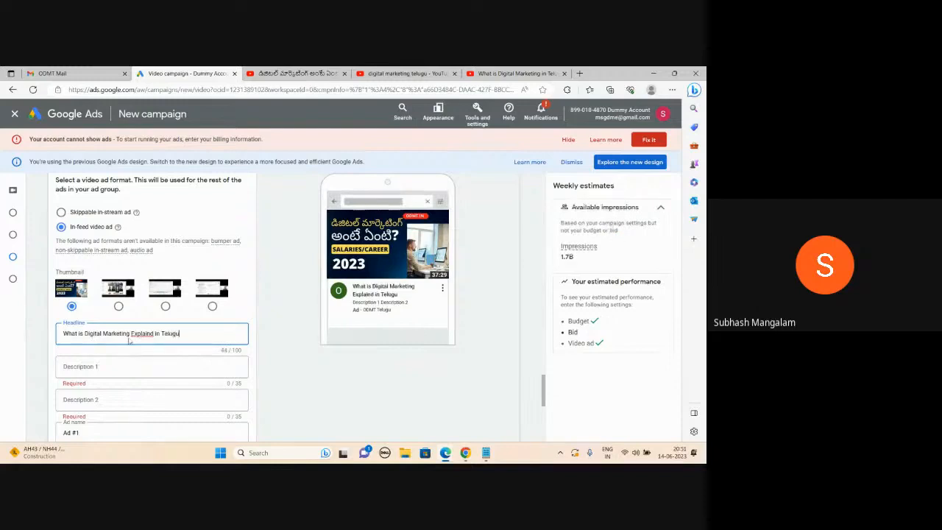
{"action": "right_click", "coordinate": [140, 333]}
{"action": "left_click", "coordinate": [200, 214]}
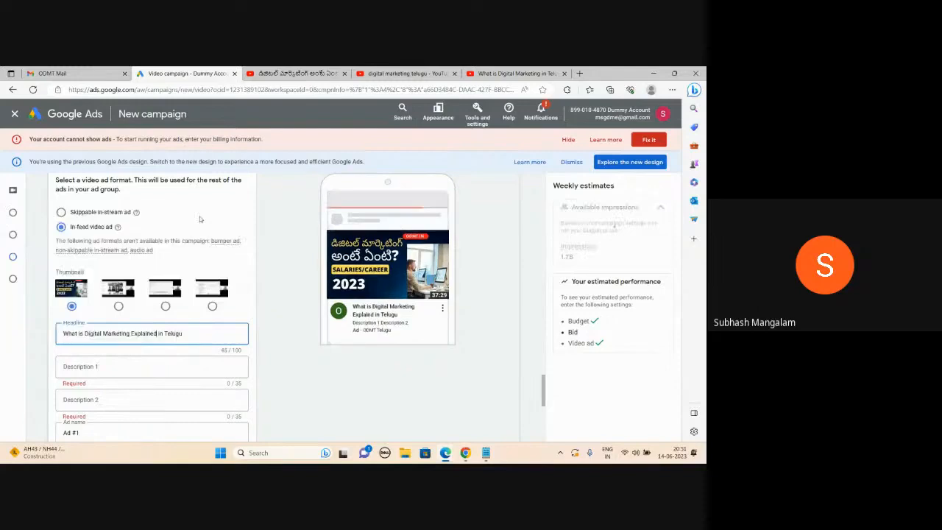
Step: Set description 1 to "100% Job Guarantee" and description 2 to "Enroll for a Free Demo"
{"action": "left_click", "coordinate": [145, 366]}
{"action": "type", "text": "100% Job G"}
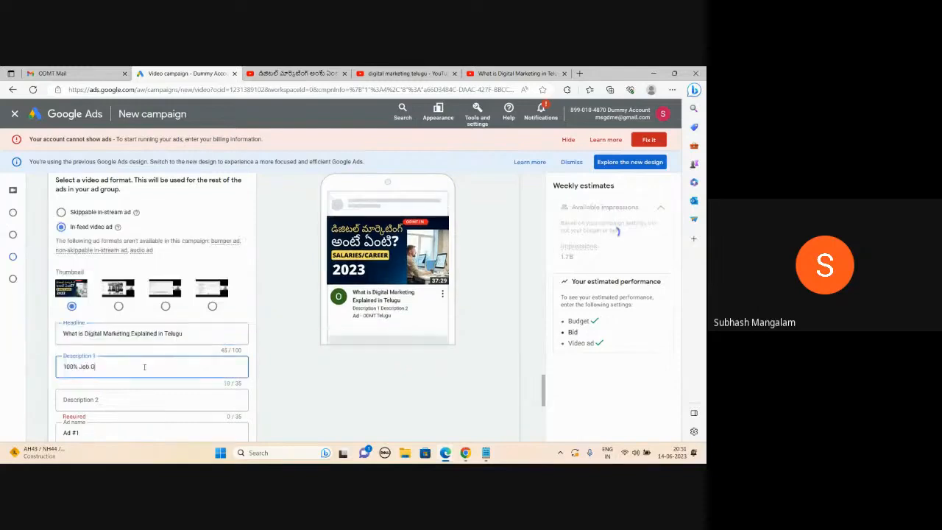
{"action": "type", "text": "uarantee"}
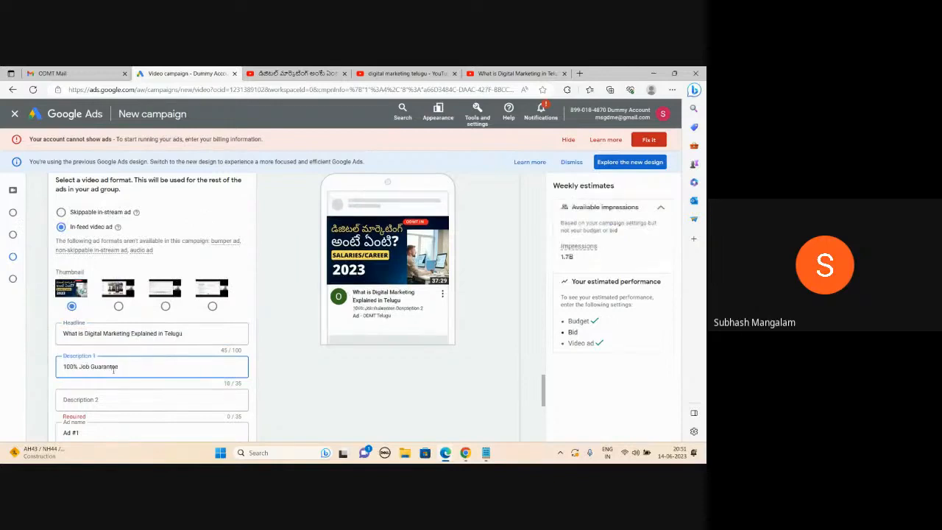
{"action": "scroll", "coordinate": [98, 358], "scroll_direction": "down", "scroll_amount": 2}
{"action": "left_click", "coordinate": [98, 342]}
{"action": "type", "text": "En"}
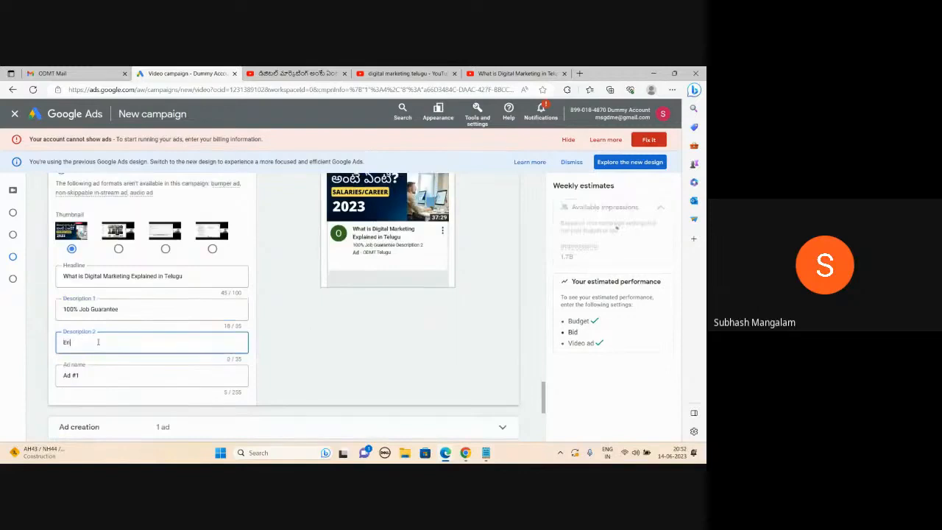
{"action": "type", "text": "roll for a Free Demo"}
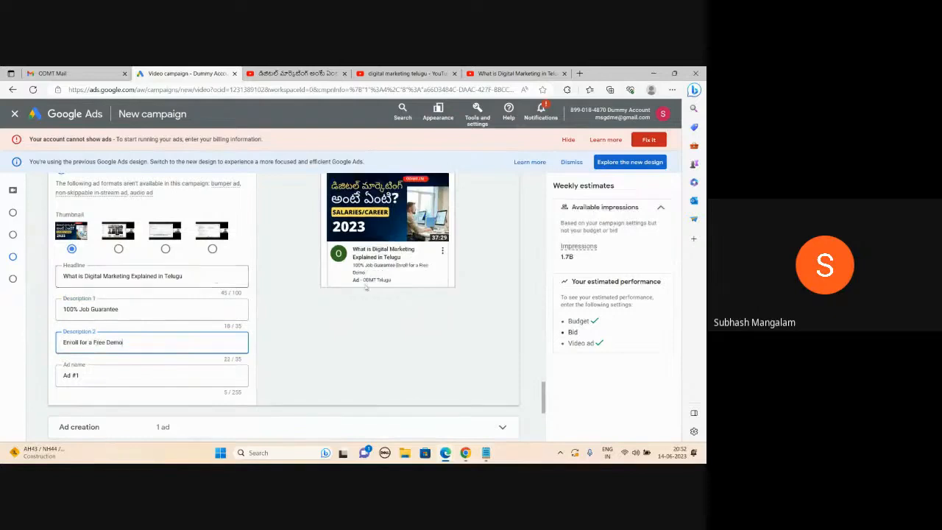
{"action": "scroll", "coordinate": [366, 287], "scroll_direction": "up", "scroll_amount": 1}
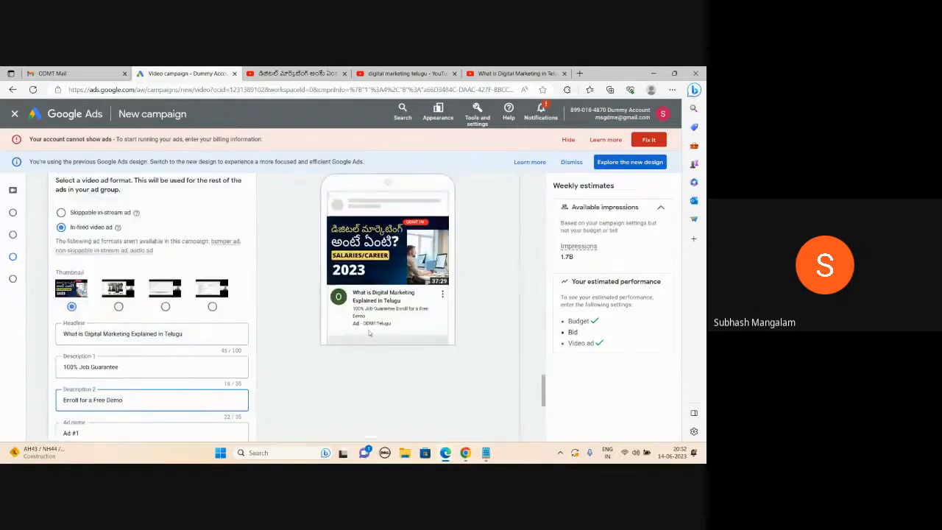
Step: Review the completed in-feed ad setup and set the ad group's maximum CPV bid to ₹1.00
{"action": "scroll", "coordinate": [365, 319], "scroll_direction": "down", "scroll_amount": 2}
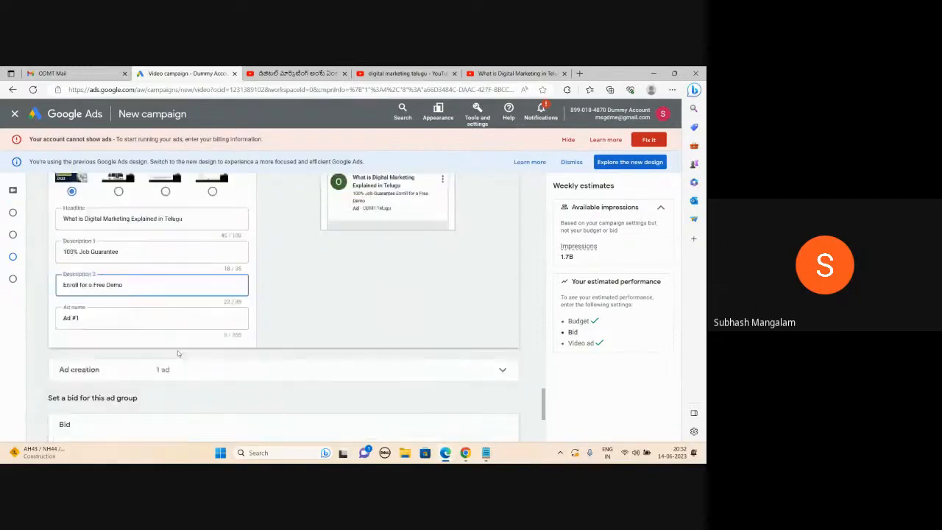
{"action": "scroll", "coordinate": [178, 350], "scroll_direction": "up", "scroll_amount": 5}
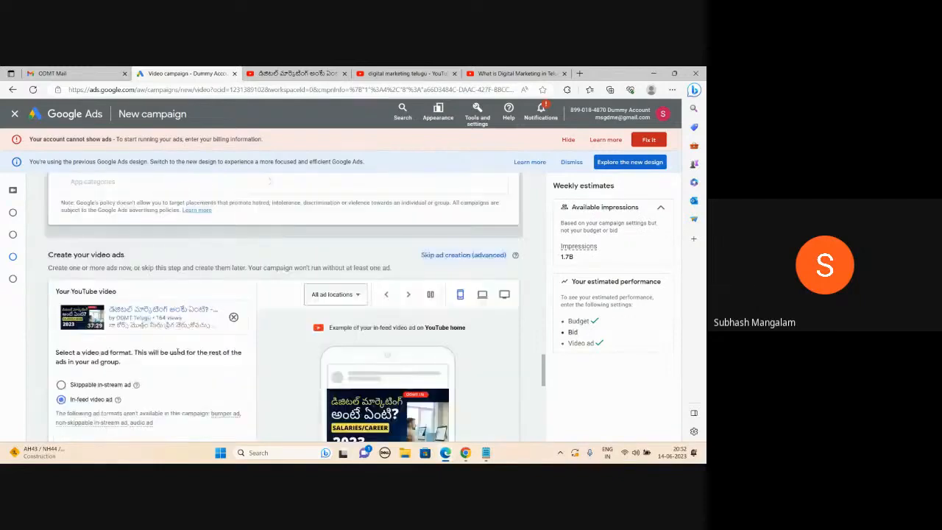
{"action": "scroll", "coordinate": [177, 352], "scroll_direction": "down", "scroll_amount": 2}
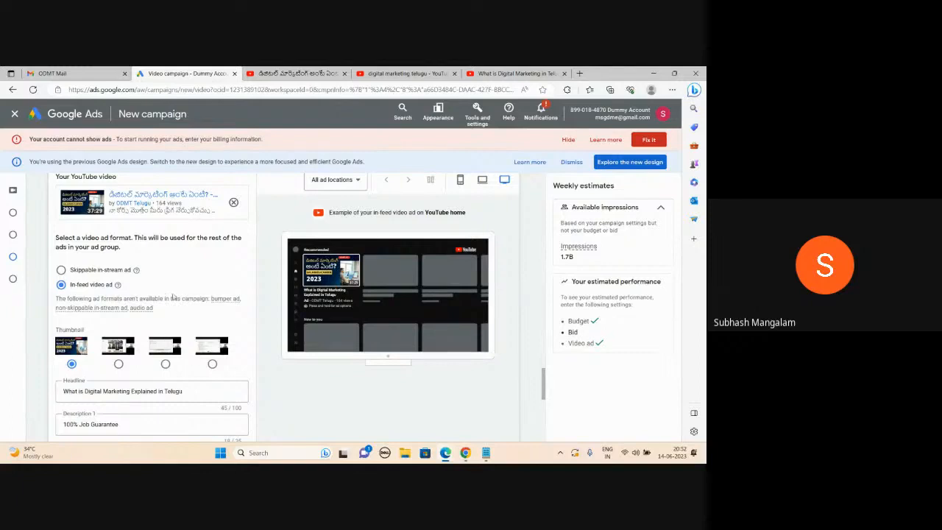
{"action": "scroll", "coordinate": [175, 297], "scroll_direction": "down", "scroll_amount": 3}
{"action": "scroll", "coordinate": [175, 297], "scroll_direction": "down", "scroll_amount": 4}
{"action": "left_click", "coordinate": [101, 359]}
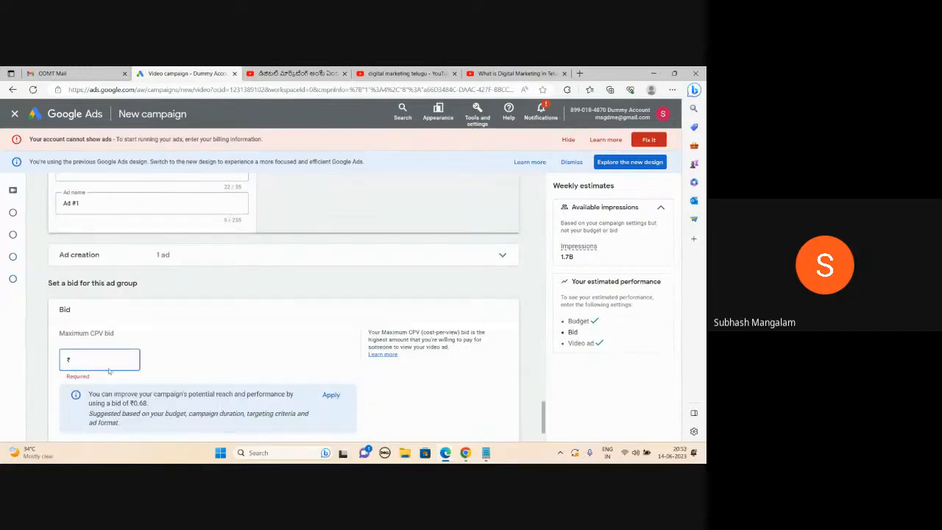
{"action": "scroll", "coordinate": [118, 364], "scroll_direction": "down", "scroll_amount": 2}
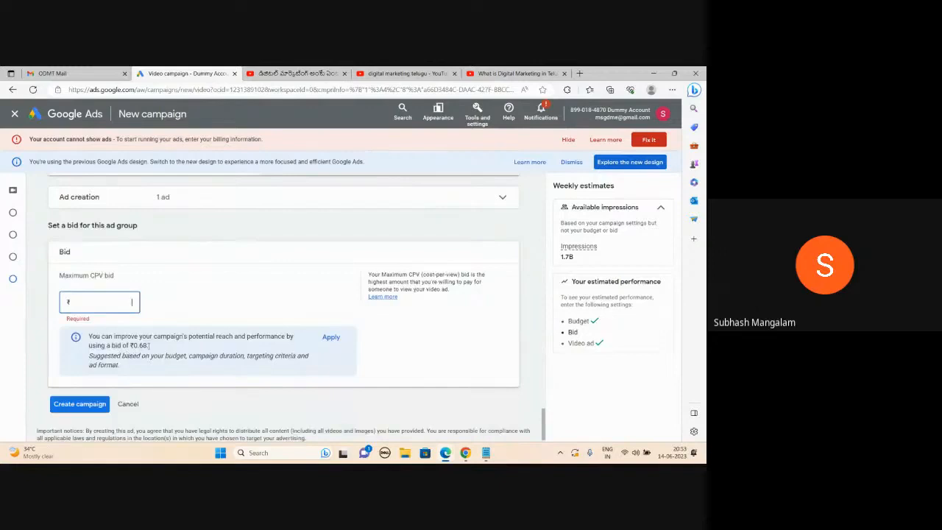
{"action": "type", "text": "1.00"}
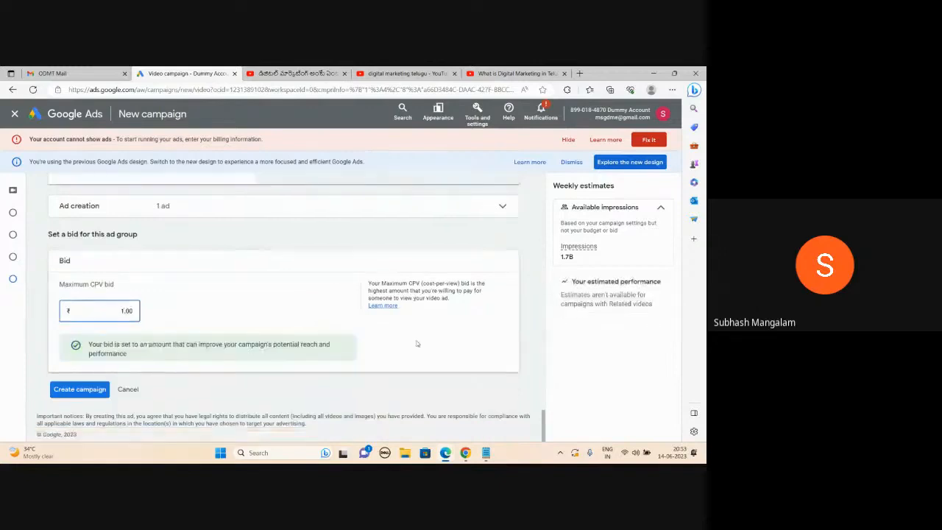
{"action": "left_click", "coordinate": [417, 344]}
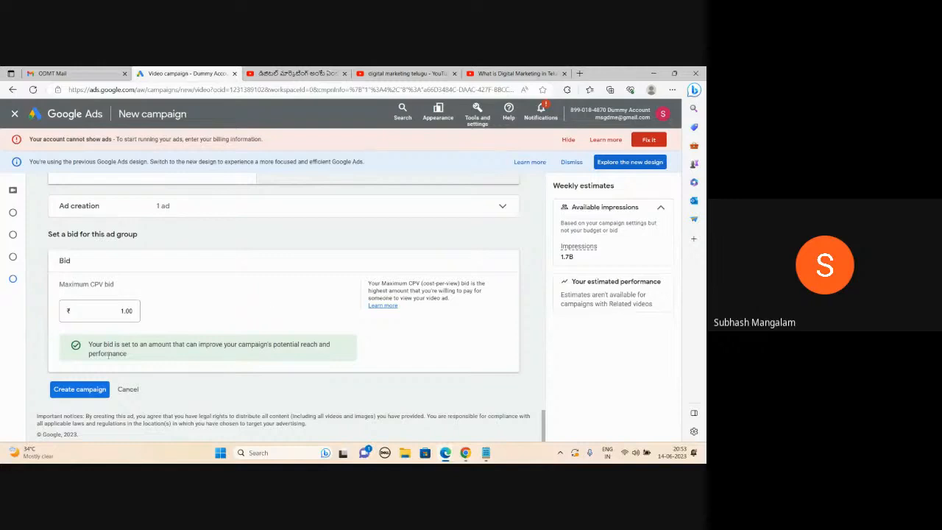
Step: Create the campaign, continue to it, and review its ad group row in the ad groups table
{"action": "left_click", "coordinate": [84, 389]}
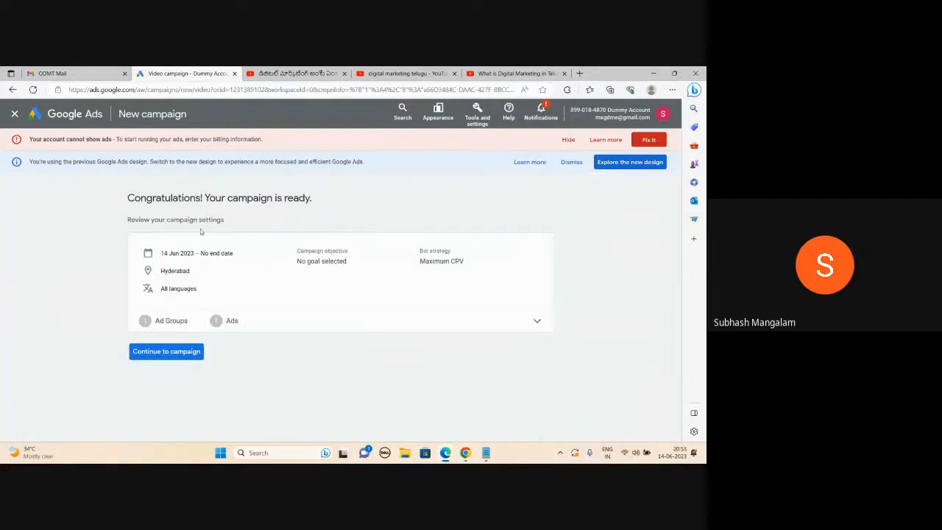
{"action": "left_click", "coordinate": [177, 353]}
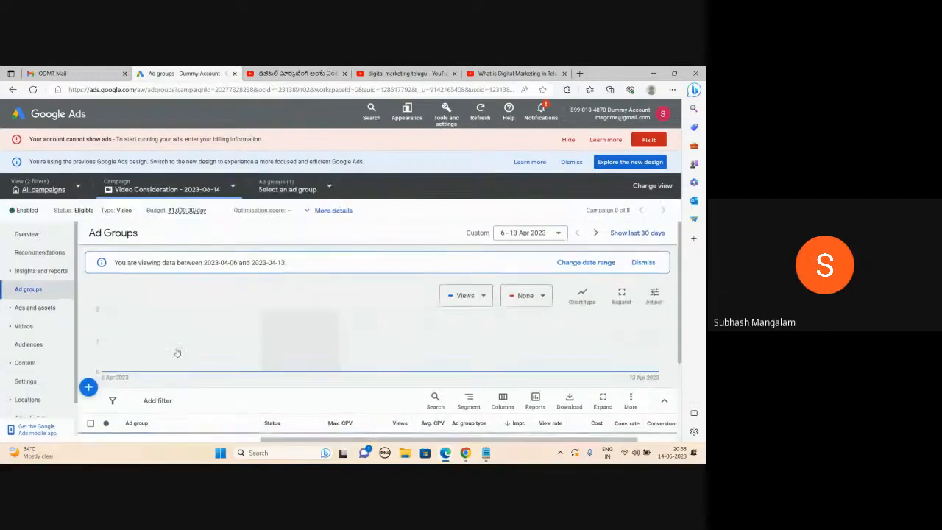
{"action": "scroll", "coordinate": [177, 352], "scroll_direction": "down", "scroll_amount": 3}
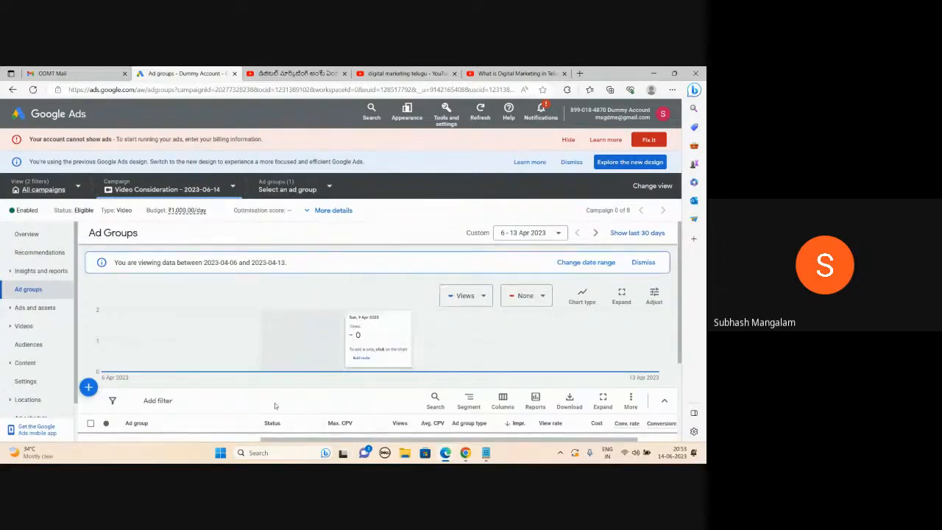
{"action": "scroll", "coordinate": [275, 403], "scroll_direction": "down", "scroll_amount": 3}
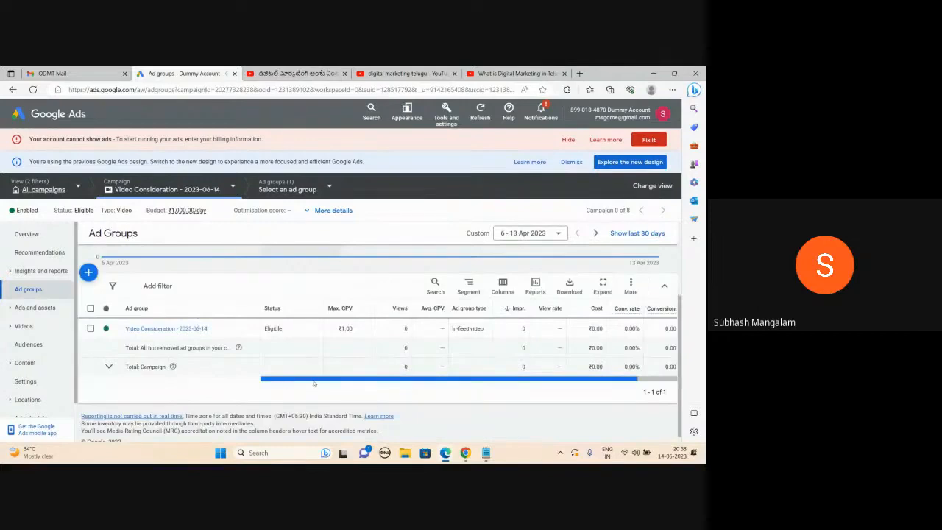
{"action": "scroll", "coordinate": [287, 384], "scroll_direction": "right", "scroll_amount": 2}
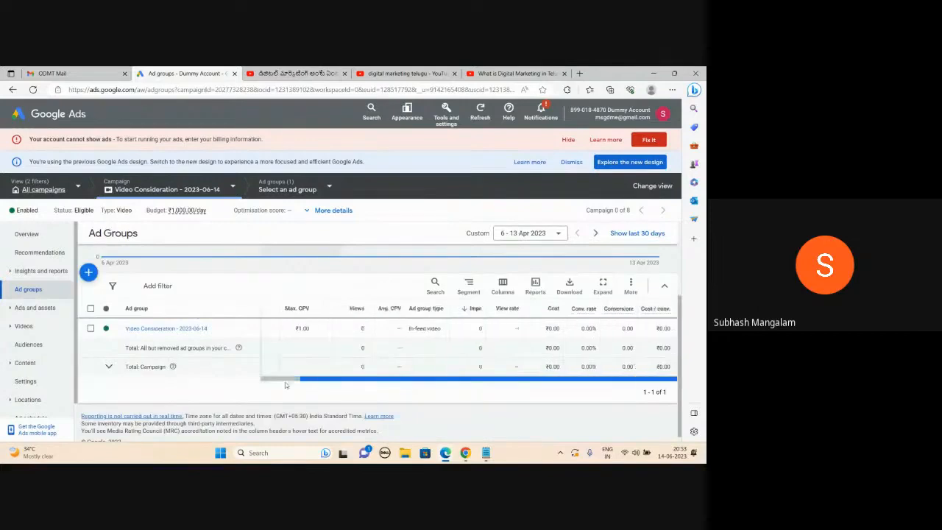
Step: Switch to the Notepad notes and add the line "10,000 : 15000 views/100" several blank lines below the existing text
{"action": "left_click", "coordinate": [490, 452]}
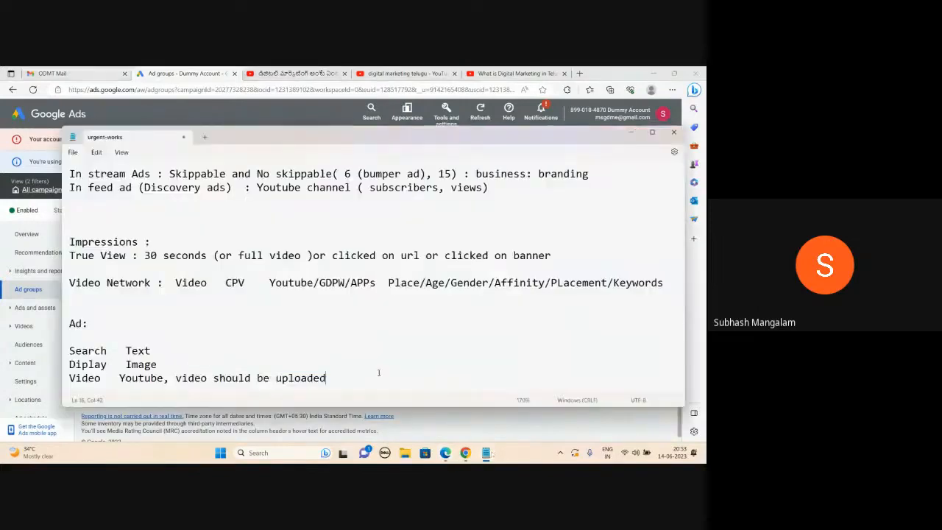
{"action": "key", "text": "Return"}
{"action": "key", "text": "Return"}
{"action": "key", "text": "Return"}
{"action": "key", "text": "Return"}
{"action": "key", "text": "Return"}
{"action": "key", "text": "Return"}
{"action": "key", "text": "Return"}
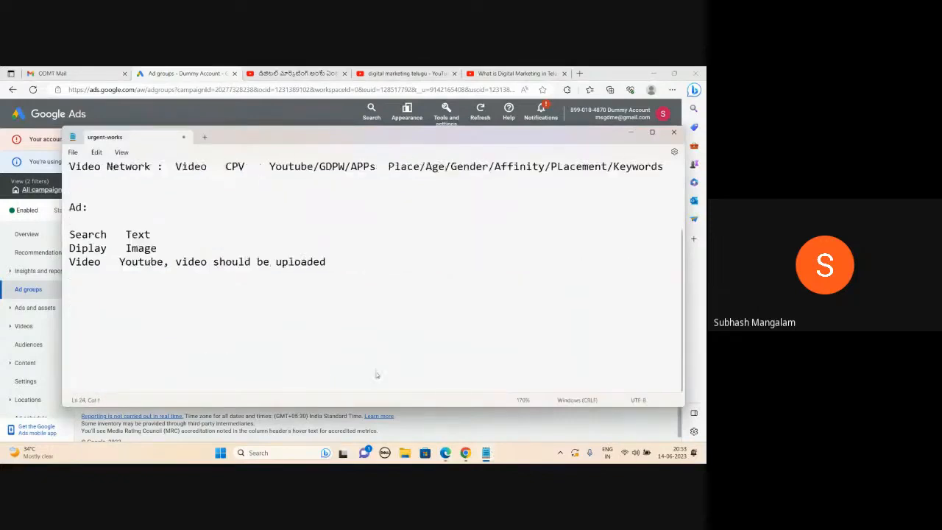
{"action": "key", "text": "Return"}
{"action": "key", "text": "Return"}
{"action": "key", "text": "Return"}
{"action": "key", "text": "Return"}
{"action": "key", "text": "Return"}
{"action": "key", "text": "Return"}
{"action": "key", "text": "BackSpace"}
{"action": "key", "text": "BackSpace"}
{"action": "key", "text": "BackSpace"}
{"action": "key", "text": "BackSpace"}
{"action": "key", "text": "BackSpace"}
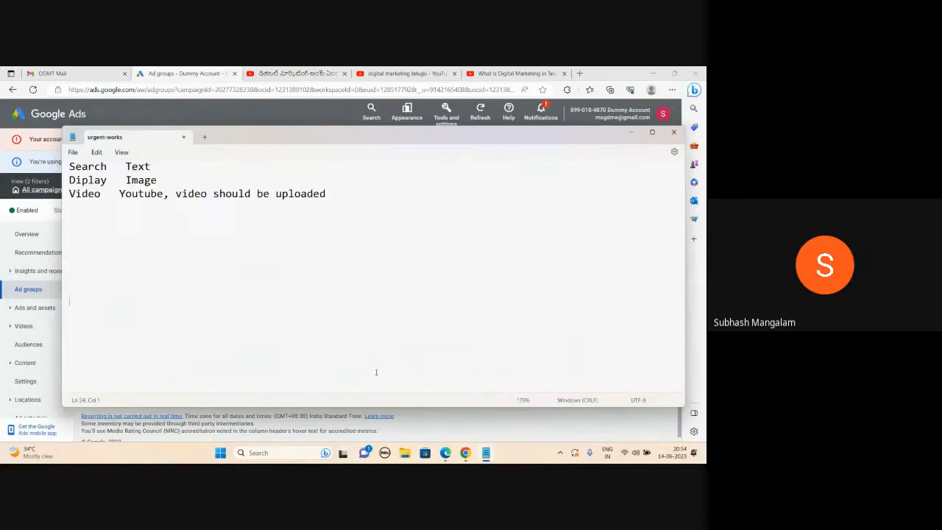
{"action": "type", "text": "10,000 :    15000 views"}
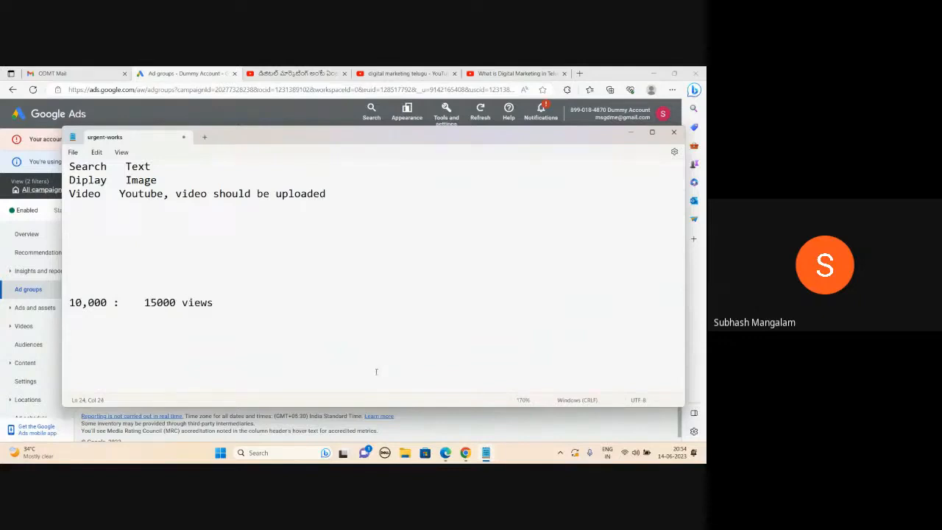
{"action": "type", "text": "/100"}
Step: Add the lines "150 subscribers" and "100000 : 1000" to the notes, separated by a blank line
{"action": "key", "text": "Home"}
{"action": "key", "text": "Down"}
{"action": "type", "text": "150 subscribers"}
{"action": "key", "text": "Return"}
{"action": "key", "text": "Return"}
{"action": "type", "text": "15000"}
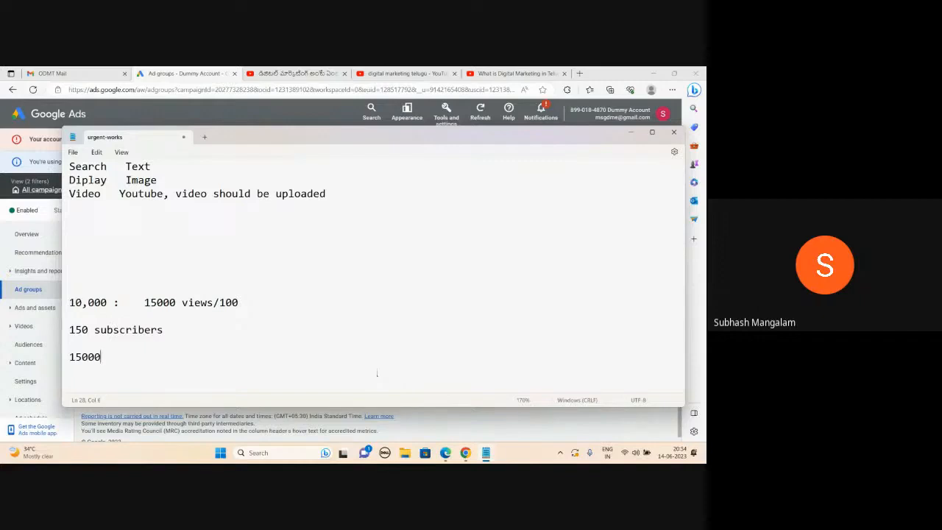
{"action": "key", "text": "BackSpace"}
{"action": "key", "text": "BackSpace"}
{"action": "key", "text": "BackSpace"}
{"action": "key", "text": "BackSpace"}
{"action": "type", "text": "00000    :   1000"}
Step: Add "iot/machine learning" and "subscriebrs :" at the end of the notes, and minimize the notes window
{"action": "key", "text": "Return"}
{"action": "key", "text": "Return"}
{"action": "type", "text": "iot/machine learning"}
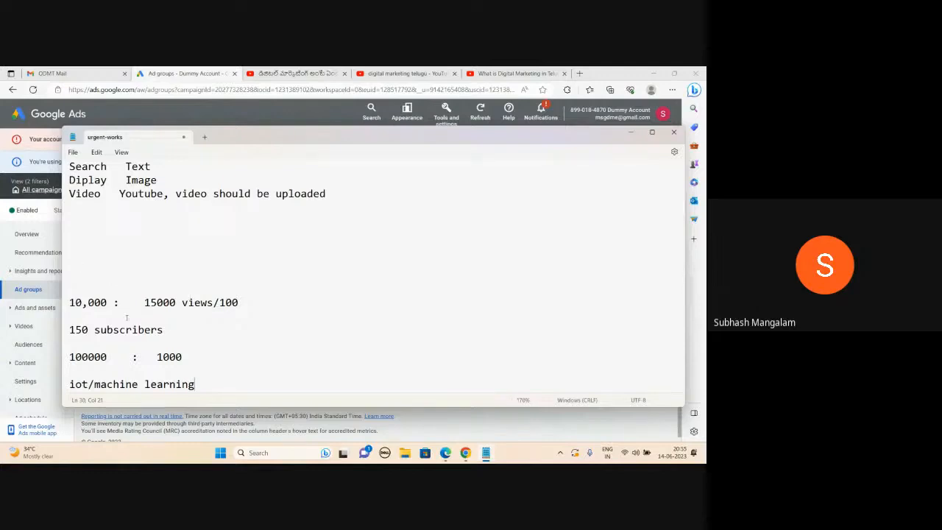
{"action": "scroll", "coordinate": [127, 317], "scroll_direction": "up", "scroll_amount": 5}
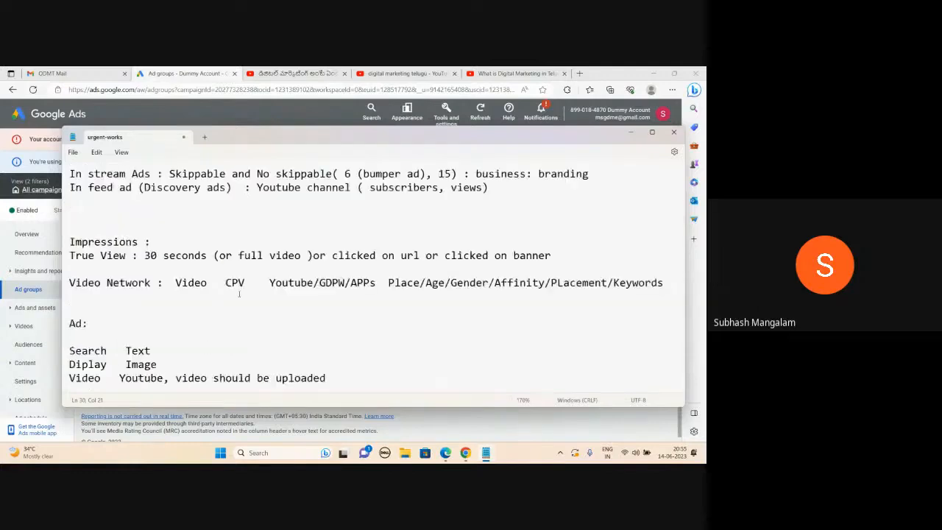
{"action": "scroll", "coordinate": [239, 293], "scroll_direction": "down", "scroll_amount": 10}
{"action": "scroll", "coordinate": [240, 293], "scroll_direction": "down", "scroll_amount": 1}
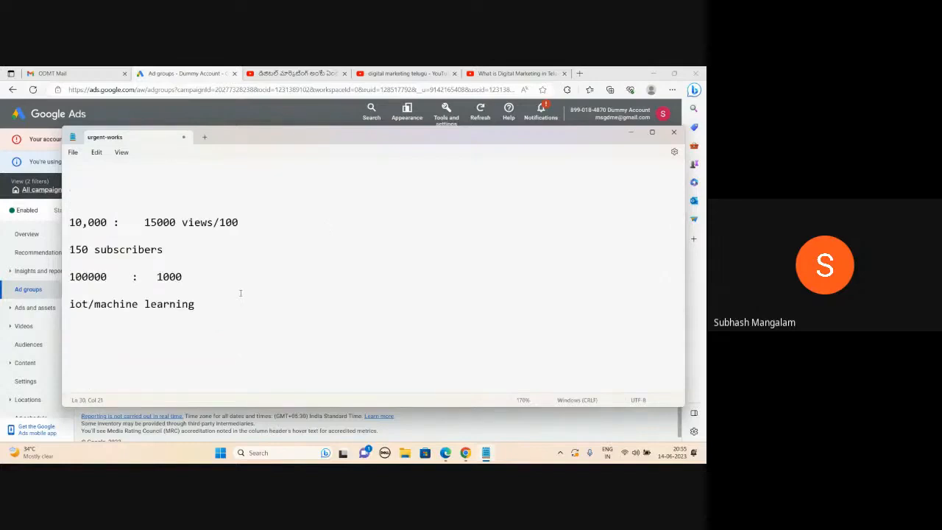
{"action": "key", "text": "ctrl+End"}
{"action": "type", "text": "subscriebrs :"}
{"action": "left_click", "coordinate": [629, 131]}
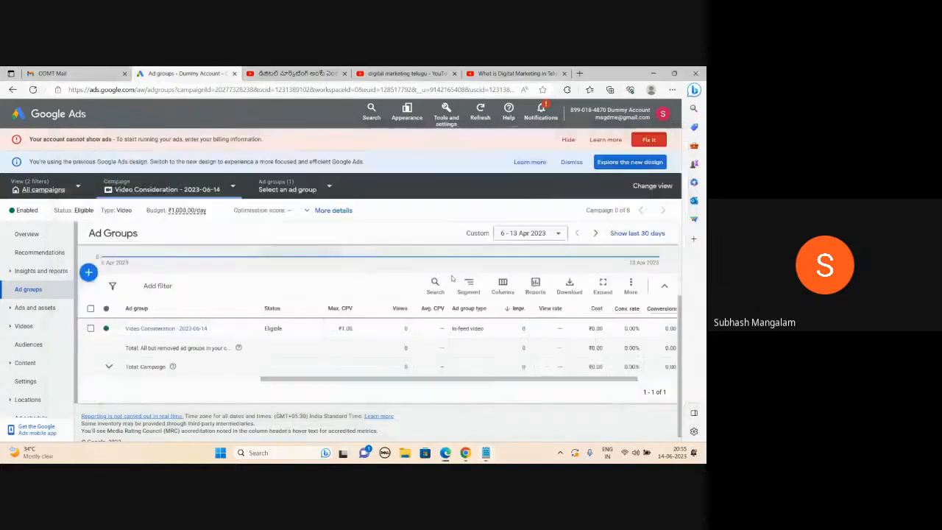
Step: Switch to the Google Meet call and look through its participant list
{"action": "mouse_move", "coordinate": [446, 452]}
{"action": "left_click", "coordinate": [446, 406]}
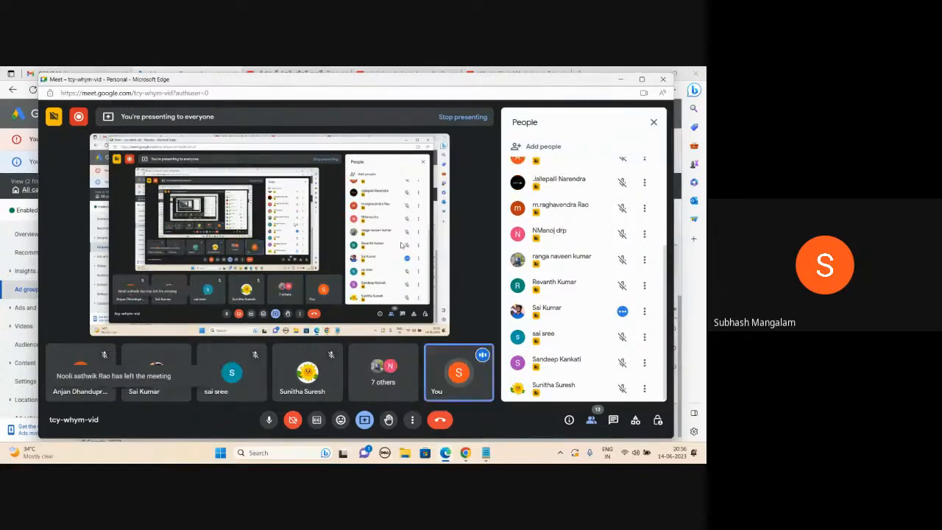
{"action": "scroll", "coordinate": [586, 264], "scroll_direction": "up", "scroll_amount": 3}
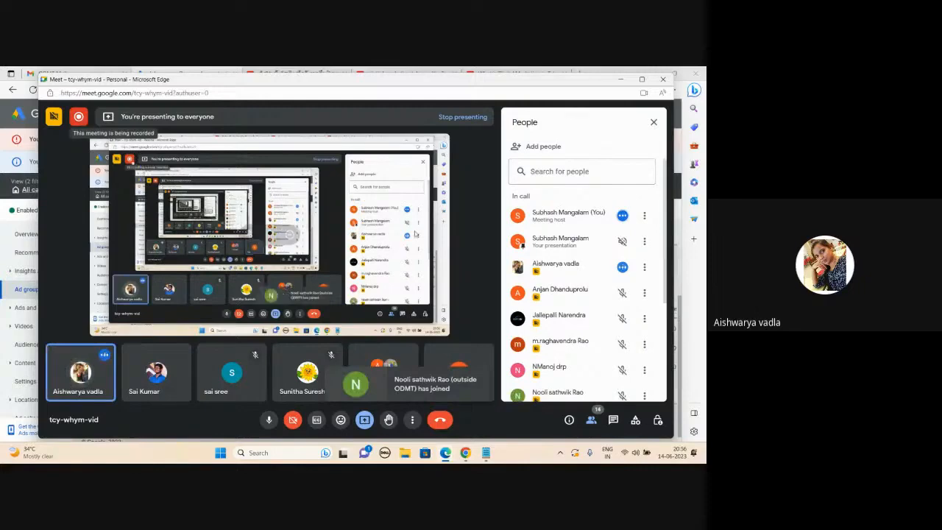
{"action": "mouse_move", "coordinate": [466, 455]}
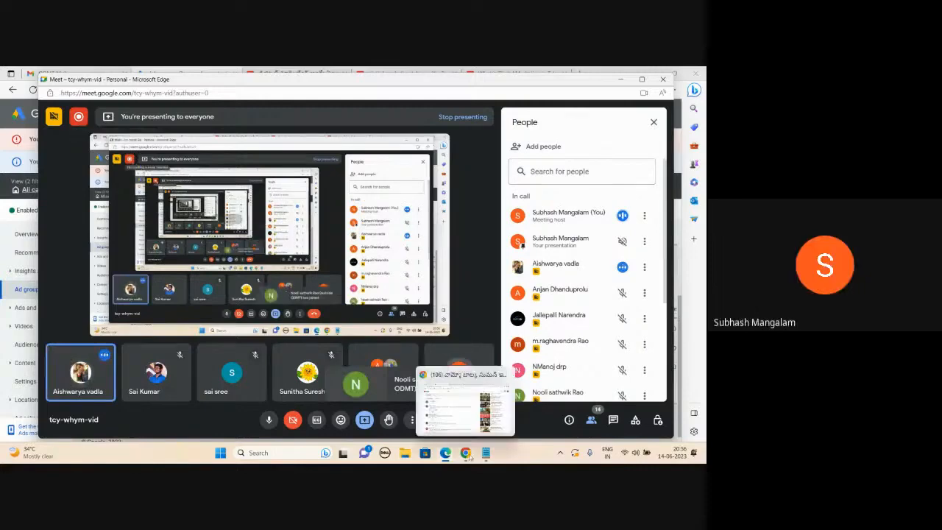
{"action": "left_click", "coordinate": [346, 397]}
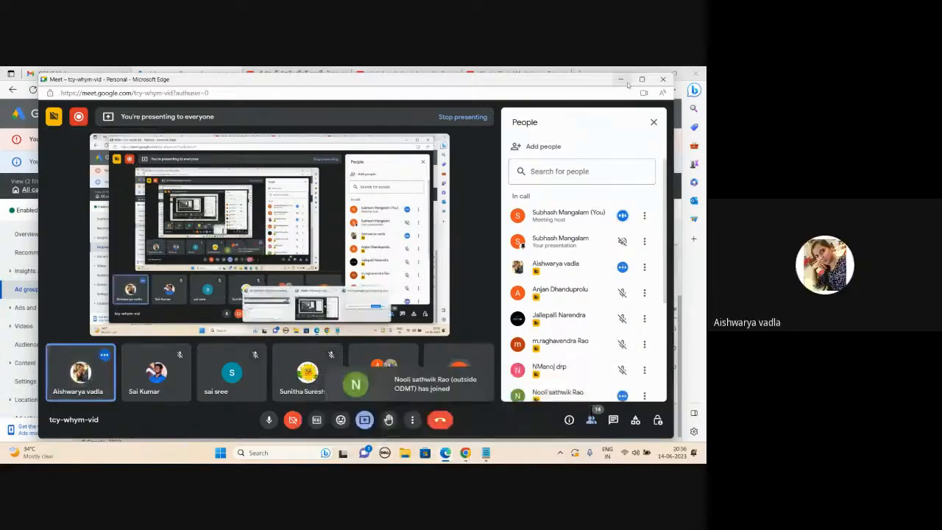
Step: Switch to YouTube, search for "odmt" and open the Online Digital Marketing Training channel
{"action": "left_click", "coordinate": [515, 73]}
{"action": "left_click", "coordinate": [237, 111]}
{"action": "type", "text": "odmt"}
{"action": "key", "text": "Return"}
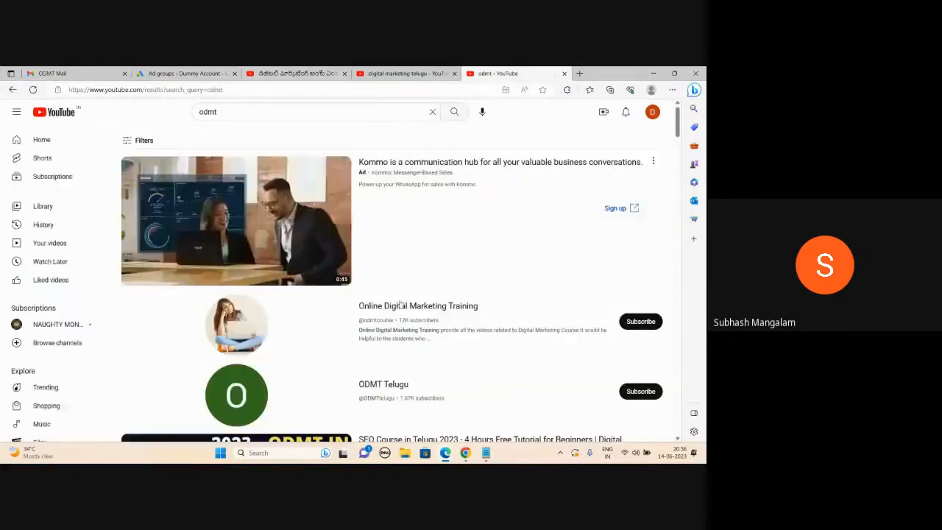
{"action": "left_click", "coordinate": [400, 304]}
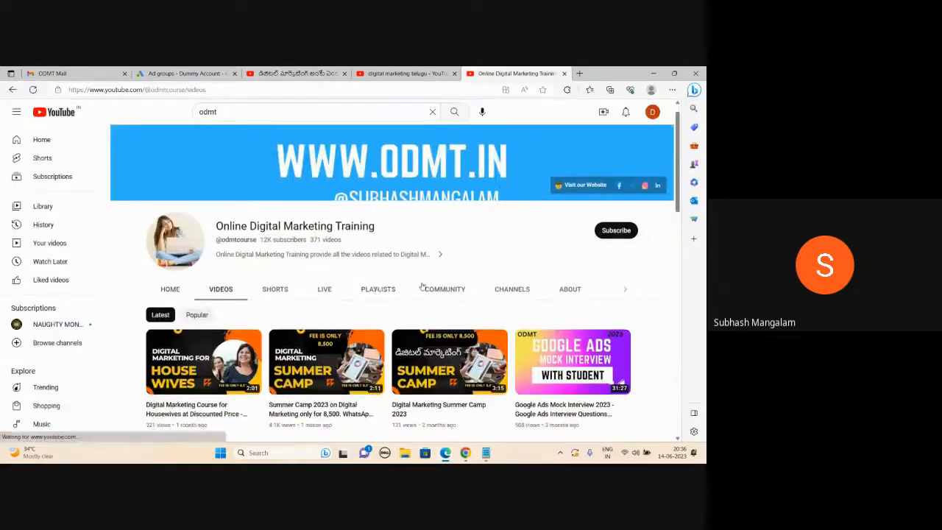
Step: Find the video "YouTube Advertising: Run Your First Ad" among the channel's videos and open it
{"action": "scroll", "coordinate": [420, 278], "scroll_direction": "down", "scroll_amount": 2}
{"action": "scroll", "coordinate": [421, 279], "scroll_direction": "down", "scroll_amount": 10}
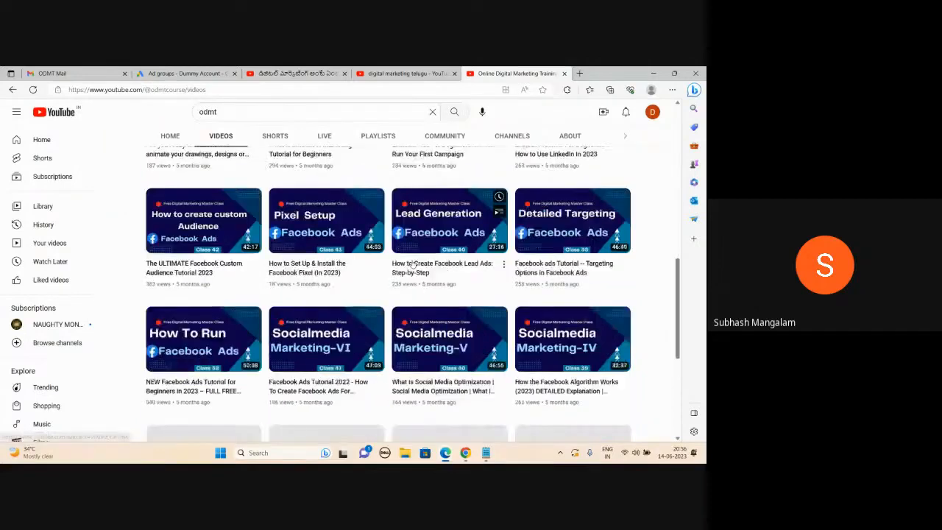
{"action": "scroll", "coordinate": [473, 237], "scroll_direction": "down", "scroll_amount": 2}
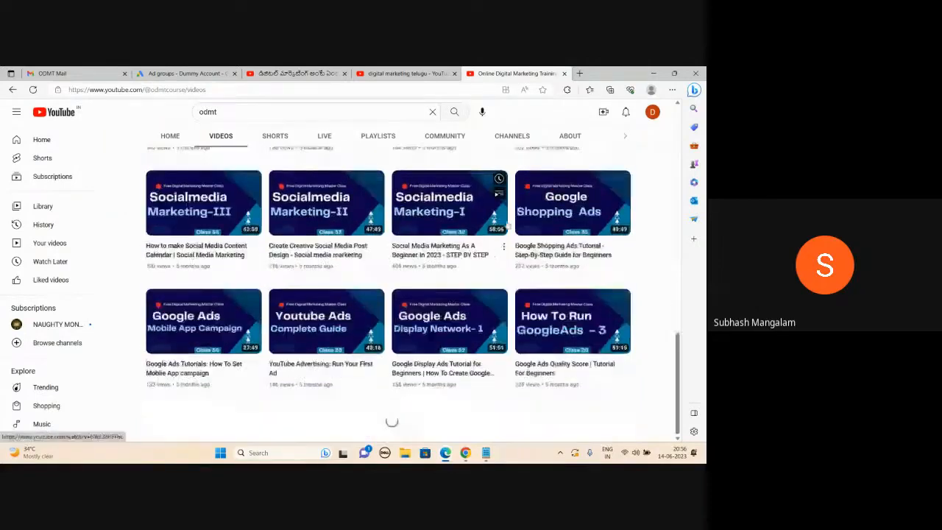
{"action": "scroll", "coordinate": [507, 225], "scroll_direction": "down", "scroll_amount": 2}
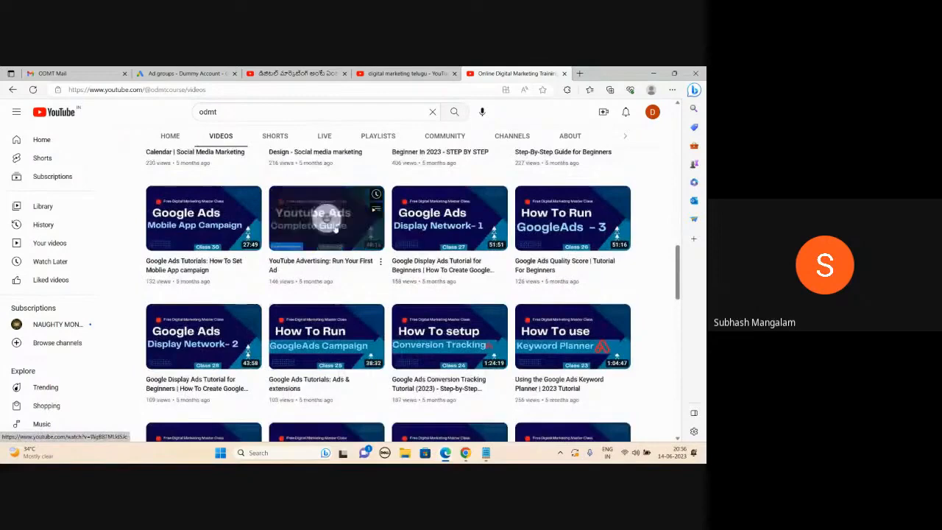
{"action": "left_click", "coordinate": [314, 234]}
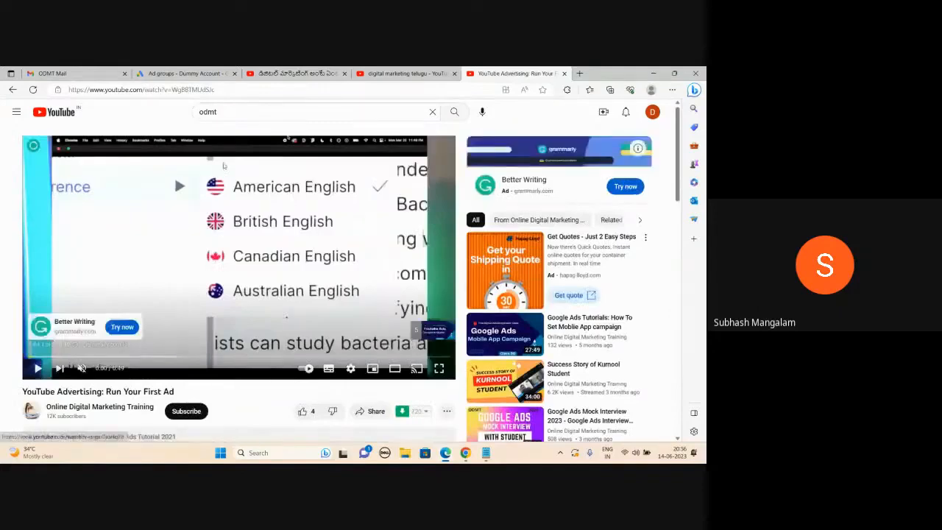
Step: Copy the video's URL, skip the ad playing before it, and pause the video
{"action": "left_click", "coordinate": [218, 89]}
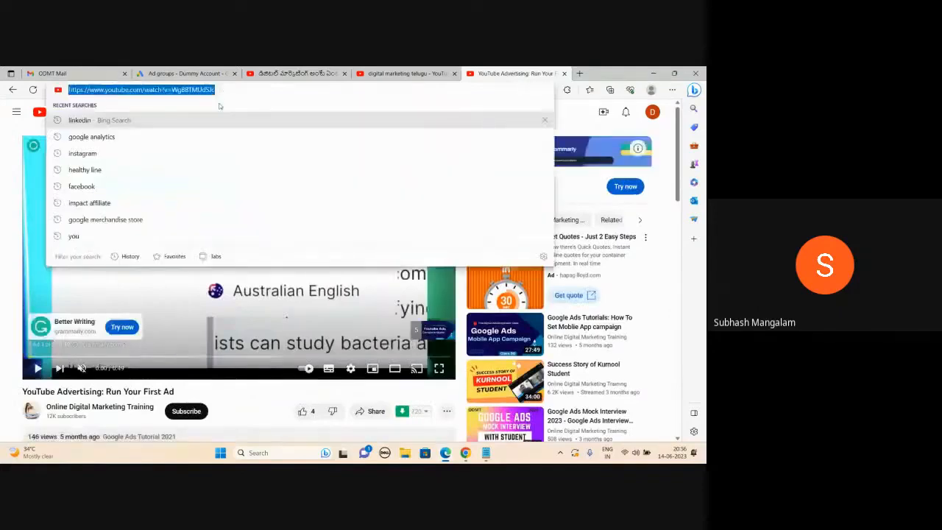
{"action": "key", "text": "Escape"}
{"action": "left_click", "coordinate": [156, 175]}
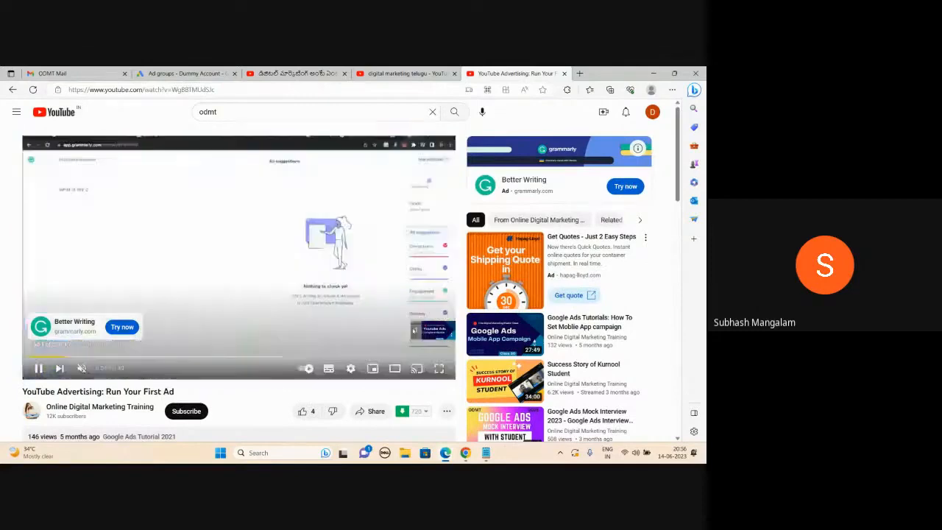
{"action": "left_click", "coordinate": [425, 331]}
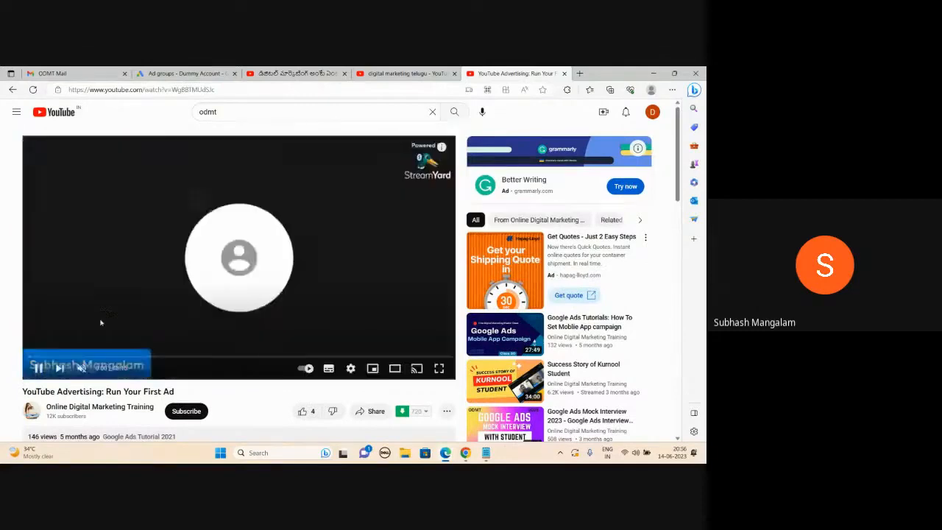
{"action": "left_click", "coordinate": [38, 368]}
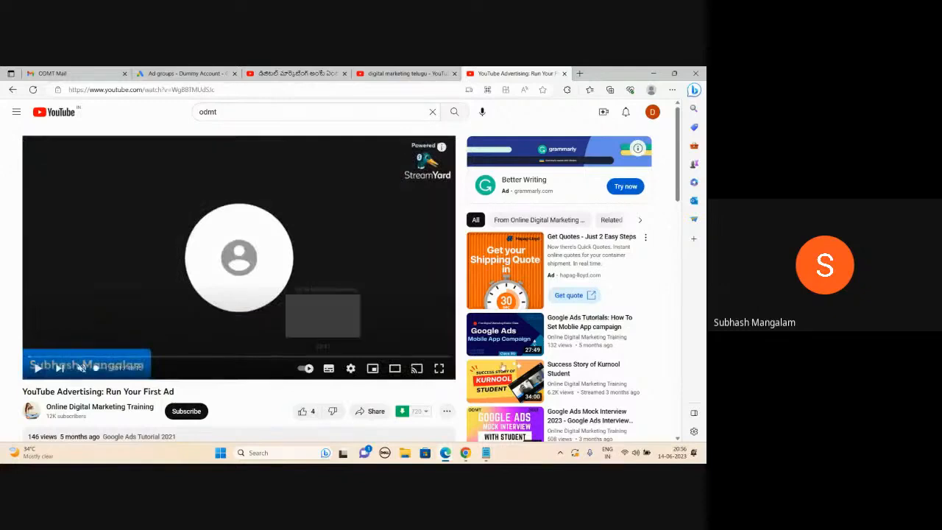
Step: Send the copied YouTube video link as a message in the Google Meet chat and close the chat
{"action": "mouse_move", "coordinate": [445, 453]}
{"action": "left_click", "coordinate": [345, 404]}
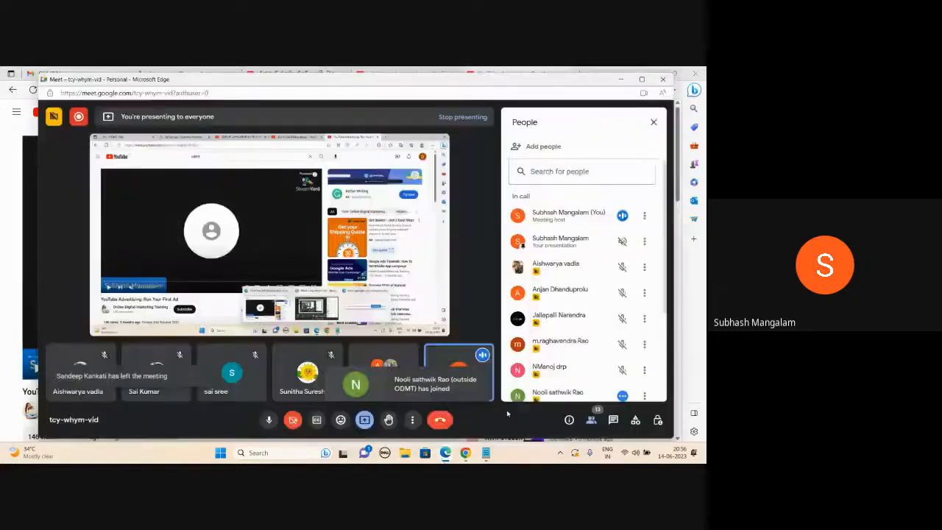
{"action": "left_click", "coordinate": [612, 421]}
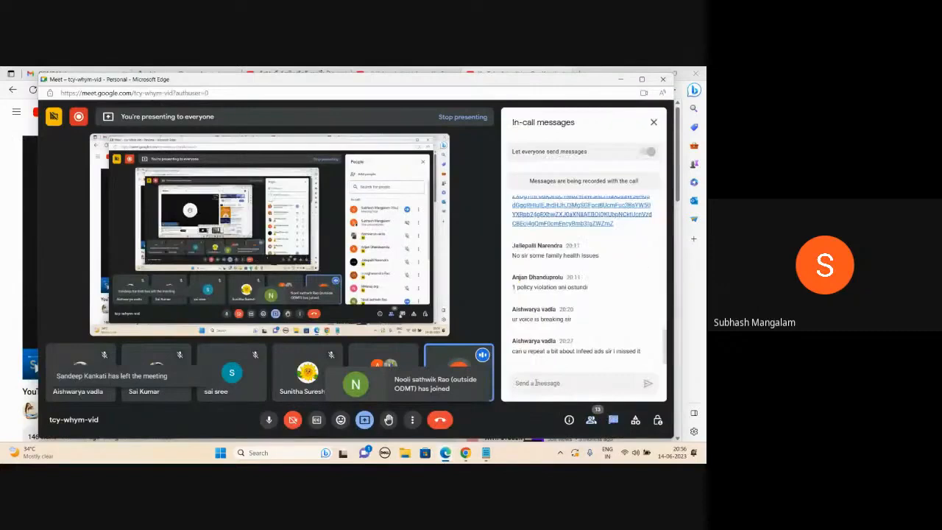
{"action": "left_click", "coordinate": [535, 383]}
{"action": "type", "text": "https://www.youtube.com/watch?v=WgBBTMUdSJq"}
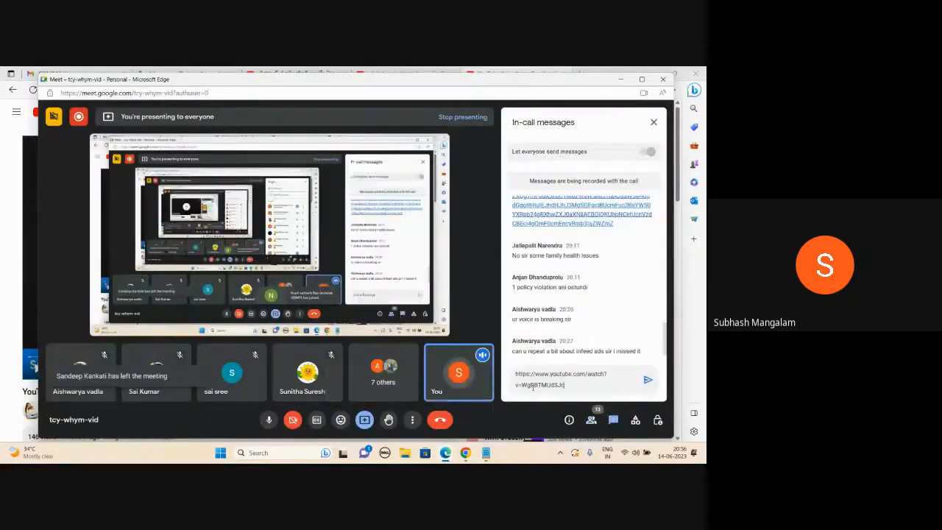
{"action": "key", "text": "Return"}
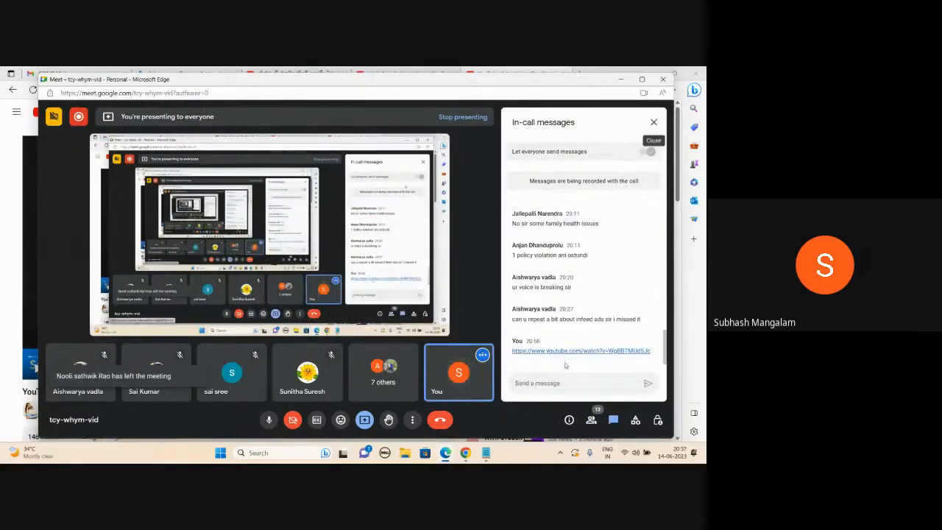
{"action": "left_click", "coordinate": [654, 123]}
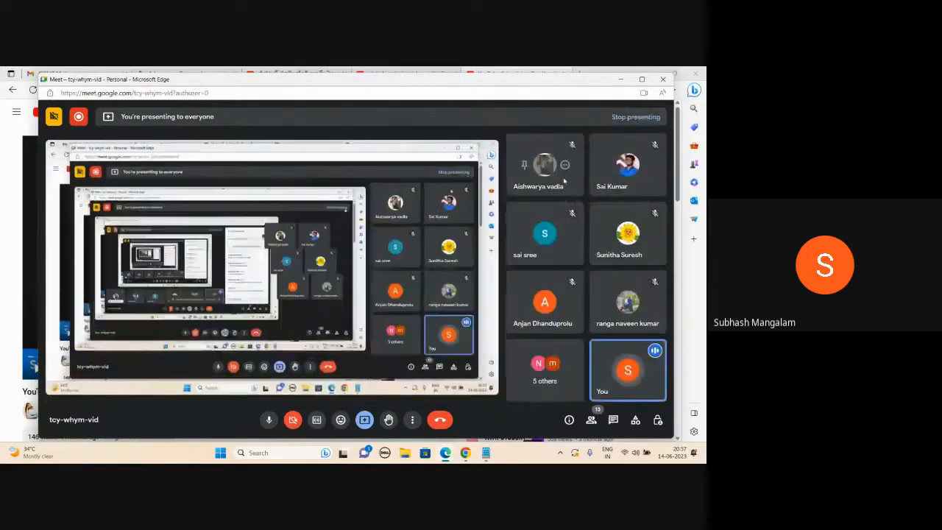